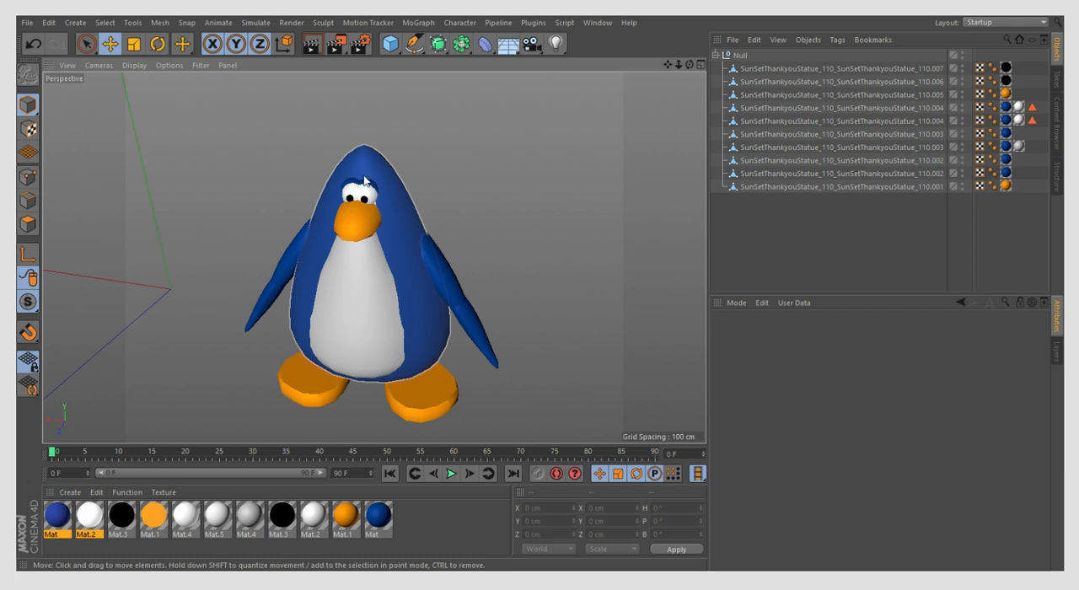
- Add a sphere primitive to the penguin scene
scroll(360, 181, up, 5)
scroll(360, 182, down, 5)
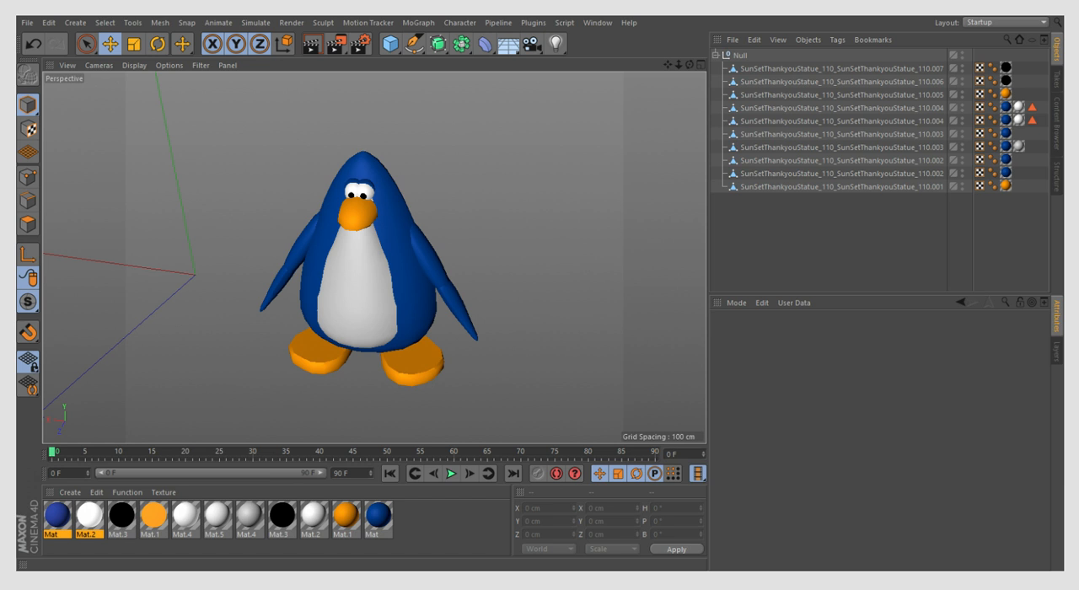
scroll(375, 258, up, 5)
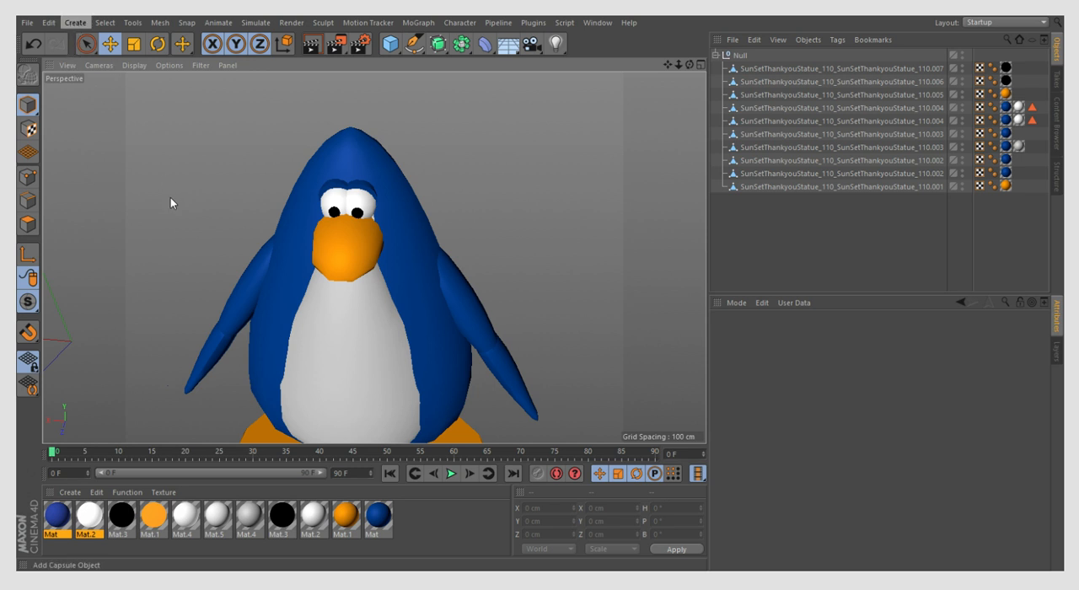
click(158, 170)
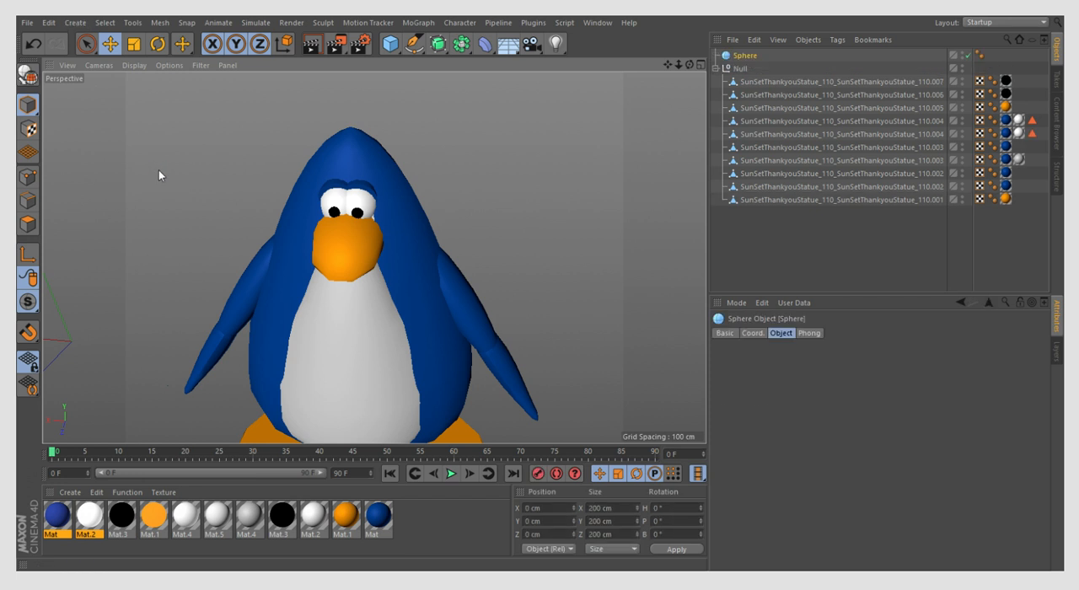
scroll(289, 227, down, 5)
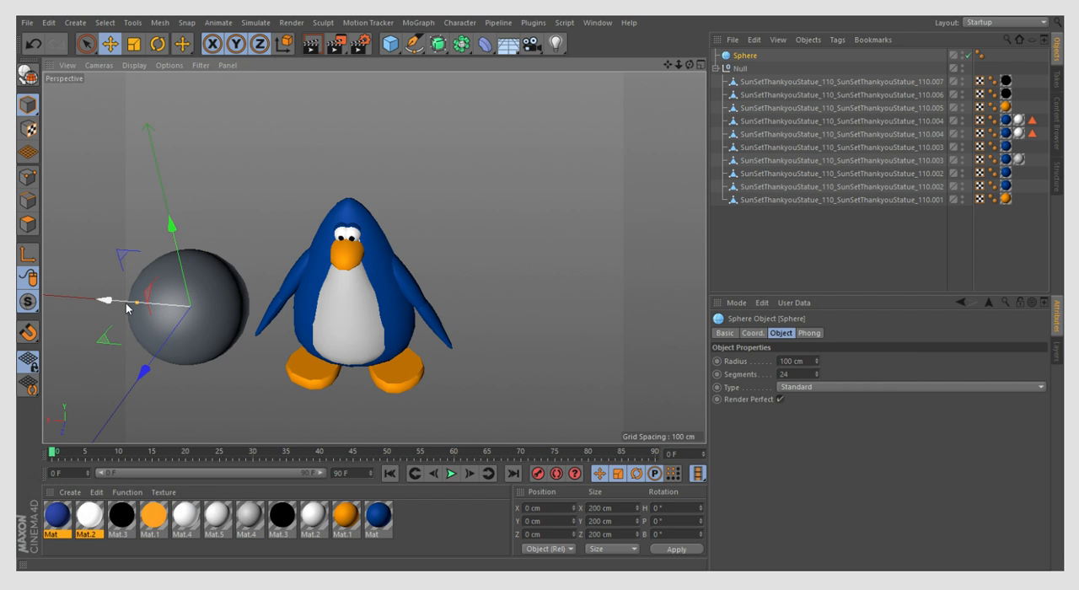
- Move the sphere along the X axis to about -284.6 cm so it lines up with the penguin's body
drag(126, 308, 693, 310)
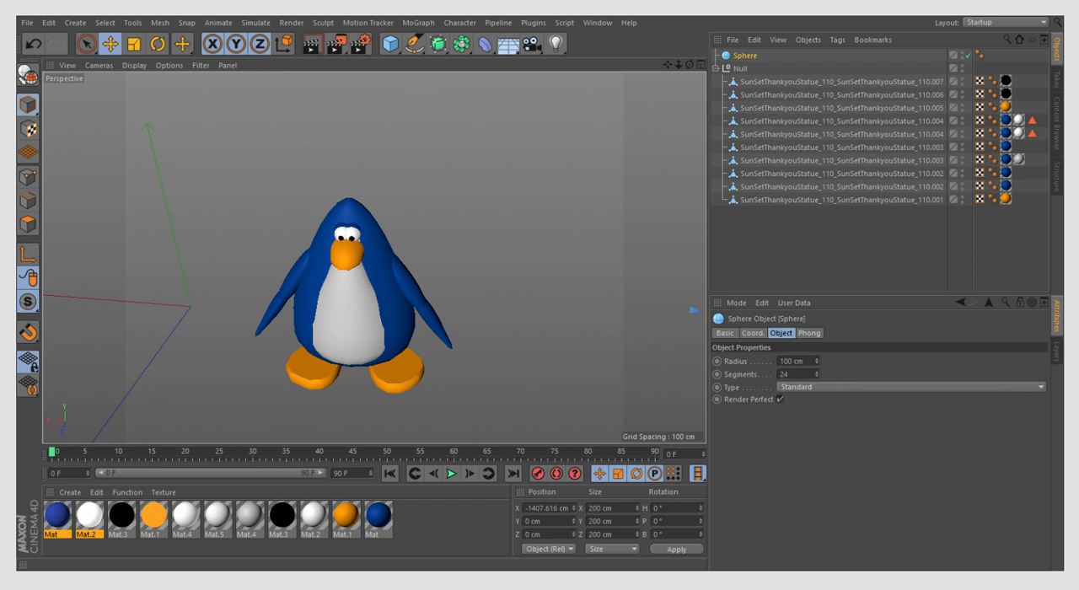
click(413, 277)
scroll(385, 279, down, 3)
scroll(379, 279, up, 4)
scroll(351, 241, down, 2)
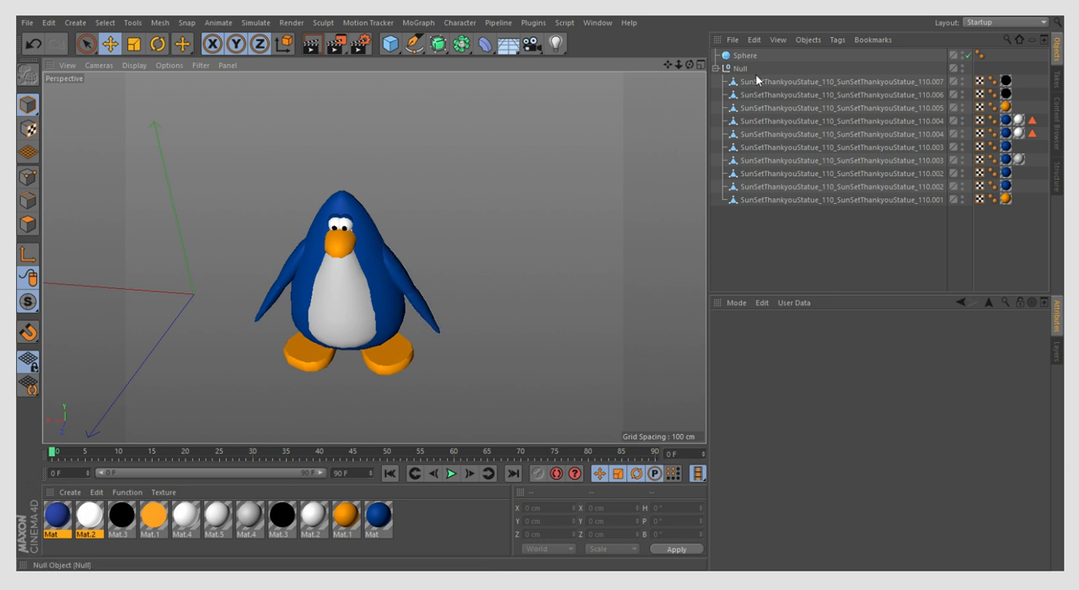
click(745, 55)
scroll(523, 219, down, 4)
drag(620, 323, 258, 313)
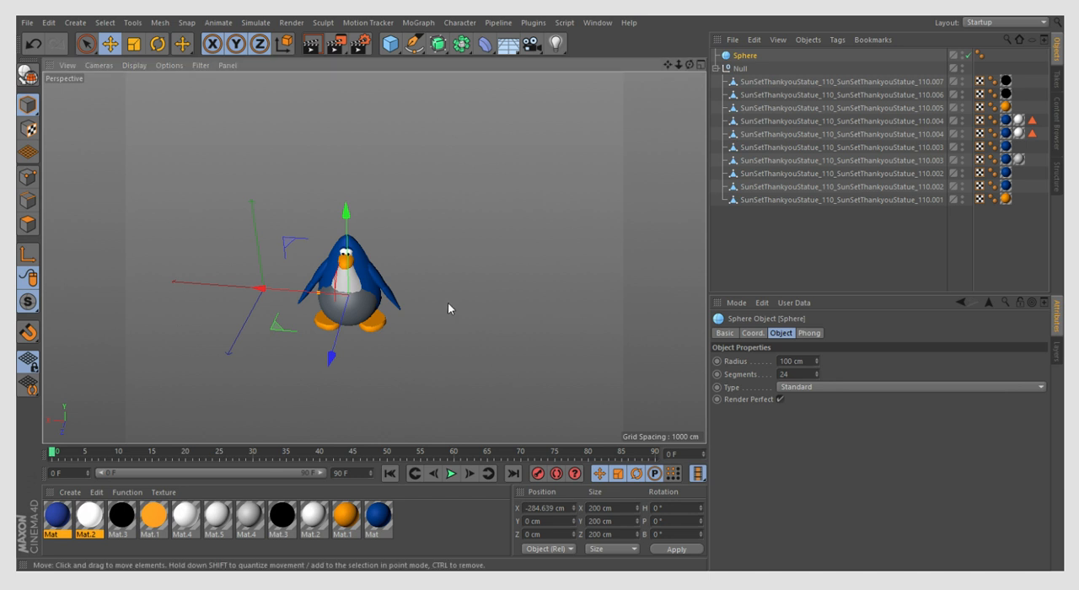
- Raise the sphere to about 209.3 cm in Y on the penguin's head and scale it to a radius of about 37.5 cm
scroll(338, 249, up, 3)
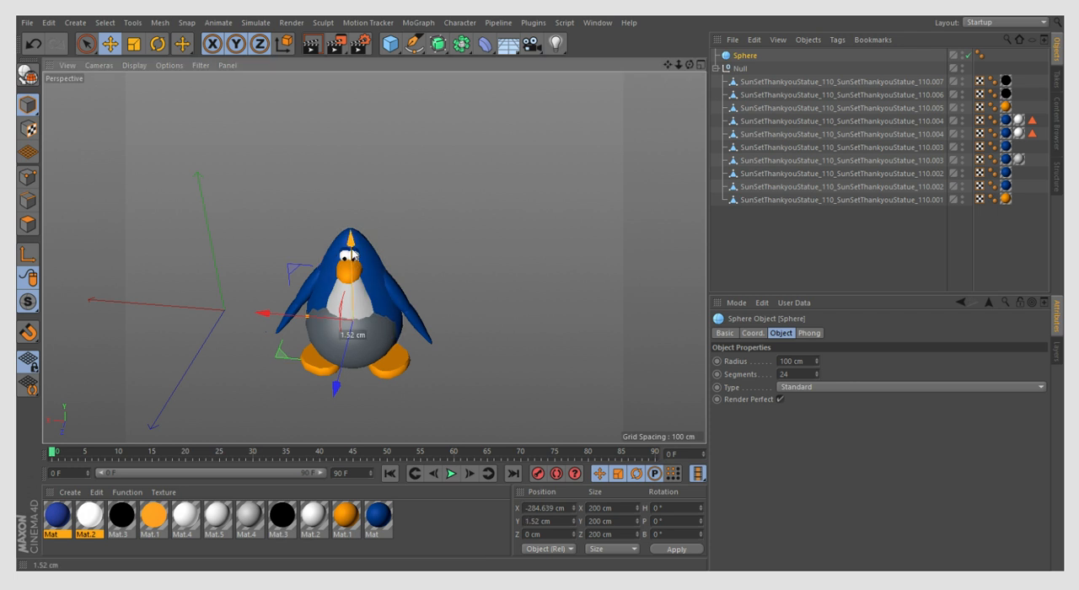
drag(353, 259, 352, 172)
key(t)
drag(470, 161, 195, 301)
click(205, 290)
scroll(371, 220, up, 4)
scroll(482, 173, down, 1)
scroll(315, 240, up, 1)
scroll(315, 239, up, 1)
click(402, 209)
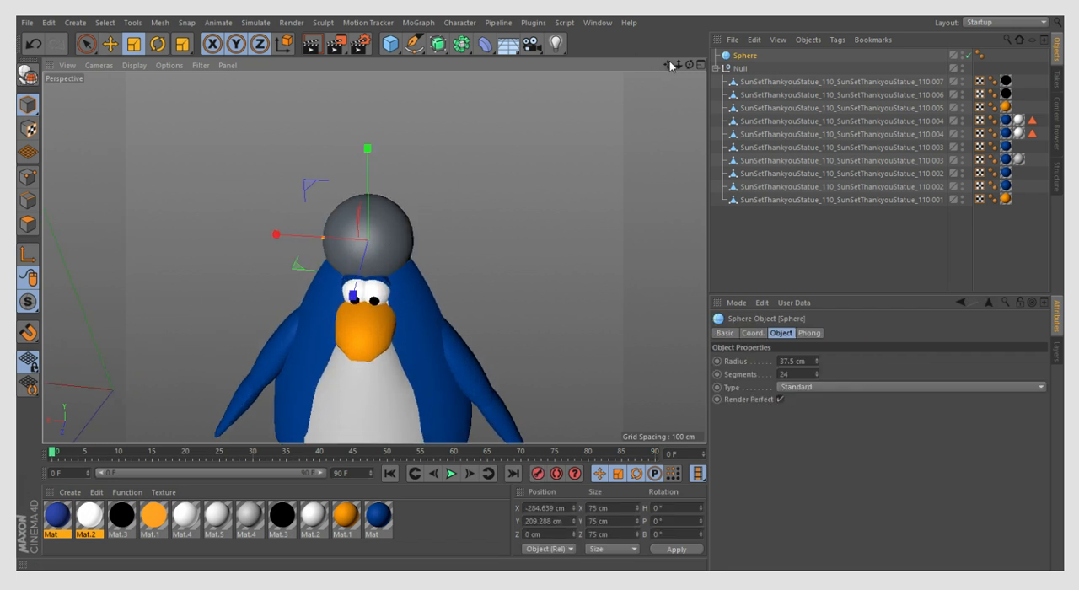
- Scale the sphere to a radius of about 48.1 cm and convert it to an editable polygon object
drag(691, 66, 632, 38)
scroll(395, 217, up, 1)
drag(541, 209, 655, 195)
click(28, 75)
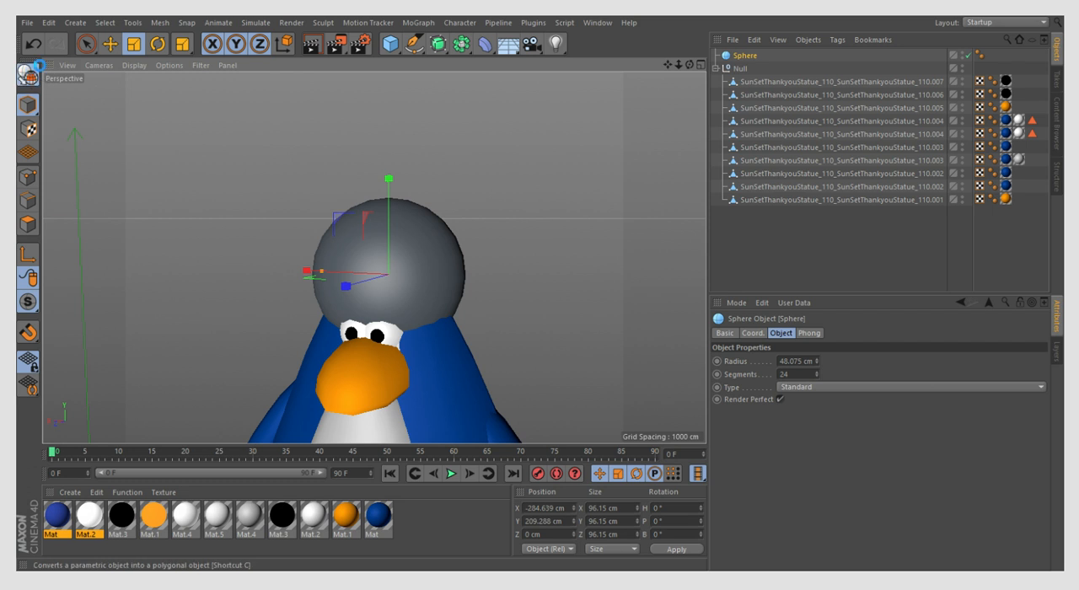
- In polygon mode, select the polygons of the sphere's lower half around its front using Live Selection
click(87, 45)
click(29, 224)
mouse_move(415, 325)
mouse_down()
mouse_move(429, 317)
mouse_move(360, 308)
mouse_up()
click(366, 308)
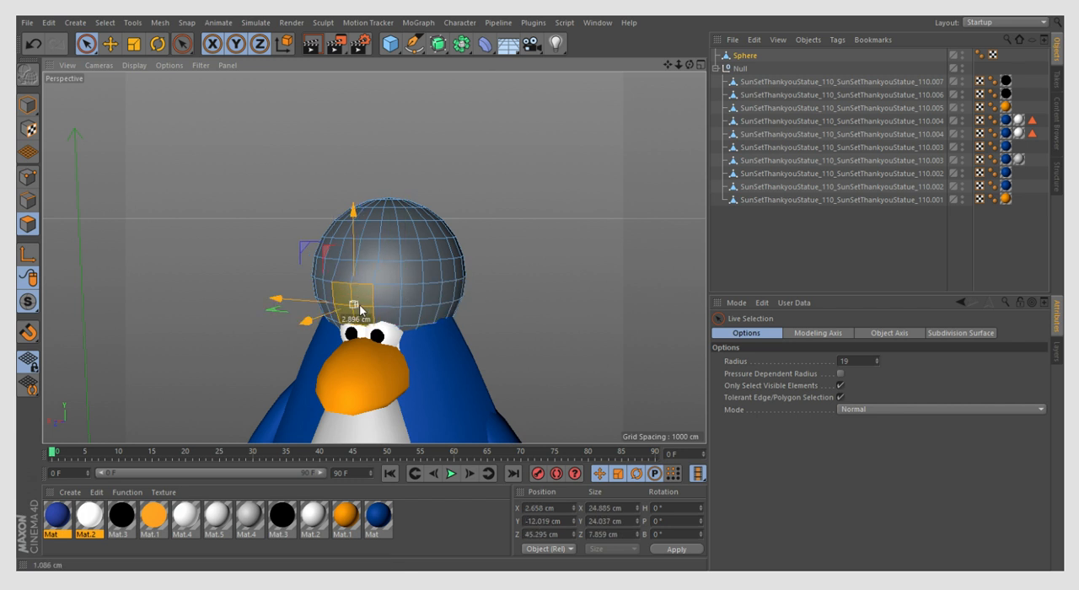
click(32, 43)
click(32, 43)
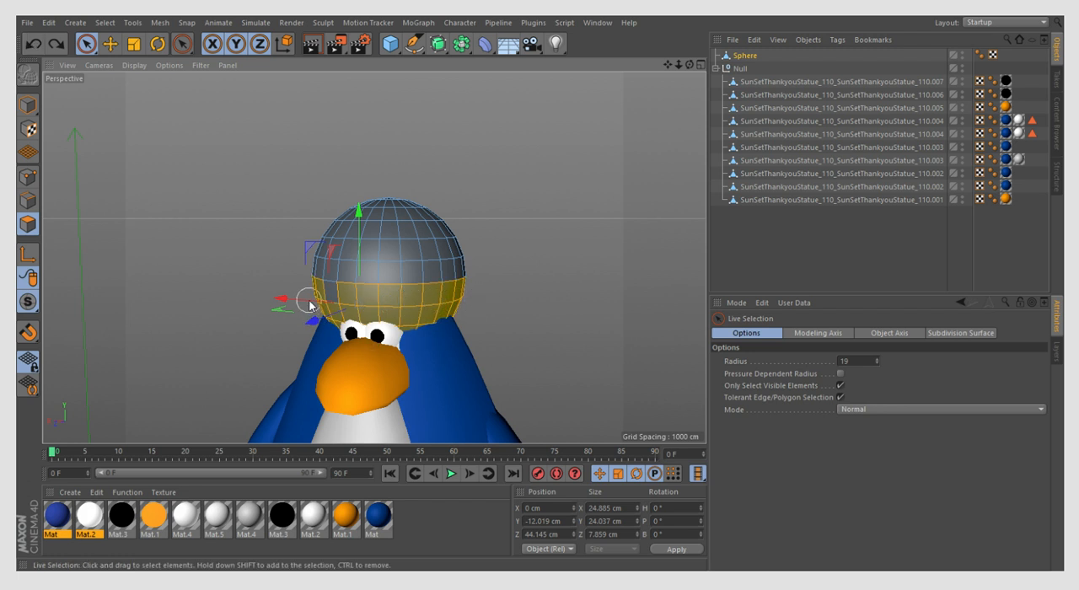
shift+click(476, 333)
drag(689, 64, 674, 63)
mouse_move(410, 301)
mouse_down()
mouse_move(535, 309)
mouse_move(409, 366)
mouse_move(542, 362)
mouse_move(530, 366)
mouse_up()
drag(690, 65, 680, 65)
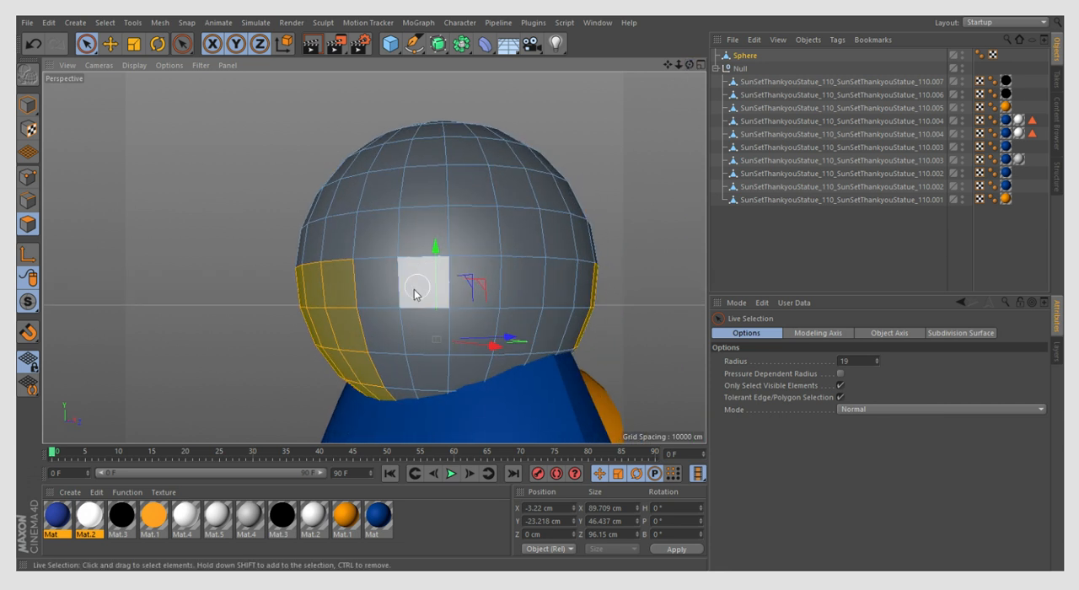
- Add the remaining lower-half polygons on the back of the sphere to the selection
drag(467, 298, 575, 296)
click(33, 43)
shift+drag(414, 337, 621, 298)
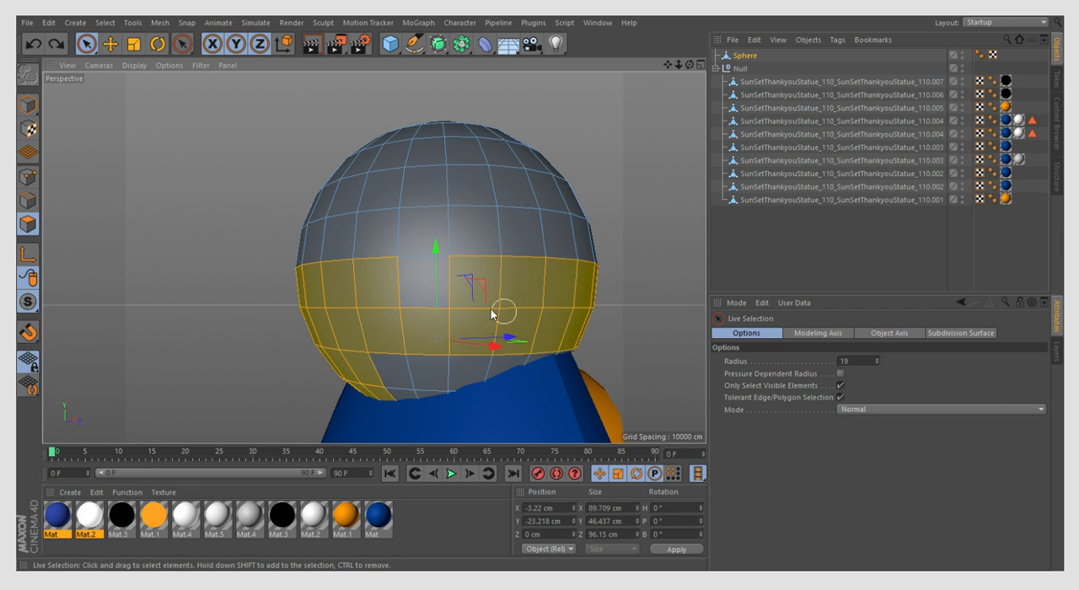
shift+drag(429, 380, 543, 364)
shift+drag(396, 383, 432, 369)
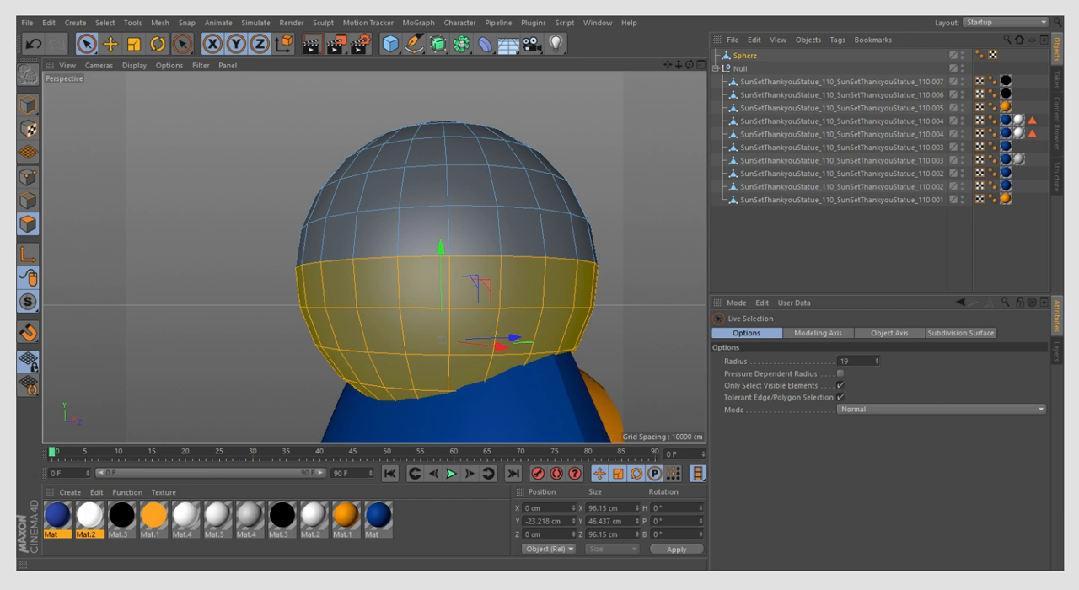
- Add the hidden bottom cap polygons to the sphere's lower-half selection in wireframe display, then restore Gouraud shading
scroll(451, 305, down, 4)
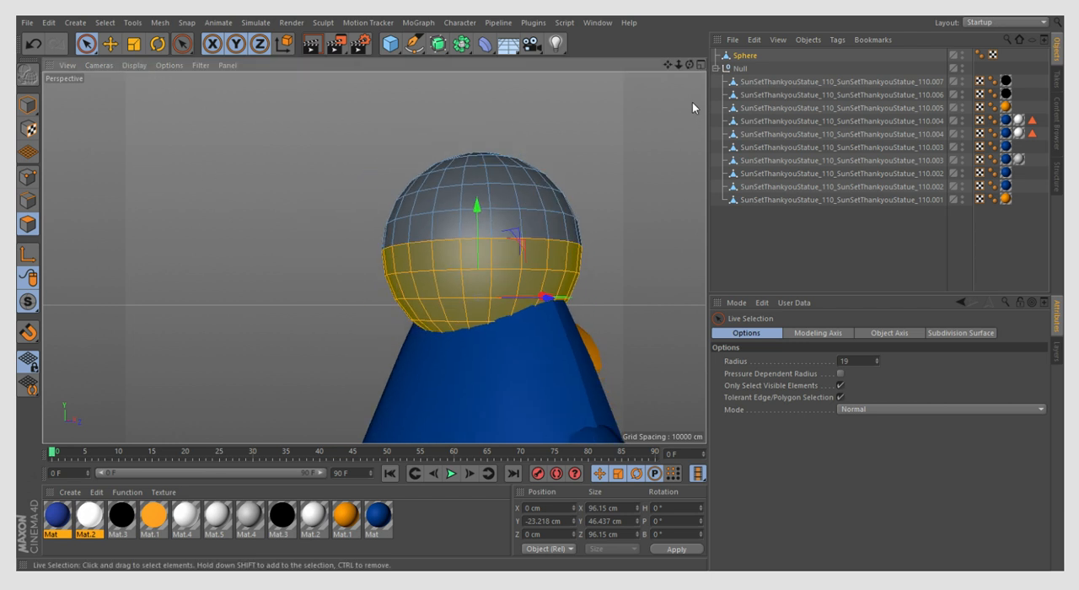
drag(691, 66, 793, 42)
scroll(410, 384, up, 6)
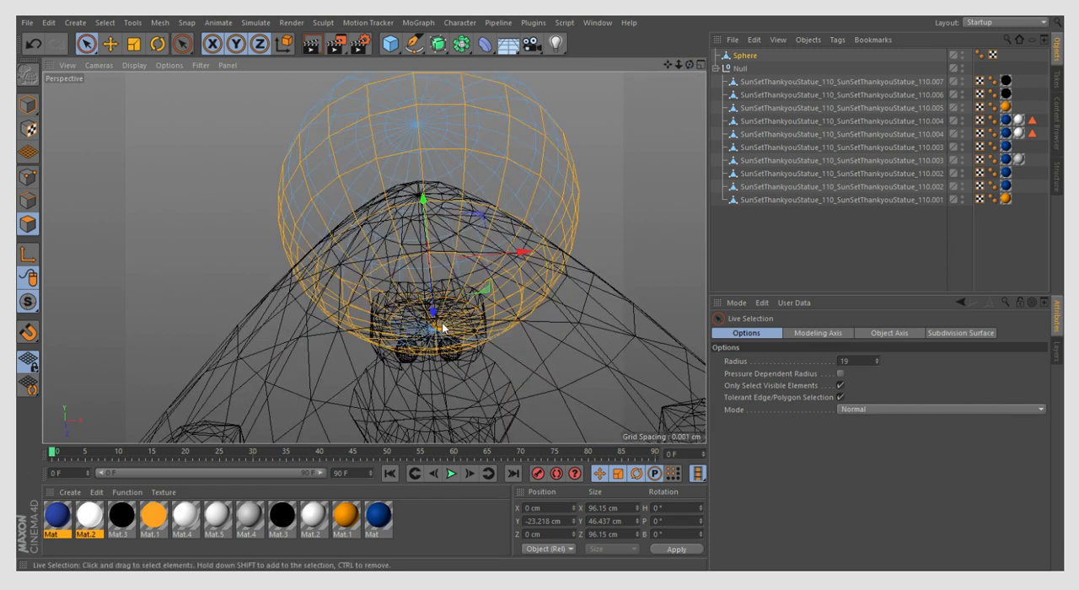
drag(691, 65, 697, 92)
scroll(549, 253, down, 8)
click(134, 66)
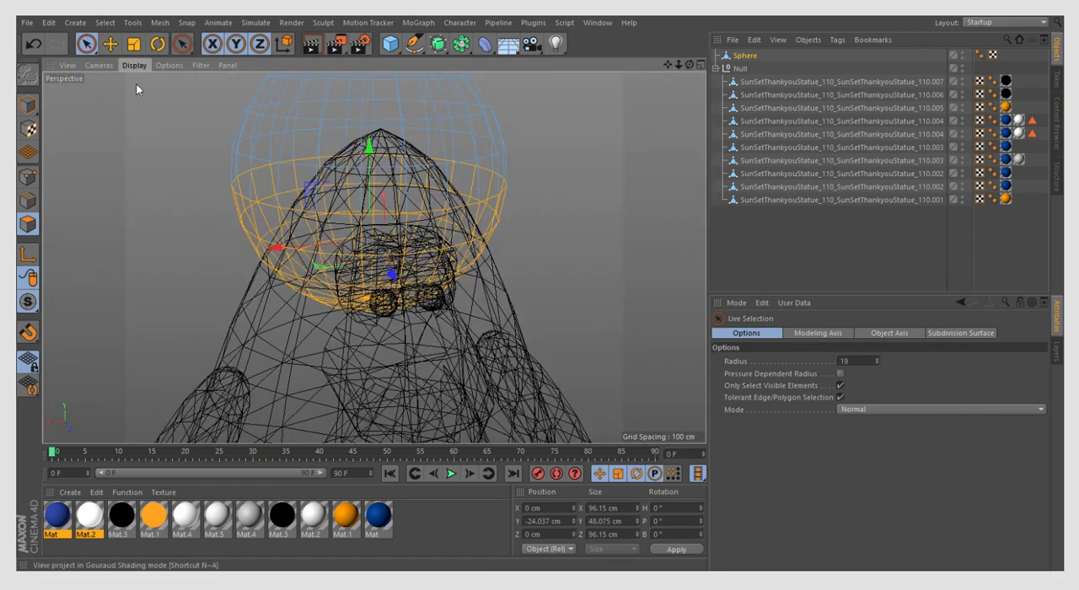
click(137, 84)
drag(694, 61, 674, 79)
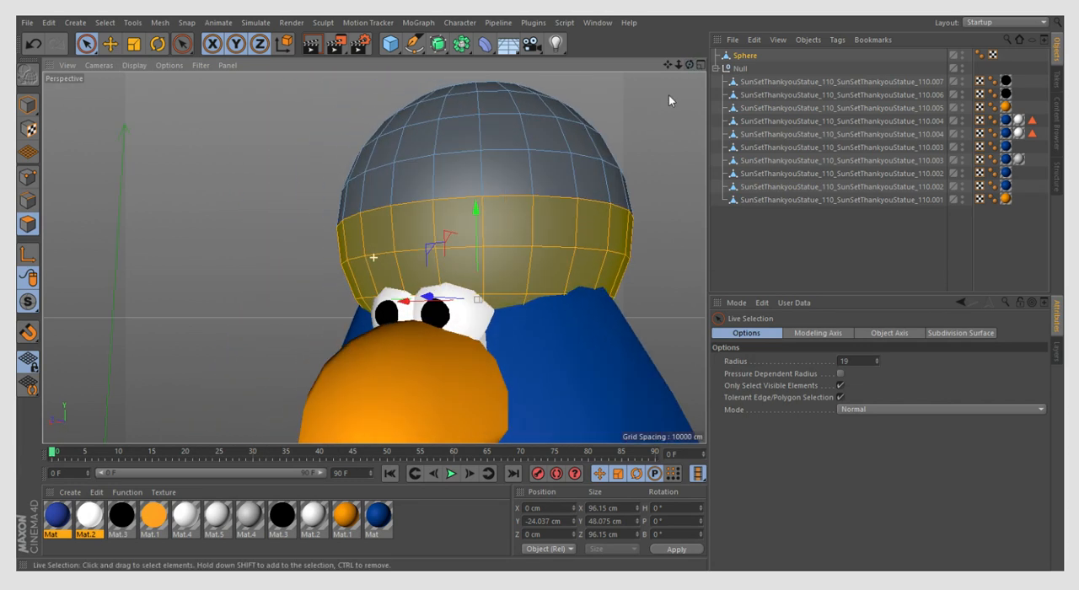
- Try to bevel the selected lower-half polygons inward by about 1 cm
click(563, 263)
click(627, 281)
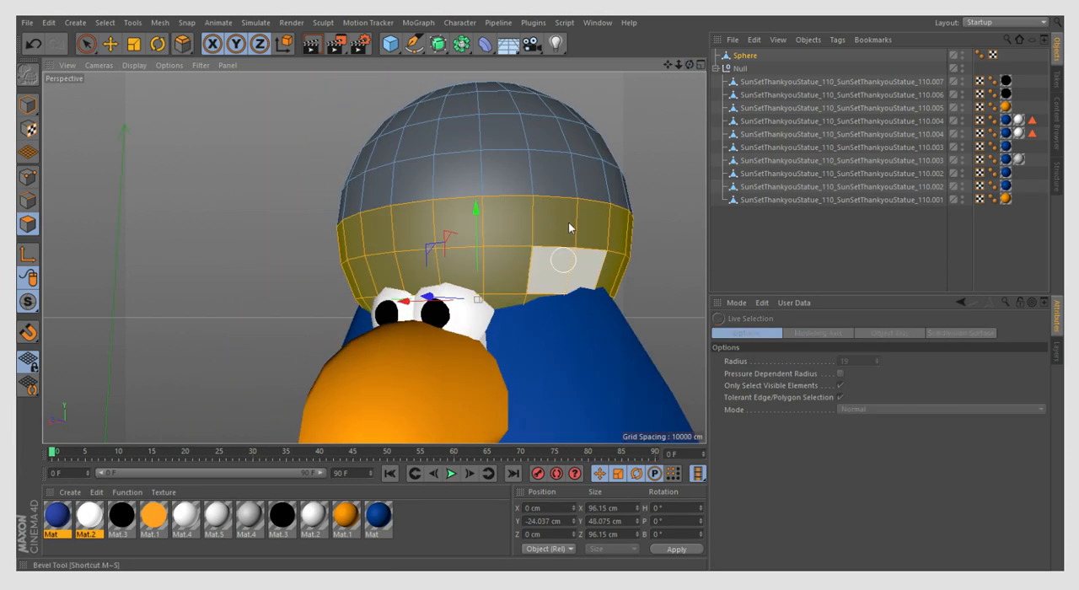
scroll(572, 243, up, 1)
scroll(572, 243, up, 1)
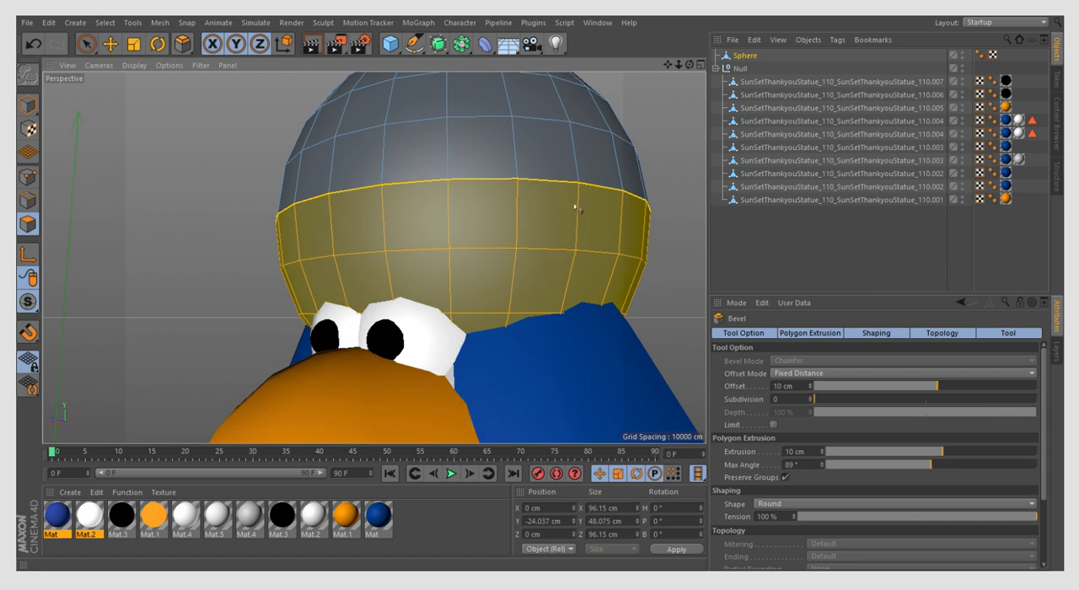
drag(572, 209, 565, 210)
click(33, 45)
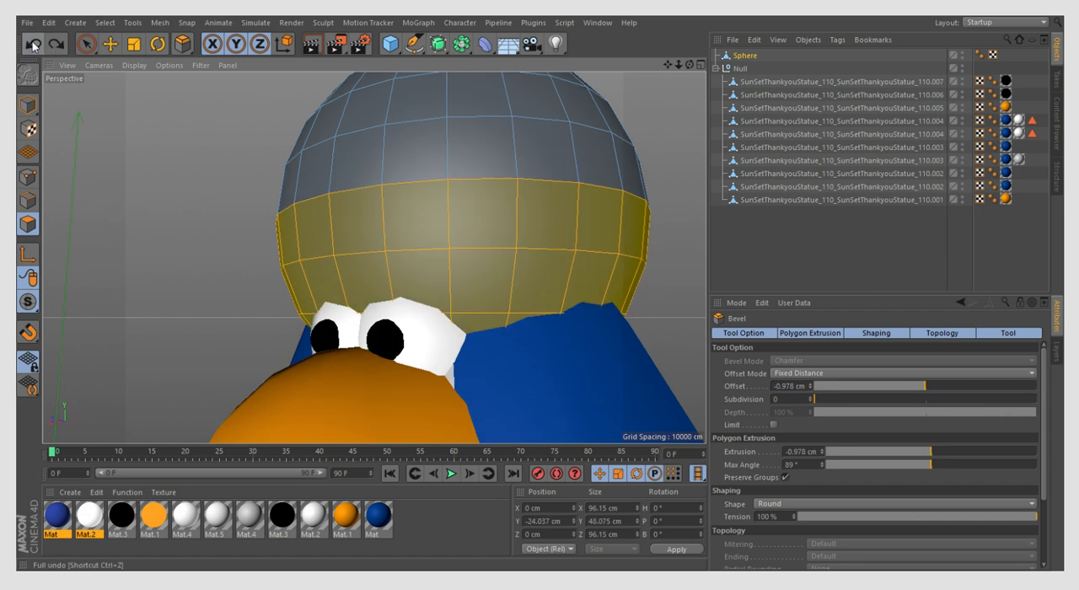
click(58, 45)
- Extrude the sphere's selected lower-half polygons inward by 4.7 cm and delete them to form a hollow dome
click(593, 268)
drag(593, 268, 555, 268)
key(Delete)
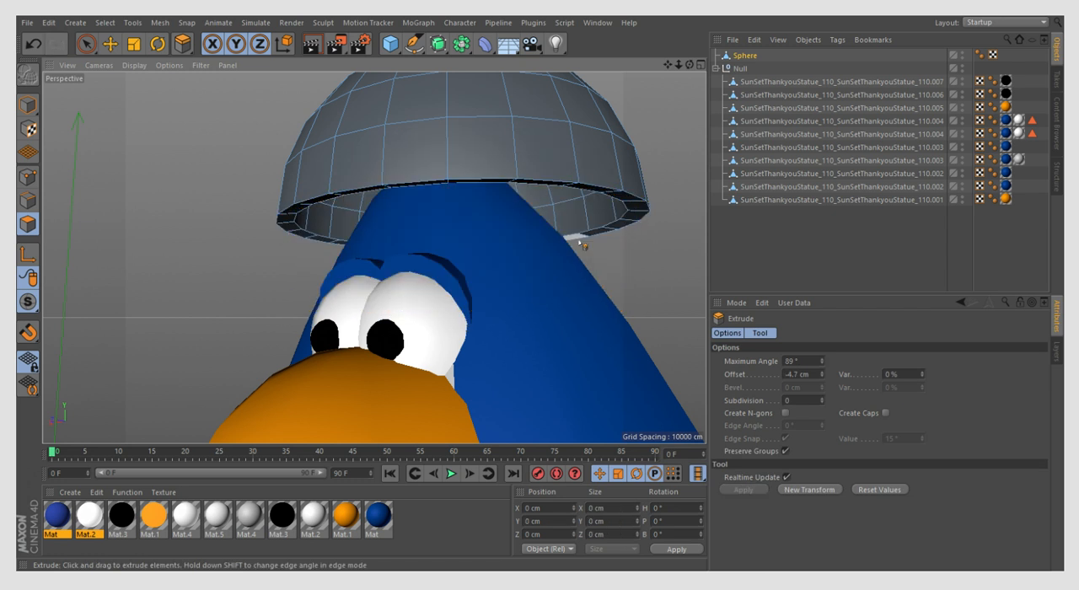
click(33, 43)
click(36, 51)
mouse_move(590, 230)
mouse_down()
mouse_move(496, 229)
mouse_move(584, 229)
mouse_up()
click(33, 49)
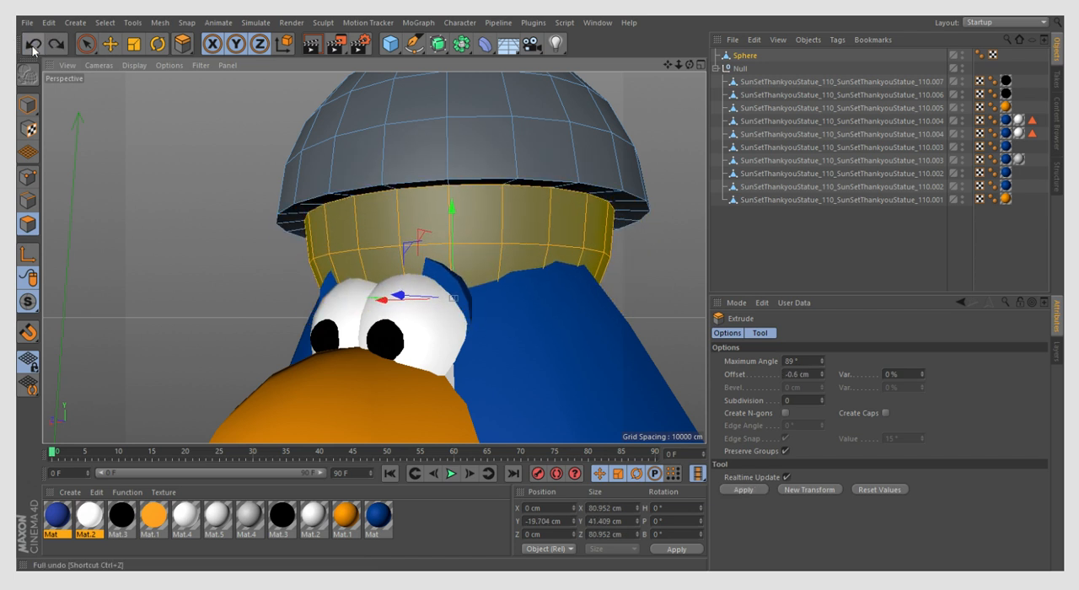
click(33, 48)
scroll(265, 291, down, 3)
- In model mode, move the dome down and forward on the penguin's head to about Y 197.9 cm and Z 7.2 cm
click(30, 104)
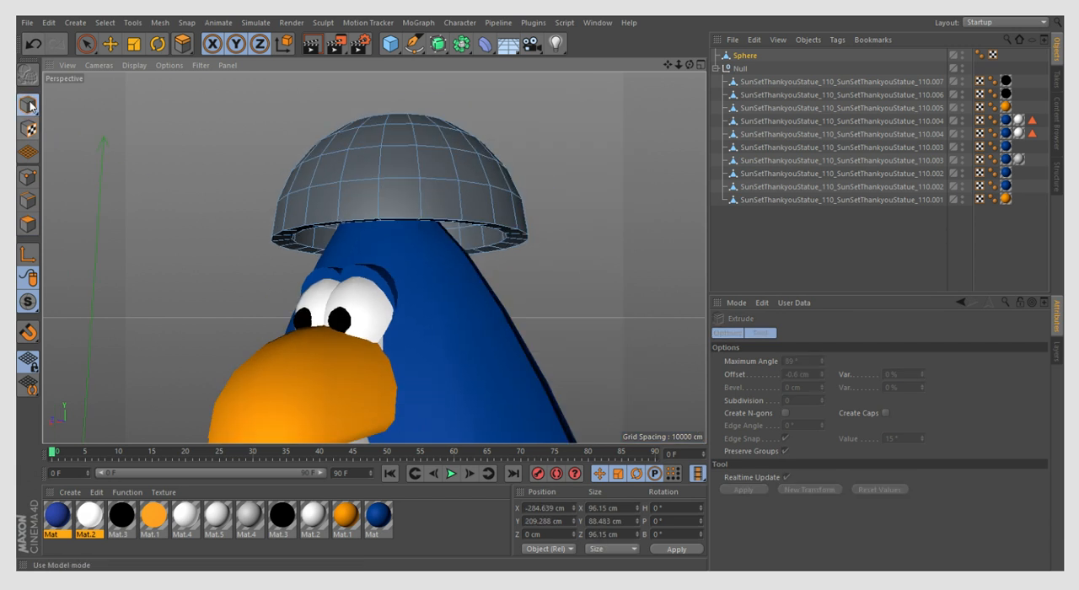
click(110, 44)
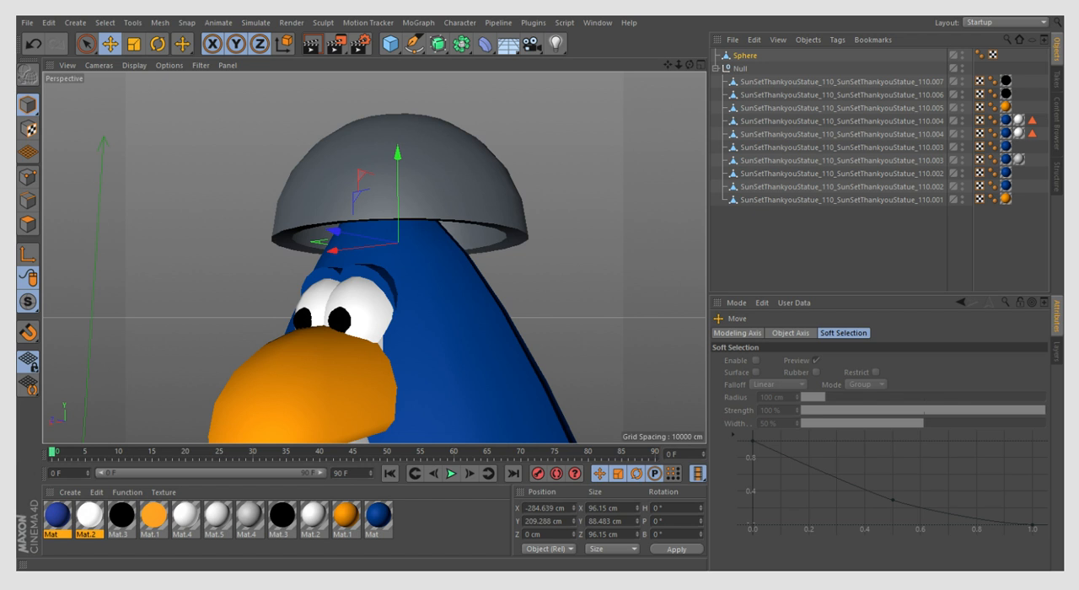
click(134, 44)
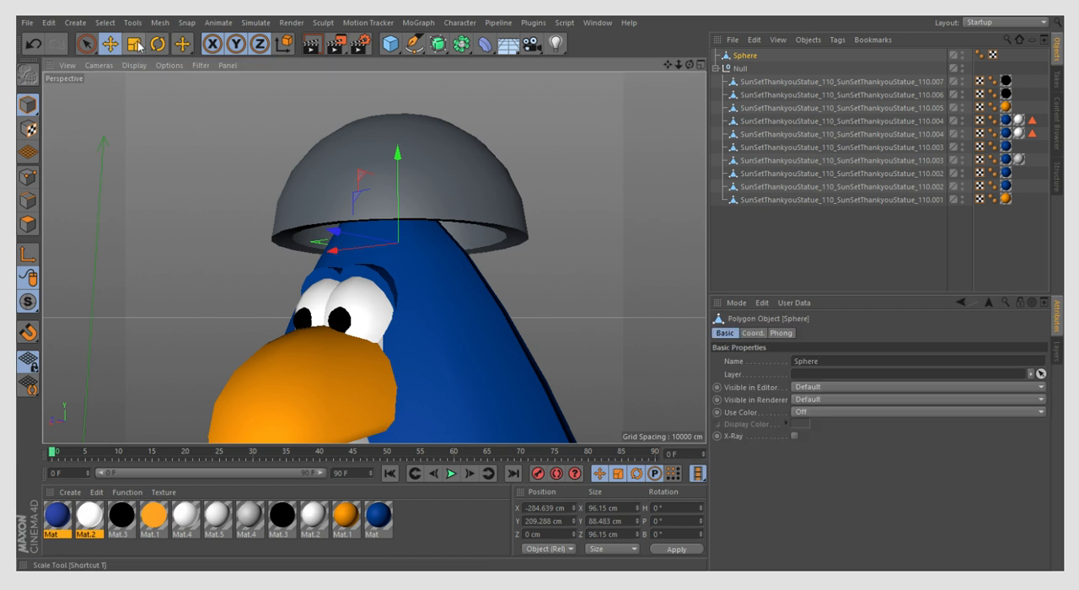
alt+drag(542, 202, 761, 79)
drag(689, 65, 624, 42)
click(28, 223)
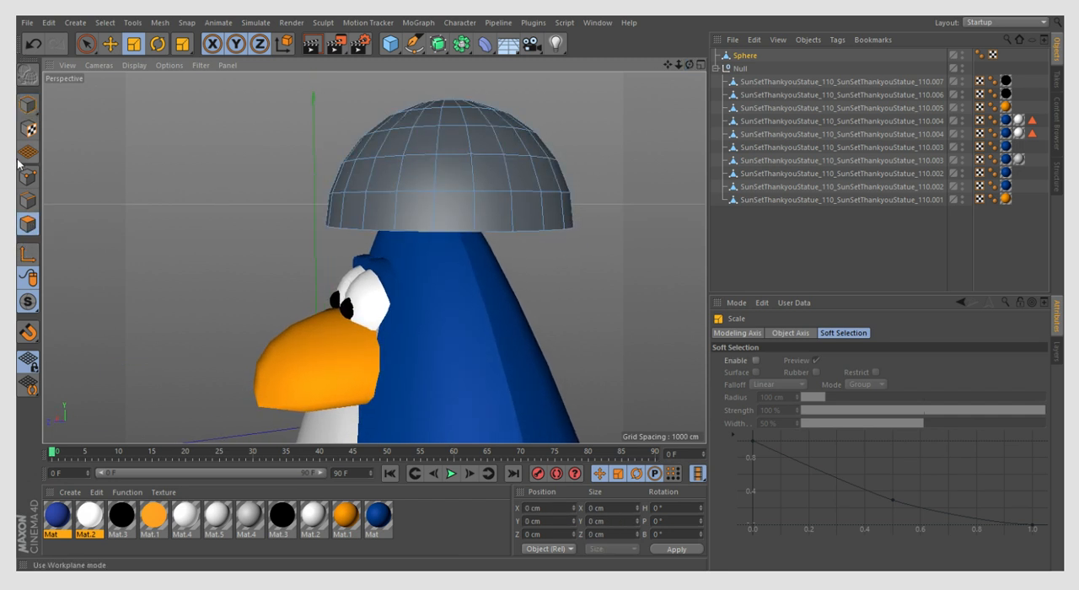
click(27, 104)
scroll(393, 267, down, 3)
drag(690, 65, 690, 126)
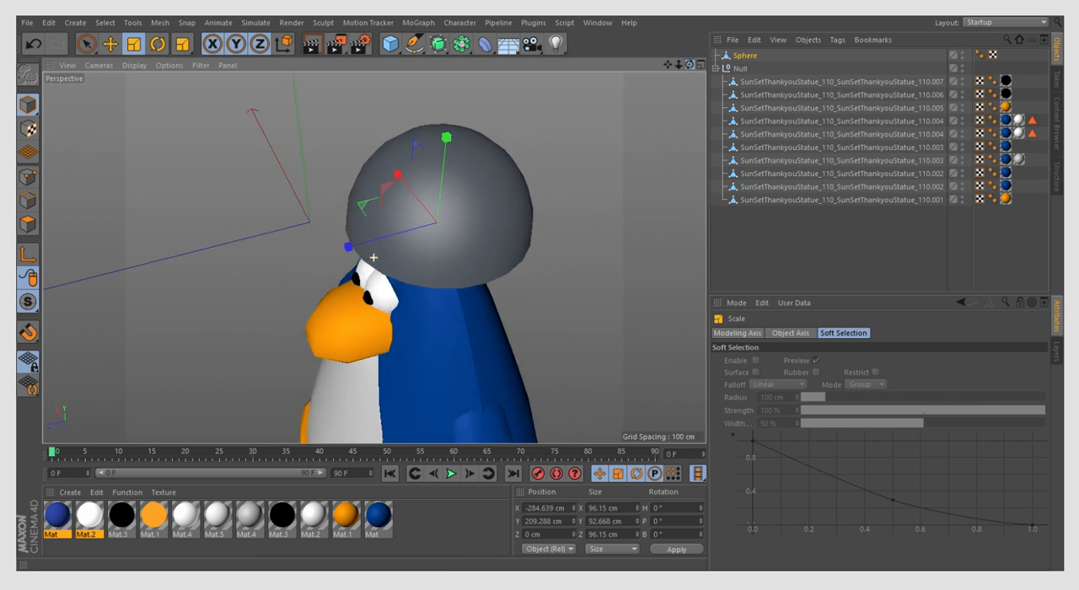
drag(689, 65, 914, 42)
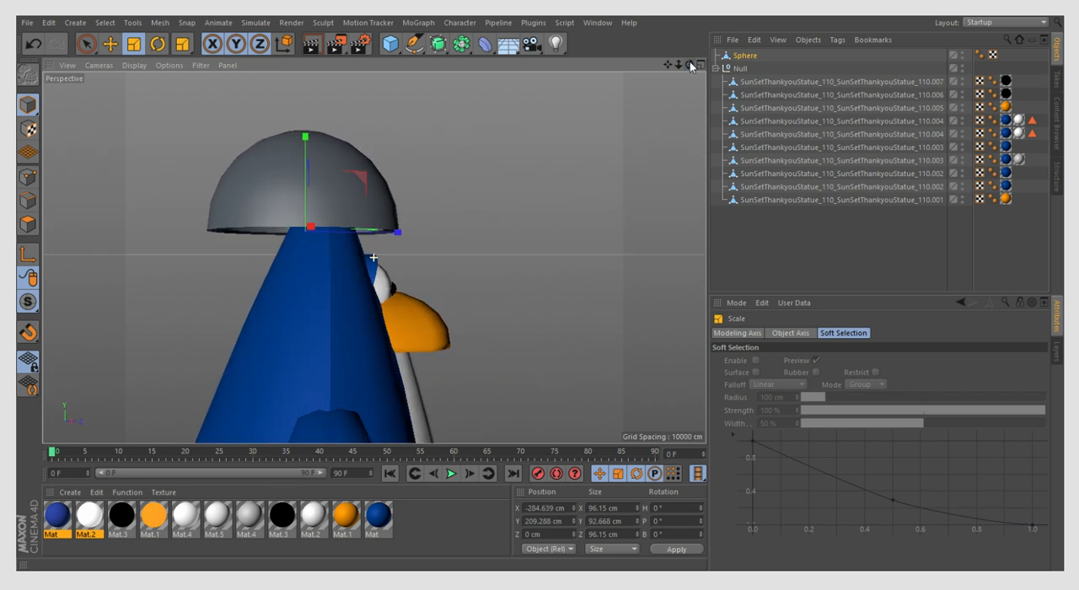
click(110, 43)
drag(333, 170, 354, 200)
- Scale the dome uniformly down to about 60.8 cm wide so it fits the penguin's head
key(t)
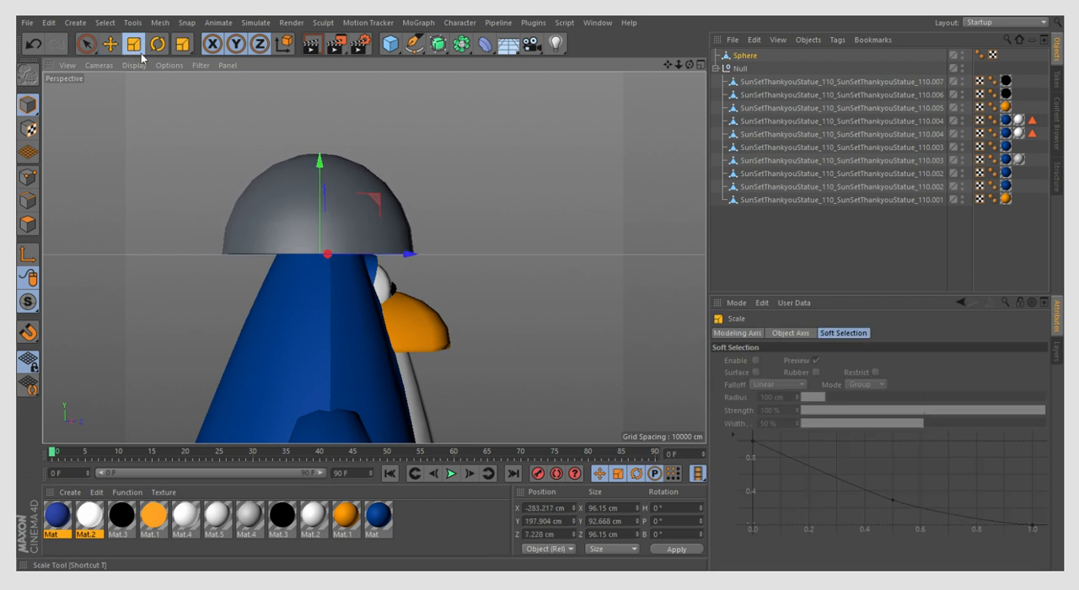
click(381, 225)
drag(511, 193, 362, 282)
click(359, 283)
drag(689, 64, 691, 68)
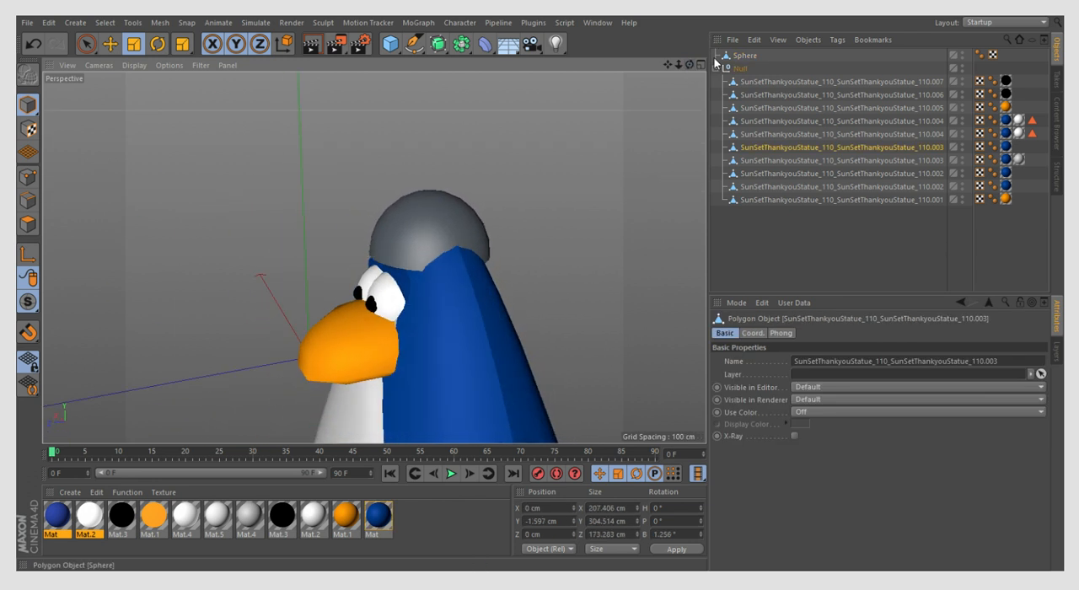
- Tilt the dome backward on the head to a pitch of about 12.5°
click(743, 54)
click(157, 44)
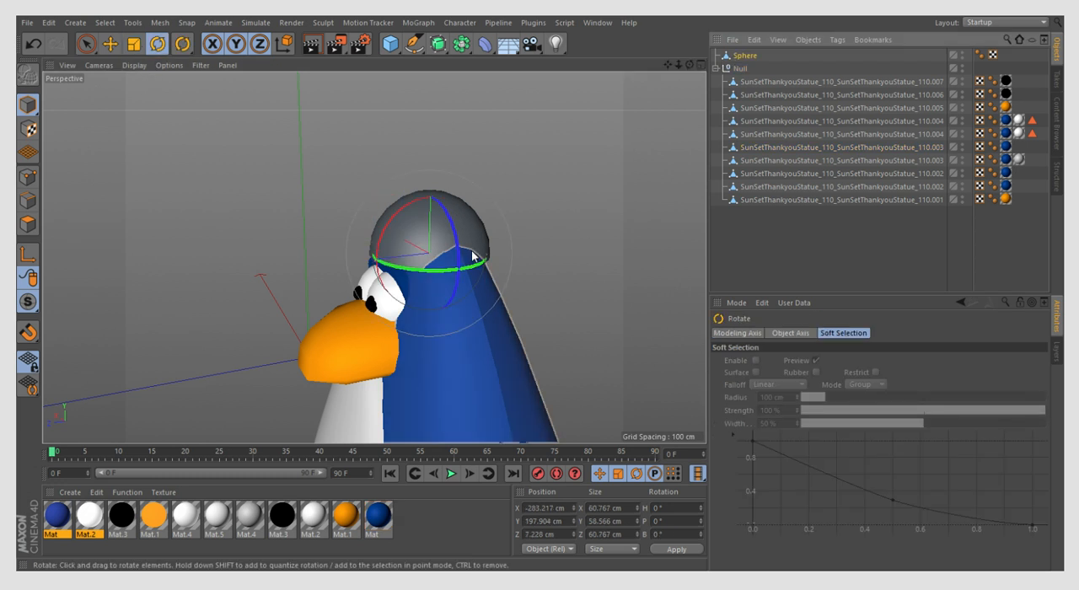
drag(397, 233, 403, 219)
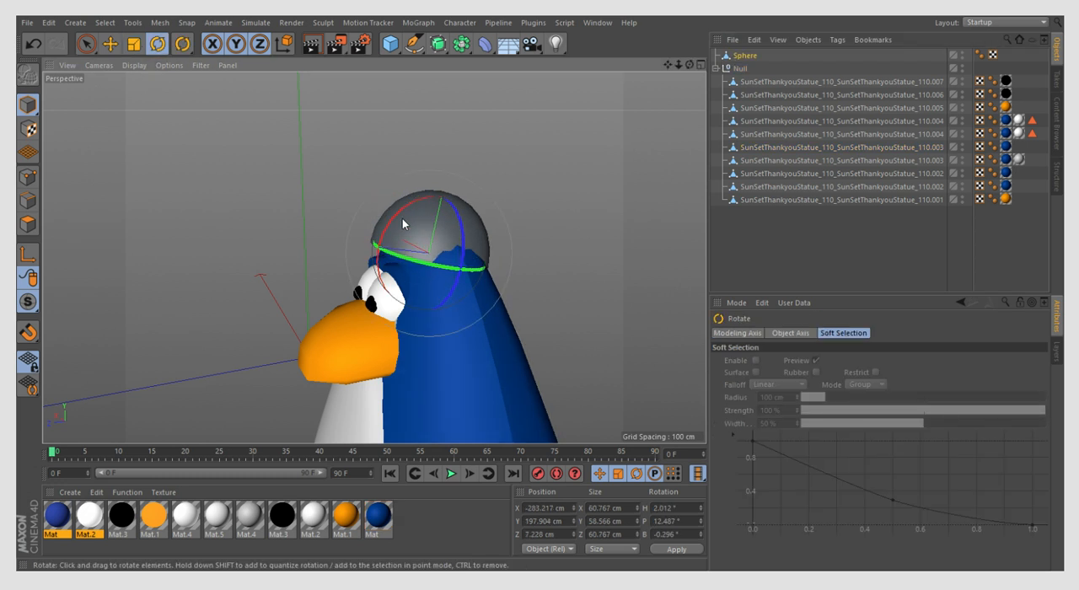
- Move the dome on the penguin's head to about X -287.2, Y 203.8 and Z 5.8 cm
click(110, 44)
scroll(497, 273, up, 5)
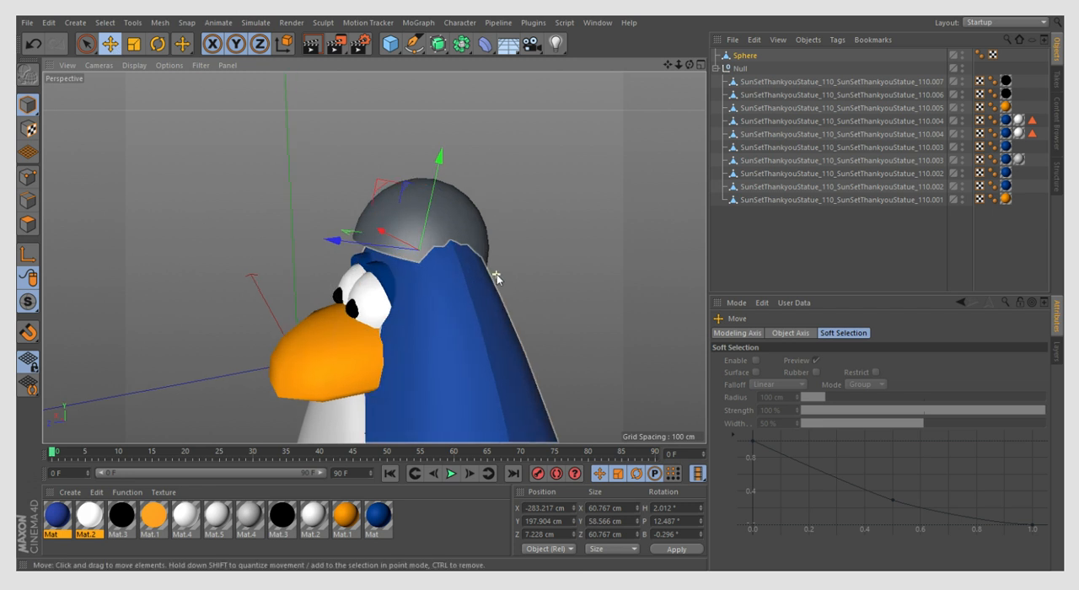
drag(689, 66, 542, 154)
drag(455, 227, 442, 202)
drag(522, 229, 509, 229)
drag(690, 66, 491, 103)
scroll(295, 147, down, 4)
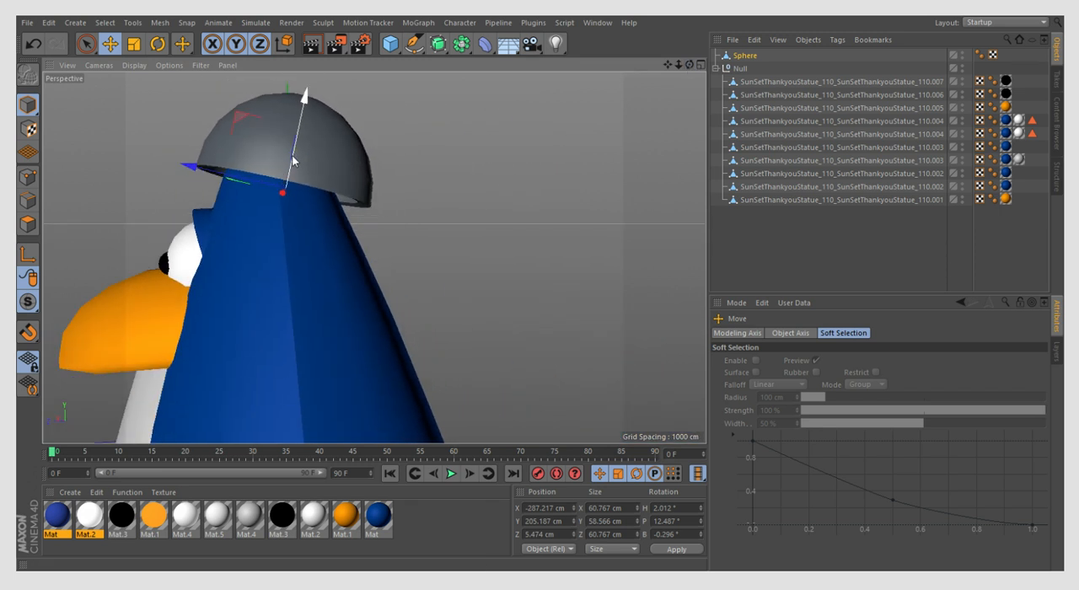
drag(293, 159, 292, 163)
drag(690, 66, 498, 83)
scroll(327, 177, down, 3)
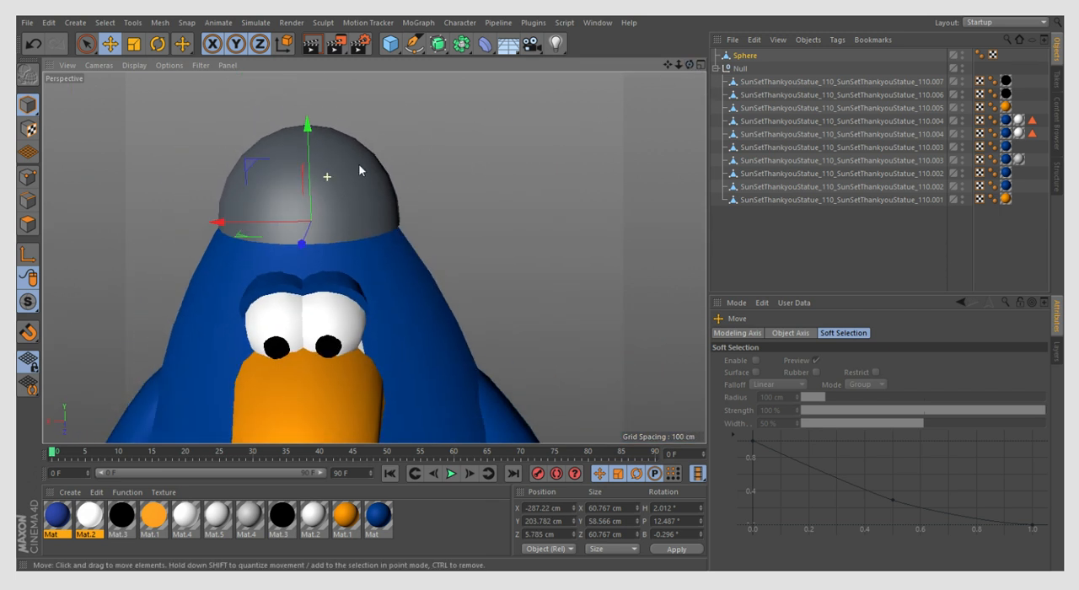
- Frame the whole penguin from the front, slightly above, and add a camera for that view
scroll(346, 174, down, 8)
scroll(318, 144, up, 2)
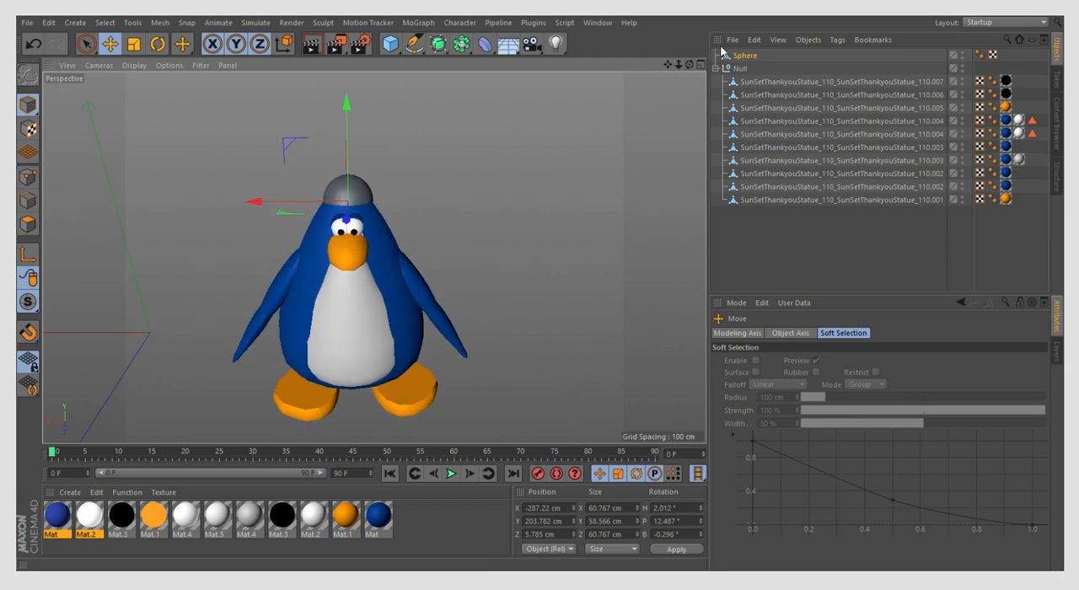
drag(691, 65, 681, 125)
scroll(259, 205, up, 2)
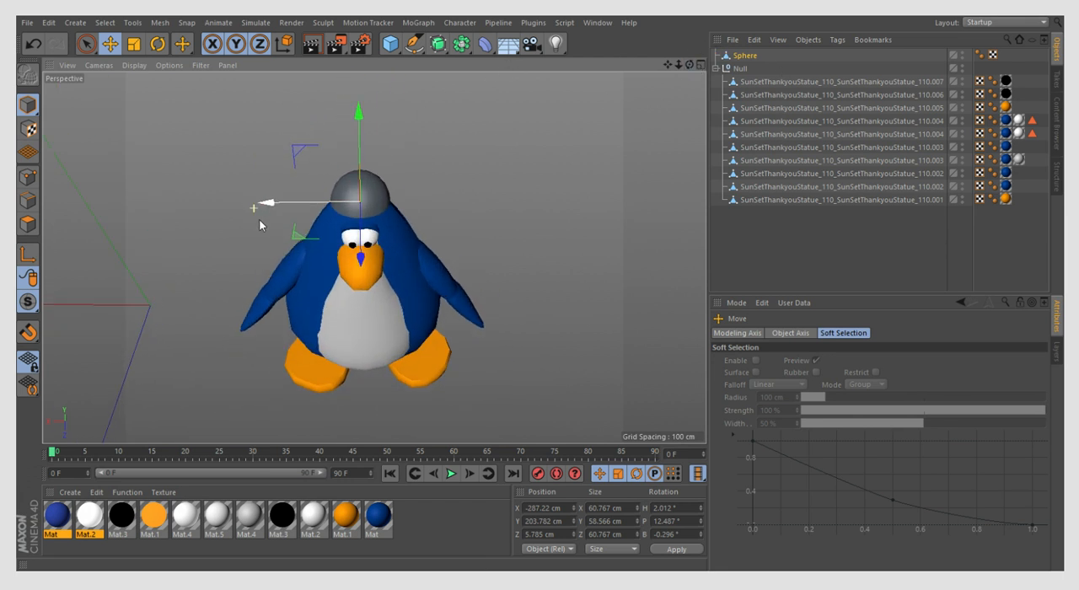
scroll(255, 262, up, 1)
scroll(256, 232, down, 1)
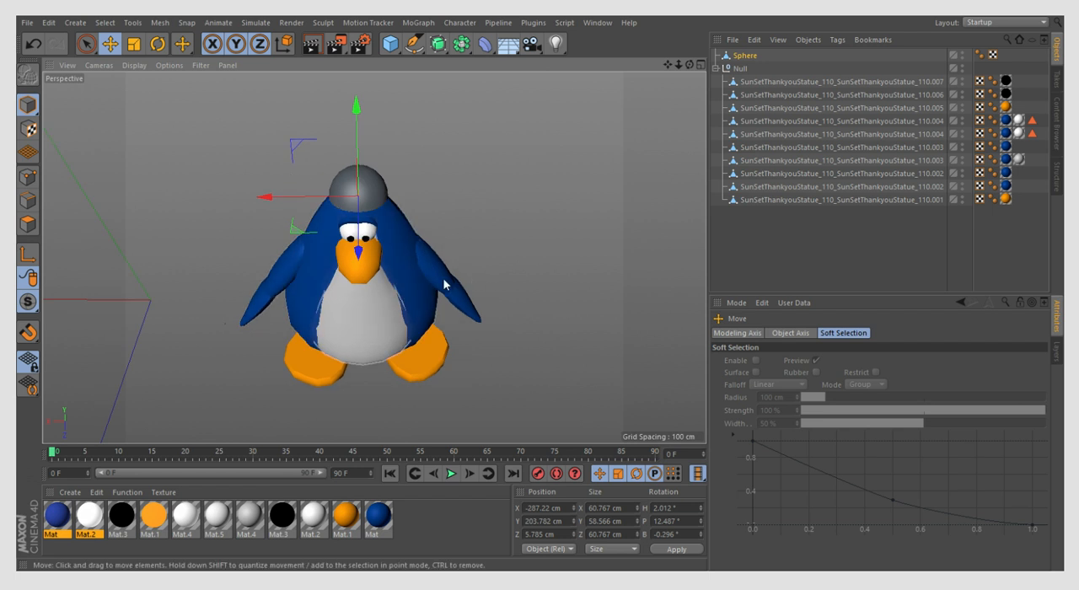
scroll(413, 282, down, 1)
scroll(406, 281, up, 1)
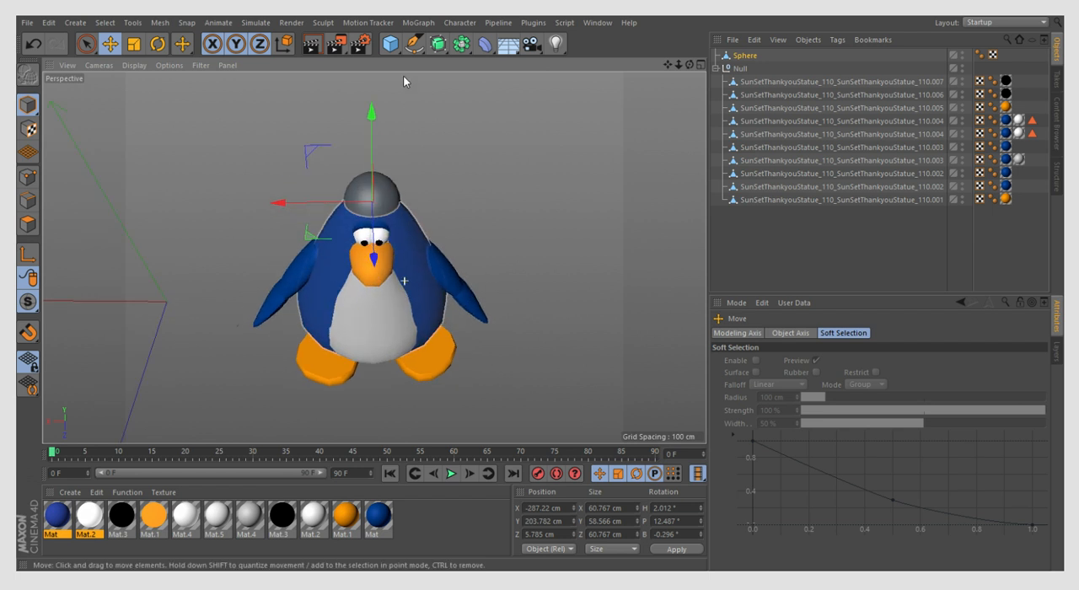
scroll(452, 252, up, 1)
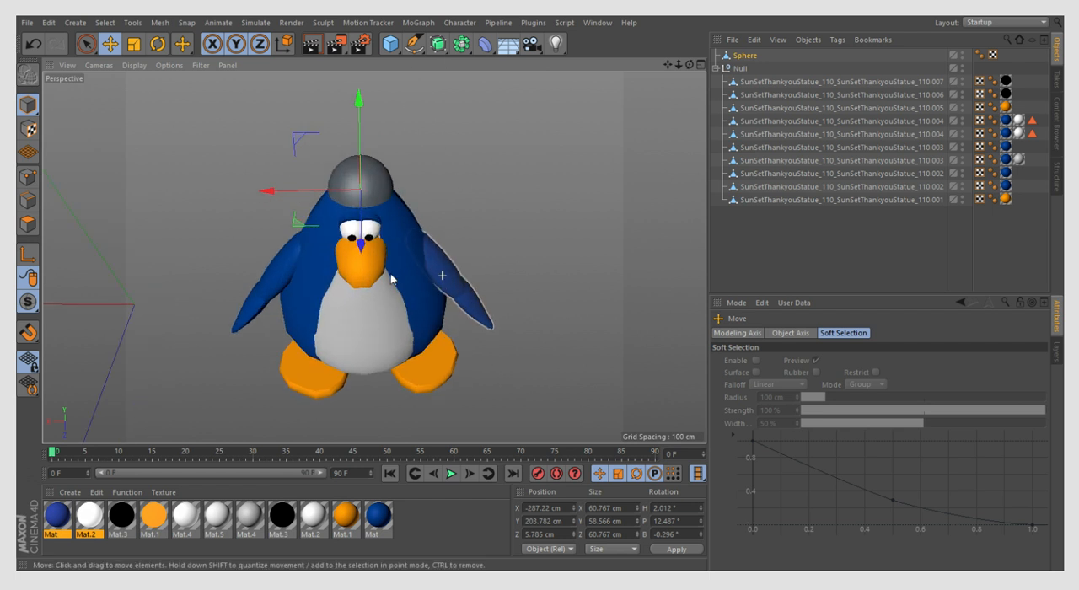
click(529, 44)
- Scale the dome along its individual axes to about 73.7 cm wide, 62.9 cm high and 68.2 cm deep
click(741, 69)
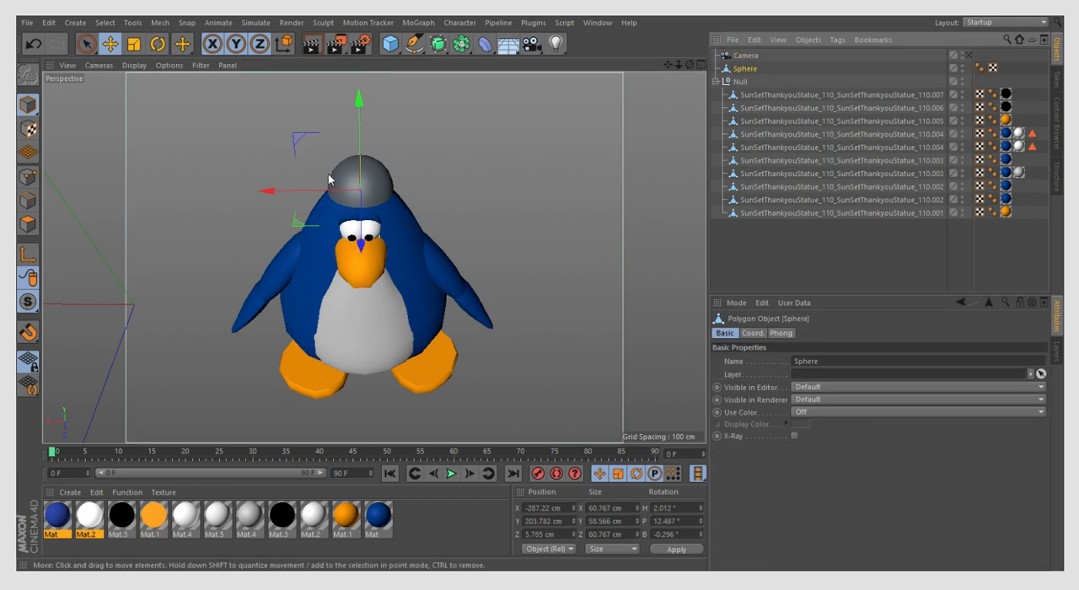
click(134, 43)
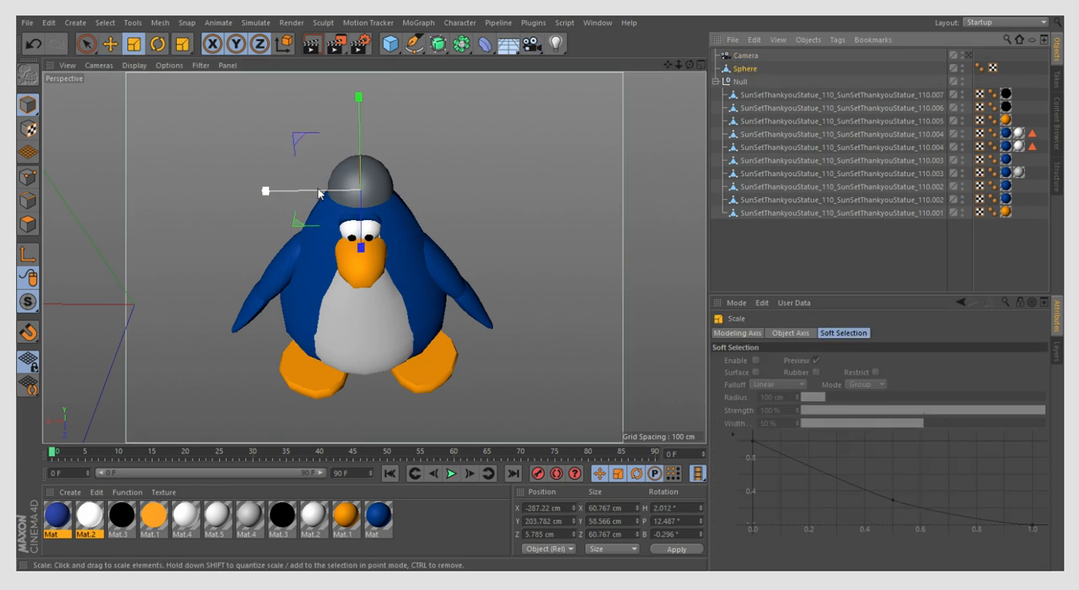
drag(319, 191, 308, 194)
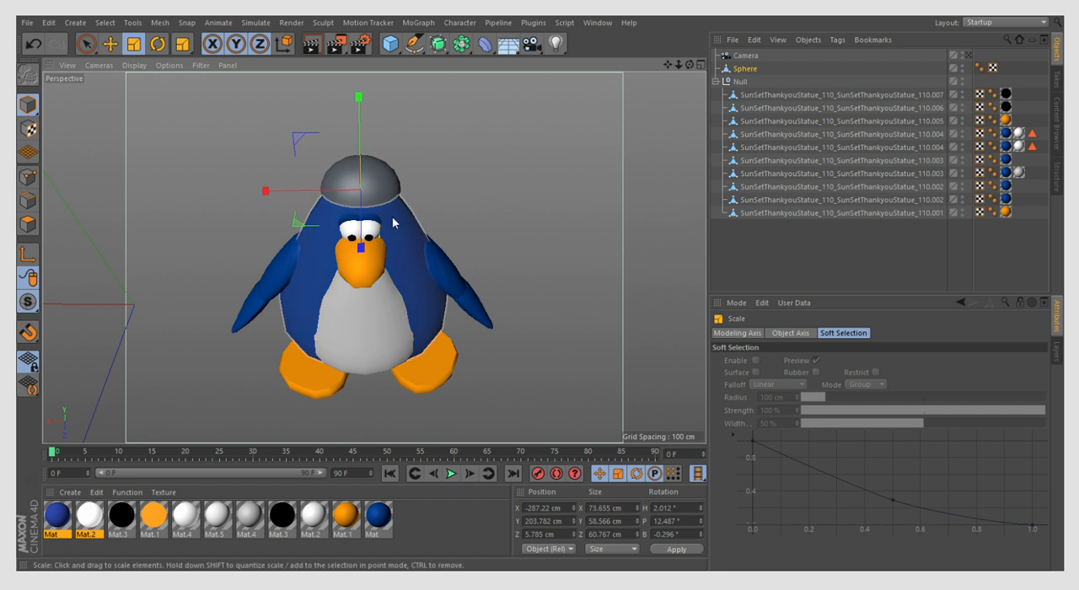
drag(361, 247, 376, 219)
drag(358, 97, 376, 150)
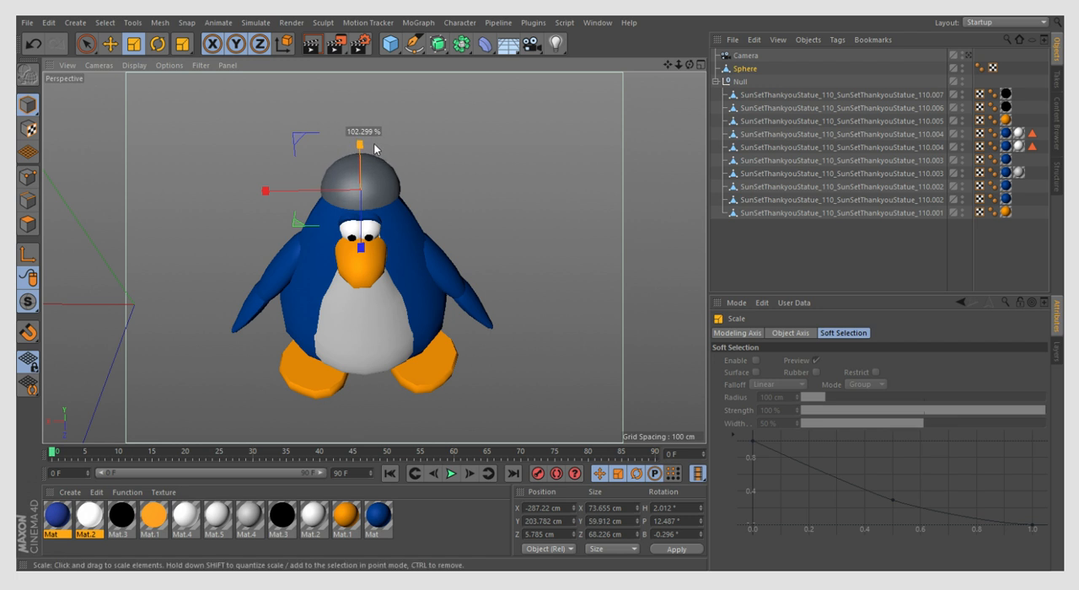
click(491, 137)
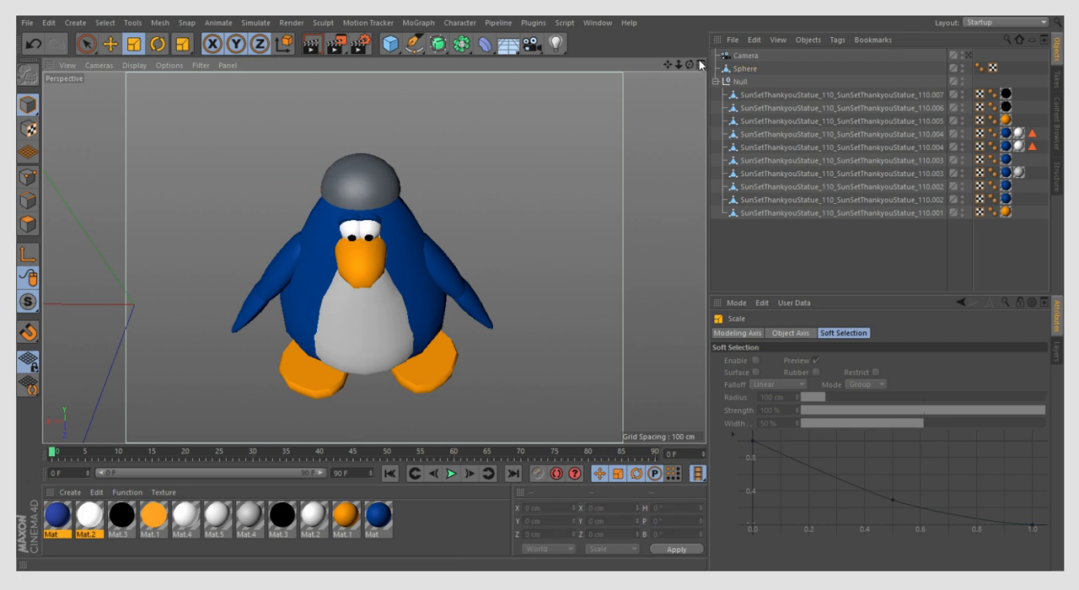
- Tilt the dome further backward to a pitch of about 21.7°
click(745, 69)
drag(360, 151, 363, 186)
key(r)
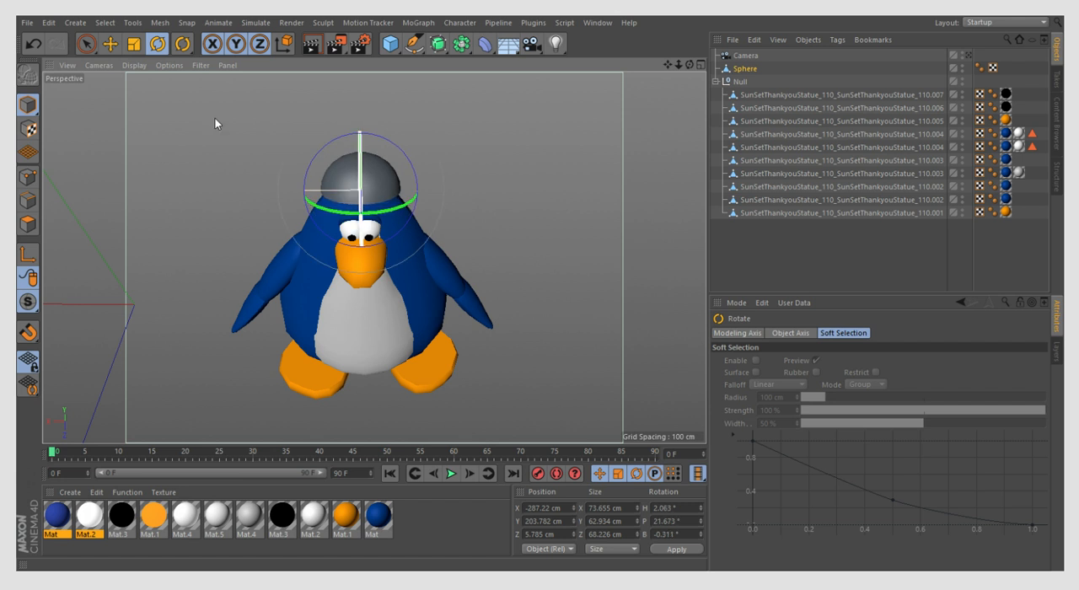
- Lower the dome to about Y 199 cm and Z 7.7 cm and stretch its height to about 71.5 cm
click(111, 46)
drag(361, 146, 367, 155)
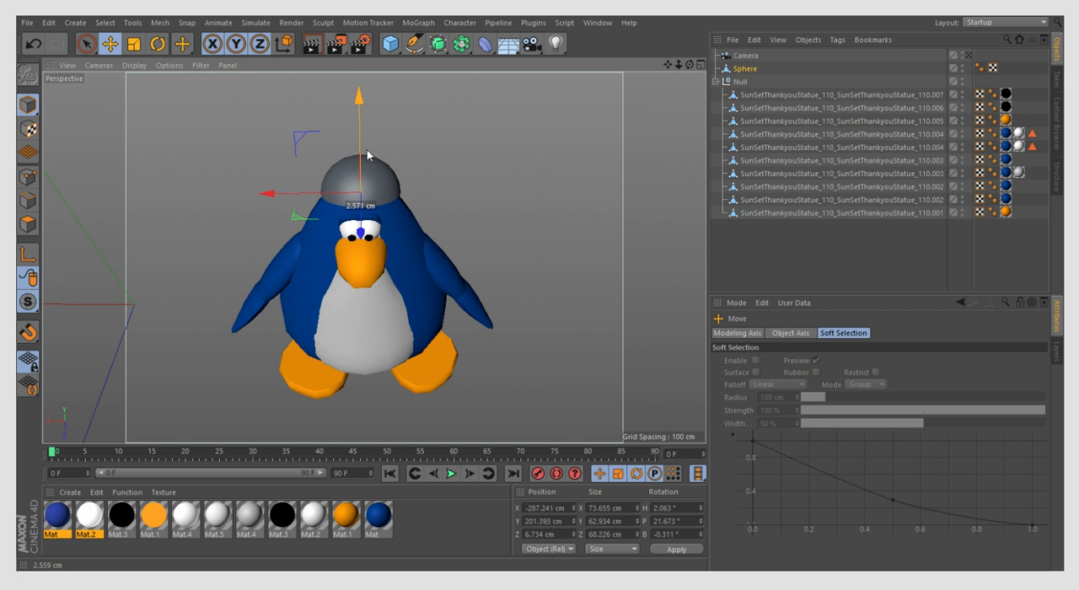
click(137, 49)
mouse_move(362, 130)
mouse_down()
mouse_move(361, 110)
mouse_move(362, 133)
mouse_up()
click(109, 44)
- Widen the dome along its X axis to about 82 cm
click(134, 44)
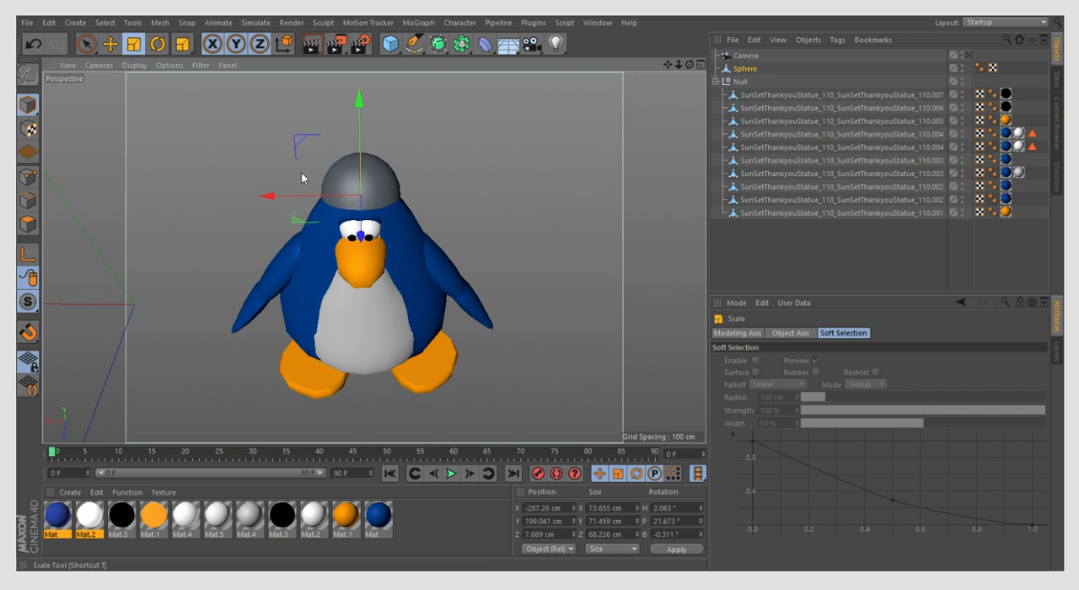
drag(315, 198, 313, 198)
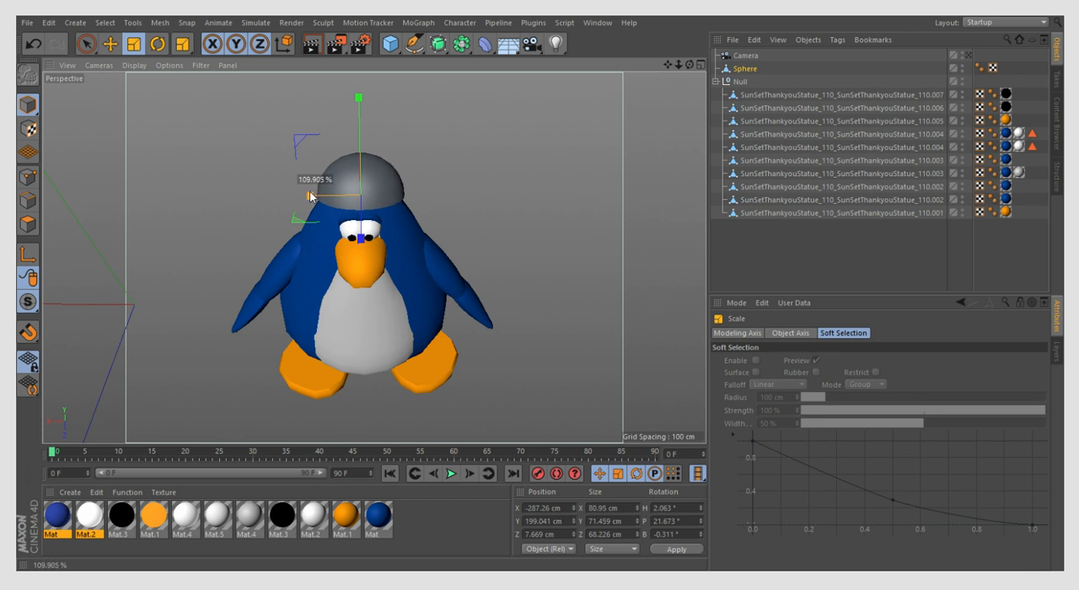
drag(307, 196, 310, 196)
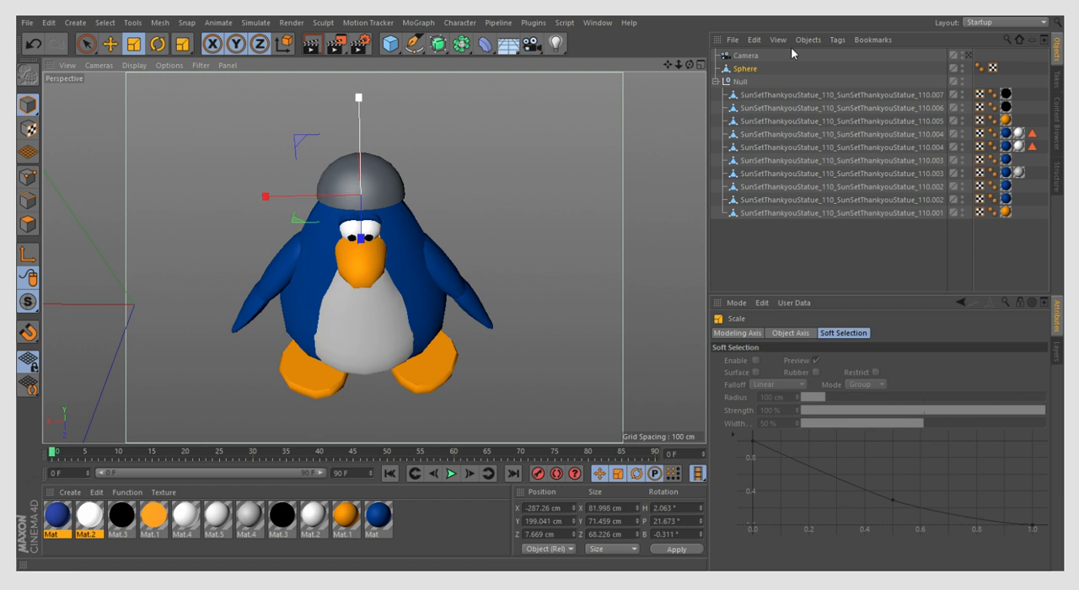
- Scale the dome's depth to about 71.1 cm and lower it to about Y 197.8 cm and Z 6.5 cm
click(701, 64)
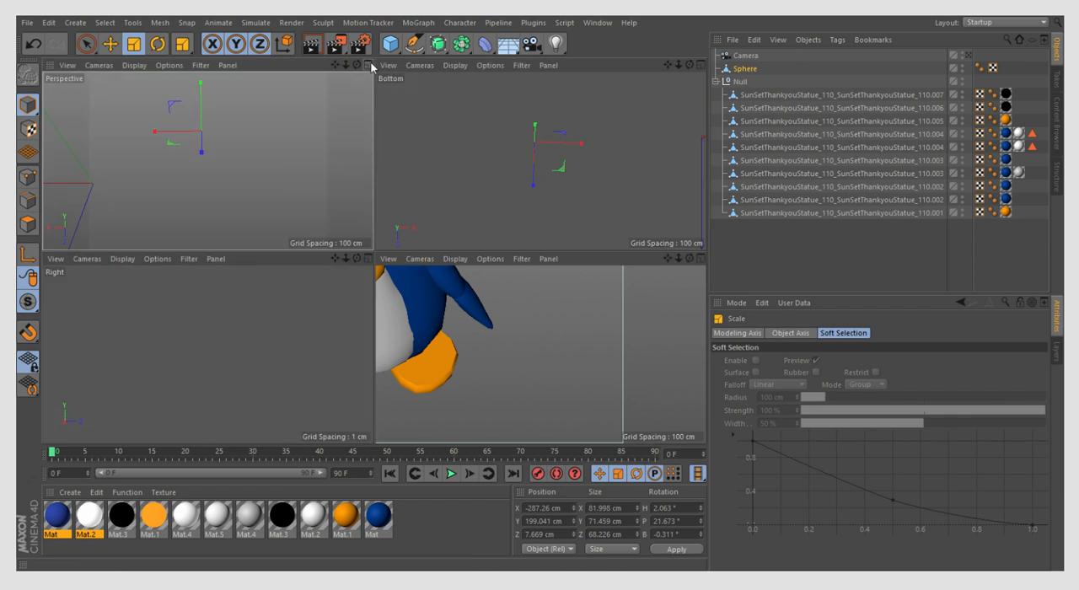
click(369, 65)
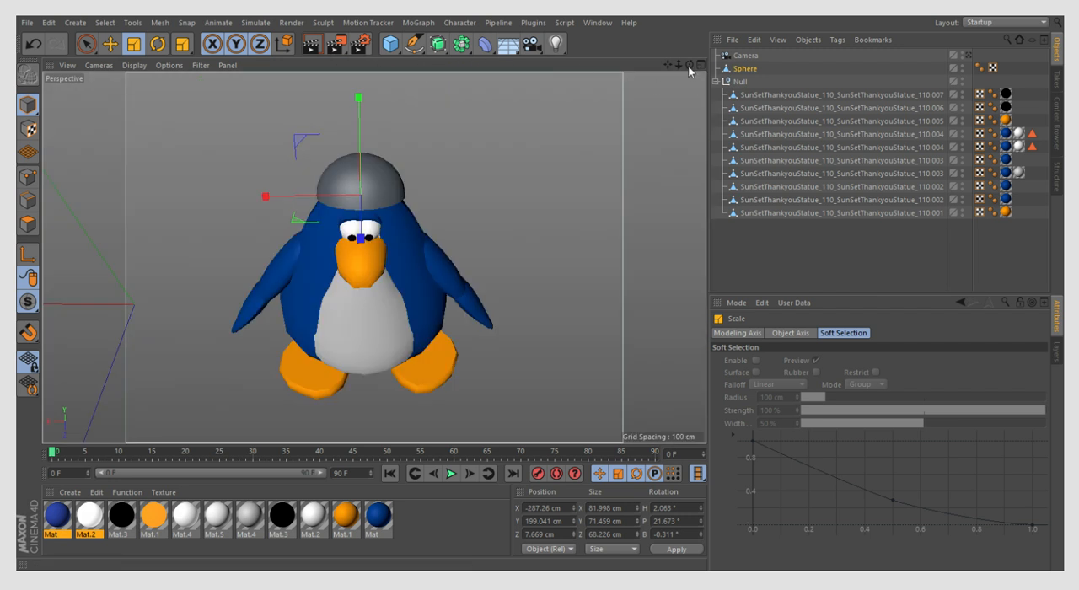
drag(692, 65, 414, 205)
key(e)
scroll(488, 231, up, 5)
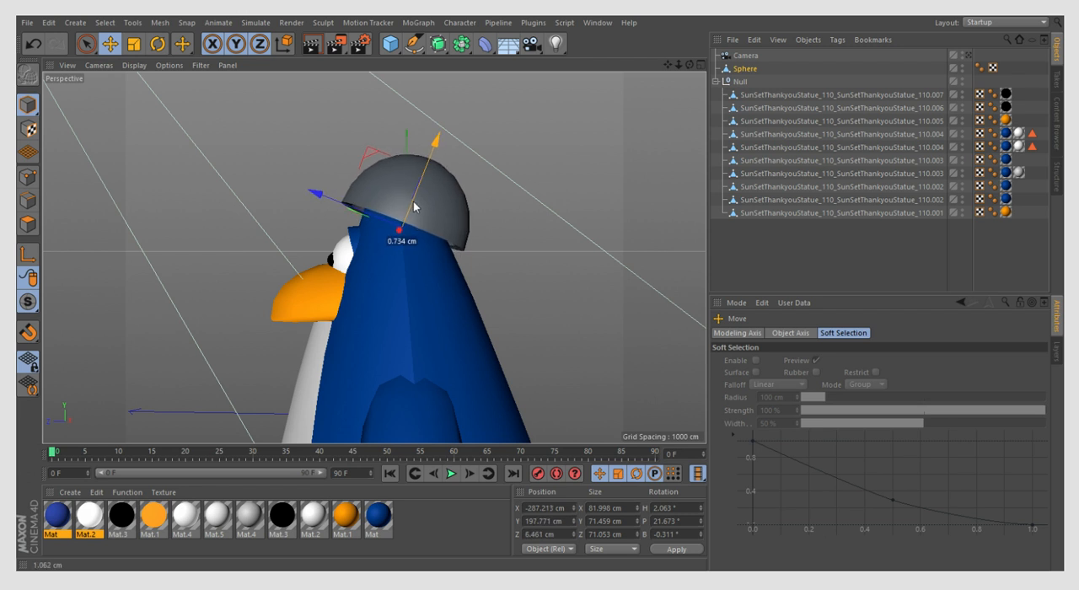
scroll(414, 205, up, 3)
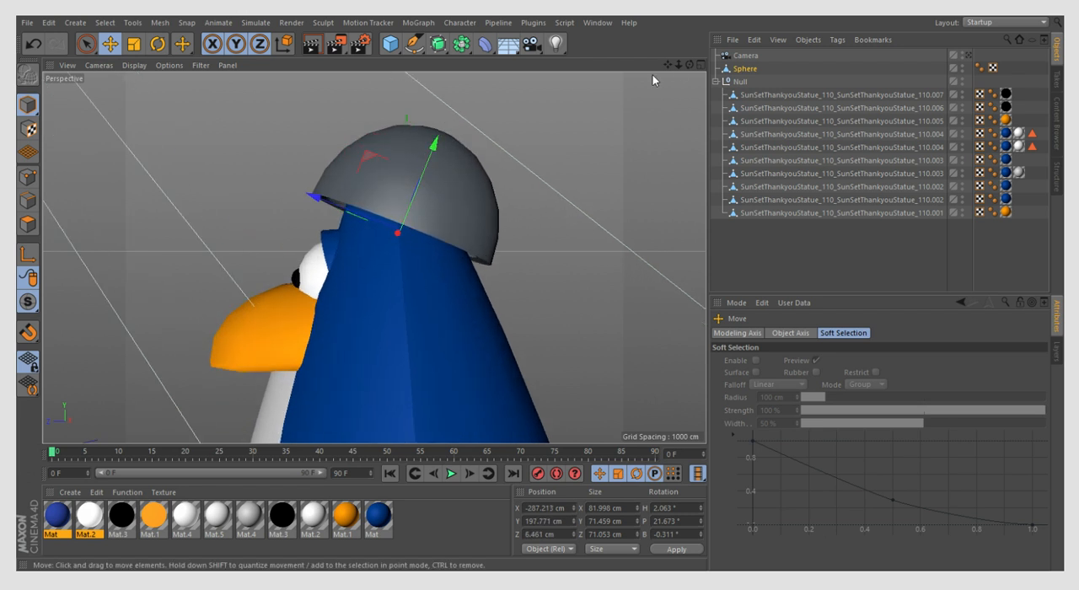
- Switch the dome to point editing with its underside in view
mouse_move(690, 66)
mouse_down()
mouse_move(715, 37)
mouse_move(676, 71)
mouse_up()
click(30, 226)
click(29, 176)
- Try to select the dome's inner rim points with Live Selection, using wireframe display to reach the hidden ones
click(87, 44)
scroll(301, 212, up, 5)
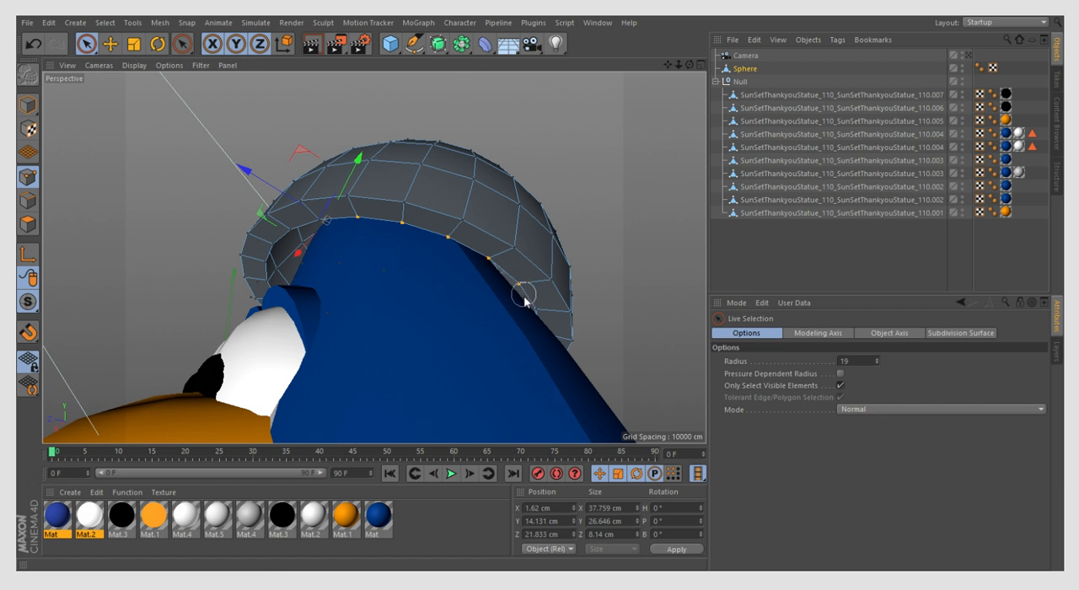
drag(531, 310, 529, 309)
click(137, 66)
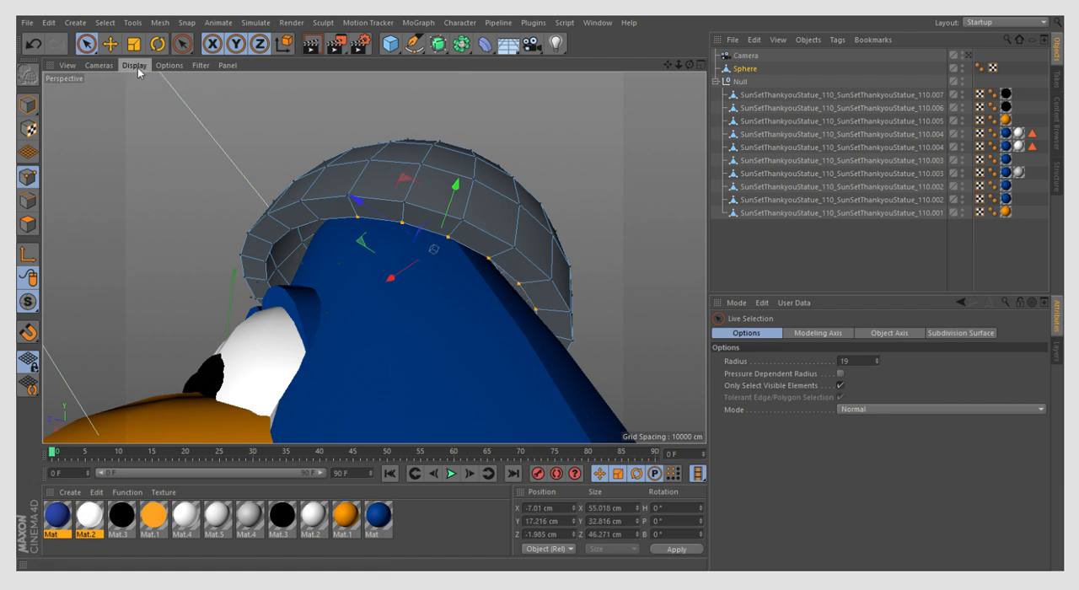
click(164, 176)
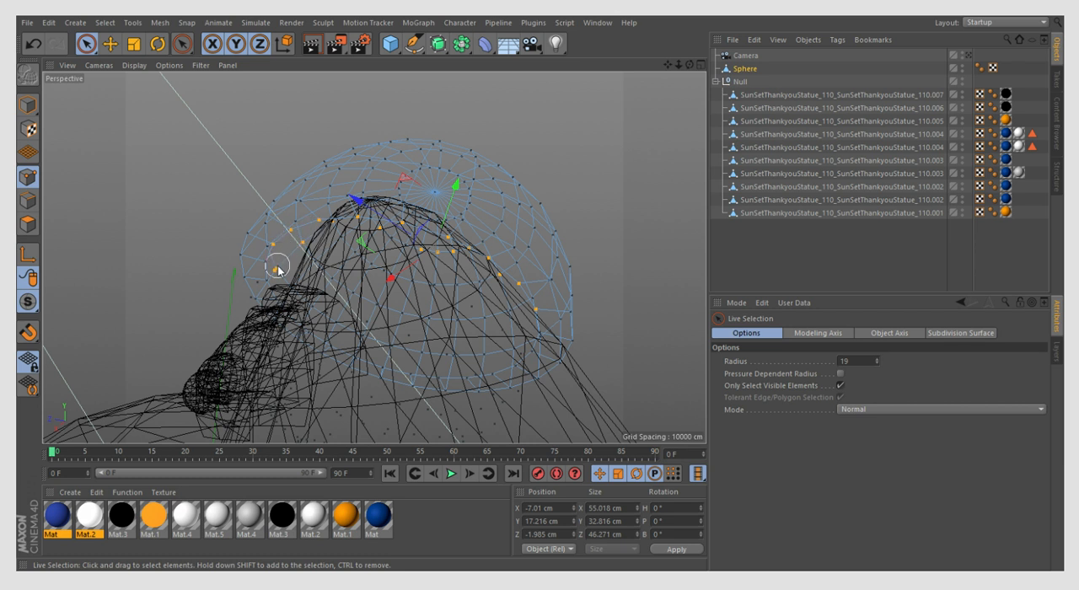
click(136, 127)
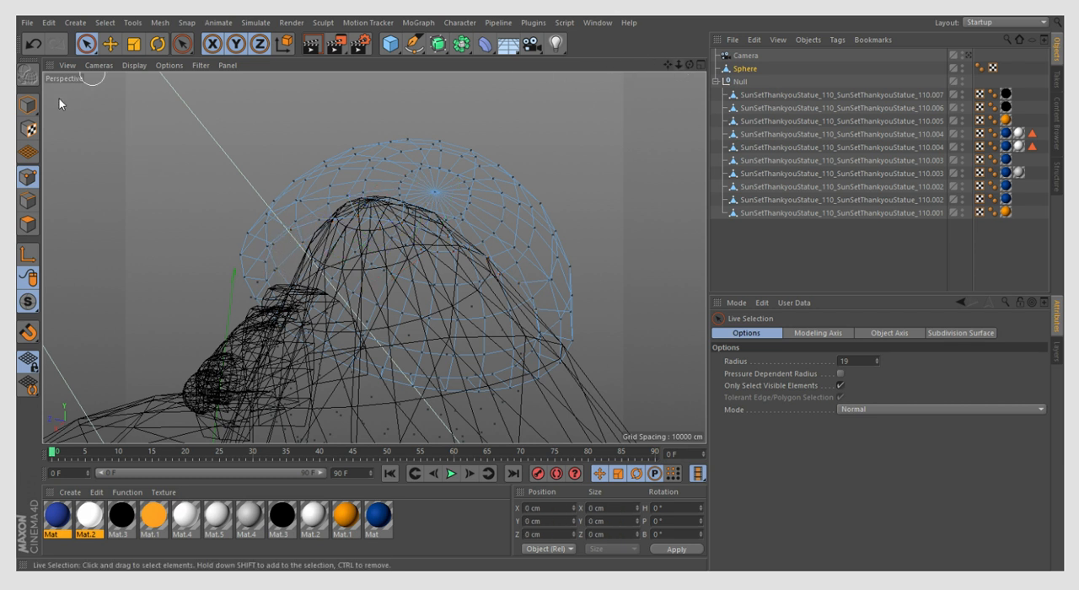
click(145, 69)
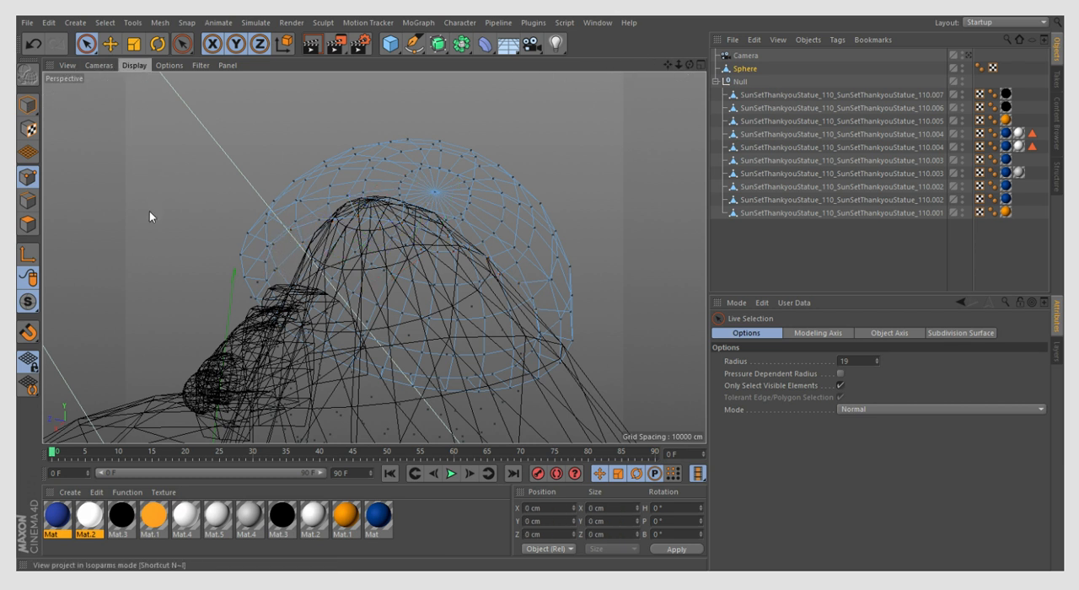
click(181, 84)
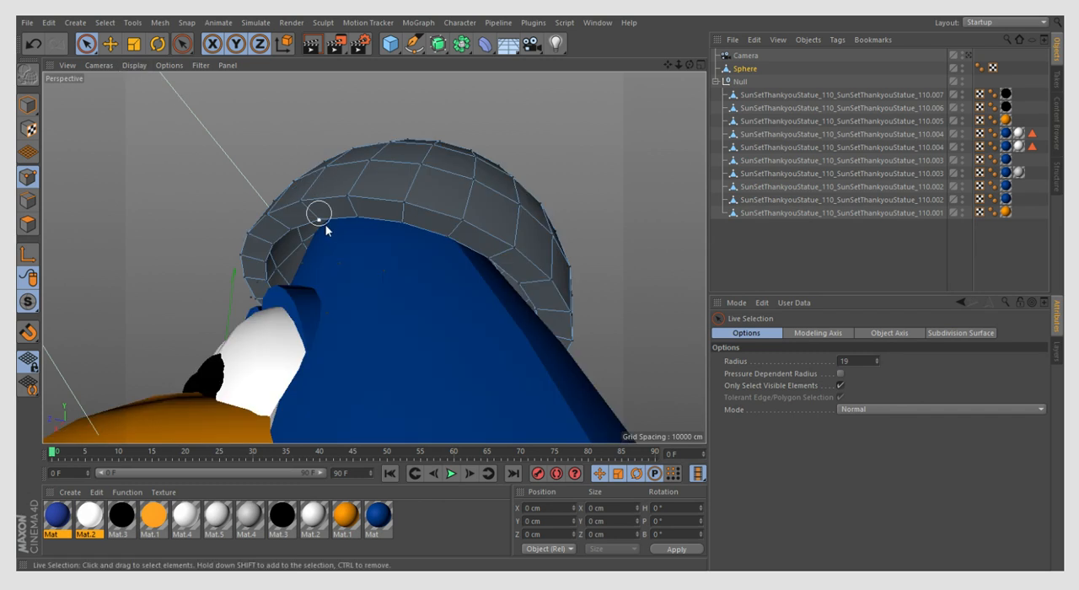
- Select the dome's inner rim points one by one along the side of the head with the Move tool
click(109, 48)
click(320, 221)
shift+click(354, 220)
click(449, 237)
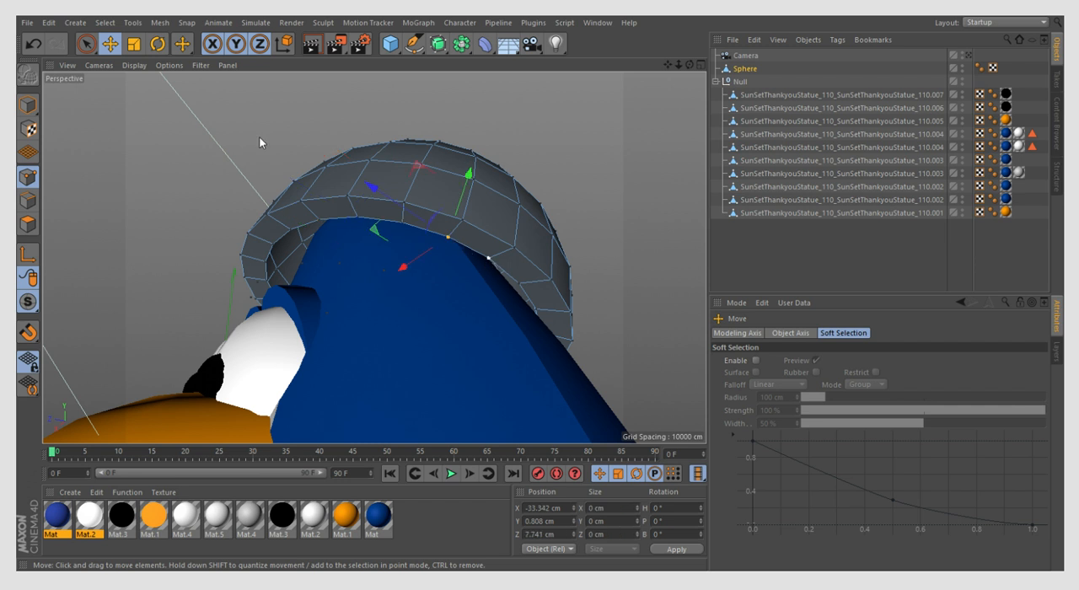
click(32, 43)
shift+click(447, 238)
shift+click(490, 258)
shift+click(518, 284)
shift+click(535, 311)
- Add the inner rim points along the back of the dome to the selection
drag(689, 65, 490, 149)
drag(454, 124, 377, 146)
scroll(176, 188, down, 5)
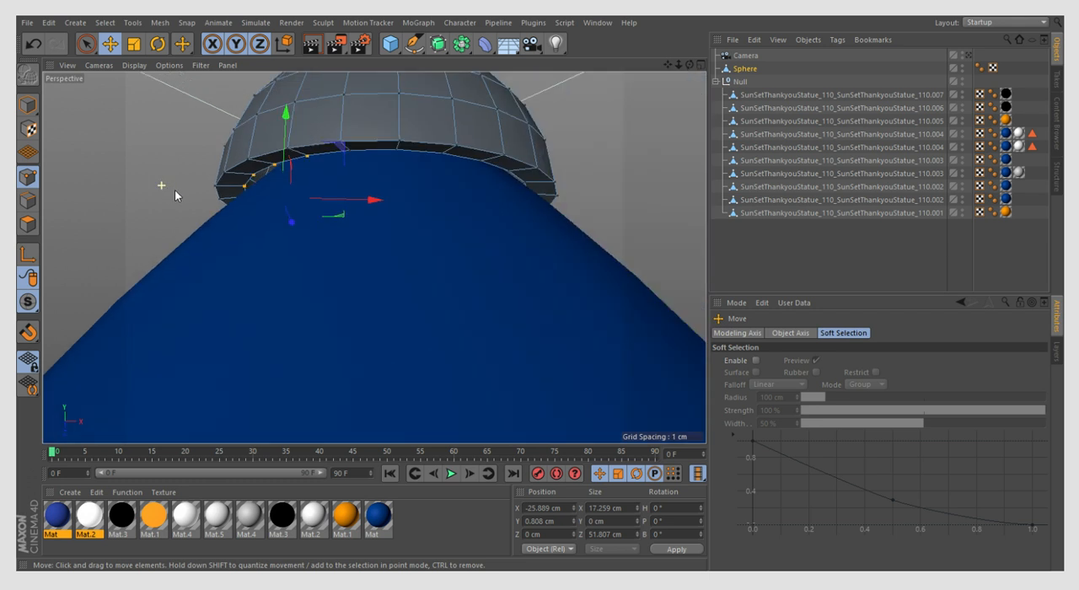
scroll(373, 155, up, 3)
shift+click(416, 150)
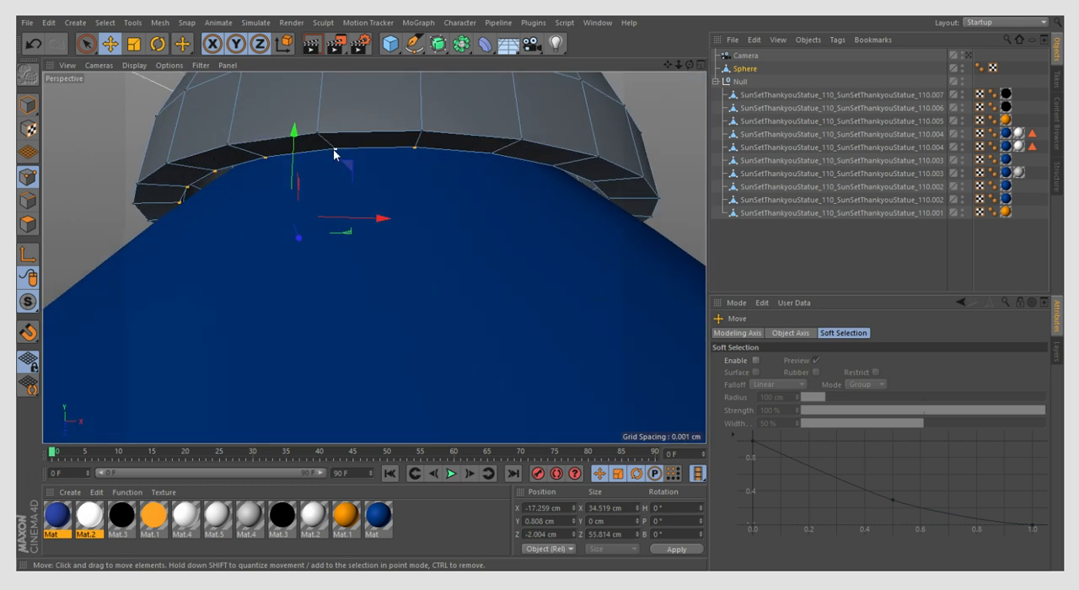
shift+click(491, 155)
shift+click(552, 167)
shift+click(594, 185)
shift+click(608, 200)
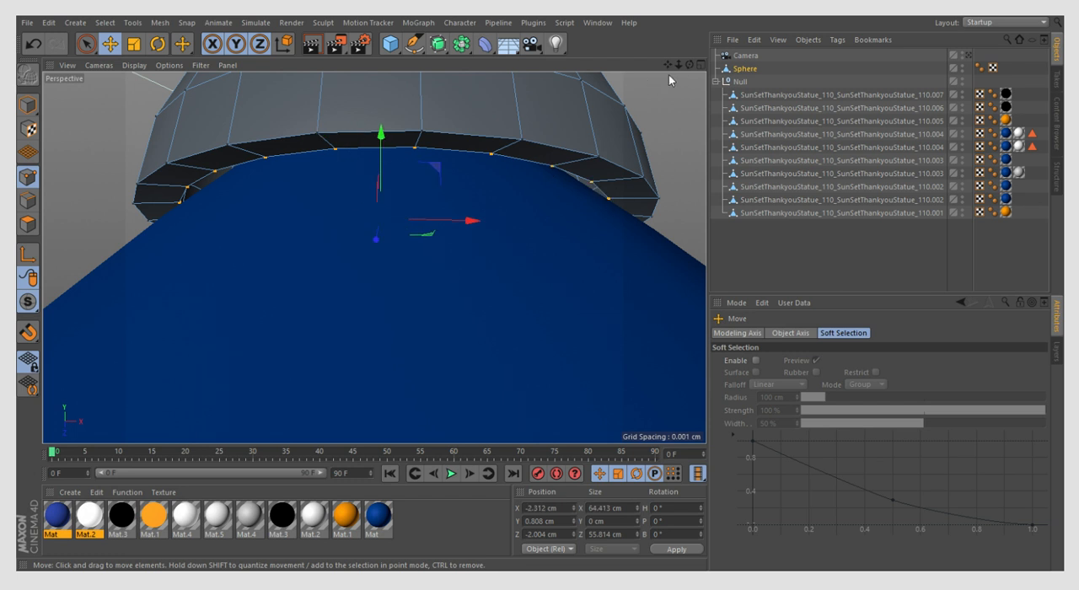
- Add the missed inner rim points on the other side of the dome to the selection
drag(689, 65, 619, 68)
alt+drag(373, 257, 387, 167)
click(368, 168)
click(33, 44)
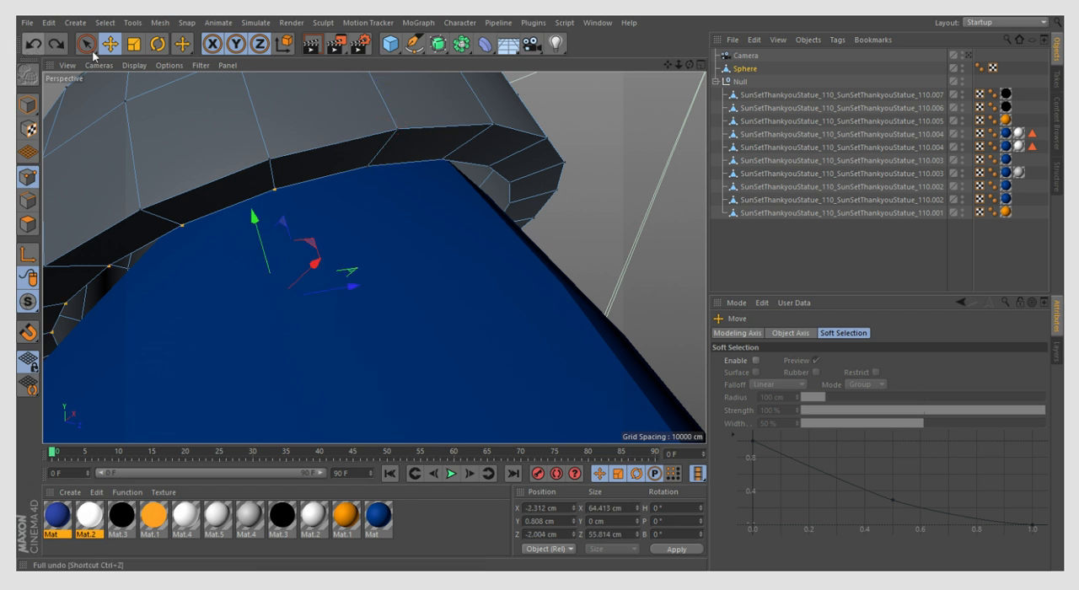
shift+click(366, 168)
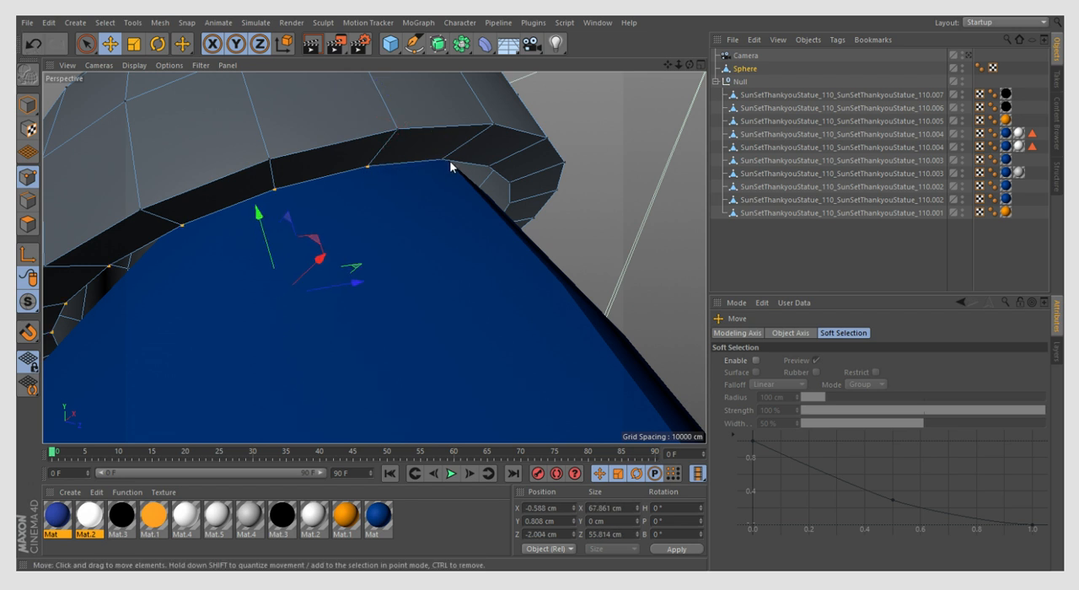
shift+click(443, 160)
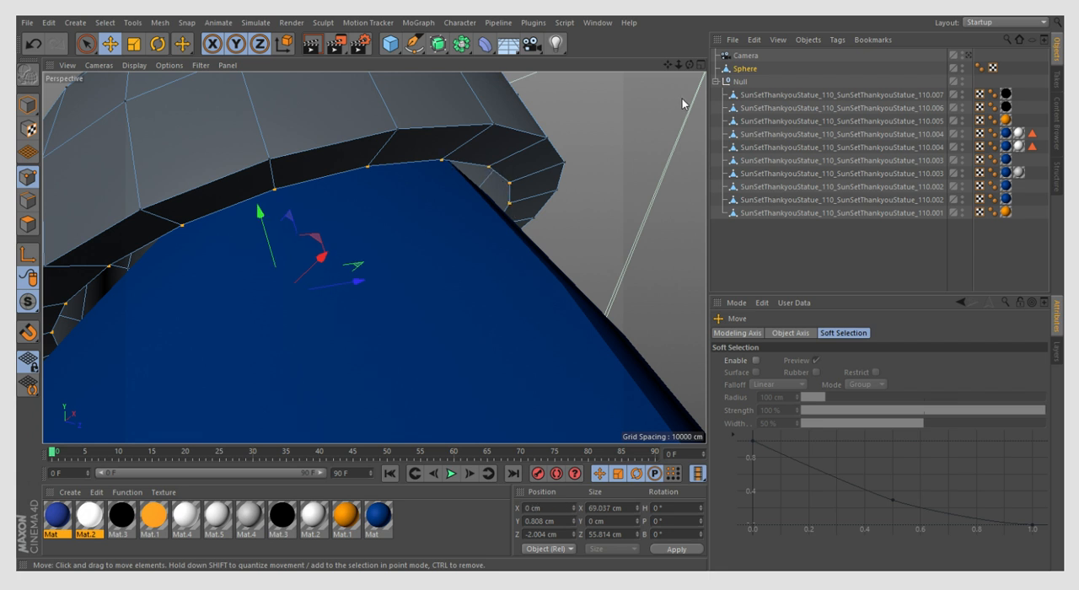
- Add the remaining inner rim points around the front and back of the head to the dome's point selection
drag(691, 65, 531, 84)
scroll(458, 246, down, 5)
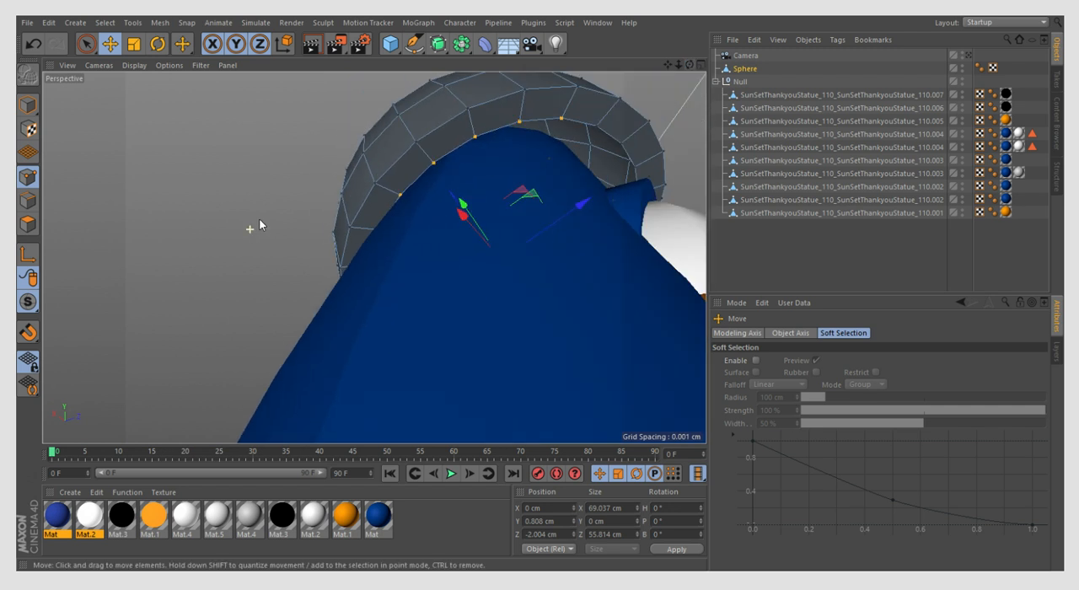
scroll(623, 153, up, 3)
drag(691, 65, 161, 367)
scroll(161, 368, down, 3)
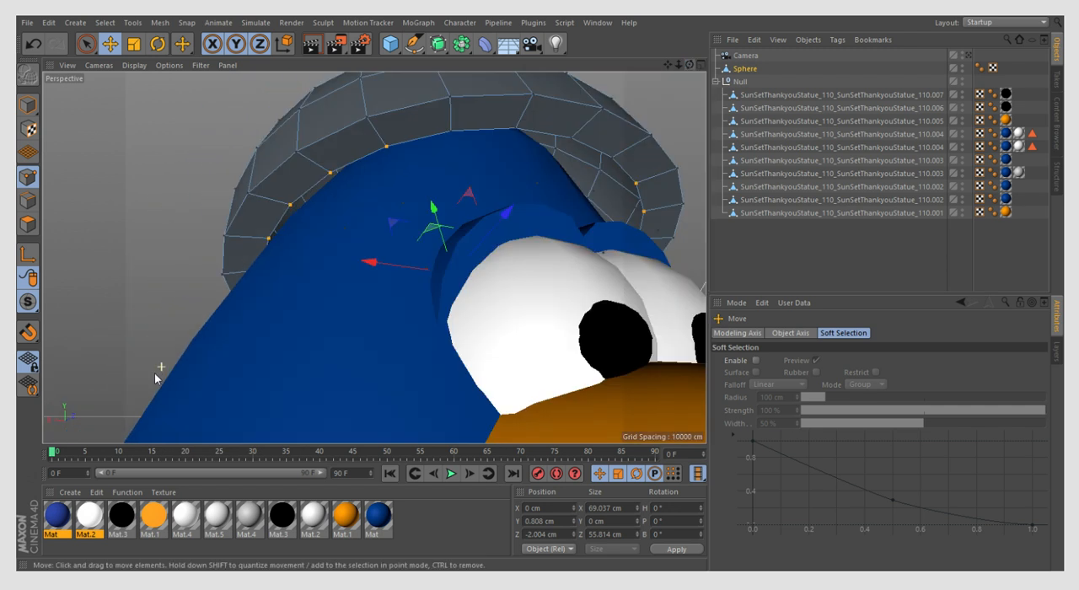
click(612, 160)
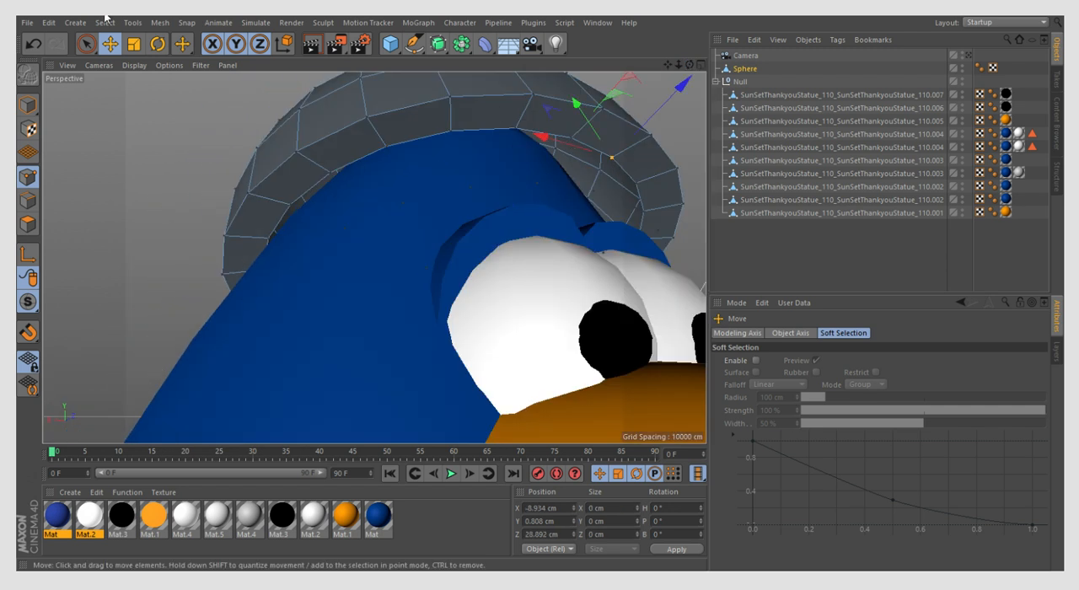
key(ctrl+z)
shift+click(572, 139)
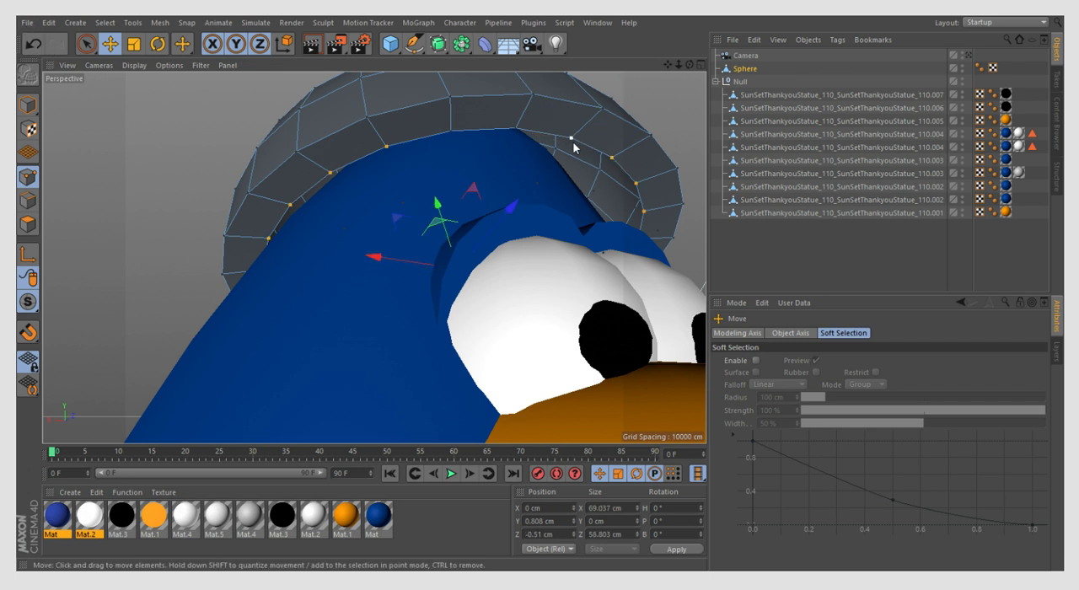
shift+click(572, 139)
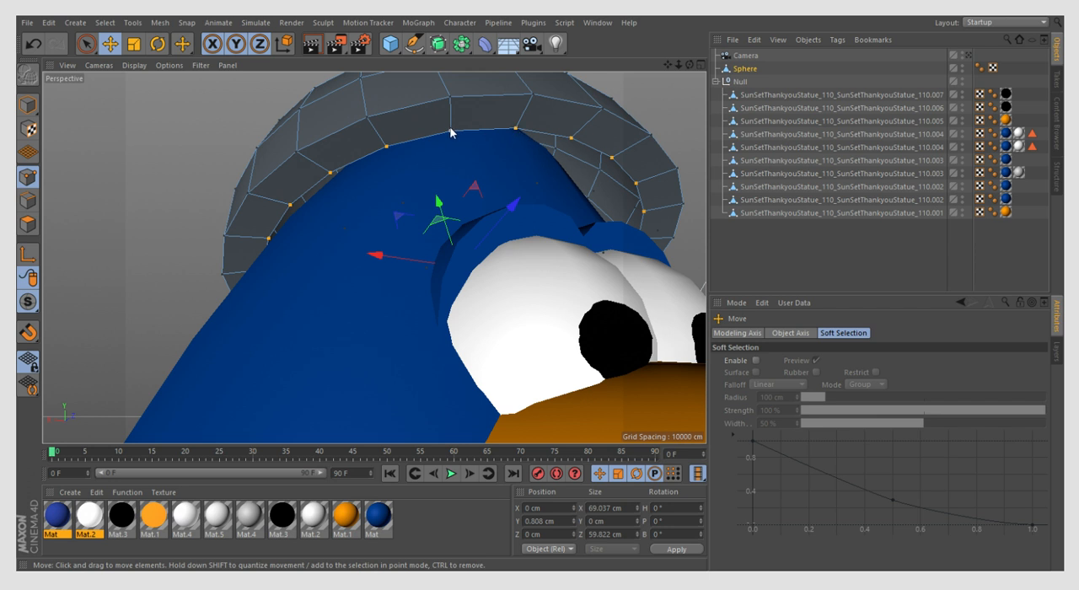
- Scale the selected inner rim points inward uniformly to about 69%
click(133, 43)
click(299, 109)
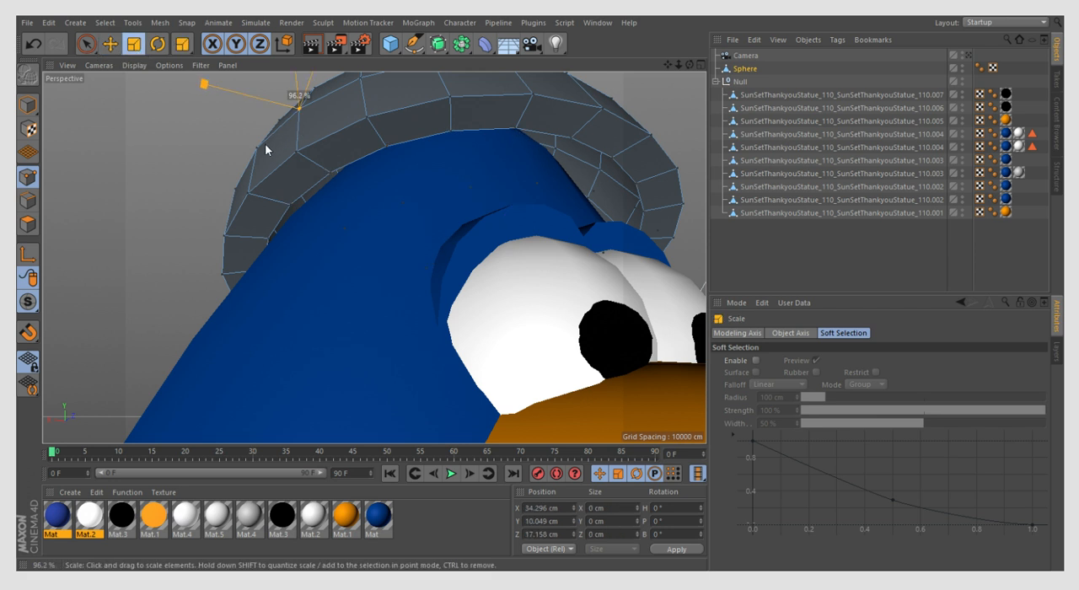
click(32, 44)
drag(369, 175, 259, 267)
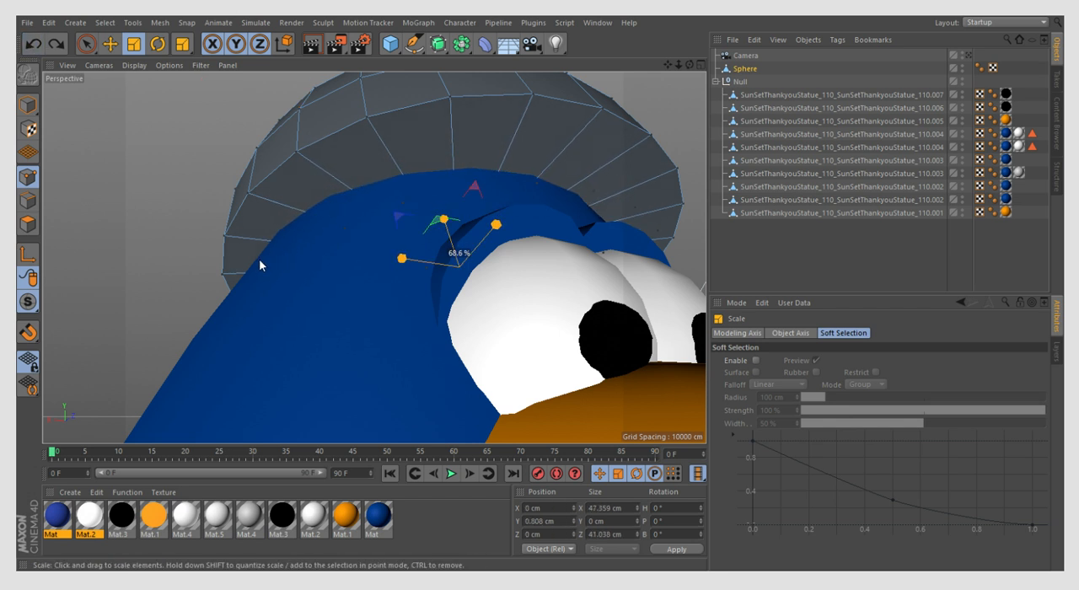
- Shift the whole dome slightly backward along its Z axis in Model mode to seat it on the penguin's head
click(28, 105)
drag(689, 65, 645, 119)
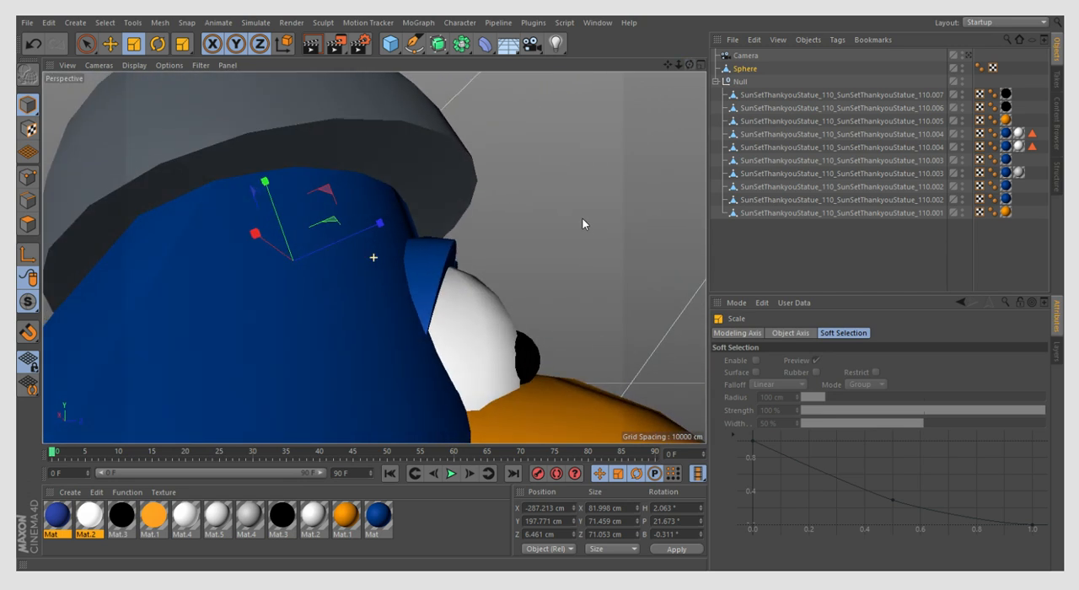
alt+right_drag(611, 235, 295, 212)
mouse_move(689, 67)
mouse_down()
mouse_move(641, 74)
mouse_move(686, 70)
mouse_up()
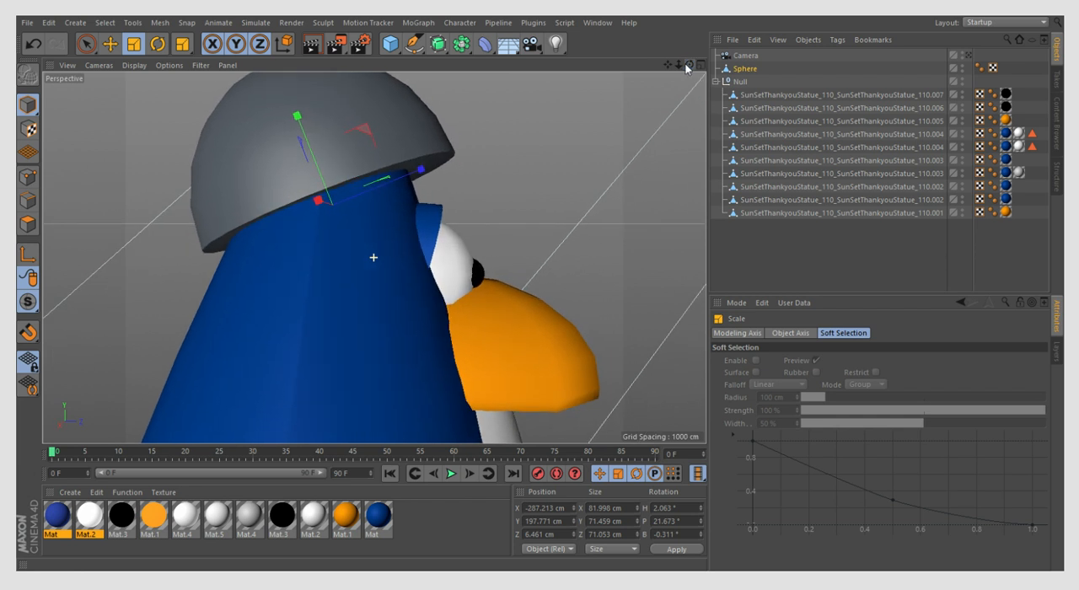
click(111, 45)
drag(421, 171, 401, 190)
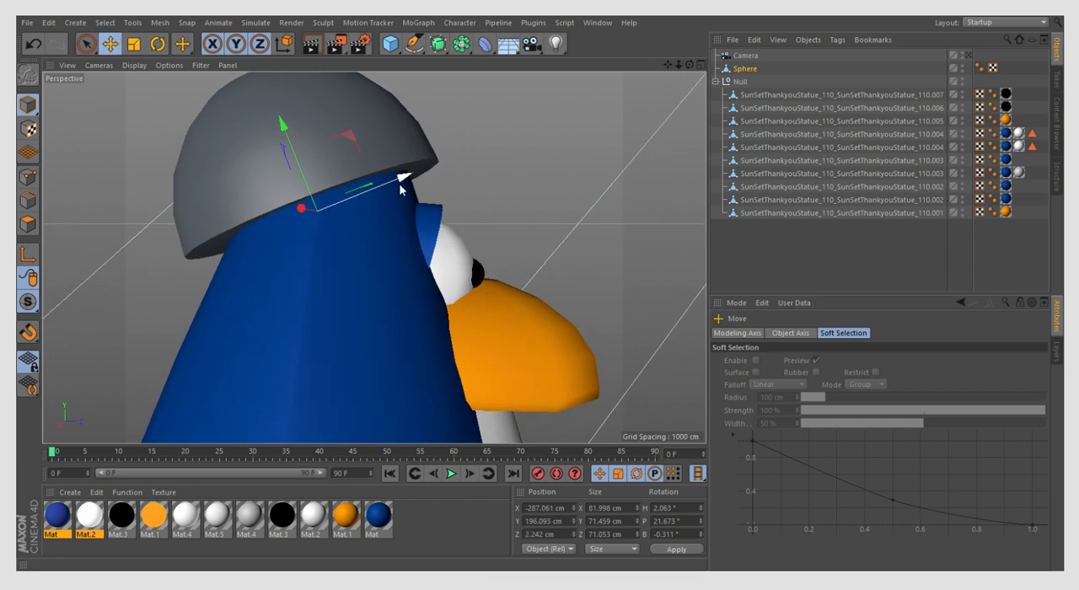
- Lower the dome slightly on the head and stretch its Y size to 74.652 cm
click(731, 57)
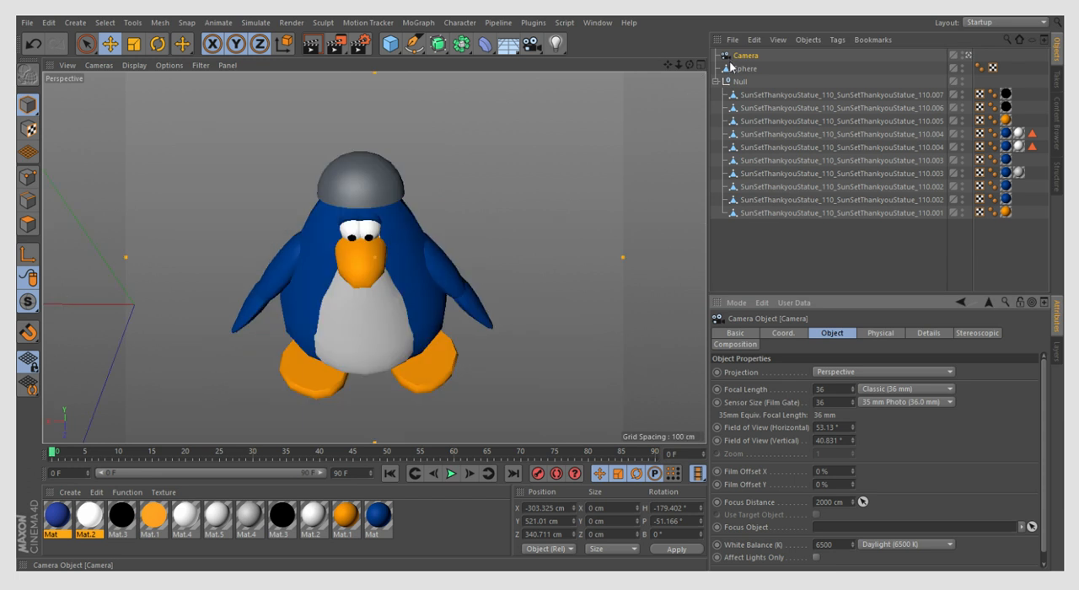
click(730, 69)
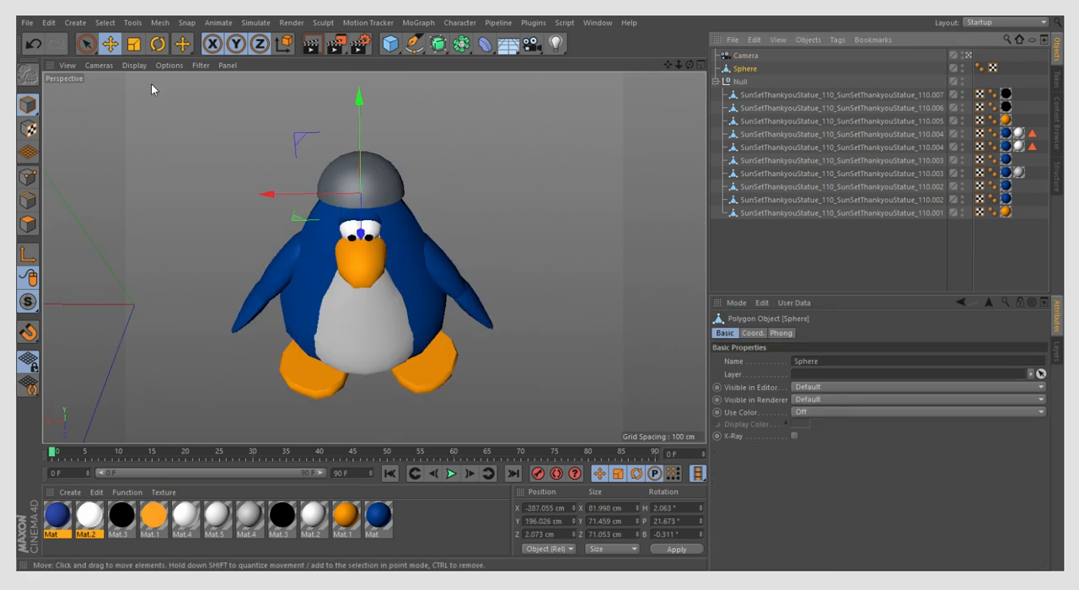
drag(361, 155, 360, 123)
click(134, 44)
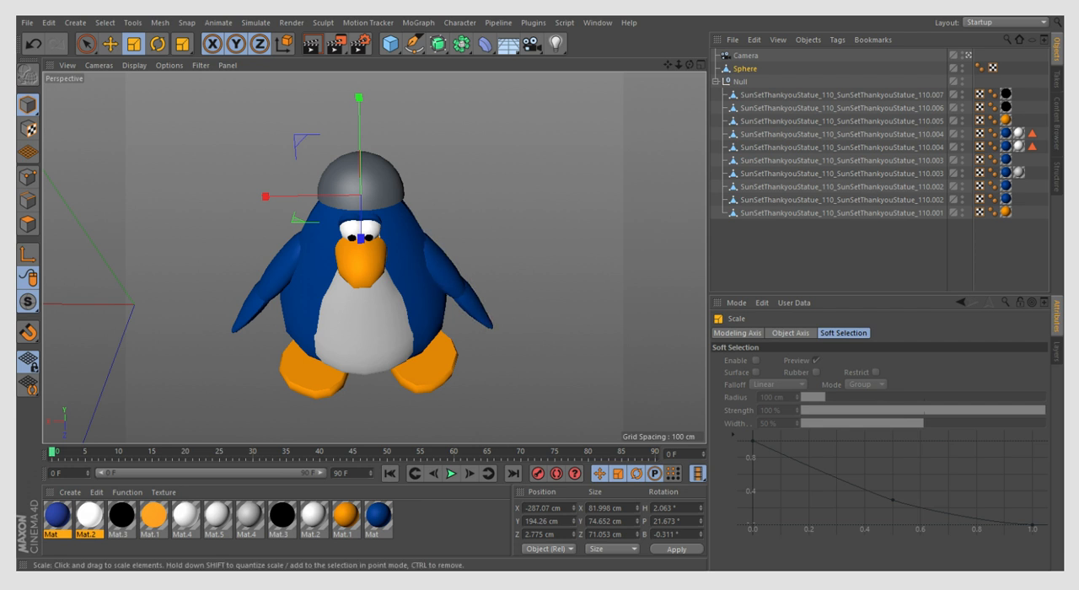
- Select the front polygons of the dome with Live Selection, reducing the selection radius to 1
click(87, 44)
click(27, 224)
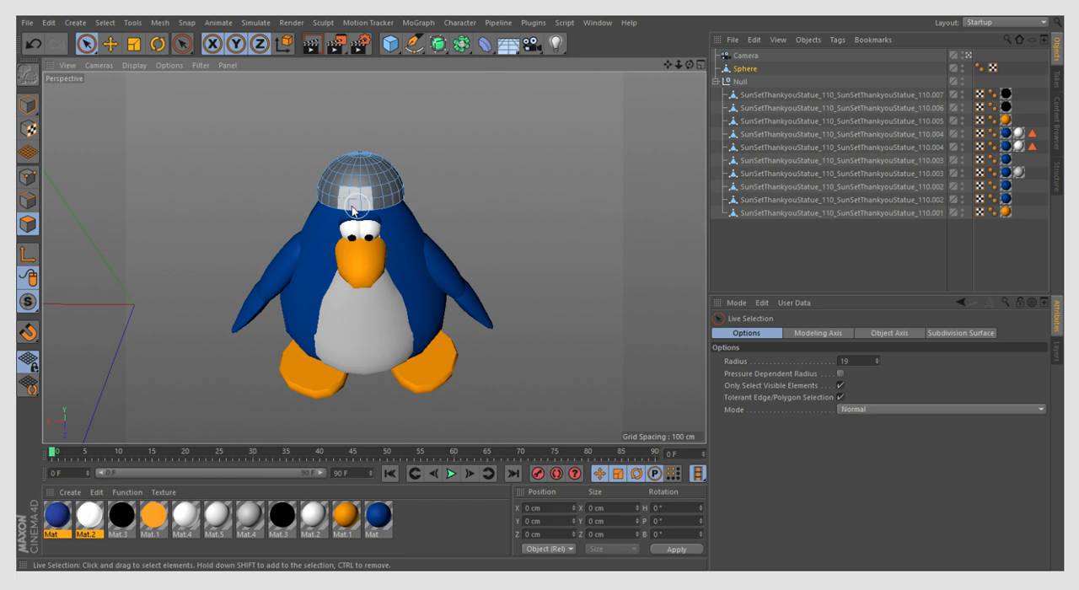
drag(346, 207, 349, 197)
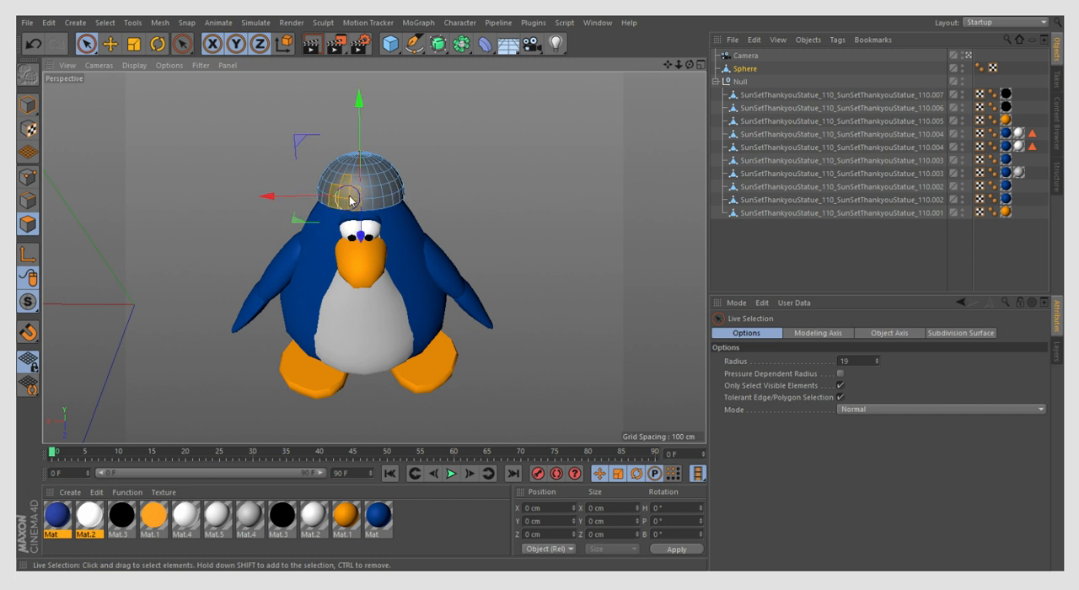
middle_drag(363, 199, 366, 204)
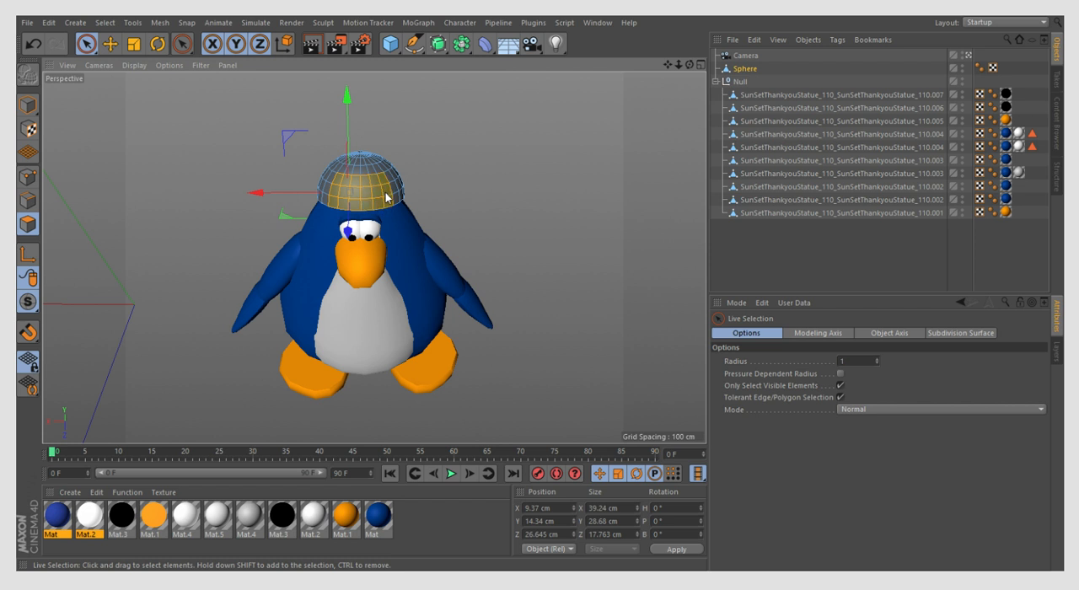
drag(378, 177, 353, 175)
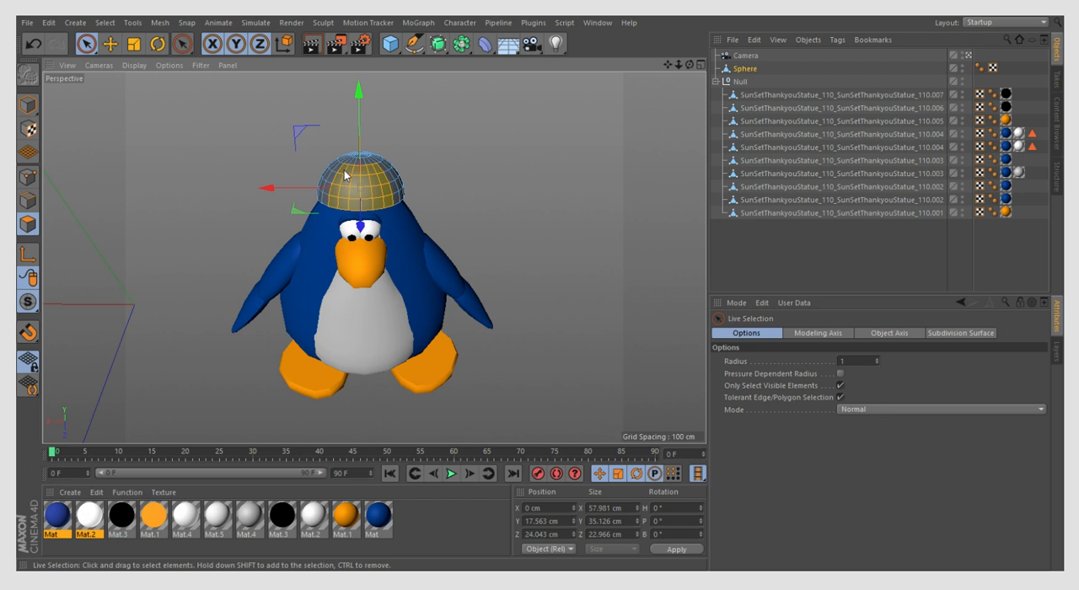
- Add the polygons over the crown of the dome to the selection
click(732, 56)
double_click(731, 58)
click(728, 70)
drag(690, 66, 654, 67)
shift+drag(440, 157, 685, 158)
scroll(549, 121, down, 5)
scroll(607, 76, up, 3)
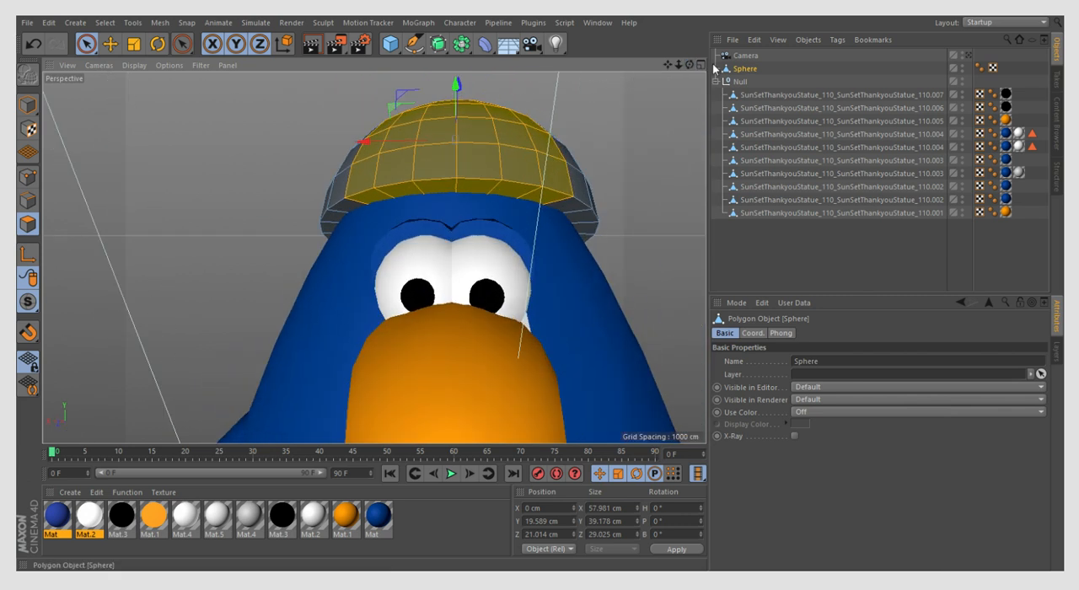
drag(690, 66, 519, 119)
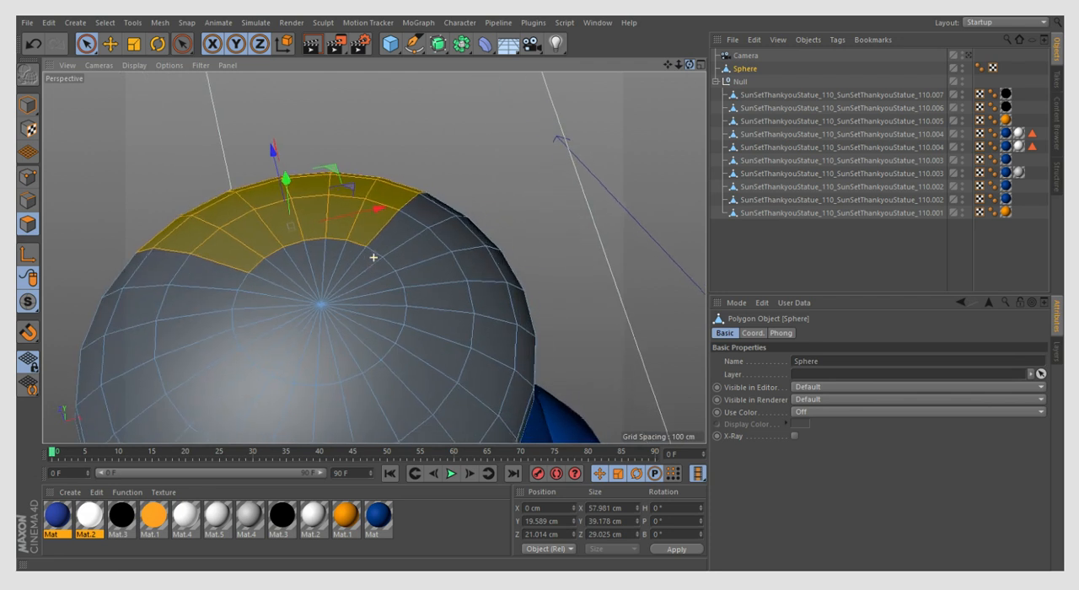
mouse_move(271, 265)
shift+mouse_down()
mouse_move(306, 248)
mouse_move(355, 252)
shift+mouse_up()
mouse_move(304, 344)
shift+mouse_down()
mouse_move(292, 342)
mouse_move(370, 323)
shift+mouse_up()
- Add the polygons down the back of the dome to the selection so the band runs from front to back
scroll(310, 190, down, 5)
mouse_move(689, 65)
mouse_down()
mouse_move(663, 54)
mouse_move(648, 28)
mouse_up()
mouse_move(215, 383)
shift+mouse_down()
mouse_move(385, 390)
mouse_move(393, 338)
mouse_move(345, 251)
mouse_move(401, 293)
mouse_move(412, 337)
mouse_move(374, 352)
mouse_move(221, 357)
mouse_move(311, 266)
shift+mouse_up()
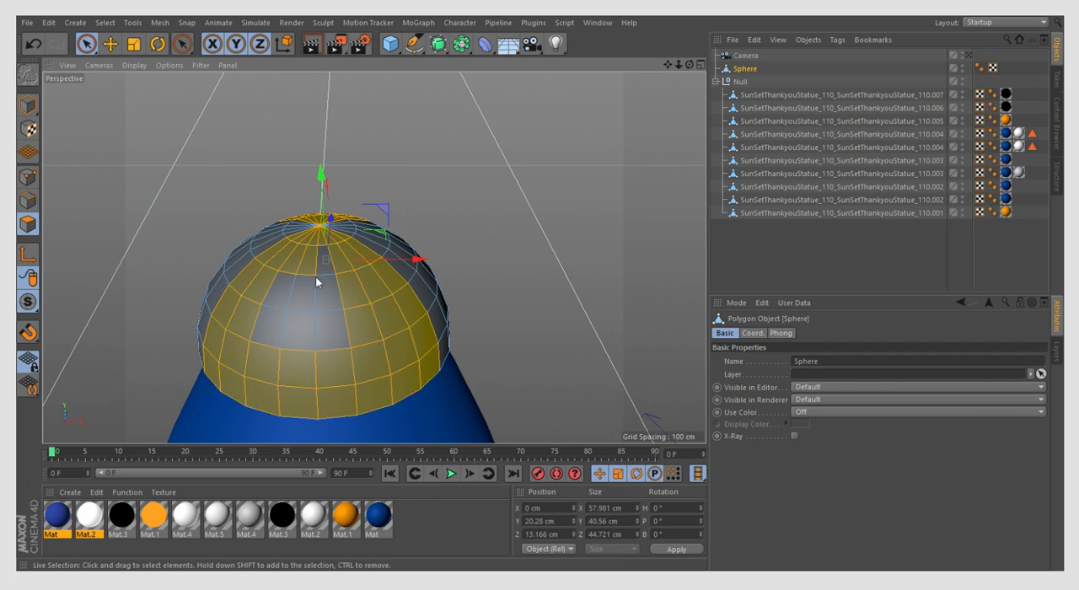
shift+drag(314, 302, 307, 330)
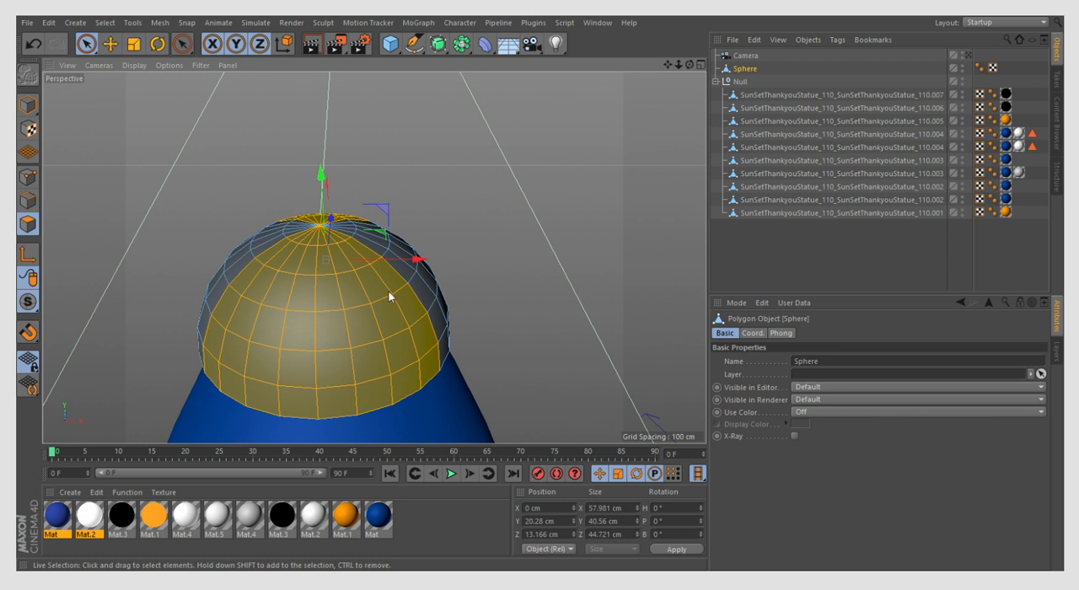
click(331, 330)
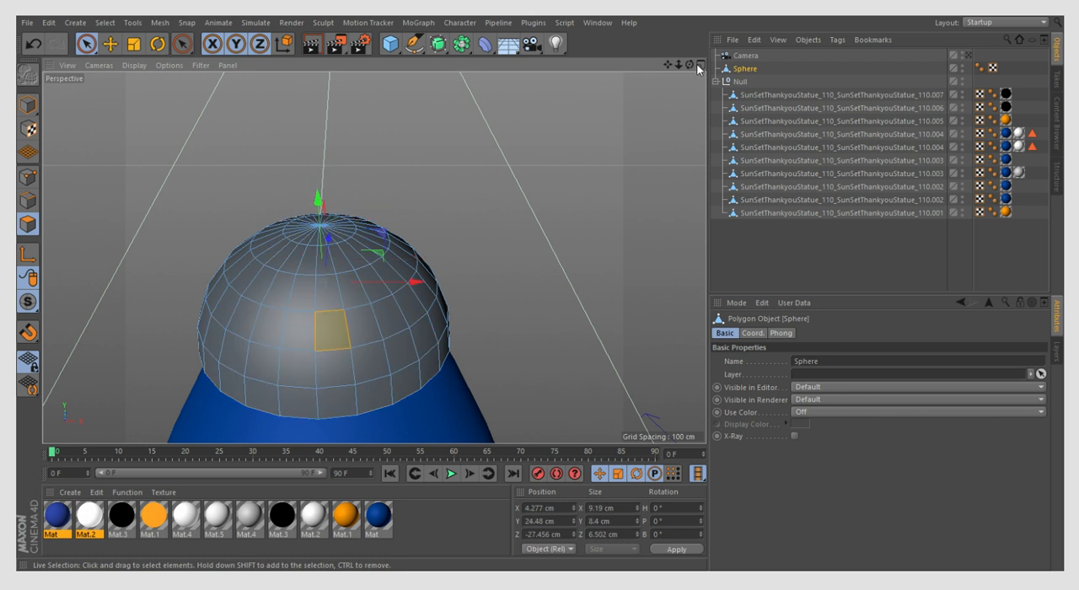
click(32, 43)
- Switch the viewport to Constant Shading with wireframe and examine the selected polygon band from all sides of the dome
drag(689, 67, 687, 34)
click(139, 65)
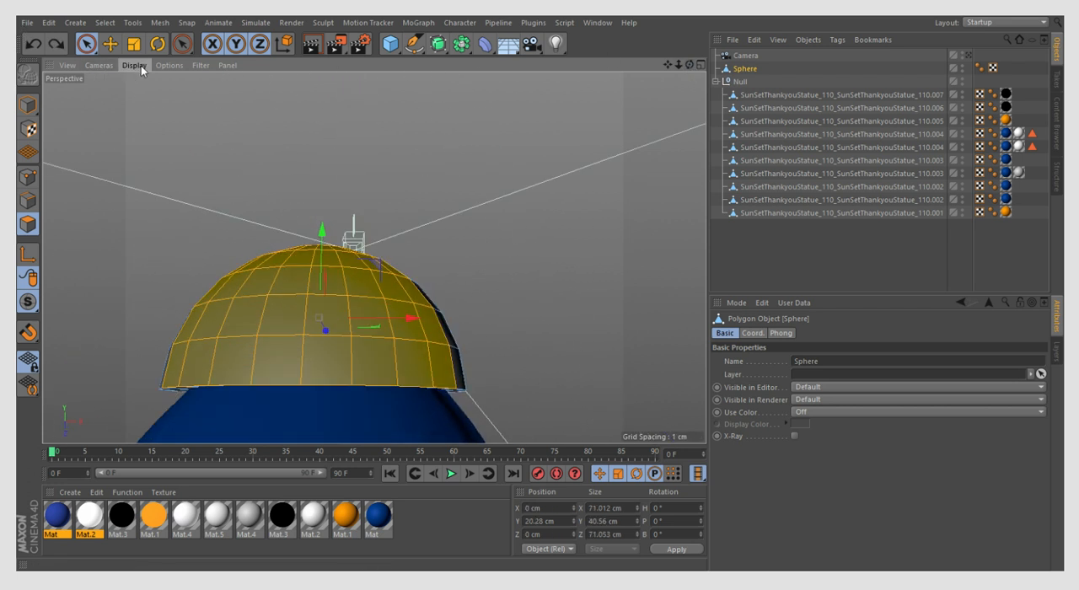
click(170, 167)
scroll(406, 166, down, 5)
scroll(335, 287, up, 5)
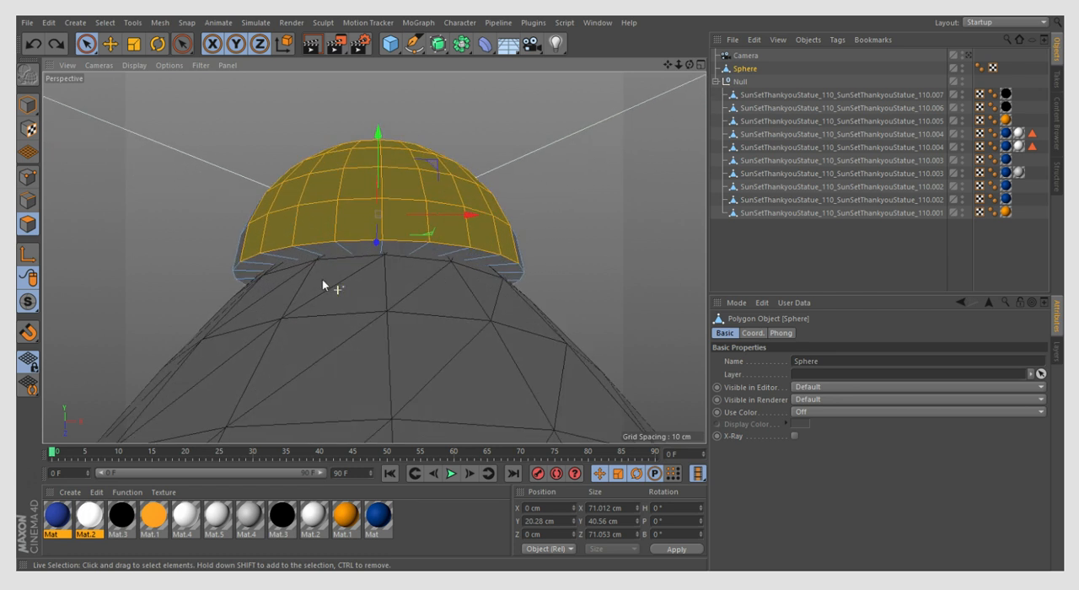
click(485, 258)
click(35, 43)
mouse_move(689, 65)
mouse_down()
mouse_move(506, 84)
mouse_move(421, 76)
mouse_move(697, 66)
mouse_up()
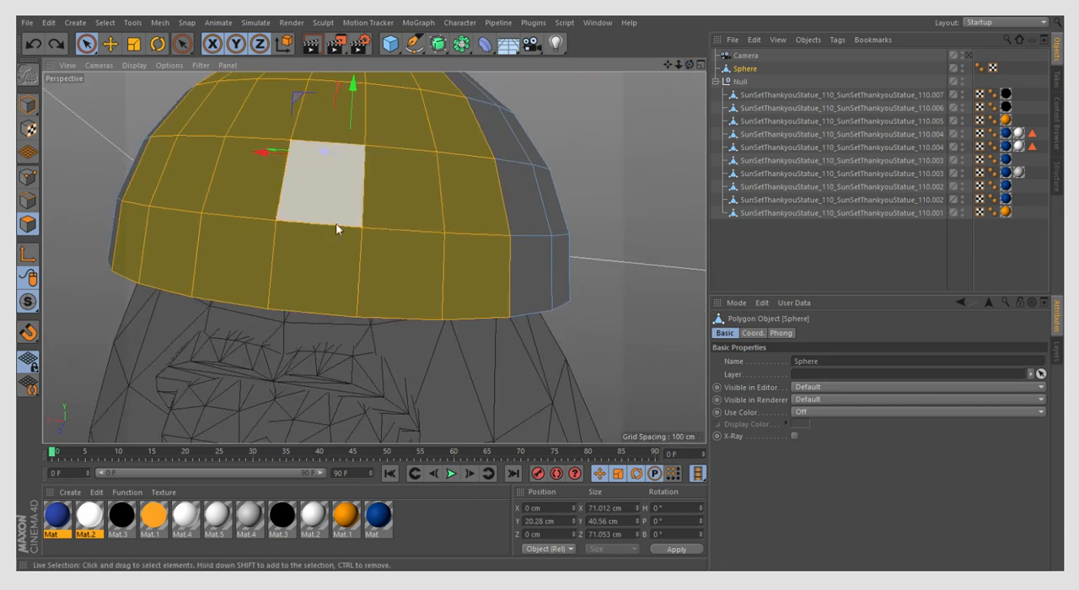
scroll(354, 255, down, 5)
scroll(345, 180, up, 2)
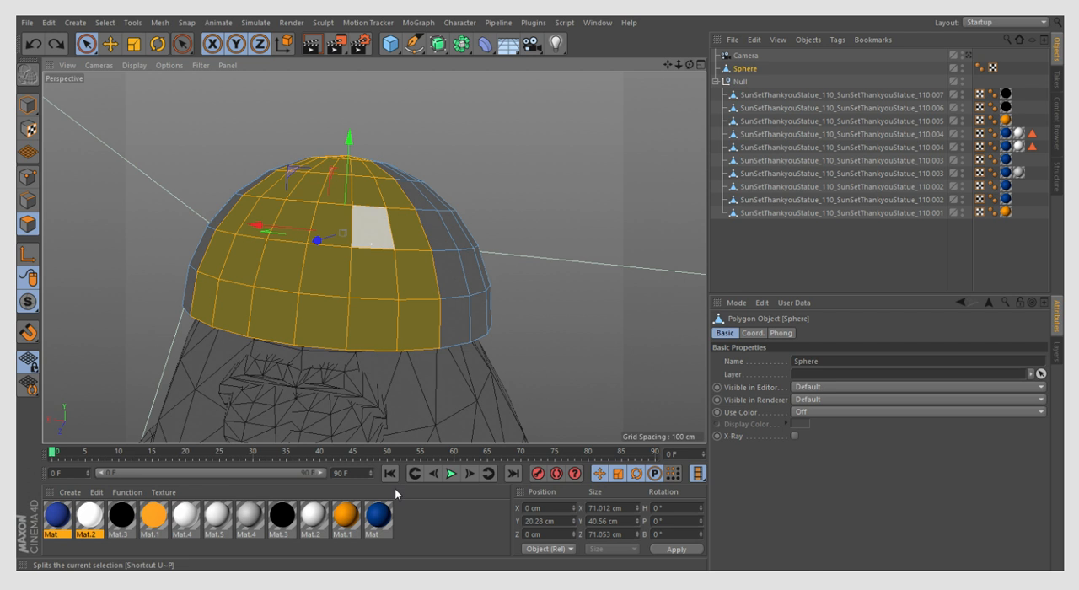
- Split the selected polygon band into a separate object
key(u)
key(p)
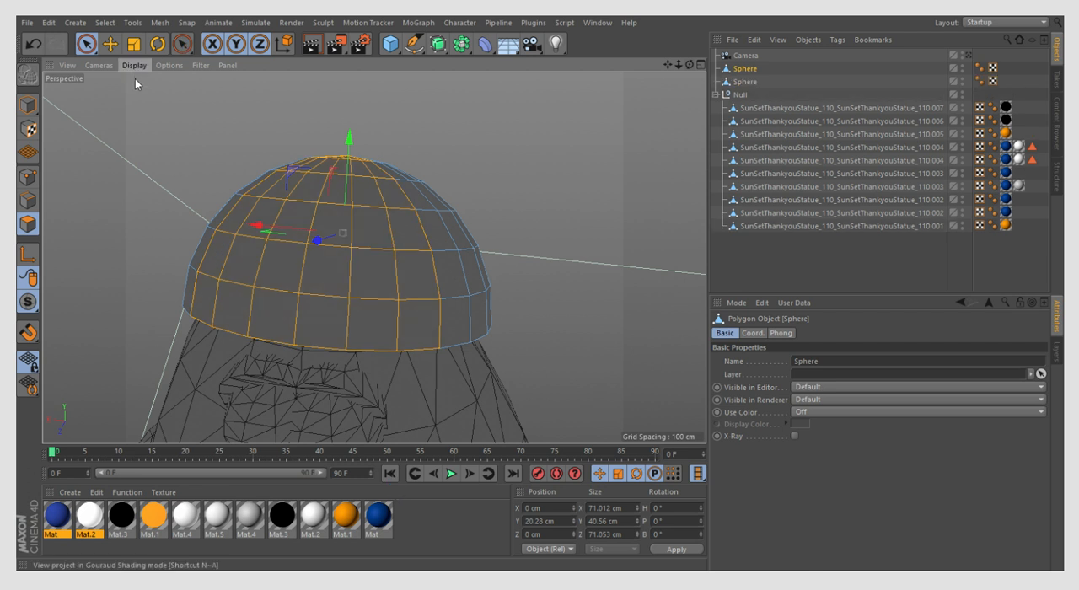
- Try deleting the original dome object to check the split-off band on its own
click(744, 82)
drag(690, 65, 690, 66)
click(743, 69)
key(Delete)
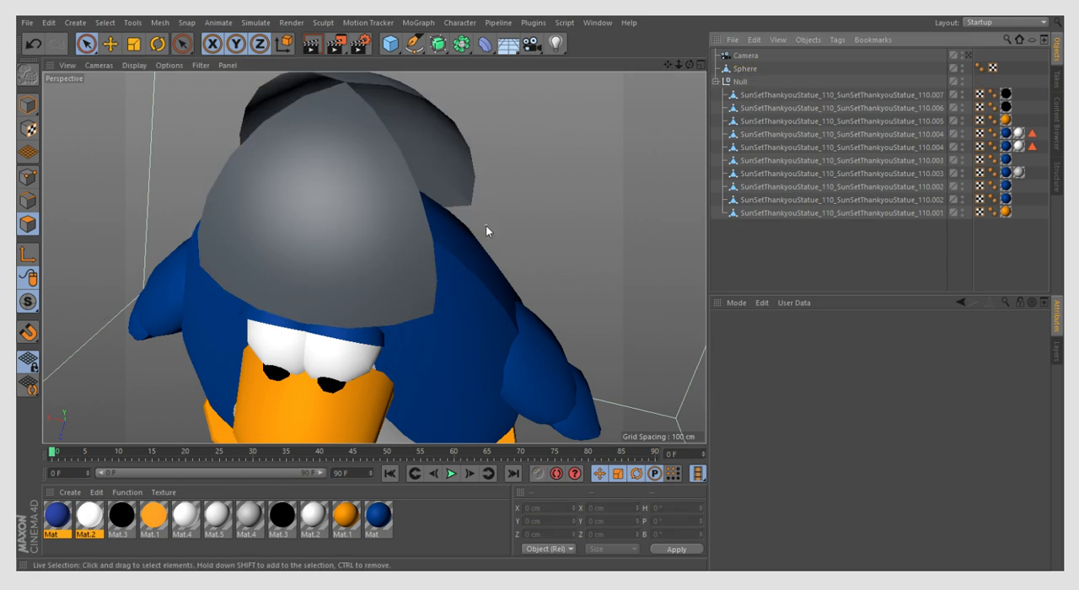
scroll(428, 262, down, 3)
key(ctrl+z)
scroll(395, 209, up, 3)
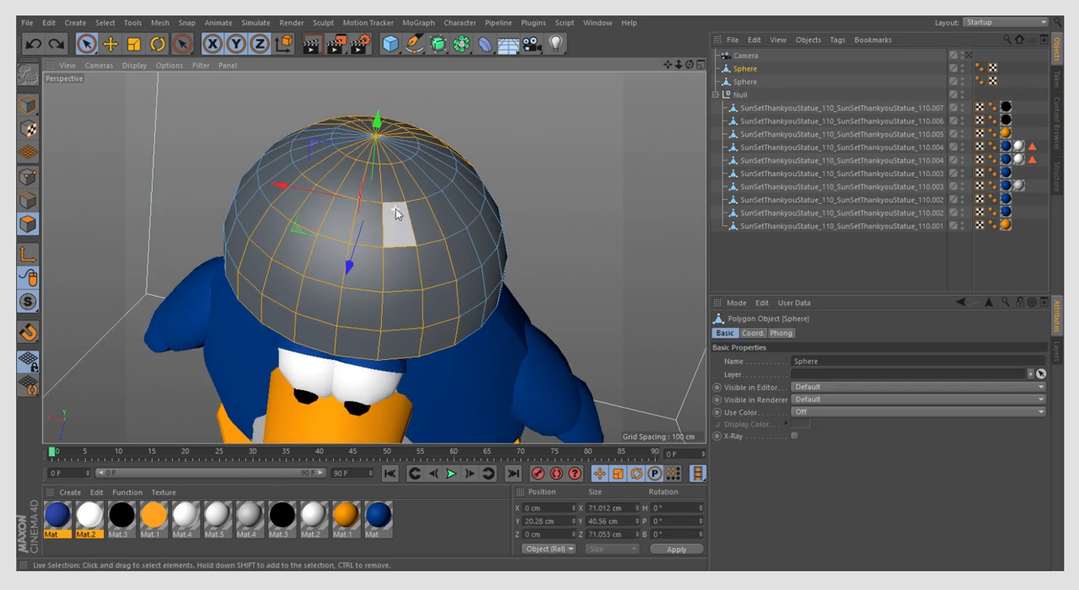
- Try moving the original dome sideways in Model mode to separate it from the band
click(27, 104)
drag(311, 217, 163, 231)
key(ctrl+z)
- Delete the still-selected front-to-back band polygons from the original dome in Polygon mode
click(27, 223)
right_click(383, 189)
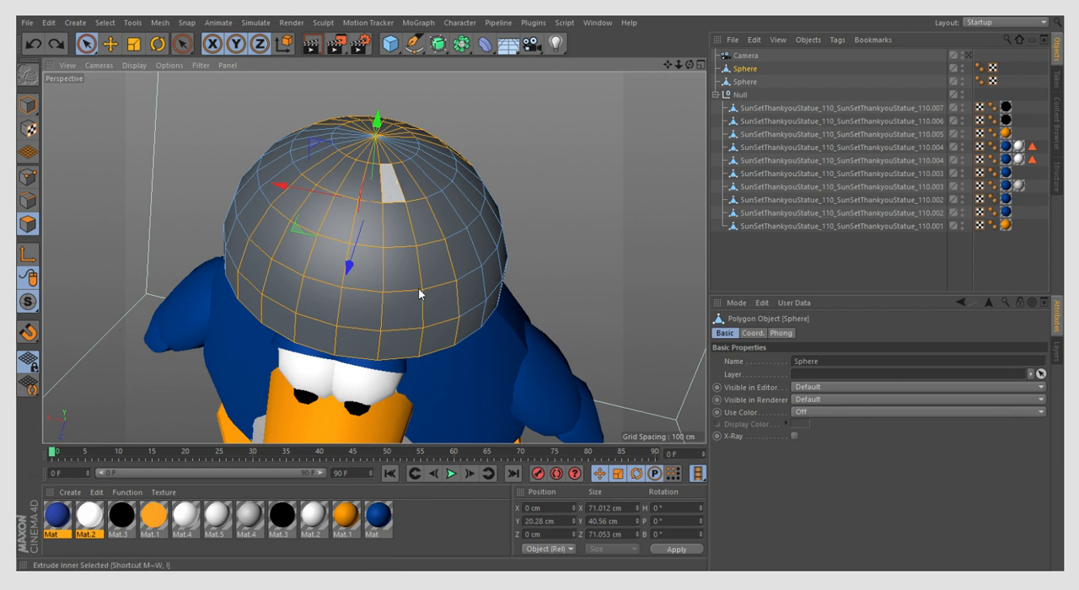
click(421, 273)
key(Delete)
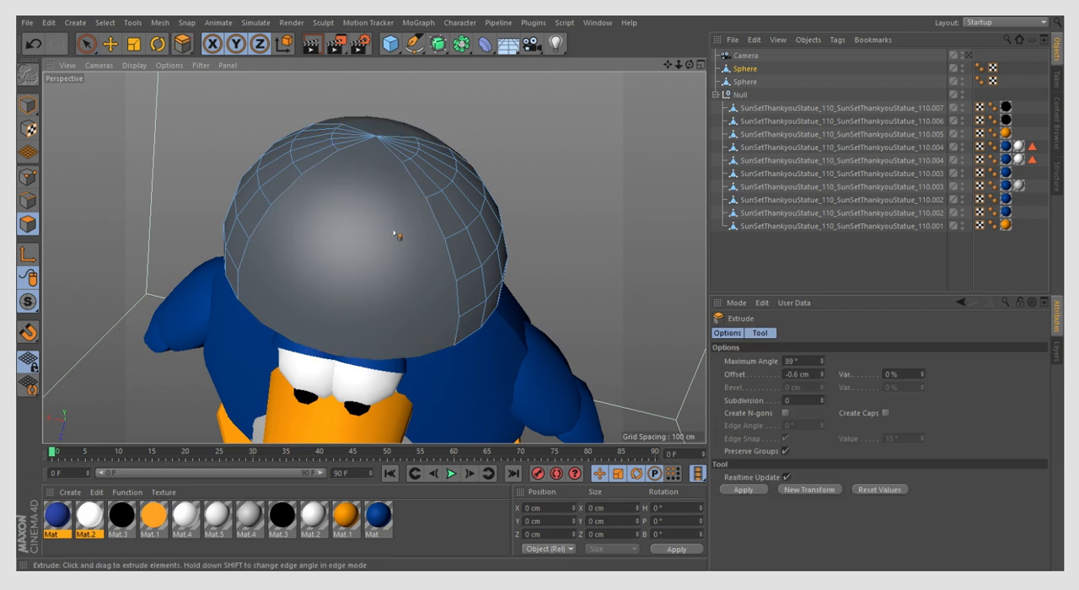
- Apply the white material Mat.5 to the centre band of the dome in Model mode
click(742, 83)
click(743, 70)
click(29, 107)
scroll(392, 133, down, 3)
scroll(392, 133, down, 5)
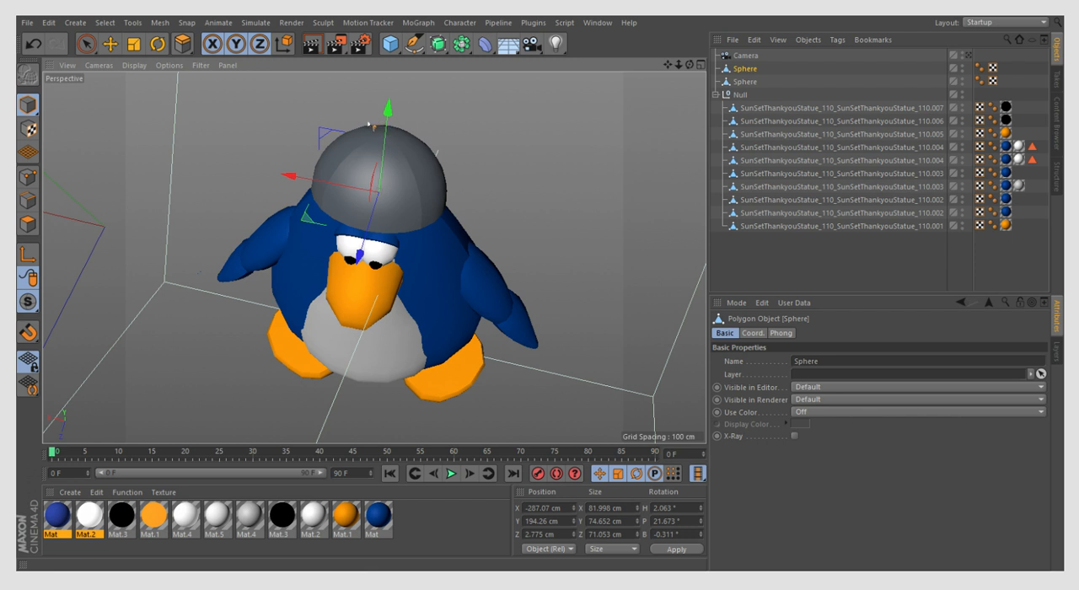
scroll(373, 126, up, 2)
mouse_move(691, 65)
mouse_down()
mouse_move(639, 79)
mouse_move(691, 65)
mouse_up()
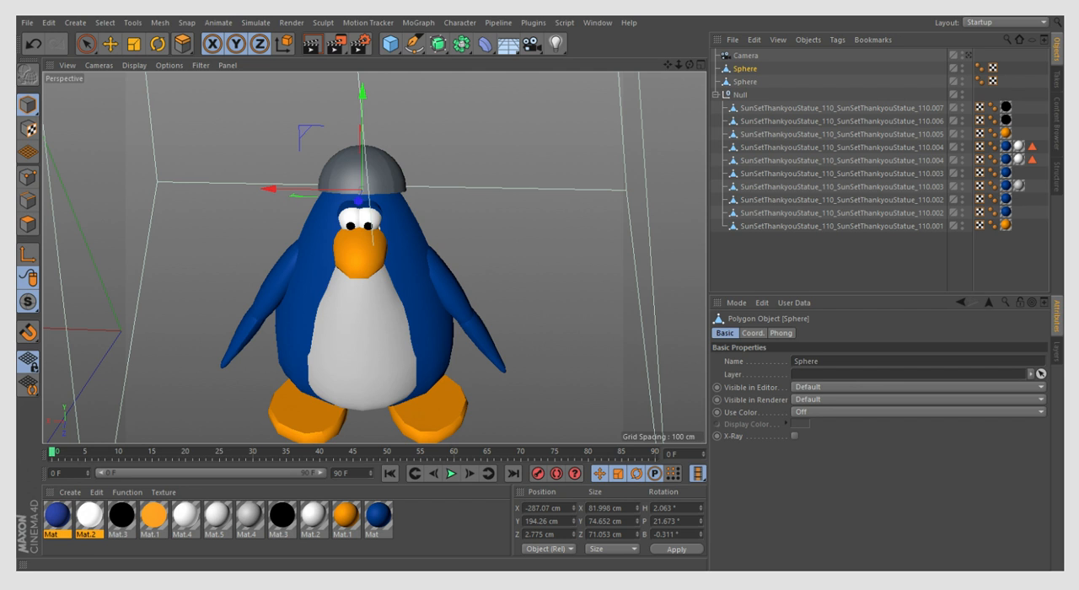
scroll(362, 147, up, 5)
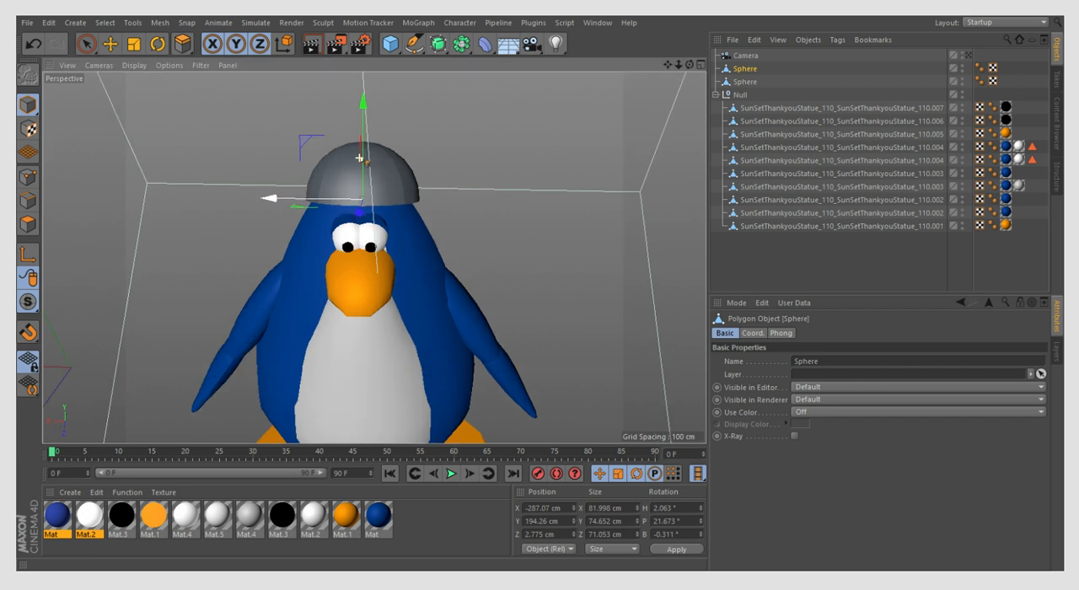
click(176, 520)
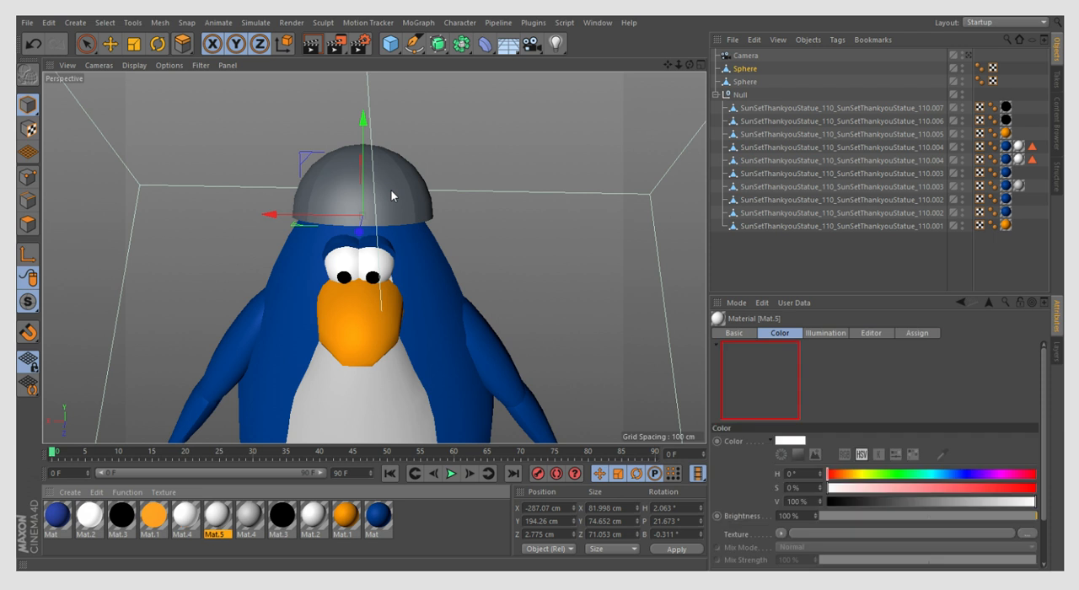
click(108, 47)
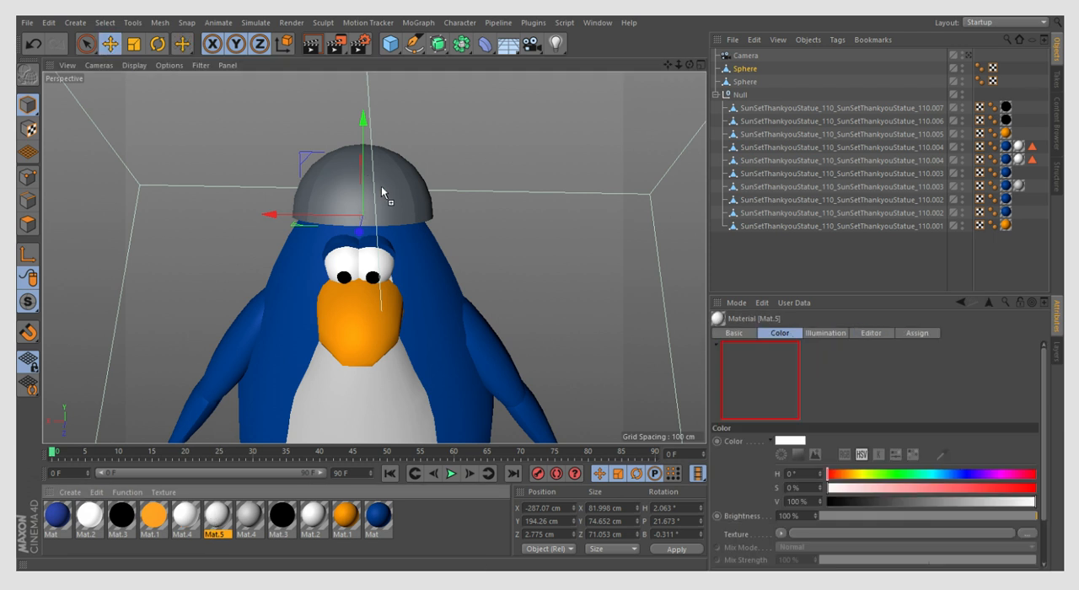
drag(381, 193, 381, 192)
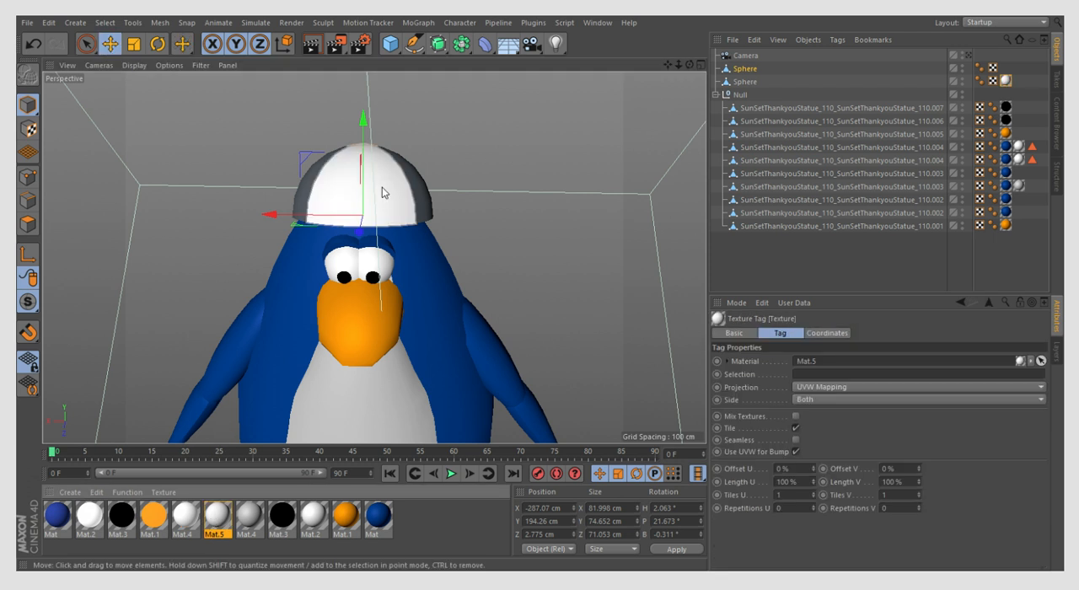
- Duplicate the white material Mat.5, recolour the copy red and apply it to the dome's side panels
click(211, 524)
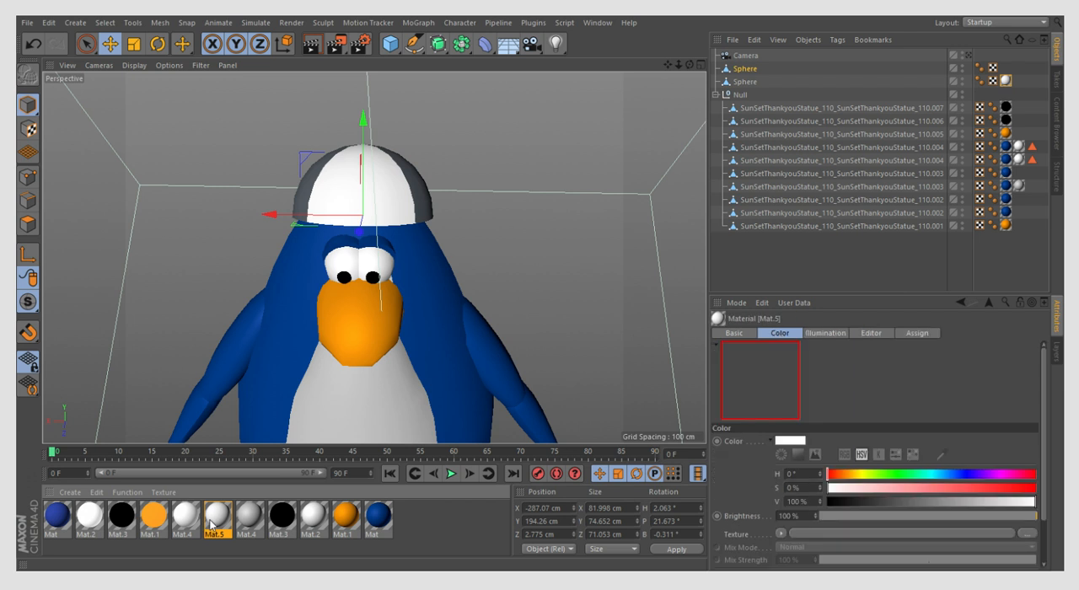
double_click(118, 541)
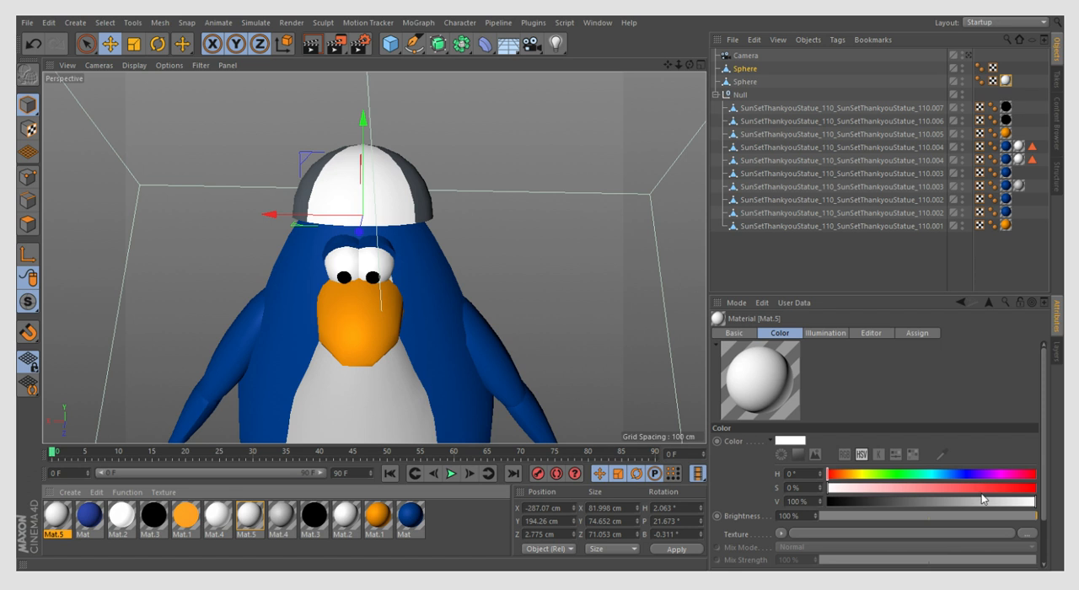
click(942, 454)
click(954, 445)
drag(1029, 489, 1037, 490)
click(1036, 503)
drag(57, 516, 434, 218)
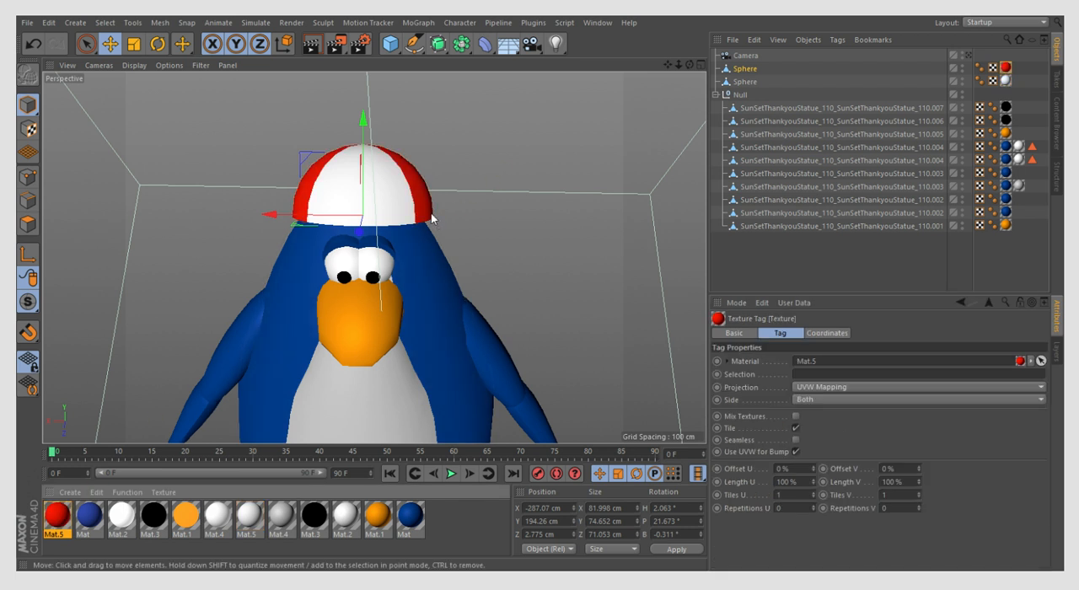
- Undo the hat's material assignments, the polygon deletion and the band split, back to the single dome object
scroll(316, 295, down, 5)
scroll(339, 154, up, 4)
drag(688, 66, 581, 202)
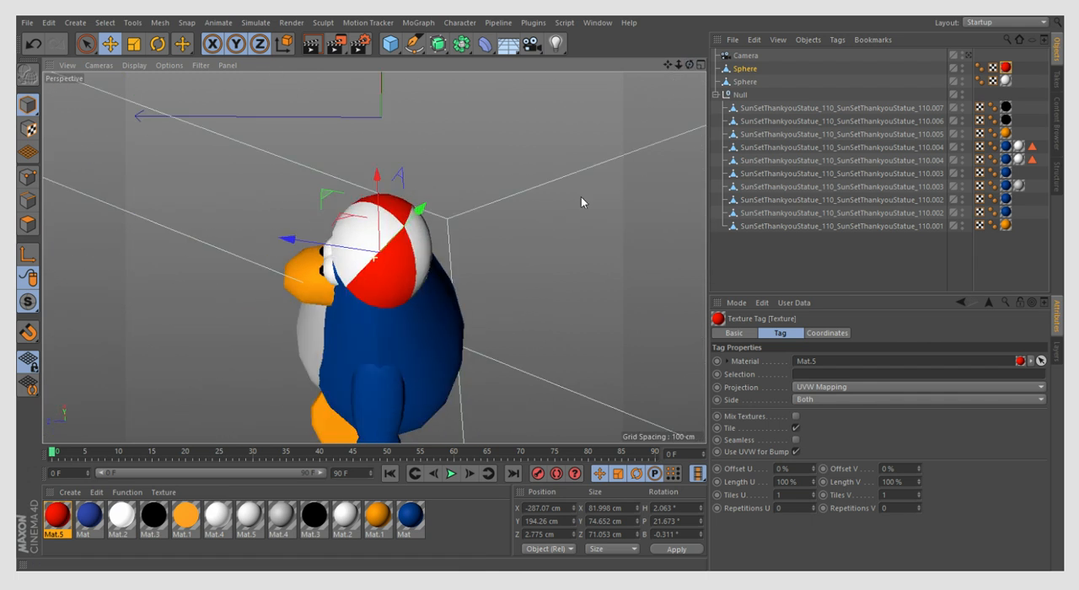
click(517, 200)
scroll(453, 230, up, 3)
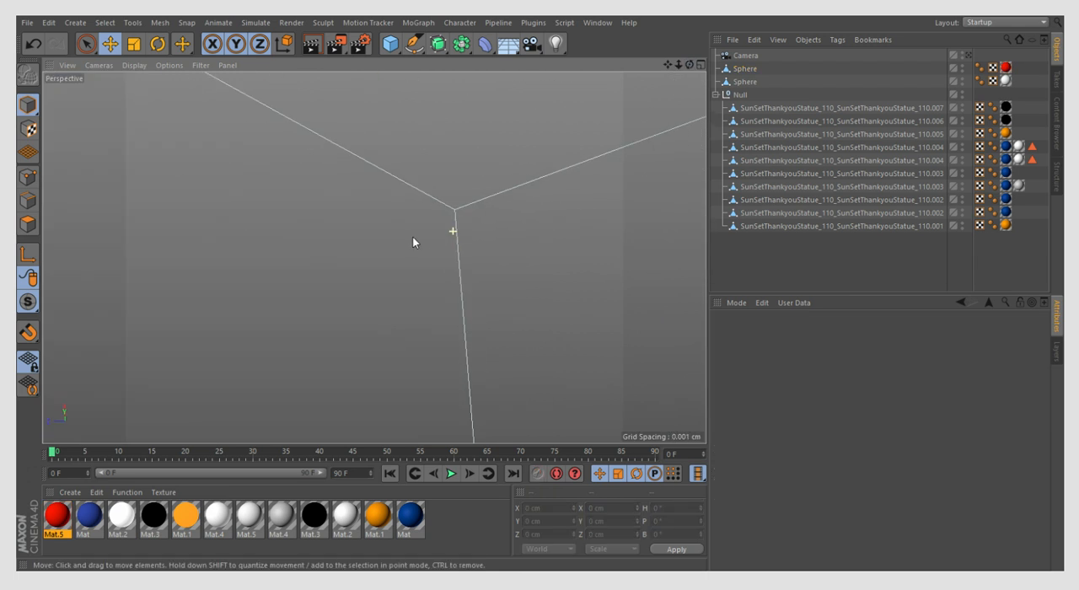
scroll(412, 237, down, 3)
drag(689, 65, 616, 160)
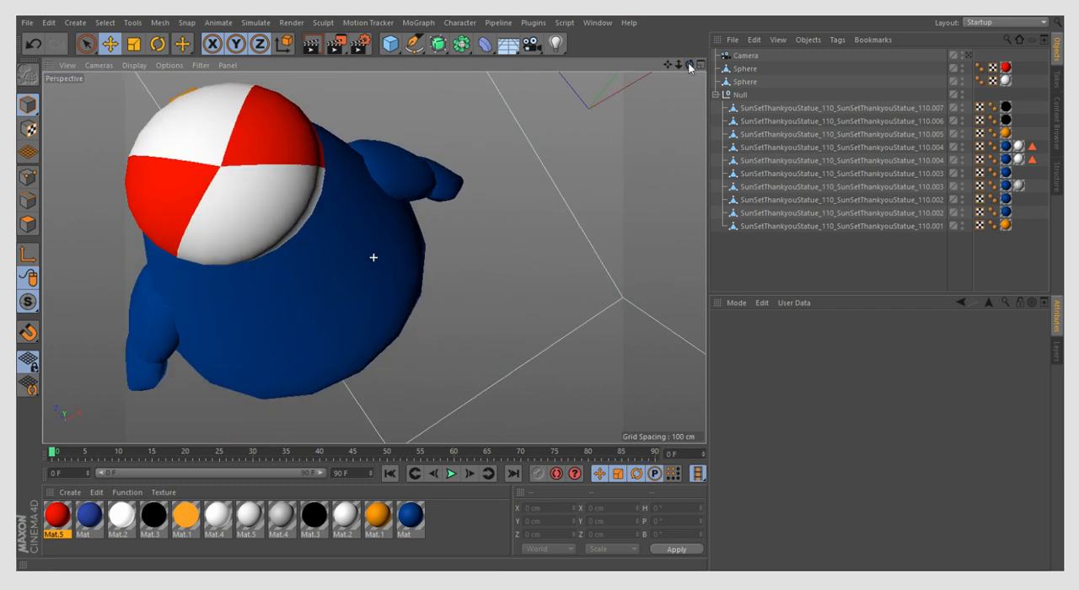
click(32, 44)
click(33, 44)
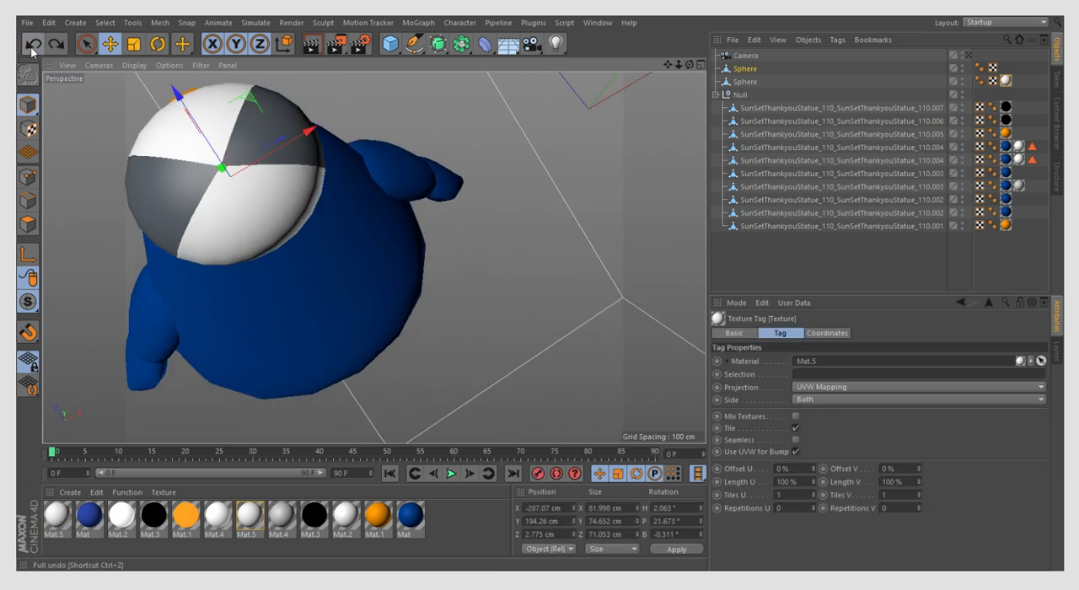
click(32, 49)
click(32, 49)
click(32, 49)
click(32, 49)
click(33, 48)
click(32, 49)
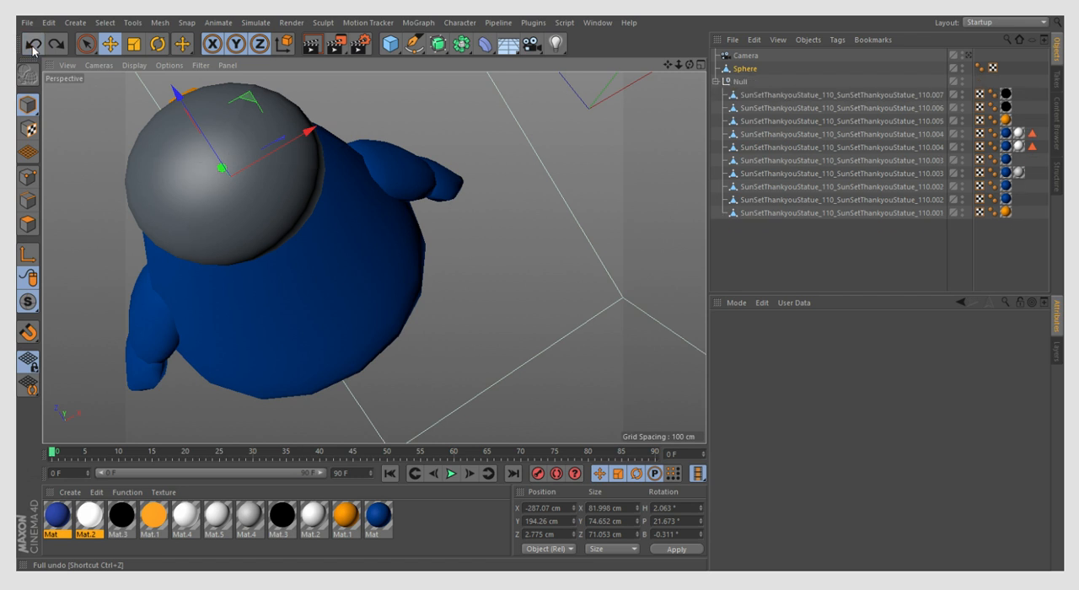
- Deselect the stray rim polygons on both sides of the selected band at the back of the dome in Polygon mode
click(24, 223)
scroll(223, 172, up, 3)
click(88, 42)
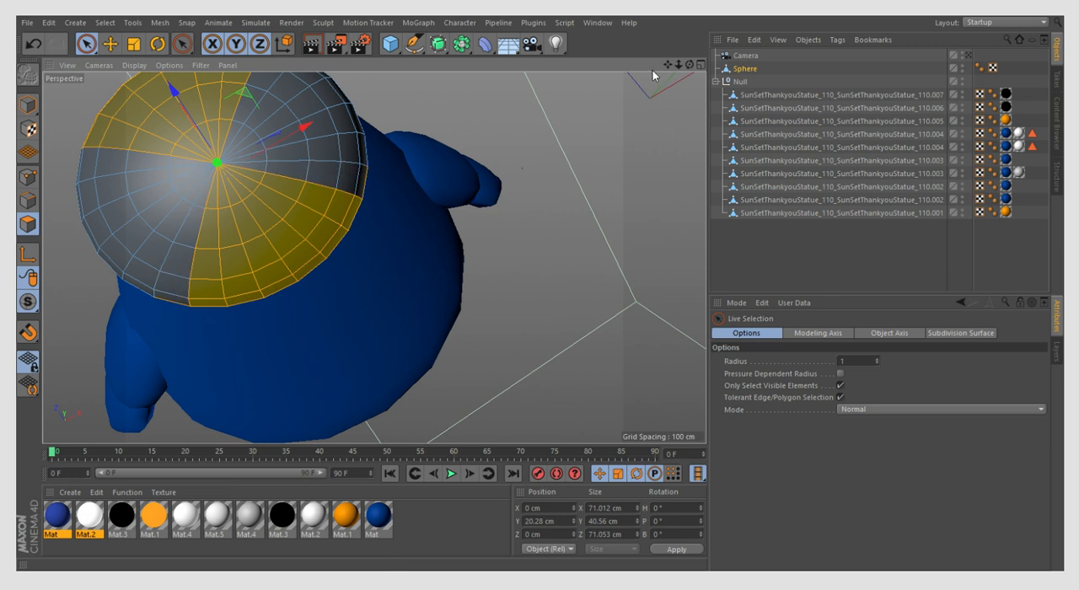
drag(690, 66, 664, 22)
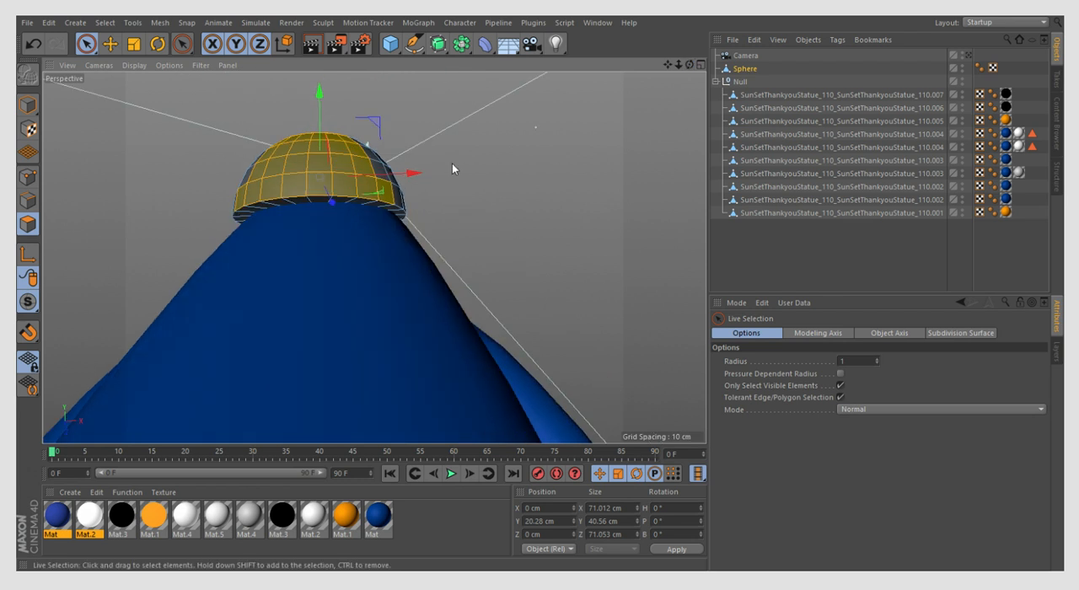
ctrl+click(388, 199)
ctrl+click(239, 202)
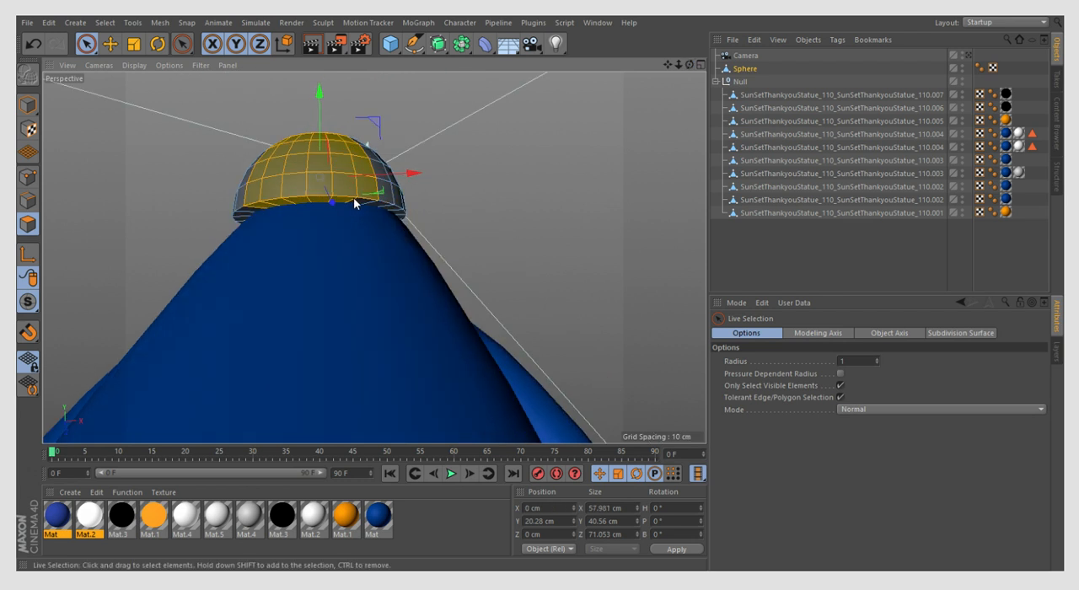
drag(690, 65, 396, 94)
scroll(371, 305, down, 5)
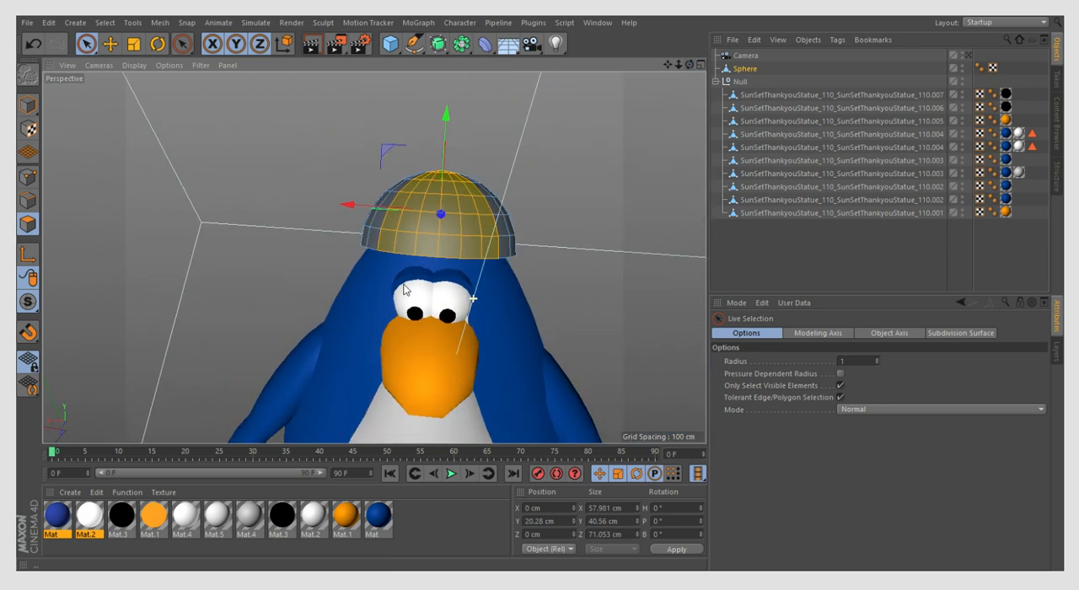
scroll(457, 226, up, 3)
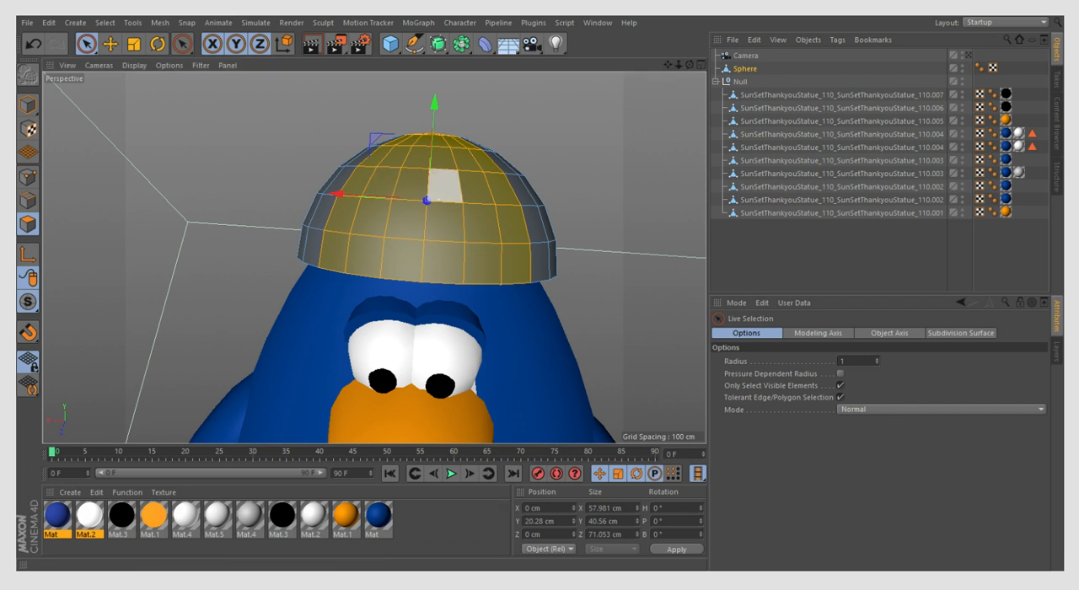
- Split the selected band into a separate object and delete those polygons from the original dome
right_click(478, 245)
click(514, 485)
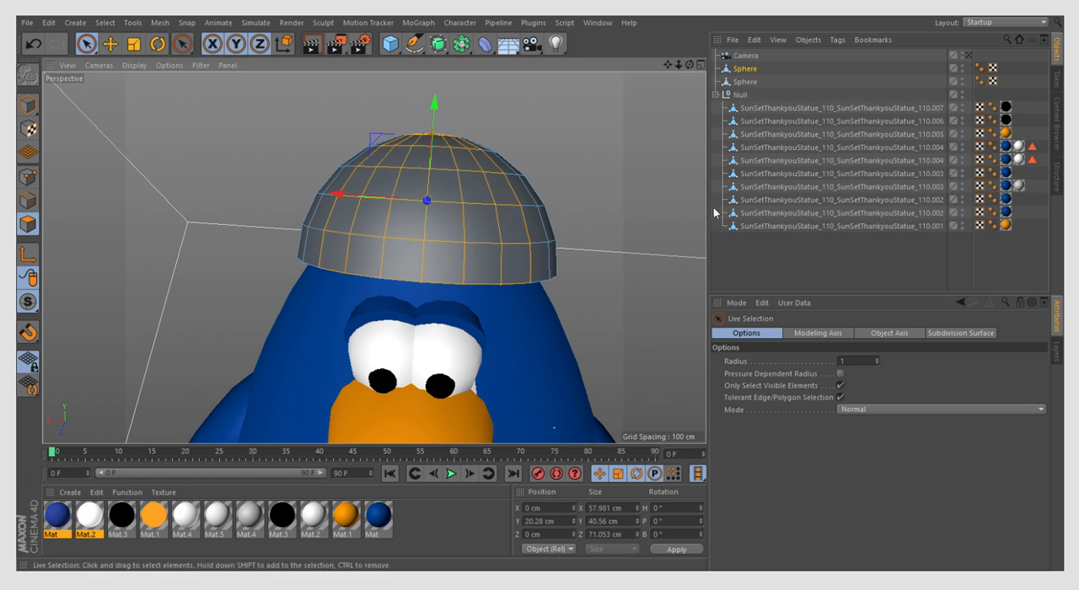
click(742, 70)
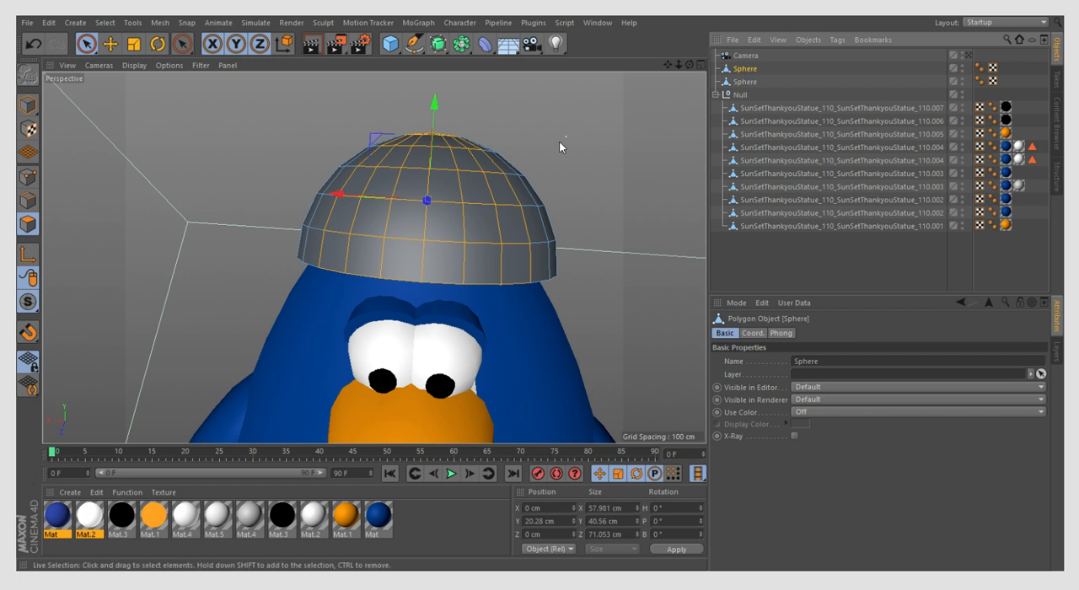
key(Delete)
- Assign the white material Mat.5 to the split-off centre band object in Model mode
drag(690, 65, 22, 81)
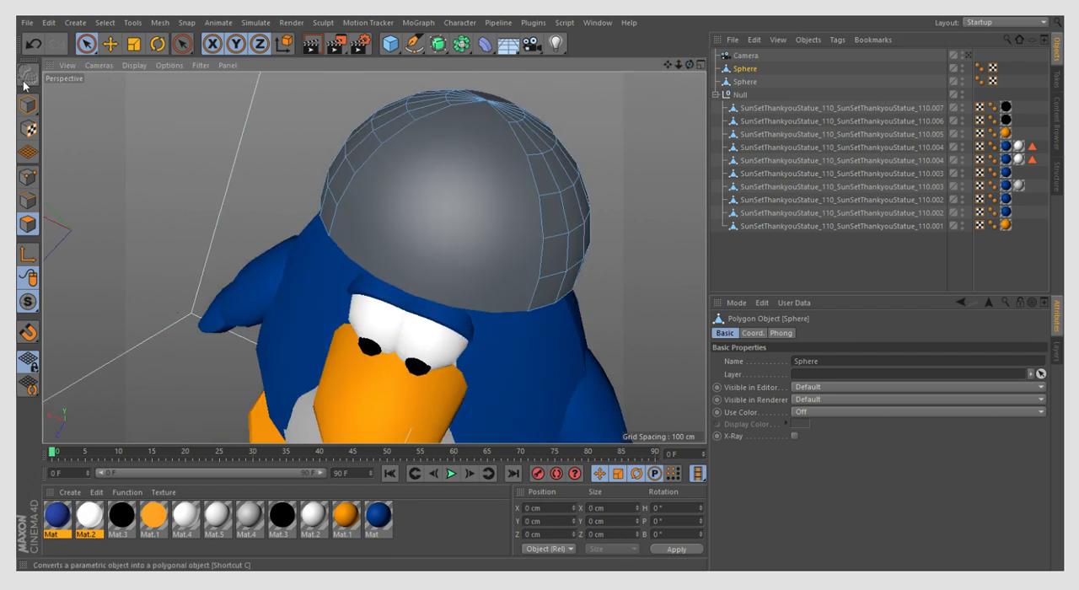
click(28, 105)
click(238, 410)
click(112, 50)
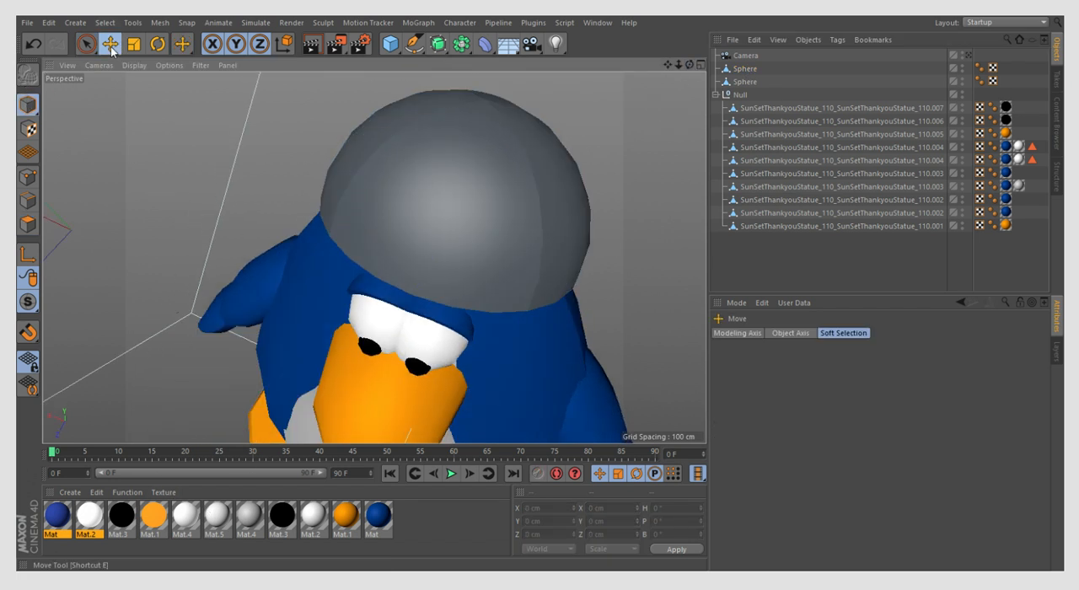
click(179, 552)
drag(223, 516, 749, 82)
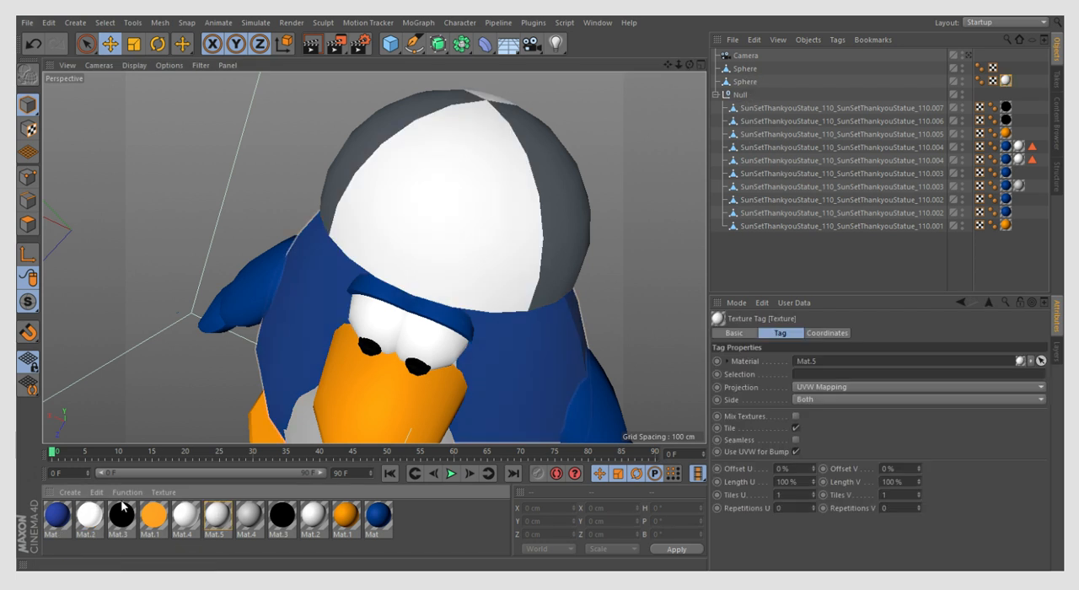
- Create a red copy of the white material Mat.5 and assign it to the side-panel object
click(218, 511)
key(ctrl+c)
key(ctrl+v)
click(153, 544)
click(50, 512)
drag(905, 489, 1041, 486)
drag(60, 516, 753, 69)
- Add a cube, move it to the penguin's head and scale it uniformly to about 58.4 cm
scroll(413, 148, down, 4)
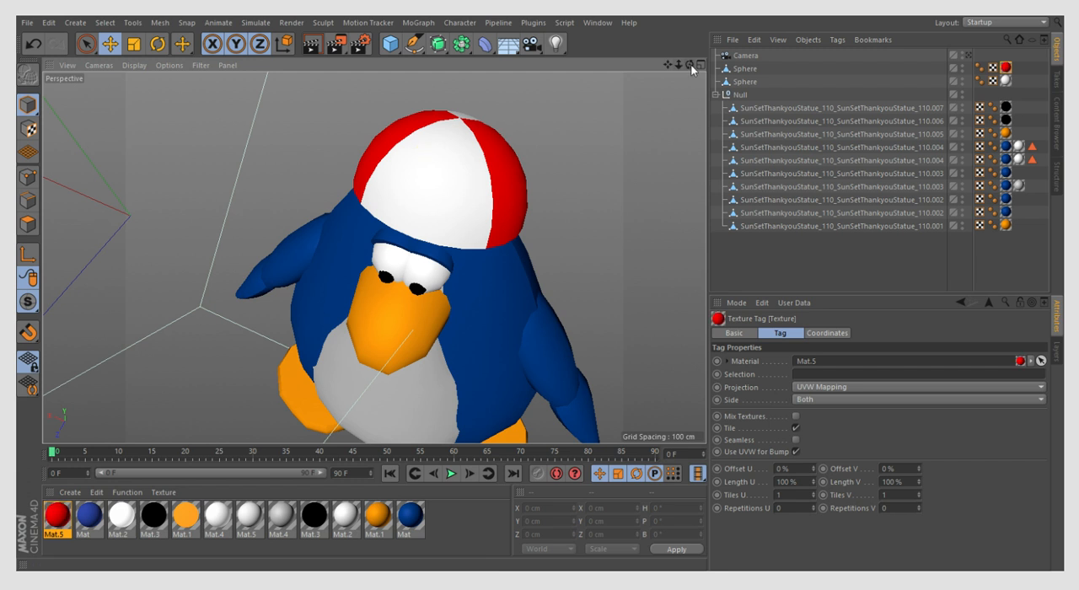
drag(690, 65, 689, 52)
double_click(723, 55)
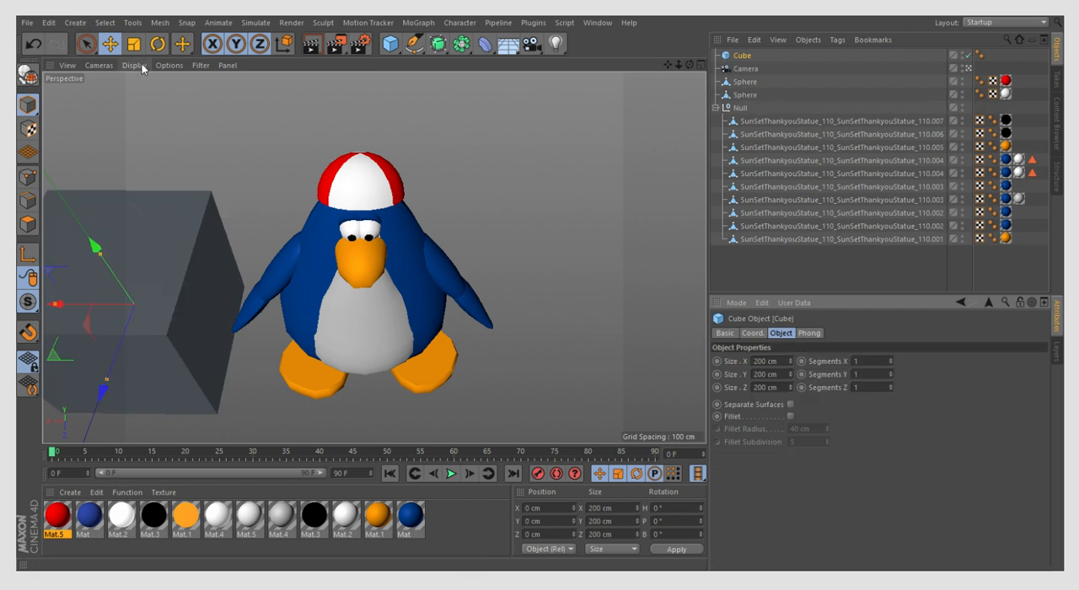
drag(103, 308, 364, 80)
key(t)
drag(354, 270, 227, 275)
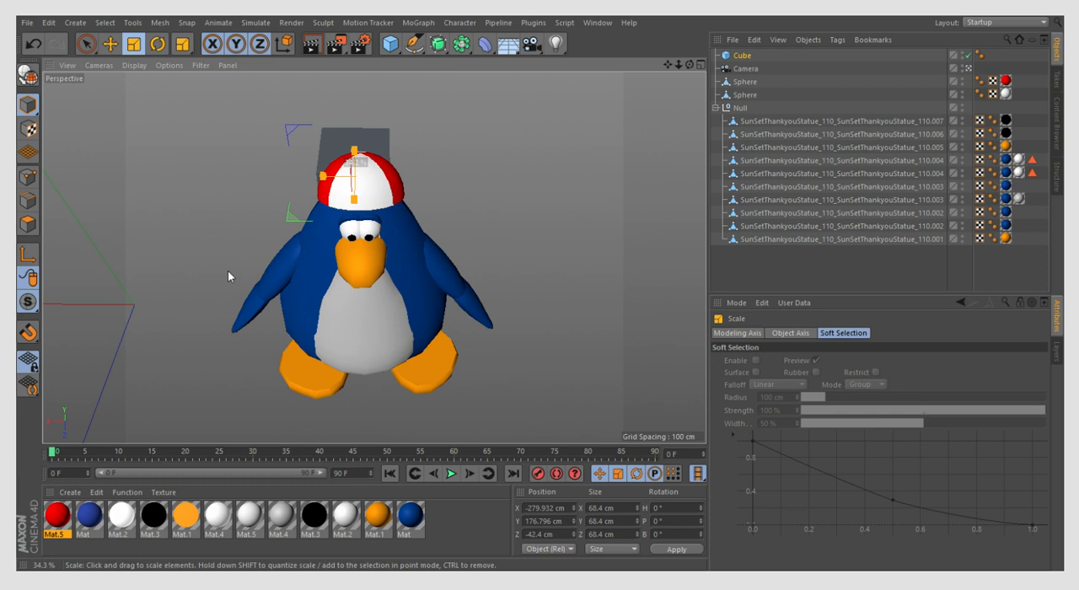
click(215, 285)
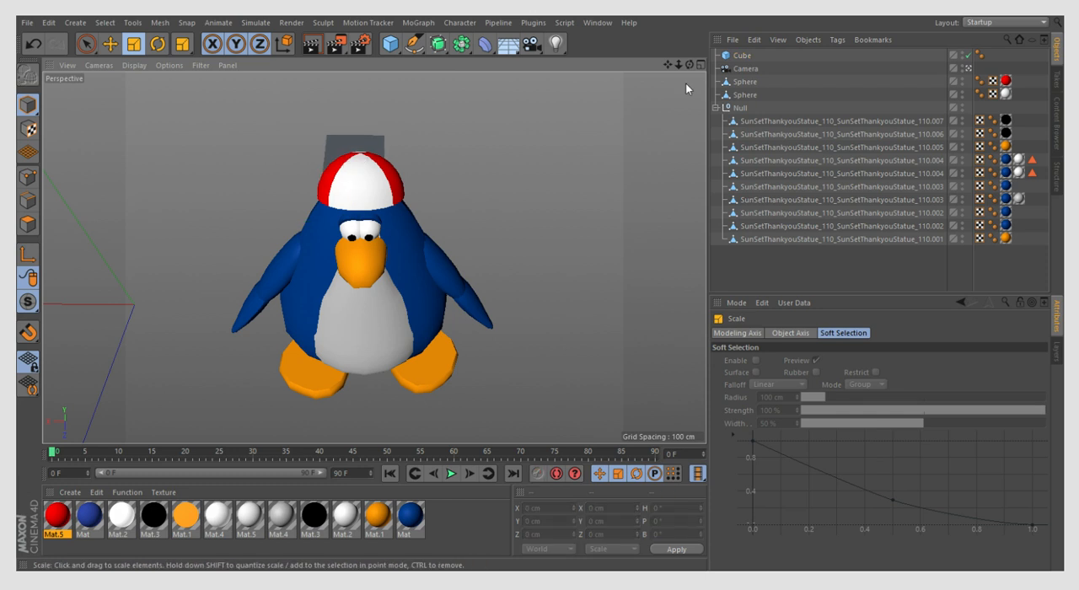
- Leave the camera view and move the cube above the hat, to about X -273.1, Y 239.5 and Z -4.1 cm
click(725, 69)
double_click(724, 68)
click(725, 56)
drag(690, 65, 518, 50)
click(110, 45)
drag(576, 379, 502, 208)
scroll(266, 243, down, 4)
scroll(442, 172, up, 1)
drag(411, 159, 404, 169)
click(744, 57)
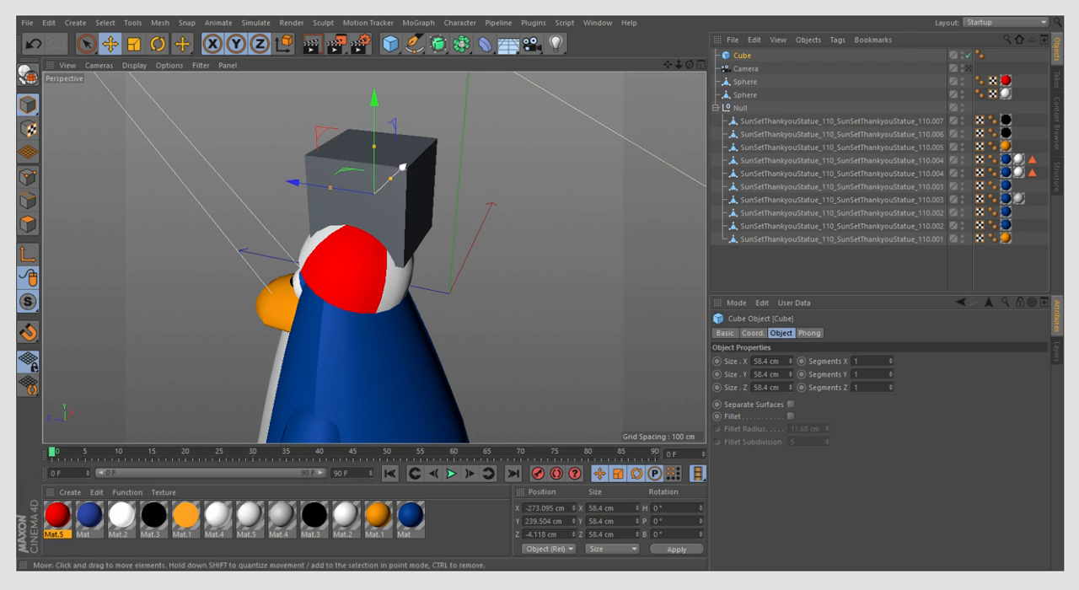
- Shrink the cube to about 37.3 cm wide and deep and 10 cm high, with three segments on each axis
scroll(350, 164, up, 2)
click(134, 44)
drag(572, 216, 524, 260)
click(524, 261)
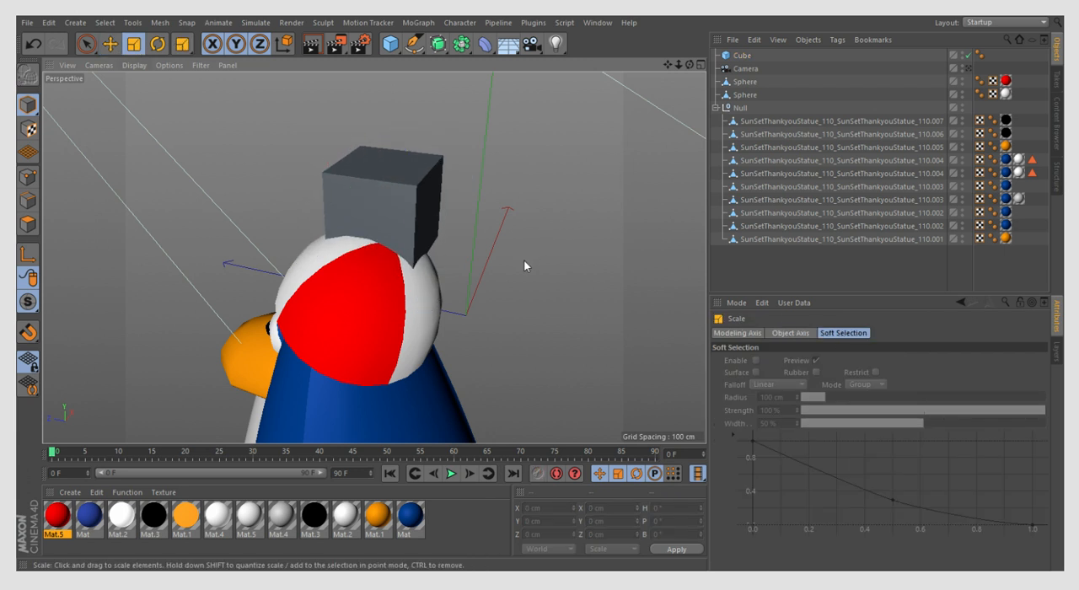
click(426, 217)
drag(387, 169, 388, 201)
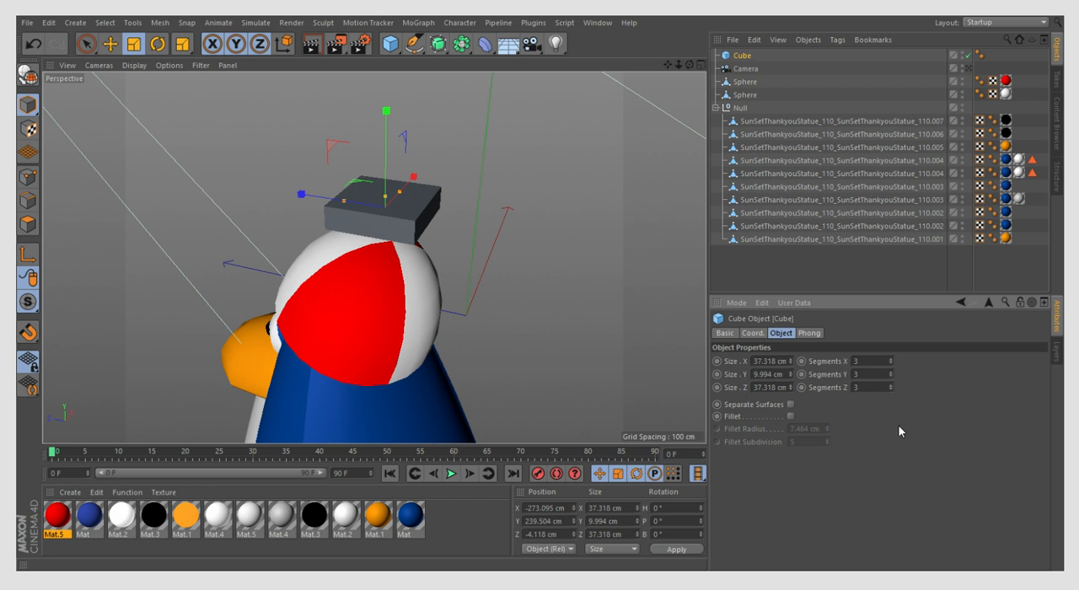
- Make the cube editable, scale it along Z to about 20 cm and flatten its height further
click(28, 74)
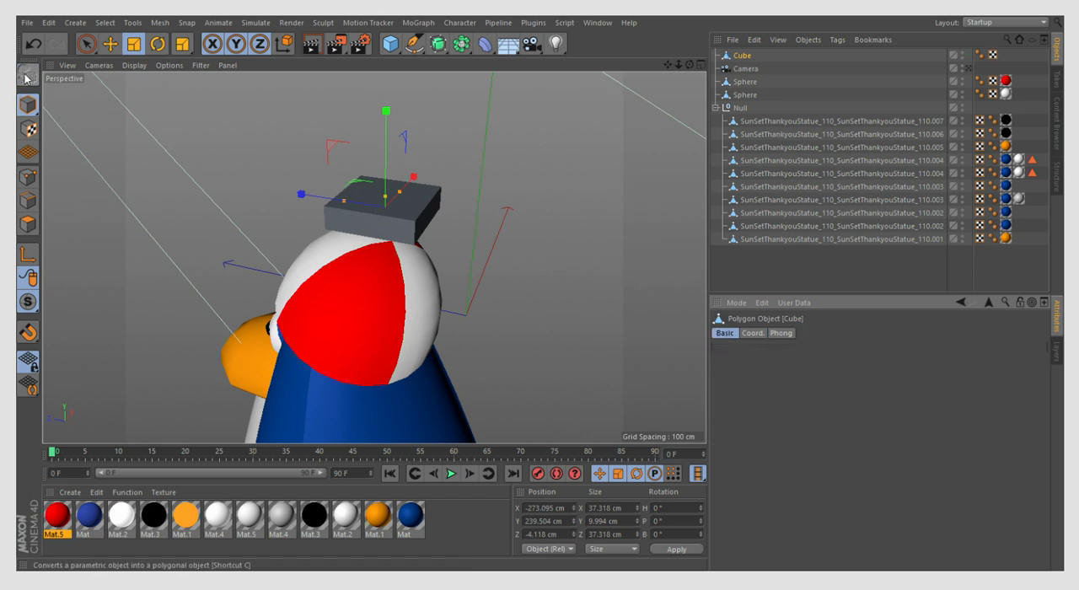
click(86, 46)
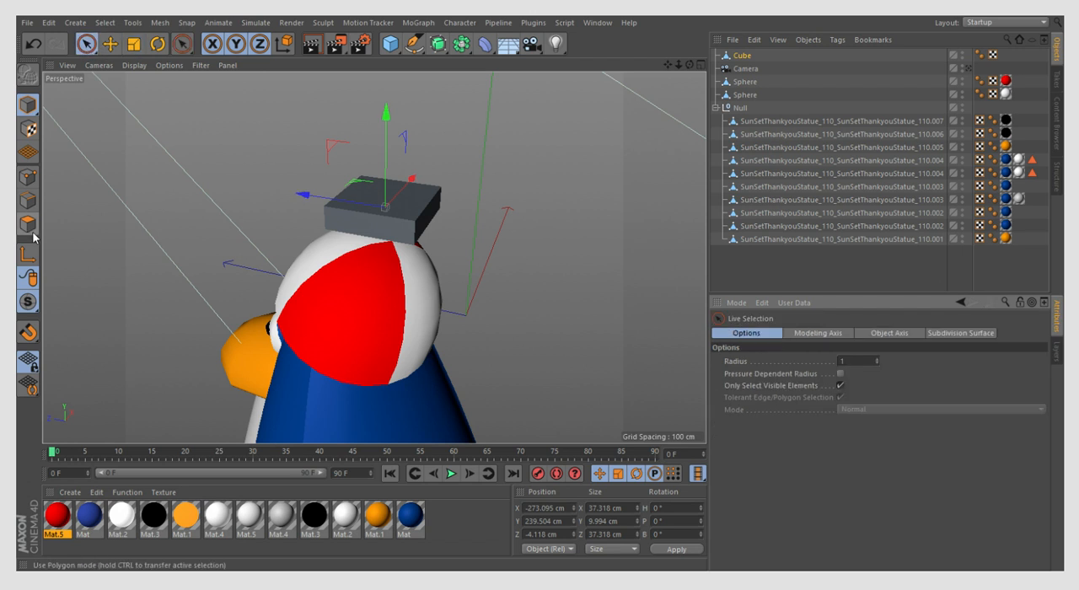
click(134, 46)
drag(340, 203, 362, 208)
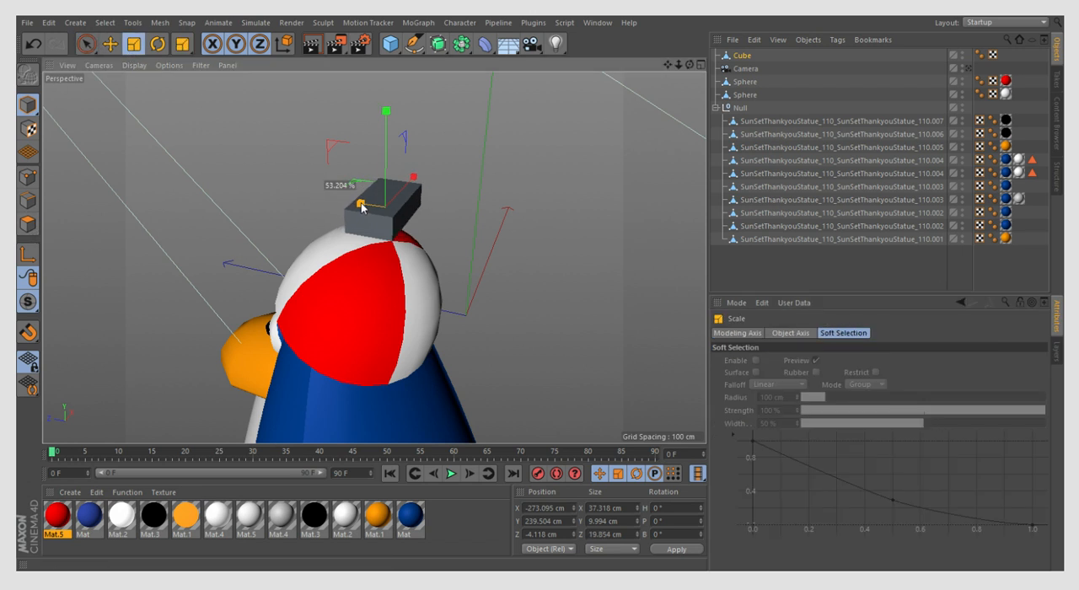
drag(386, 110, 390, 173)
- Switch to polygon mode and select all the faces on both short ends of the cube
click(28, 223)
click(85, 44)
scroll(379, 219, up, 3)
click(344, 229)
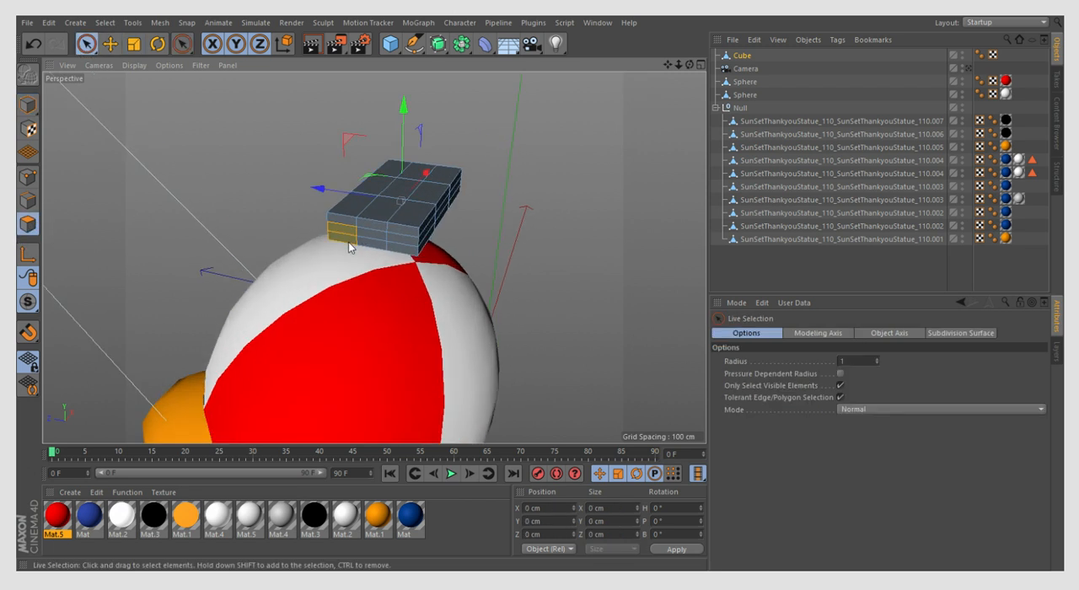
click(396, 235)
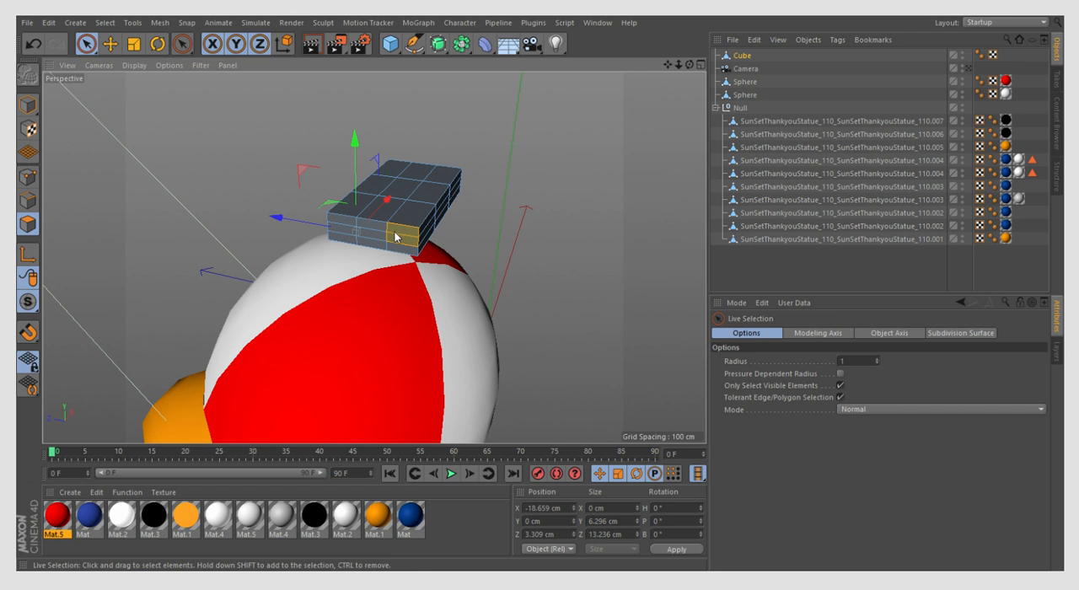
mouse_move(393, 238)
mouse_down()
mouse_move(350, 229)
mouse_move(416, 246)
mouse_up()
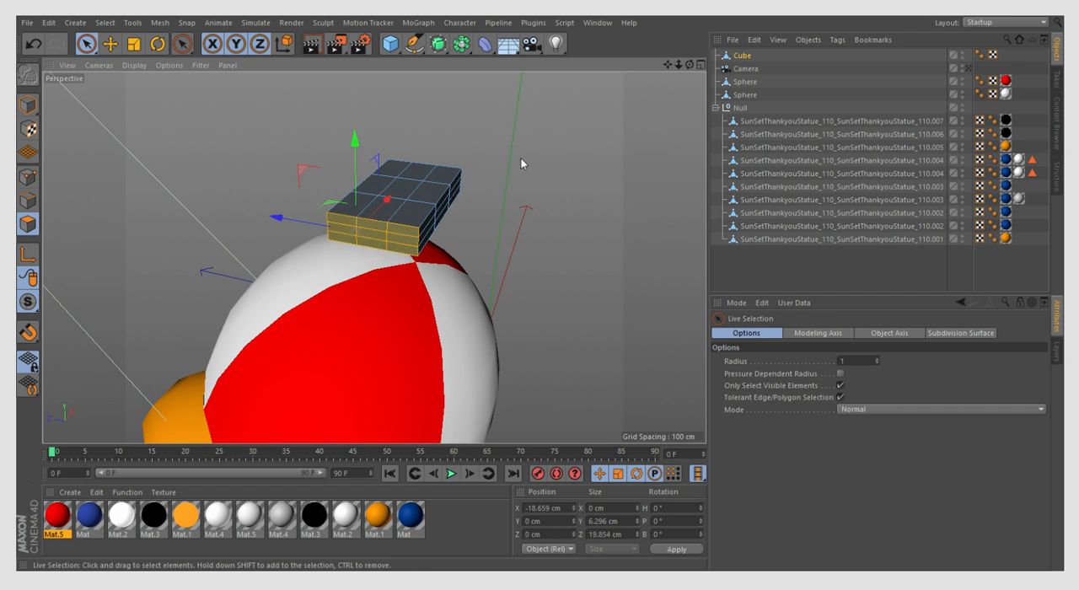
drag(690, 65, 506, 75)
mouse_move(561, 358)
alt+mouse_down()
mouse_move(478, 355)
mouse_move(502, 330)
mouse_move(413, 345)
mouse_move(422, 334)
alt+mouse_up()
drag(689, 66, 597, 44)
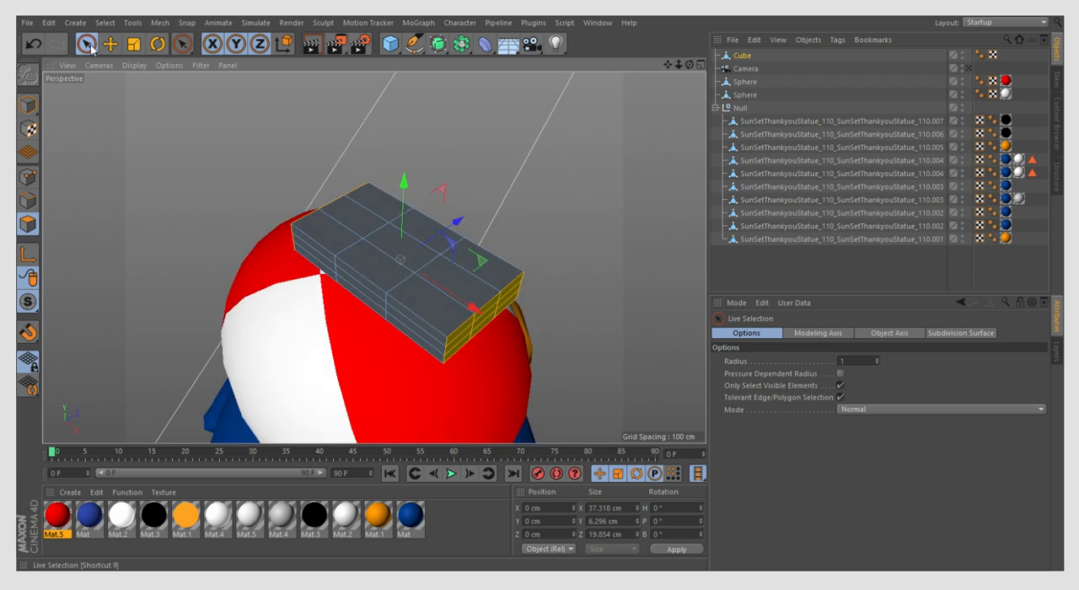
- Scale the selected end faces outward to about 65.1 cm along X and 25.1 cm along Z
key(t)
drag(453, 224, 459, 315)
click(461, 317)
click(32, 43)
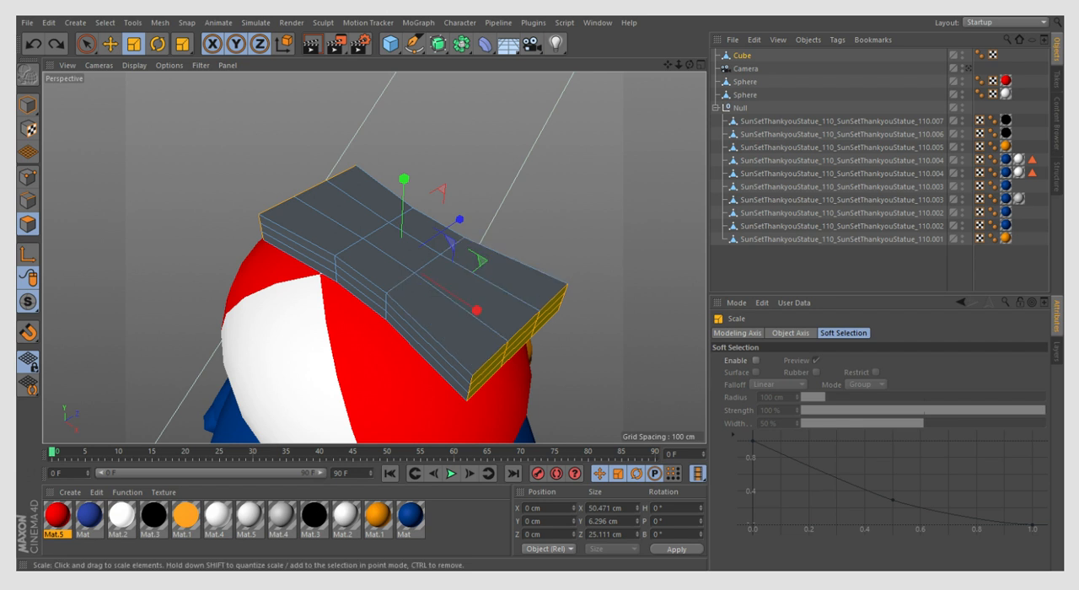
drag(477, 311, 481, 317)
- Extrude the selected end faces slightly outward, undoing the excess extrusion
key(d)
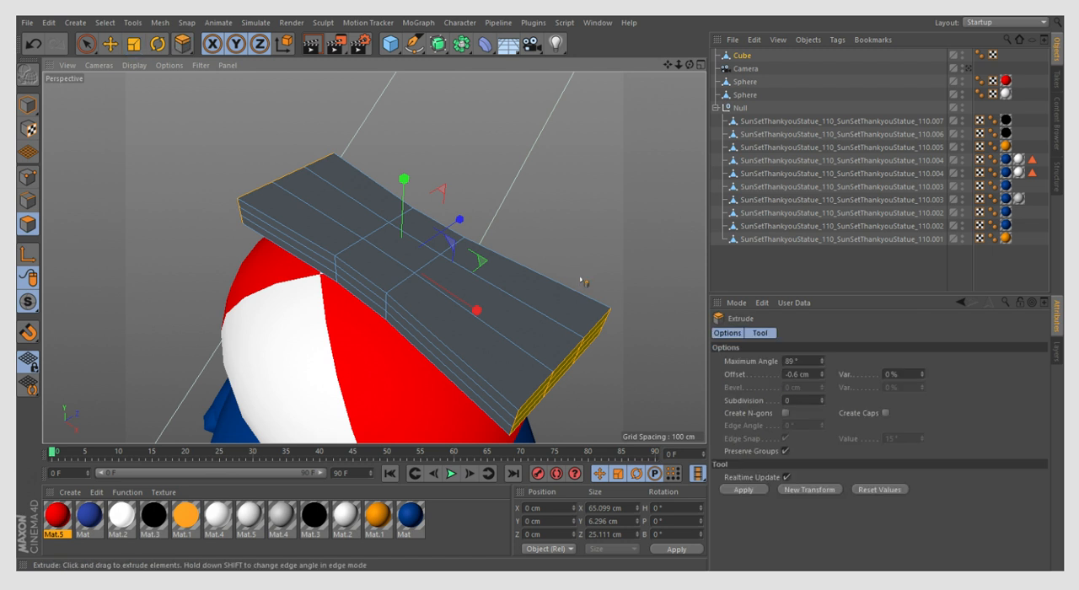
click(33, 44)
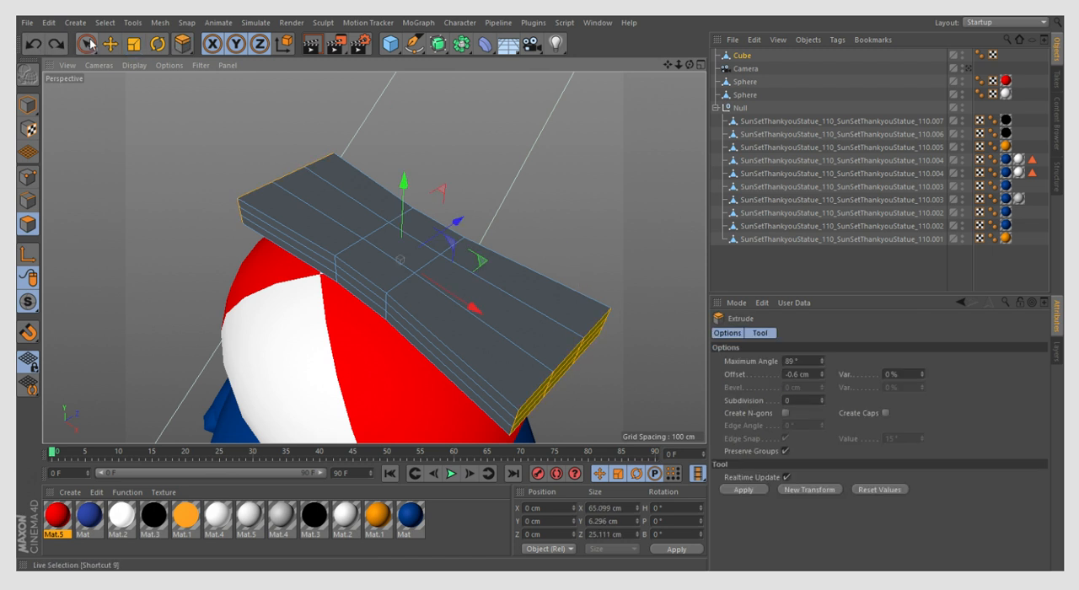
click(86, 44)
scroll(179, 126, down, 3)
right_click(213, 215)
click(235, 284)
drag(236, 284, 276, 283)
click(33, 44)
click(33, 44)
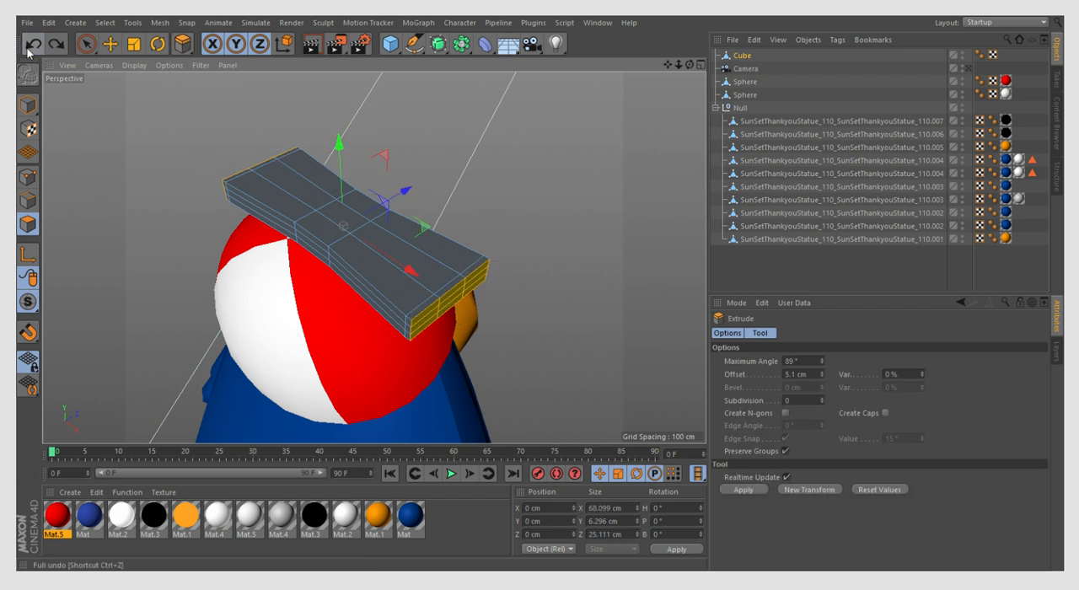
- Scale the extruded end faces to about 74.3 cm along X and taper them to about 21.9 cm along Z
click(131, 48)
drag(378, 250, 386, 255)
key(ctrl+a)
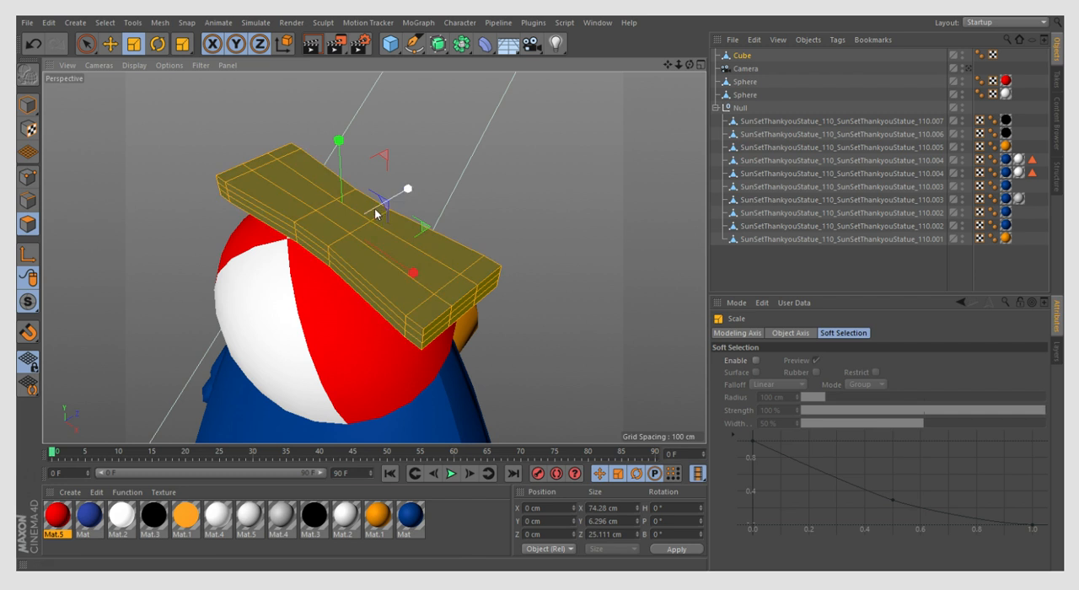
key(ctrl+z)
drag(409, 188, 392, 193)
click(87, 45)
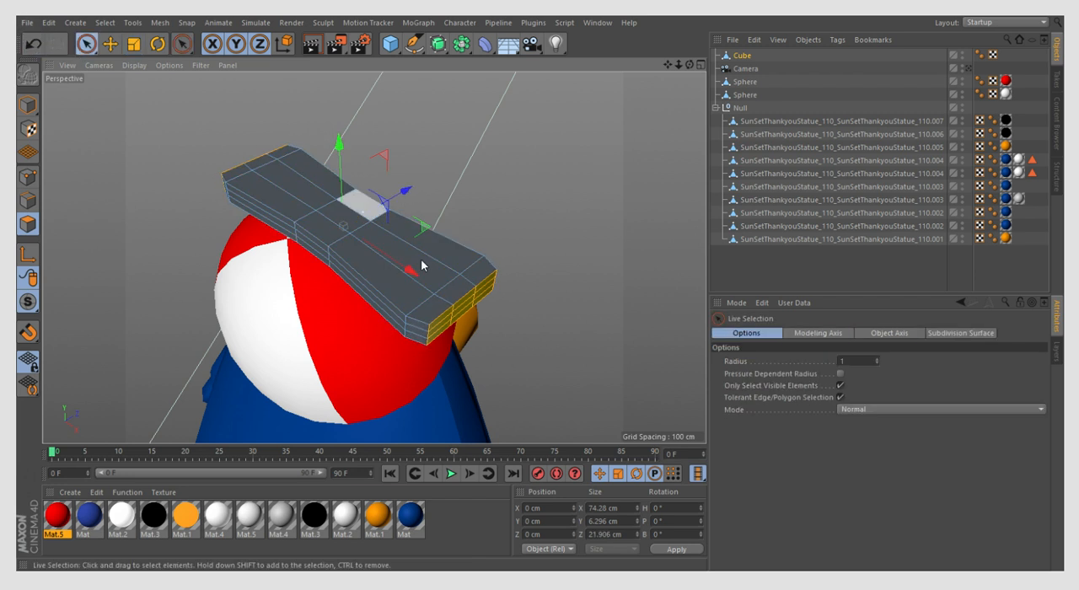
- Select only the middle faces at both ends and scale them outward to about 91.6 cm along X
scroll(458, 301, up, 2)
click(463, 307)
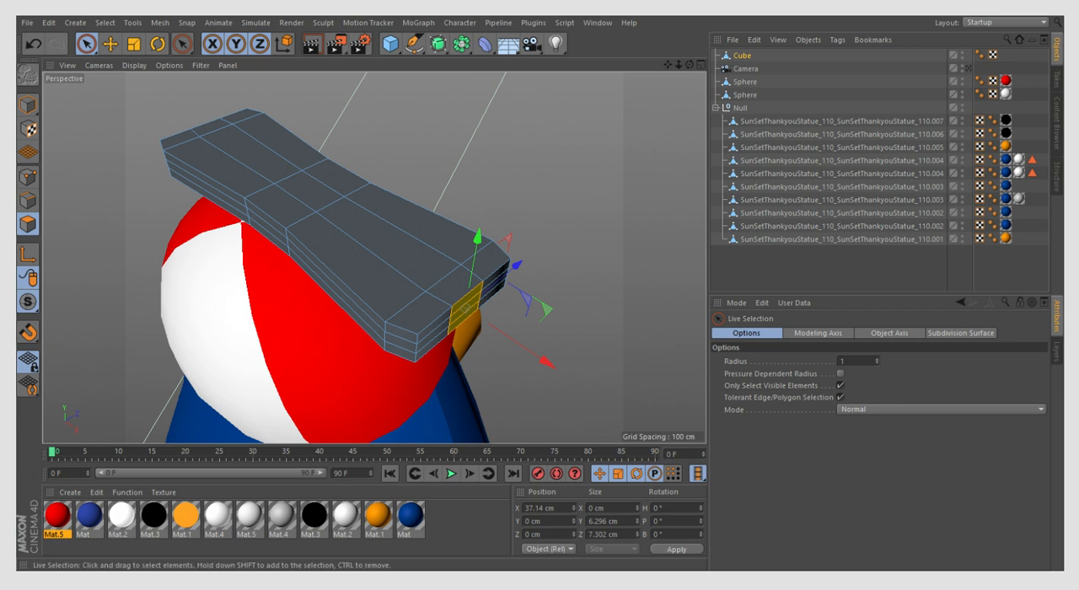
drag(689, 65, 552, 166)
shift+click(319, 329)
key(t)
drag(459, 208, 474, 209)
click(86, 45)
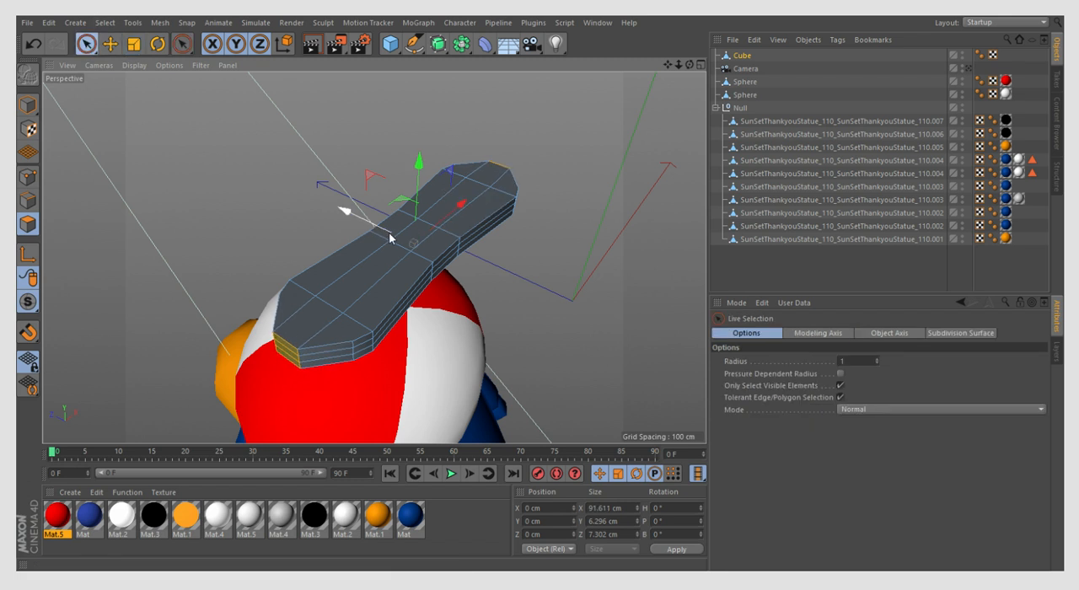
- Select the central band of faces around the propeller piece, including its top, sides and underside
scroll(361, 216, up, 3)
alt+drag(496, 306, 472, 104)
shift+drag(308, 277, 296, 310)
click(582, 111)
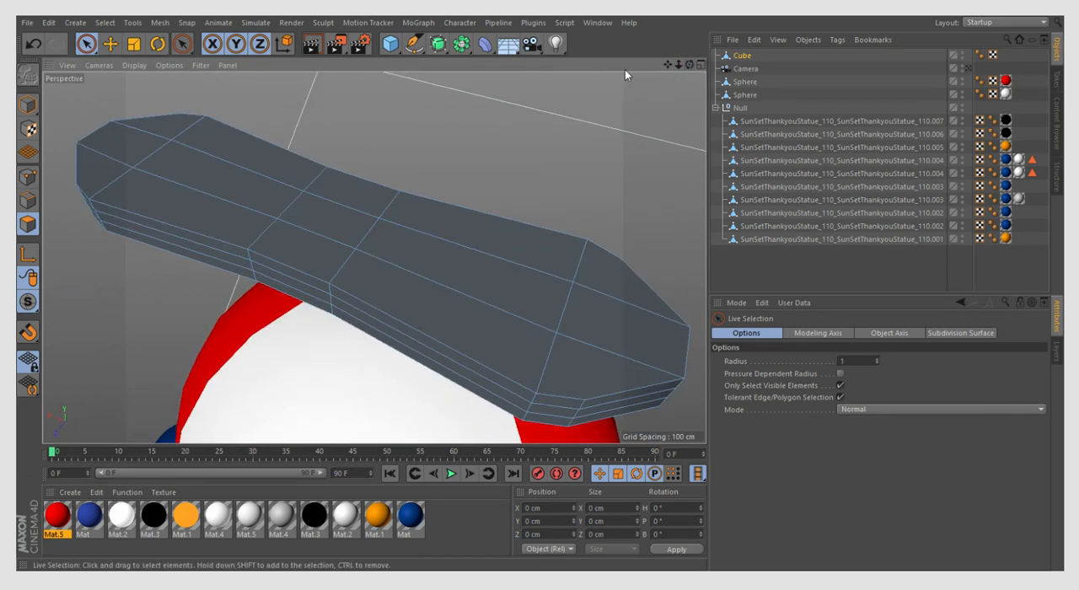
click(27, 44)
drag(689, 66, 586, 76)
drag(459, 262, 459, 311)
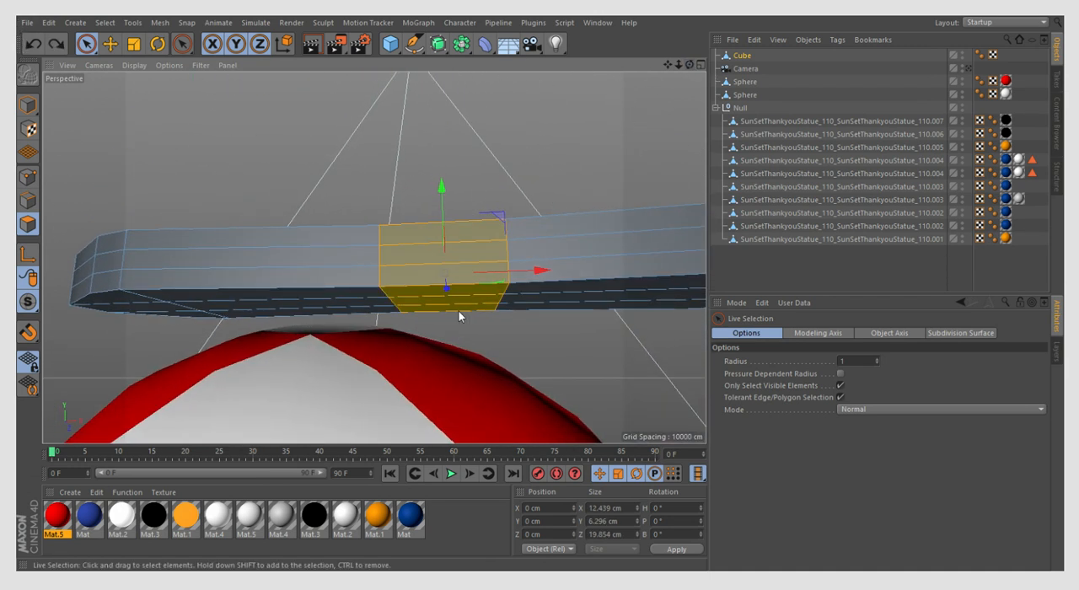
drag(690, 65, 843, 147)
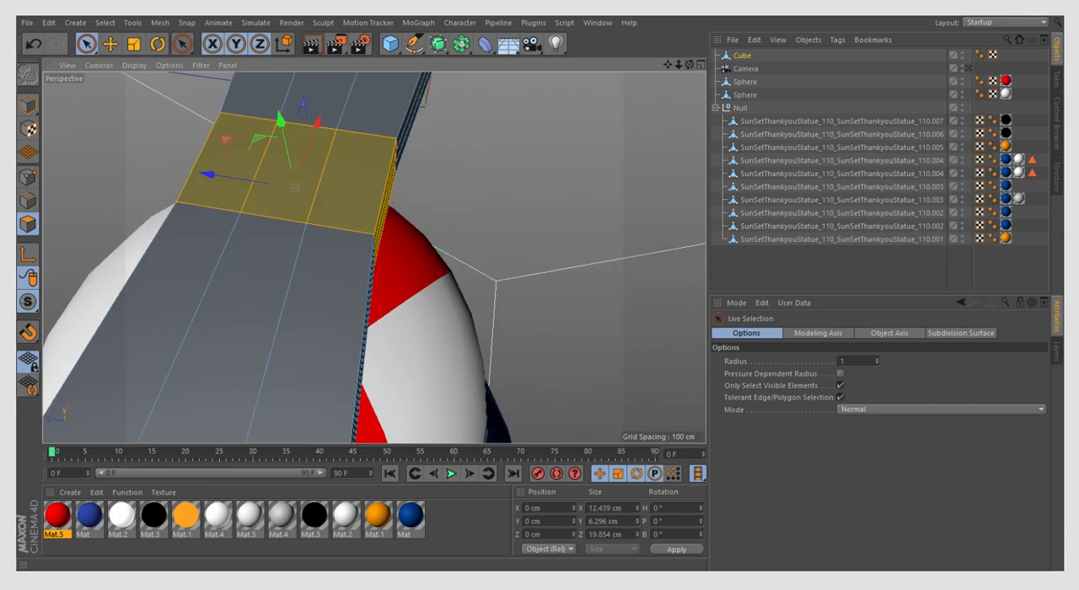
- Try to narrow the central band along Z and lengthen it to about 15.2 cm along X
click(137, 45)
scroll(311, 221, down, 6)
drag(234, 205, 291, 216)
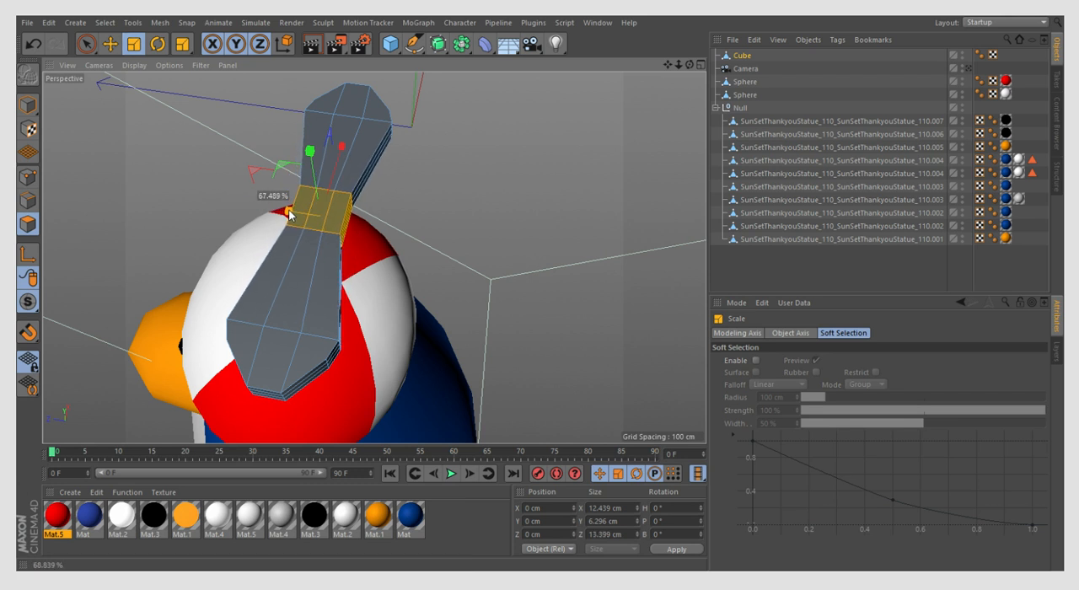
mouse_move(341, 147)
mouse_down()
mouse_move(340, 158)
mouse_move(352, 157)
mouse_up()
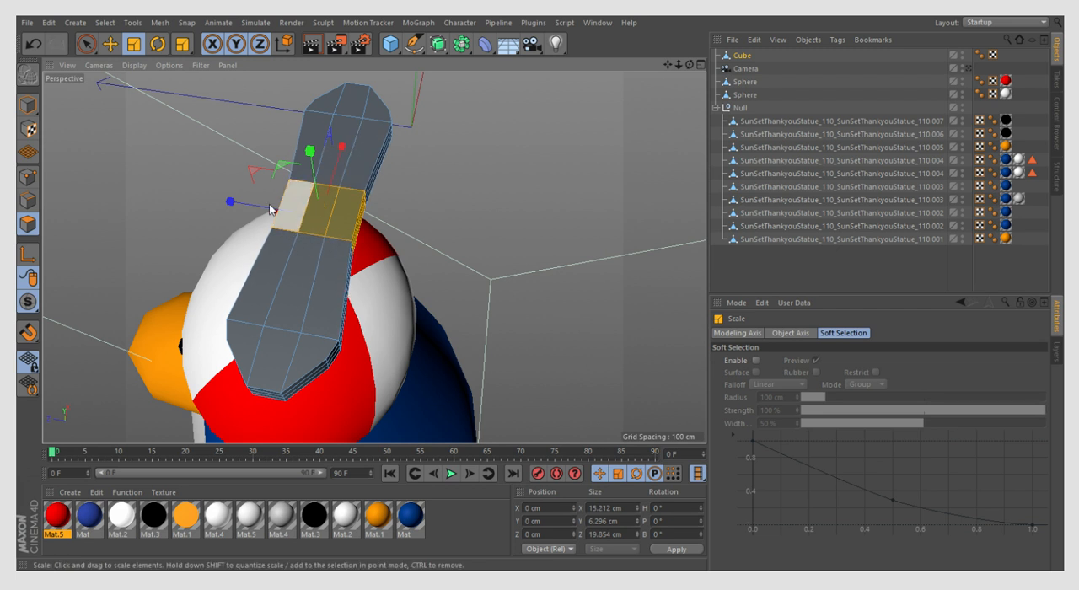
drag(267, 211, 268, 211)
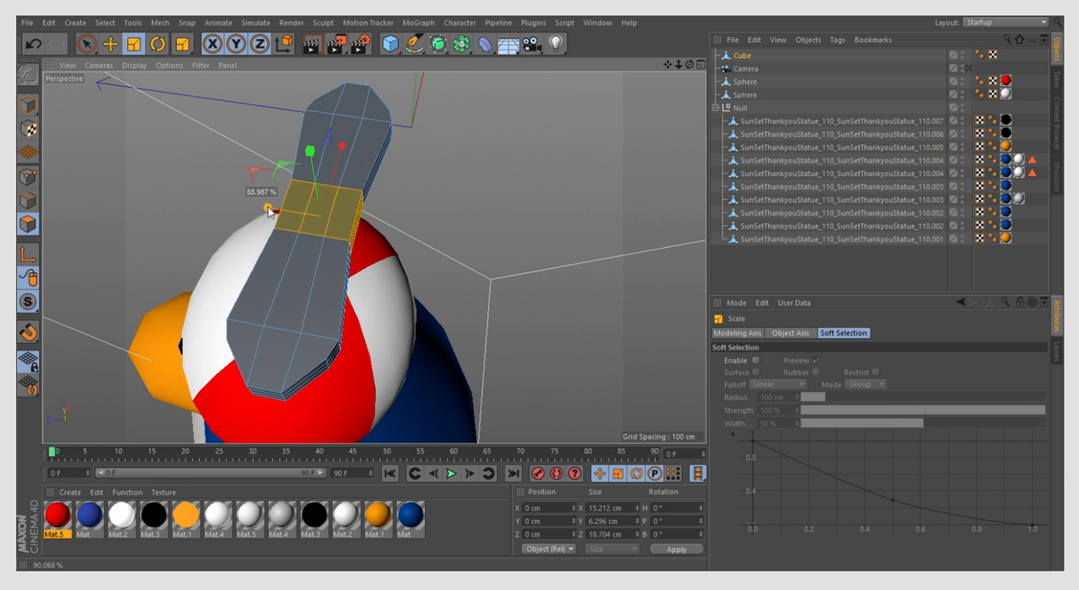
- Scale the central band to about 46.8 cm along X and about 21.9 cm along Z
drag(341, 149, 362, 100)
double_click(356, 100)
click(33, 45)
click(34, 45)
drag(243, 207, 235, 211)
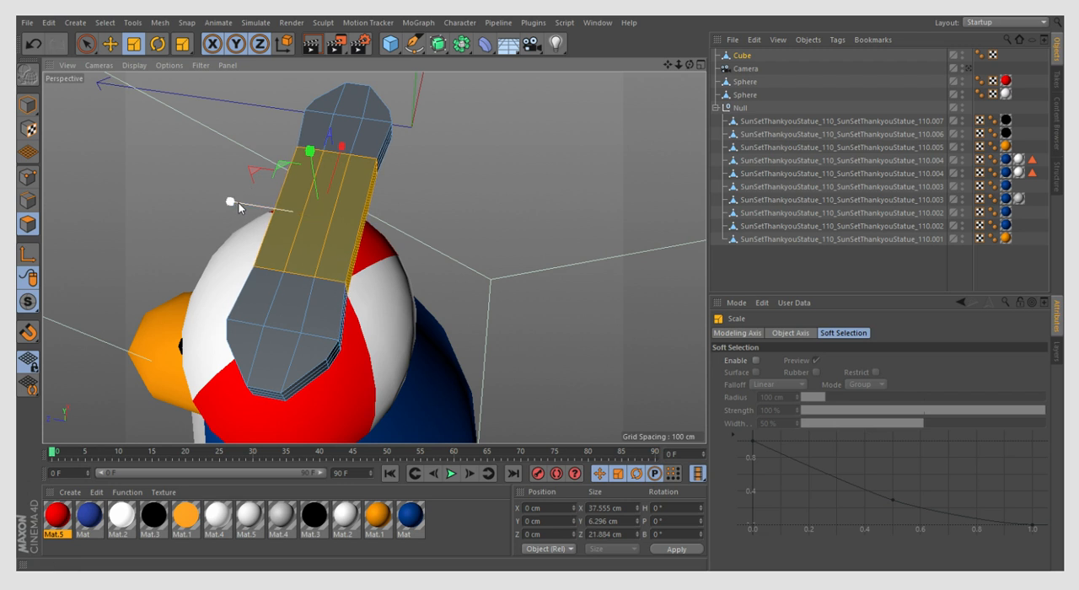
drag(336, 150, 345, 138)
- Undo the slight uniform scaling of the central band and widen it to about 24.1 cm along Z
drag(241, 212, 238, 209)
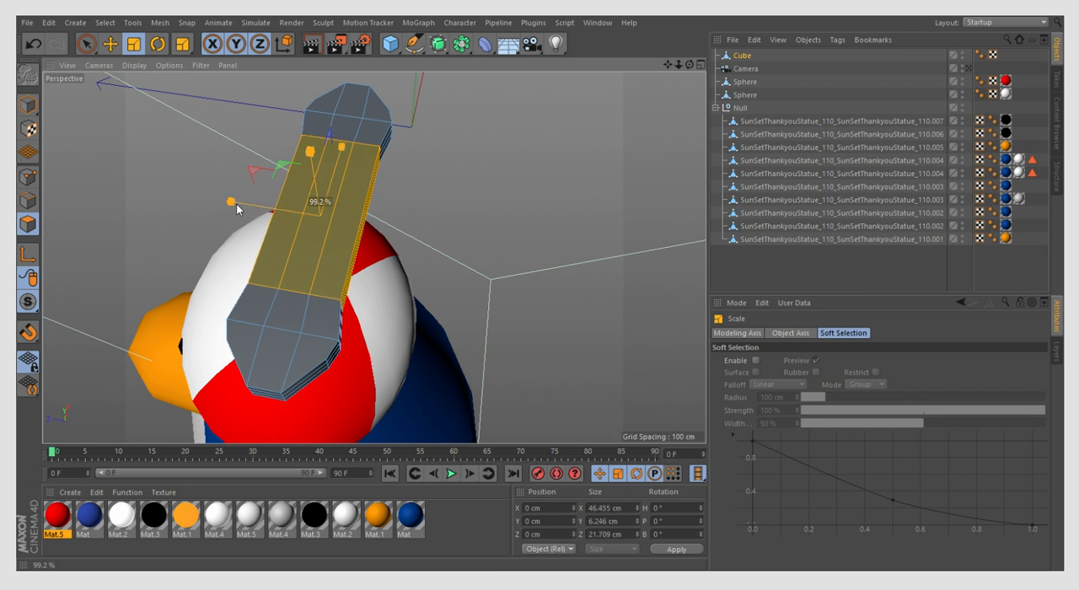
click(26, 52)
click(26, 51)
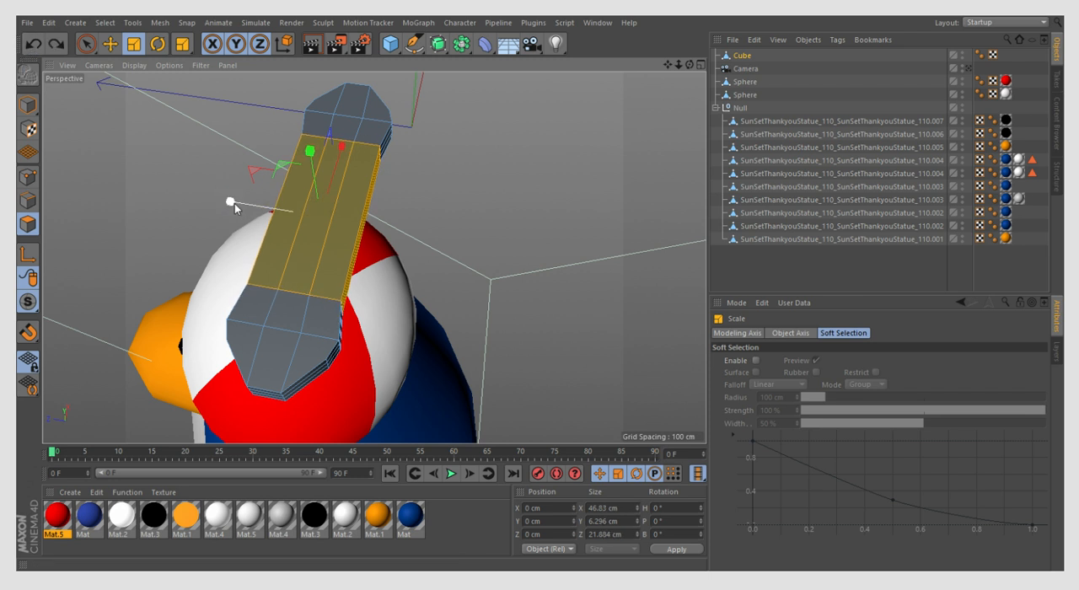
click(25, 49)
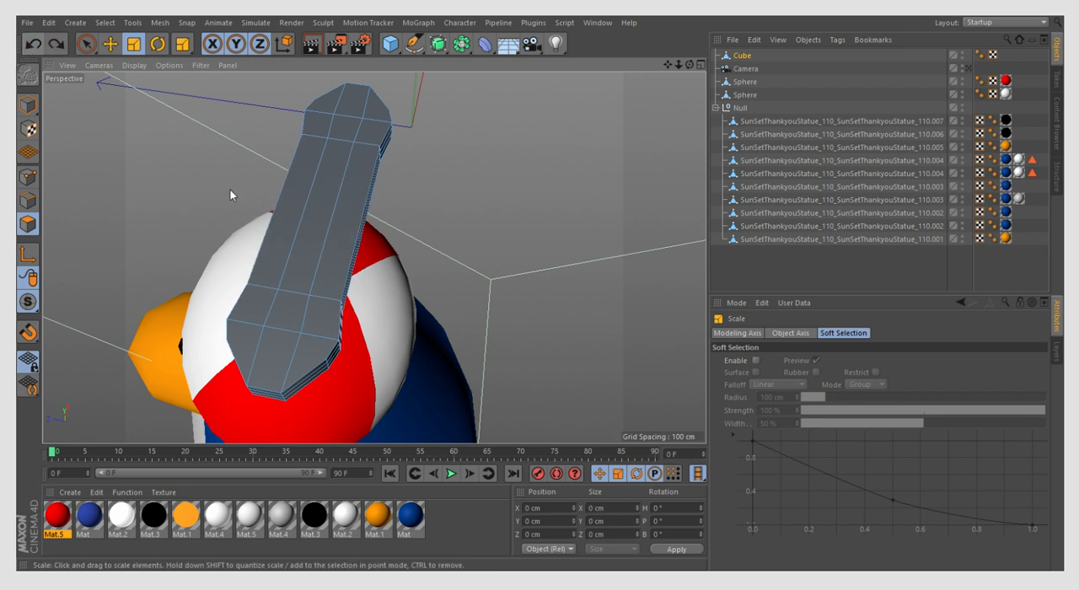
click(32, 46)
drag(237, 201, 225, 200)
click(86, 44)
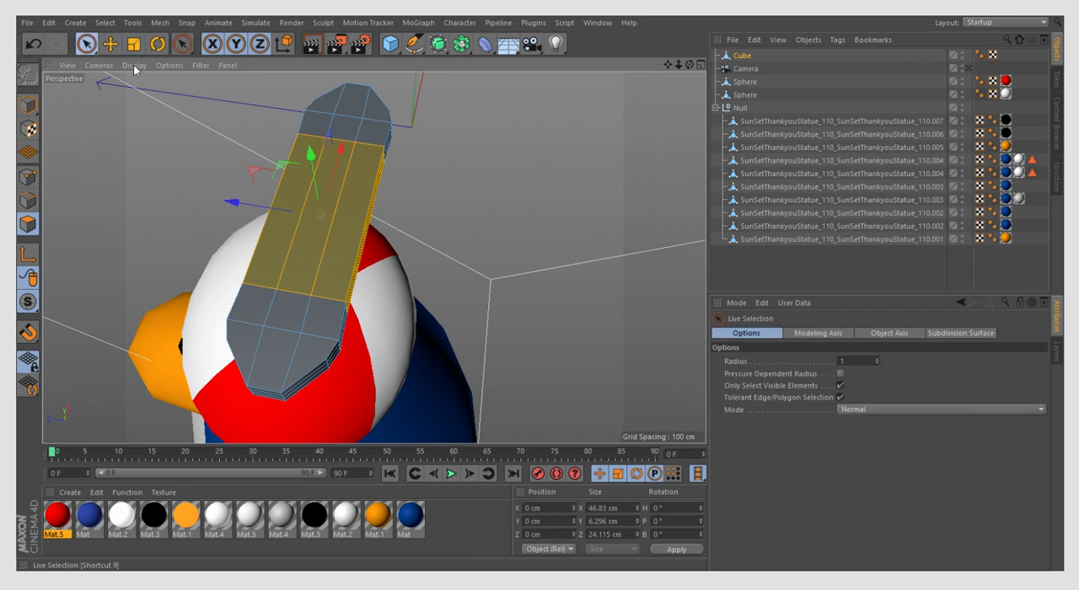
- Select all faces of the propeller piece using a selection radius of 71
middle_drag(362, 234, 358, 282)
mouse_move(366, 290)
shift+mouse_down()
mouse_move(362, 274)
mouse_move(241, 338)
mouse_move(258, 384)
shift+mouse_up()
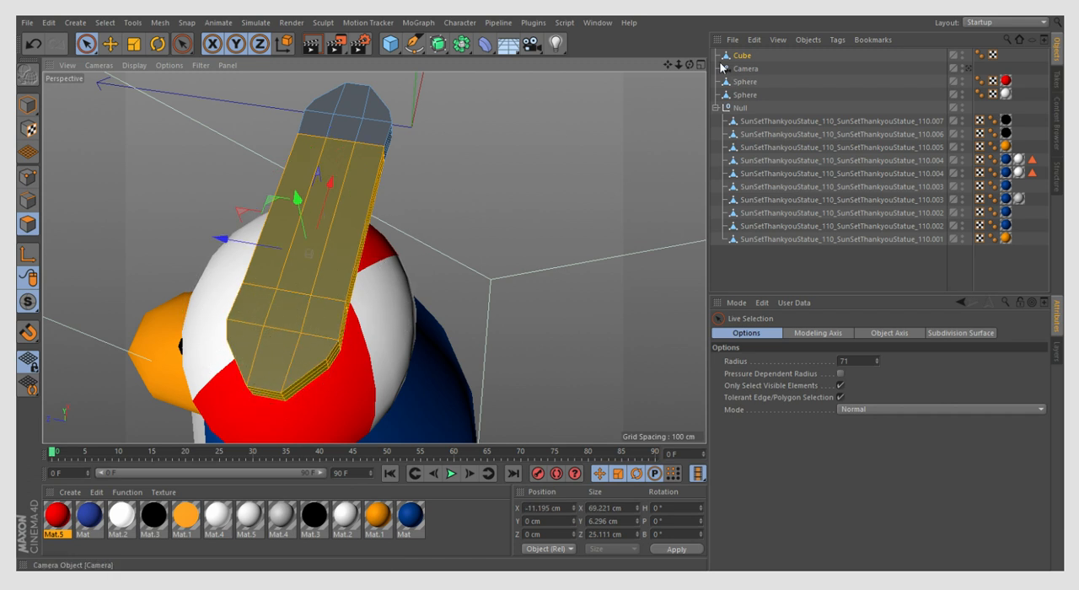
mouse_move(690, 65)
mouse_down()
mouse_move(746, 30)
mouse_move(742, 18)
mouse_up()
mouse_move(464, 165)
shift+mouse_down()
mouse_move(205, 210)
mouse_move(211, 237)
shift+mouse_up()
mouse_move(691, 65)
mouse_down()
mouse_move(548, 105)
mouse_move(456, 160)
mouse_move(417, 221)
mouse_move(436, 264)
mouse_up()
scroll(393, 129, down, 4)
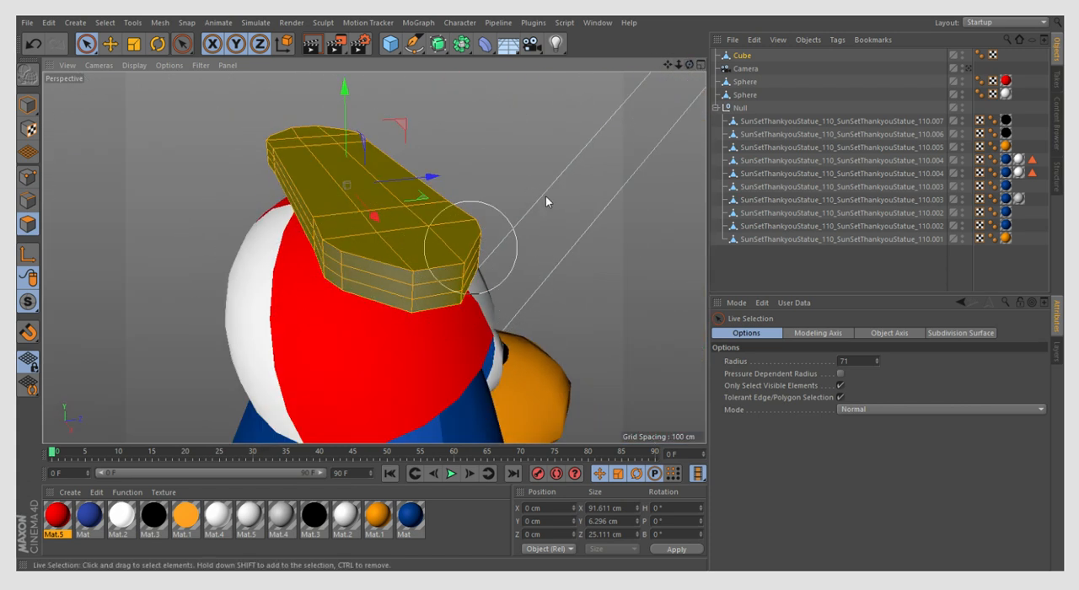
- Try a smooth subdivision of all the propeller's faces and undo it
drag(691, 66, 510, 85)
click(451, 293)
key(ctrl+z)
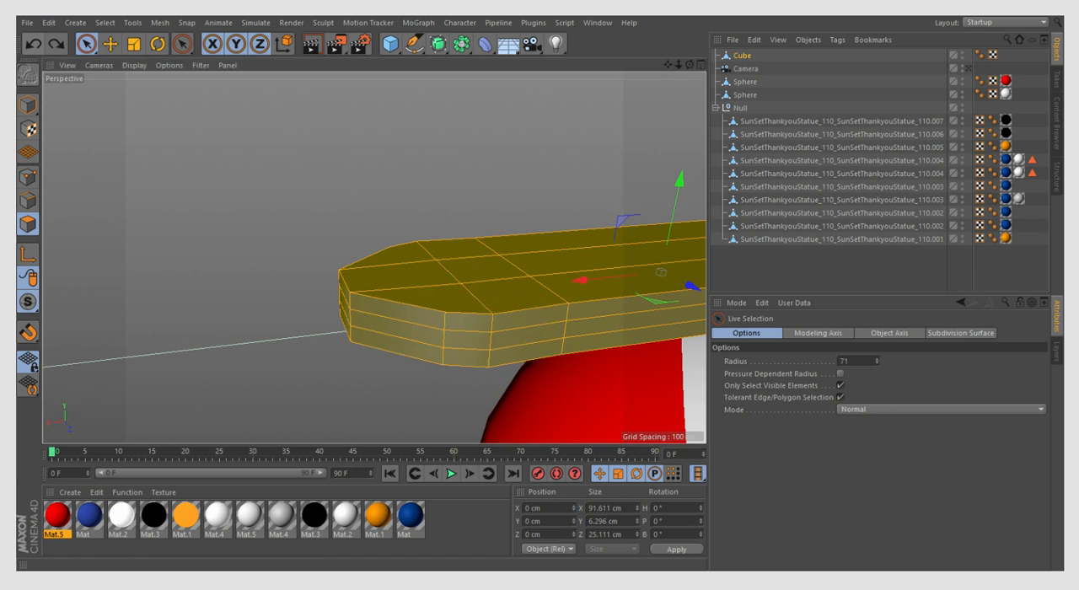
scroll(248, 375, down, 7)
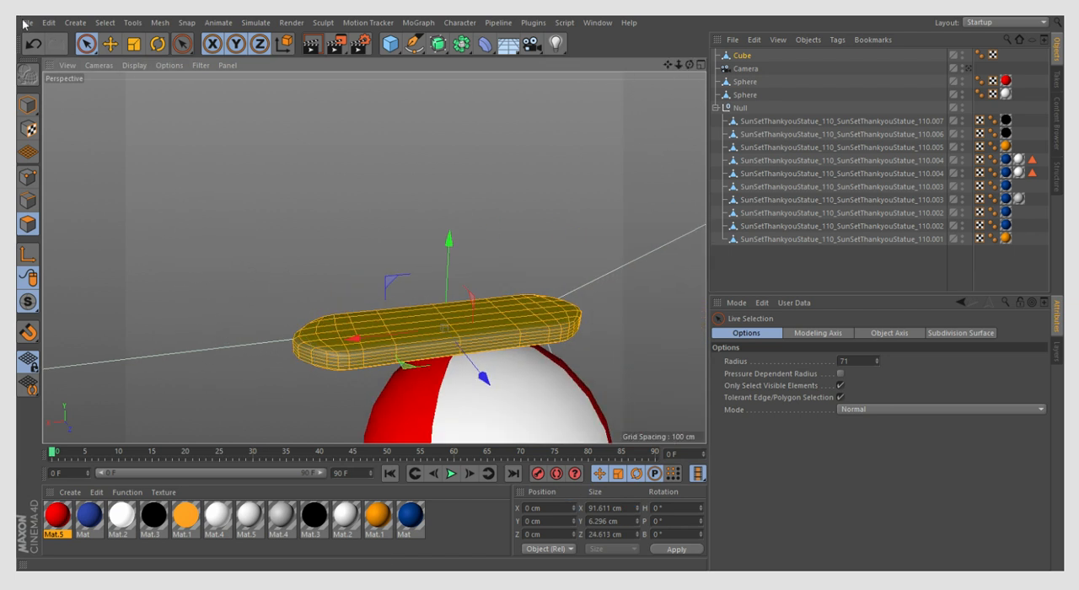
click(34, 44)
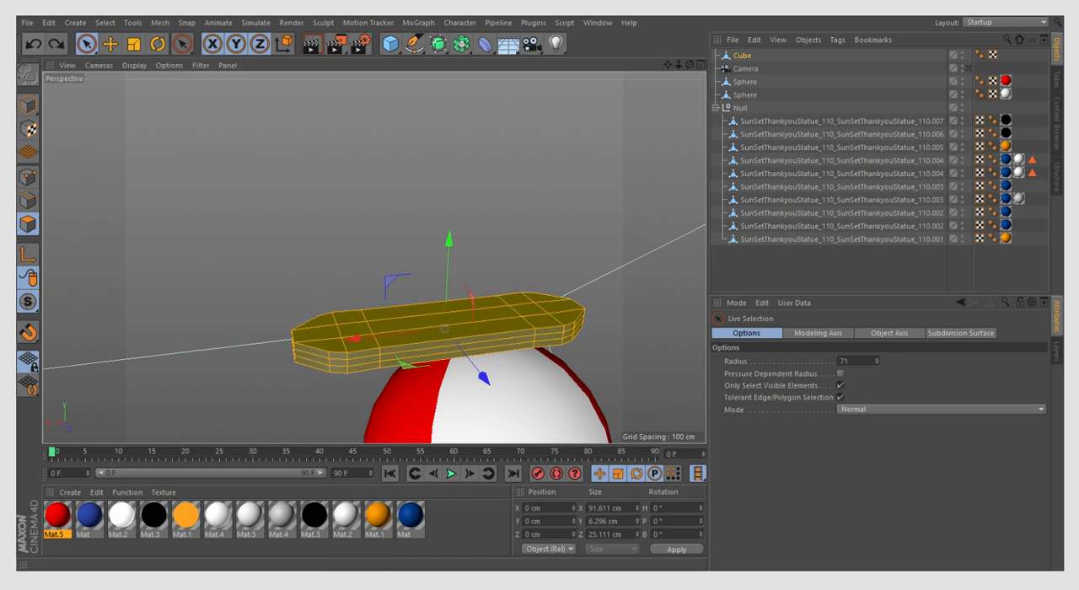
- Subdivide the propeller's faces without smoothing and clear the selection
click(542, 253)
scroll(486, 353, up, 5)
mouse_move(689, 65)
mouse_down()
mouse_move(666, 102)
mouse_move(683, 98)
mouse_up()
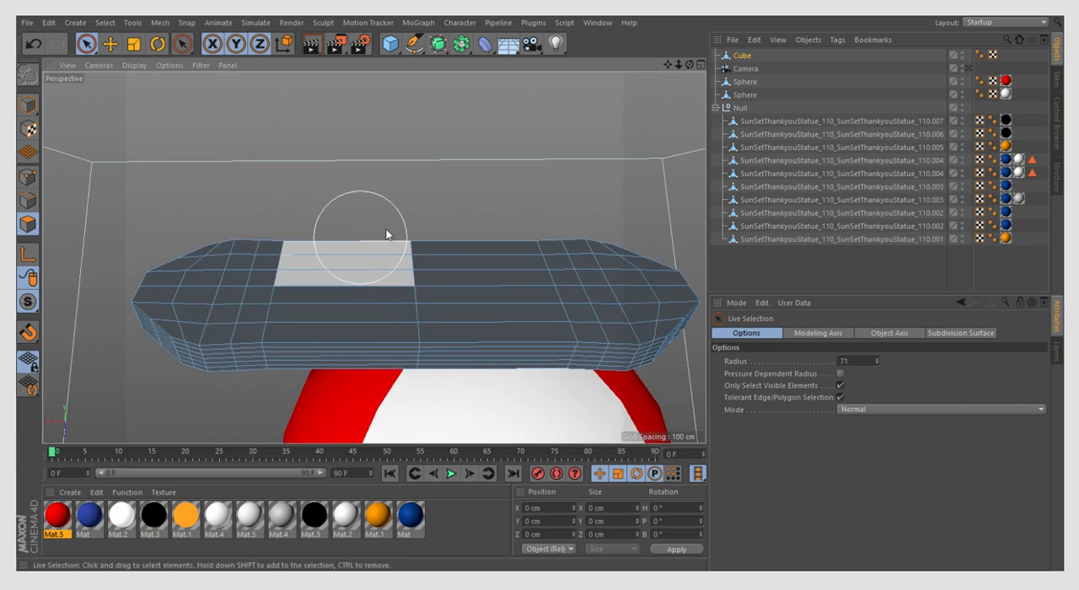
- Select the subdivided faces across the centre of the propeller's top and front side
drag(386, 234, 411, 391)
click(410, 396)
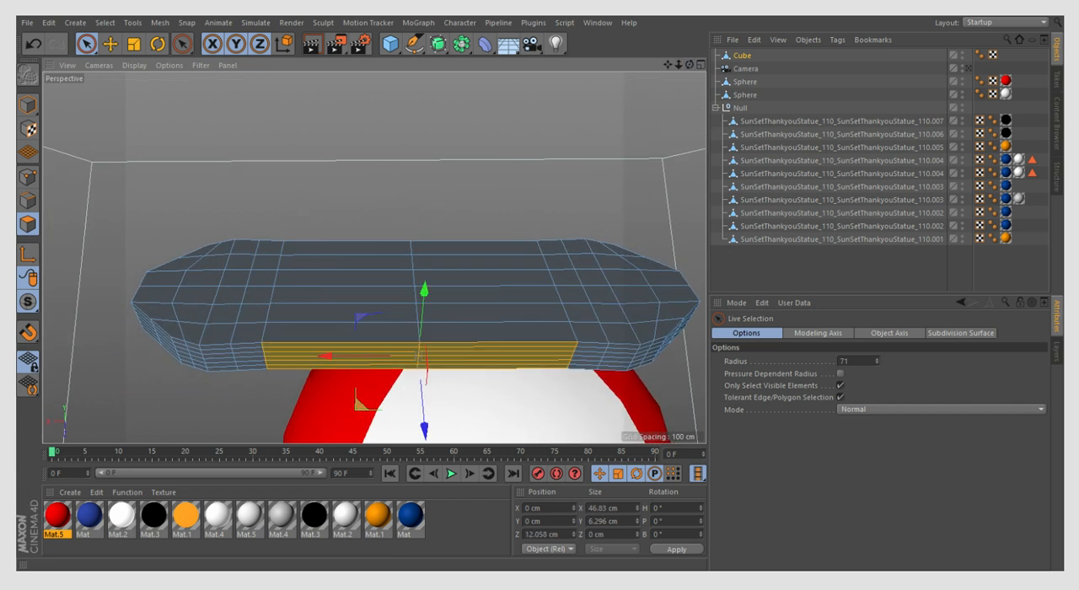
click(34, 44)
- Try to pinch the central faces to about 18.4 cm along X and 14.7 cm along Z, and undo it
click(133, 44)
drag(323, 299, 395, 310)
drag(420, 378, 426, 339)
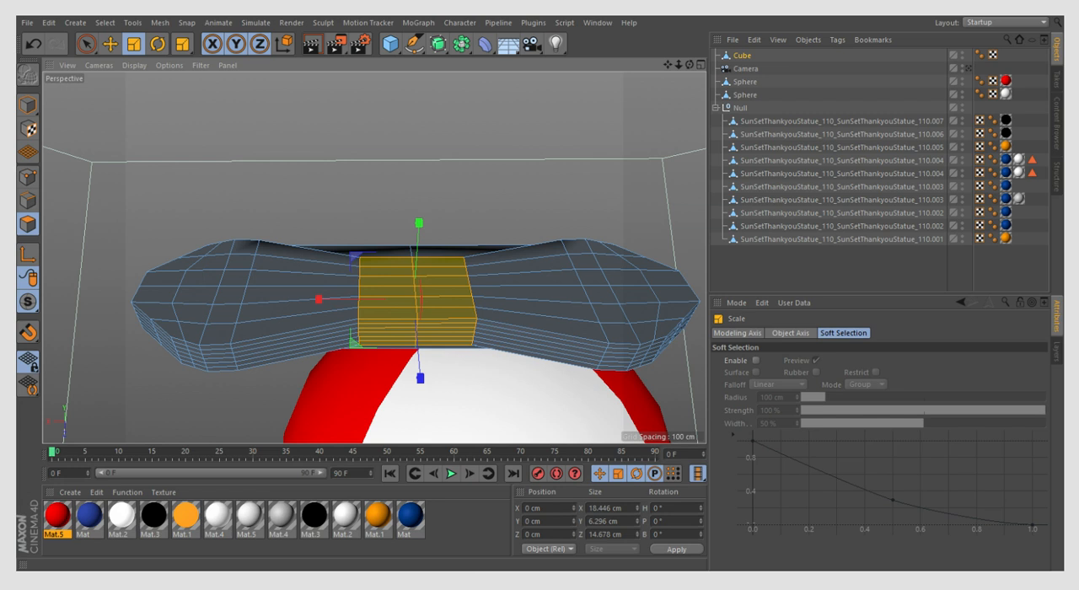
click(26, 48)
click(26, 48)
- Extend the central band's face selection around the far side and underside, and activate the Rotate tool
click(87, 48)
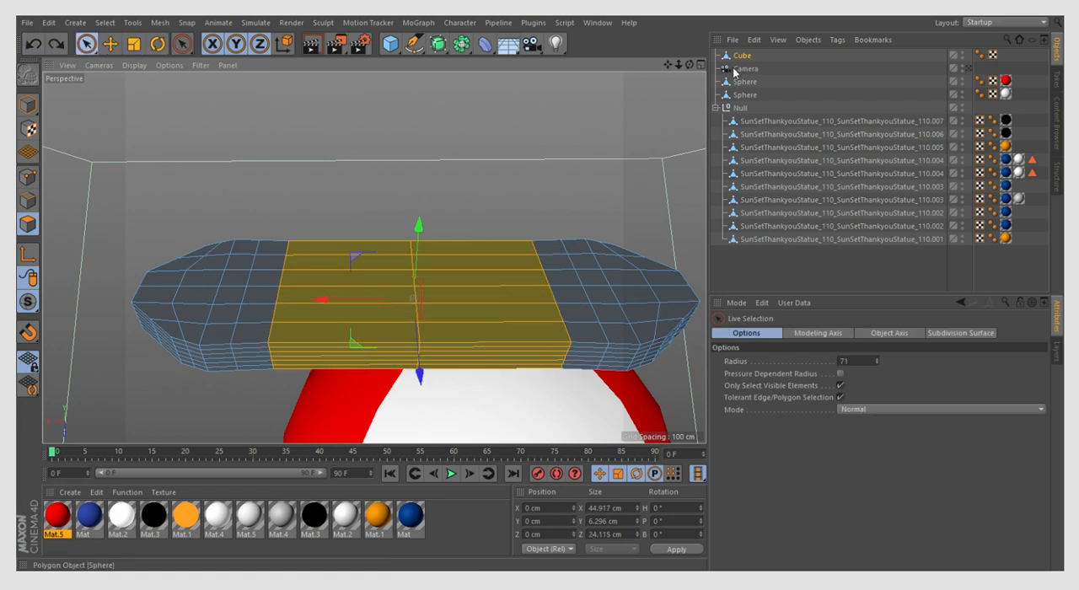
alt+drag(337, 278, 373, 257)
drag(689, 65, 690, 68)
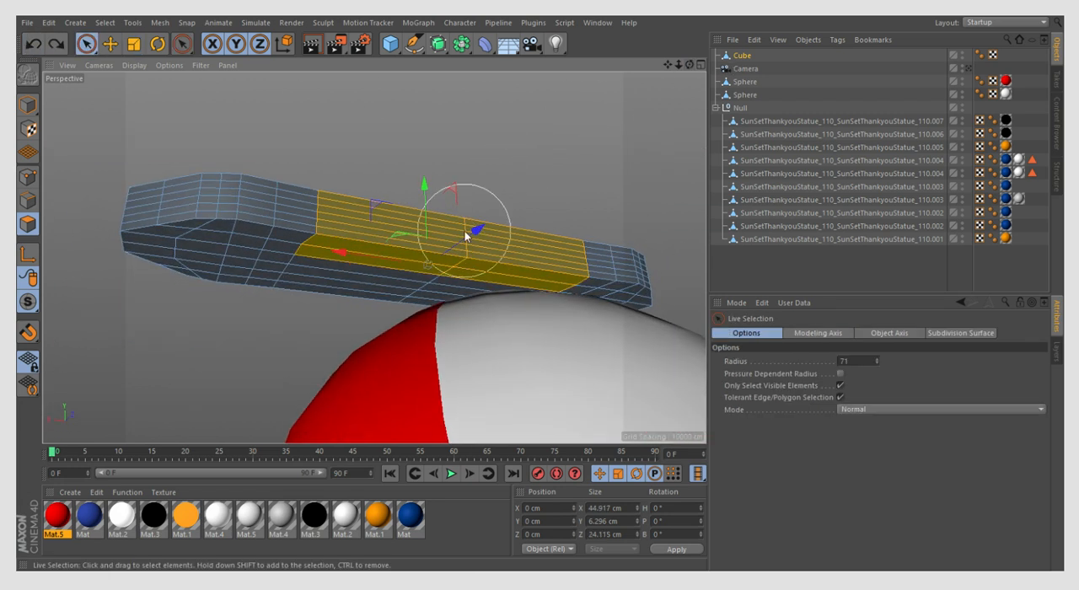
shift+drag(447, 263, 410, 310)
mouse_move(690, 65)
mouse_down()
mouse_move(706, 84)
mouse_move(759, 95)
mouse_move(774, 65)
mouse_up()
shift+click(229, 202)
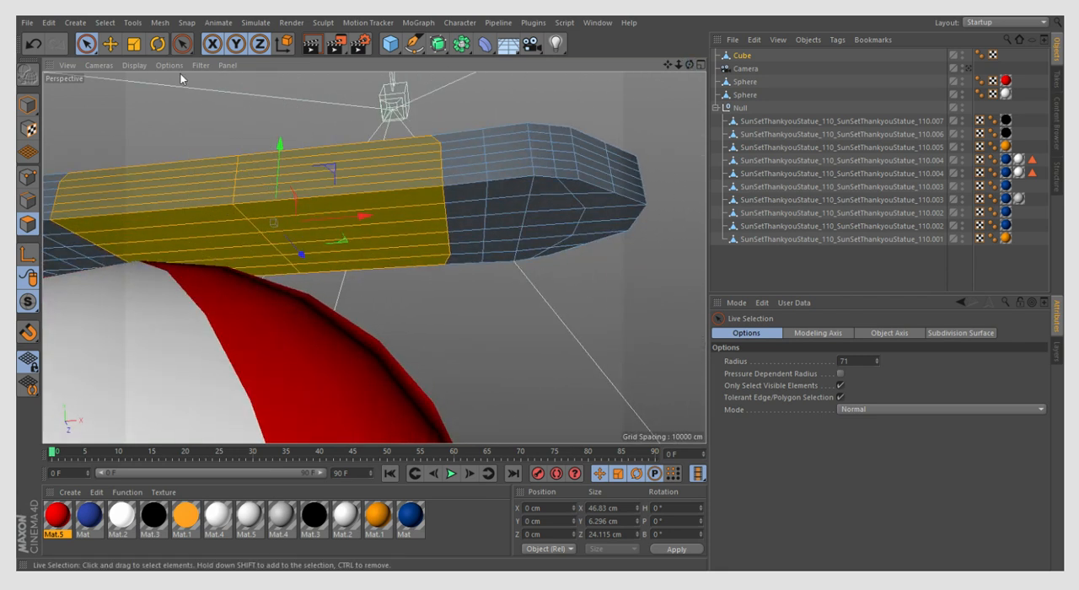
click(157, 44)
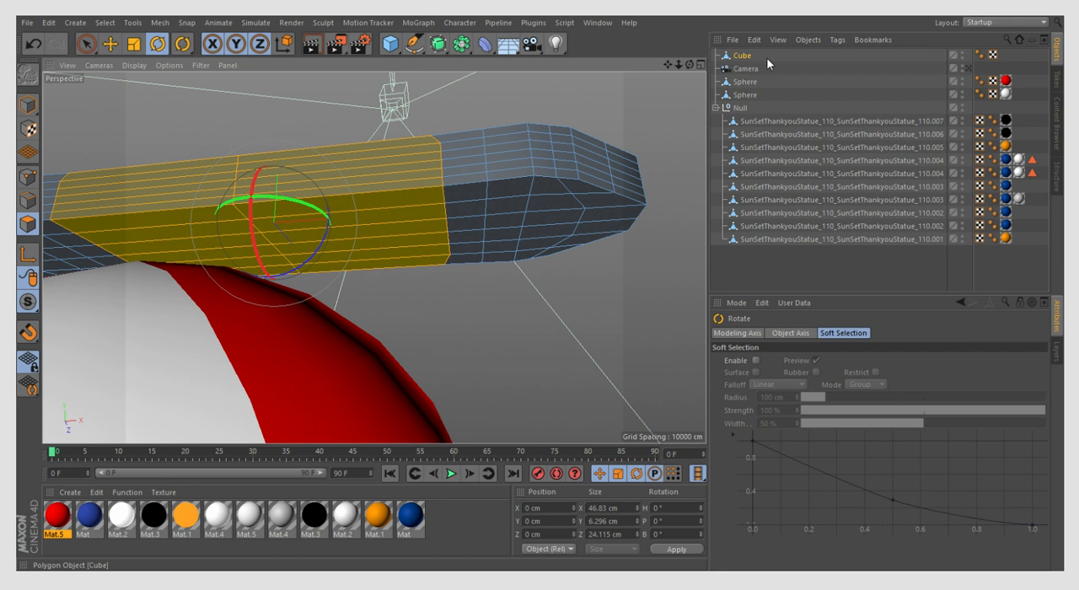
- Narrow the selected central faces of the propeller to about 8 cm along Z with the Scale tool
drag(690, 65, 670, 114)
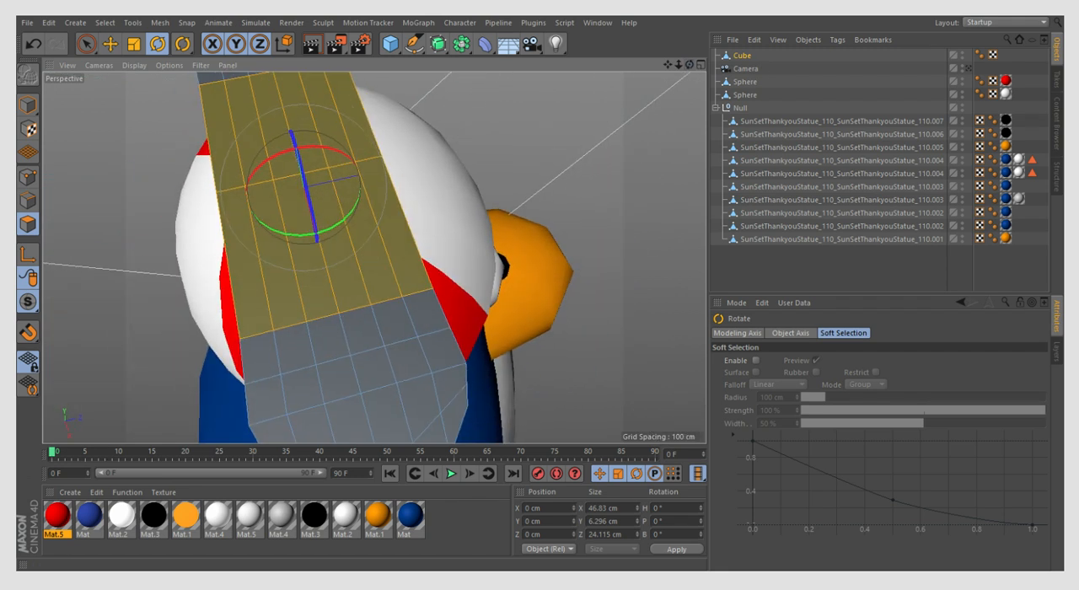
click(139, 48)
scroll(308, 202, down, 3)
scroll(286, 199, up, 3)
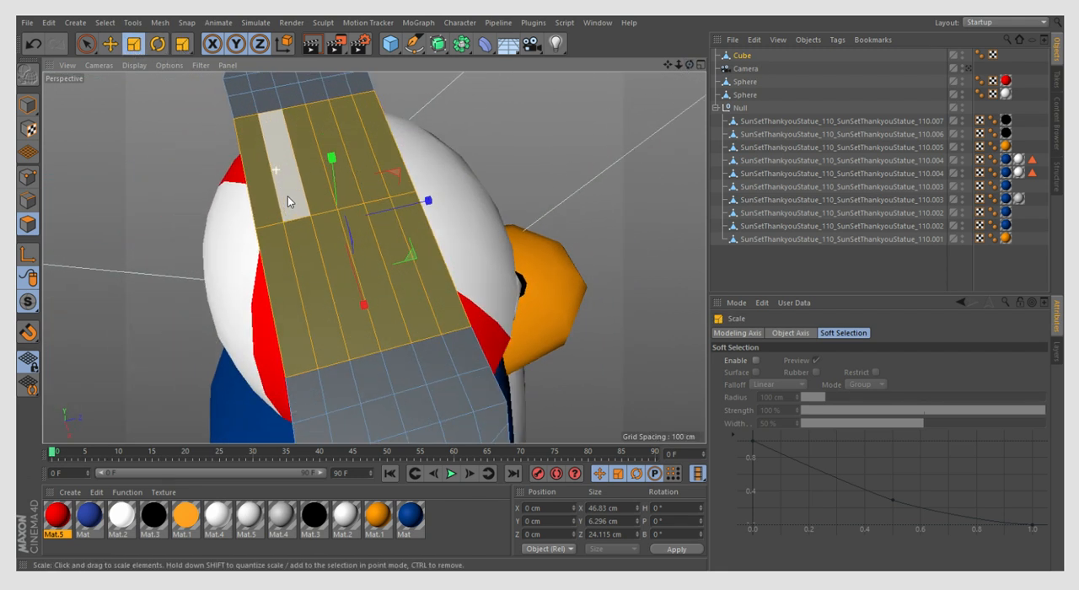
drag(416, 219, 382, 217)
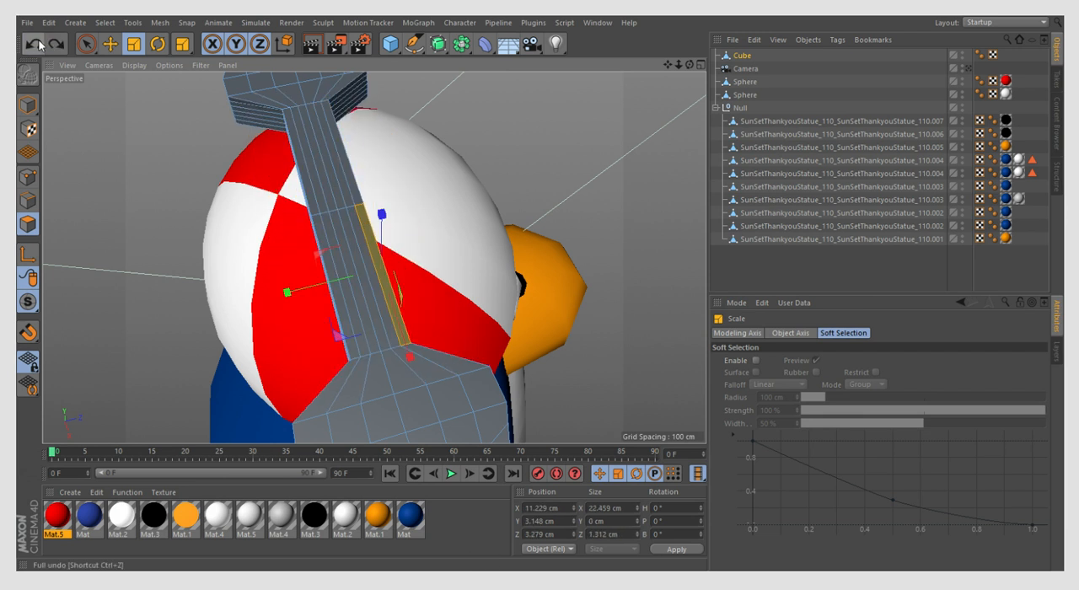
click(35, 44)
scroll(343, 240, down, 3)
drag(372, 294, 367, 269)
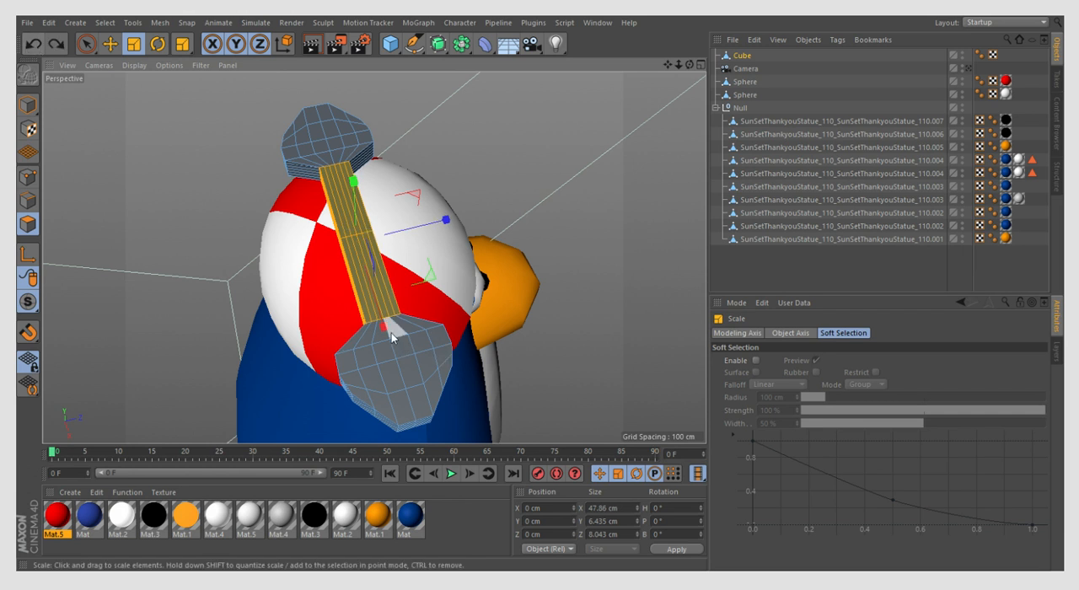
- Shorten the central band to about 6.6 cm along X and widen it to about 10.9 cm along Z
drag(381, 326, 363, 258)
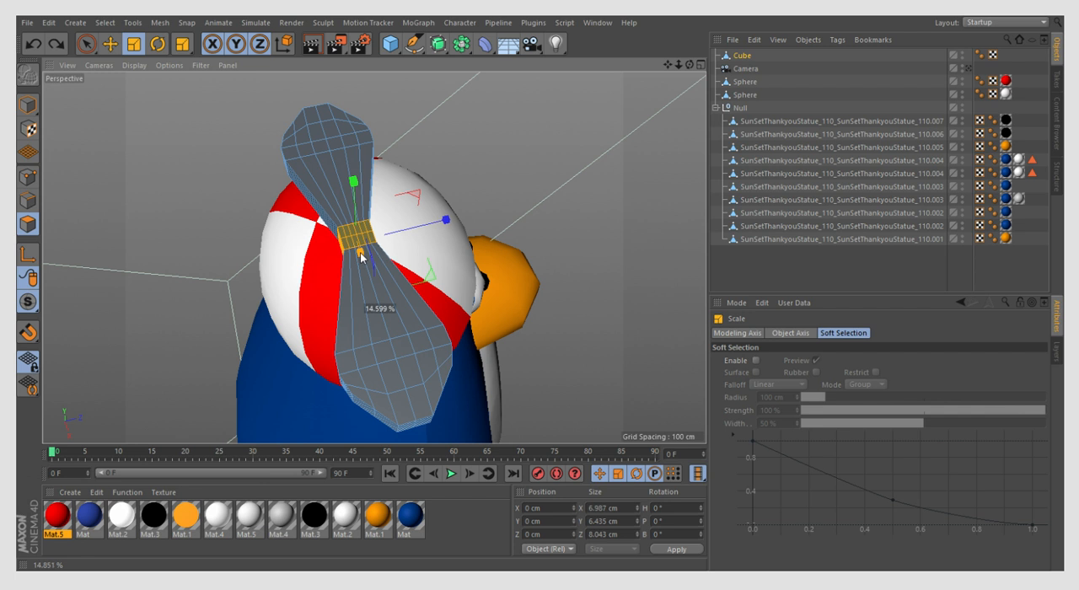
scroll(361, 254, up, 2)
click(365, 261)
drag(361, 254, 419, 233)
click(34, 46)
click(25, 100)
scroll(507, 189, down, 2)
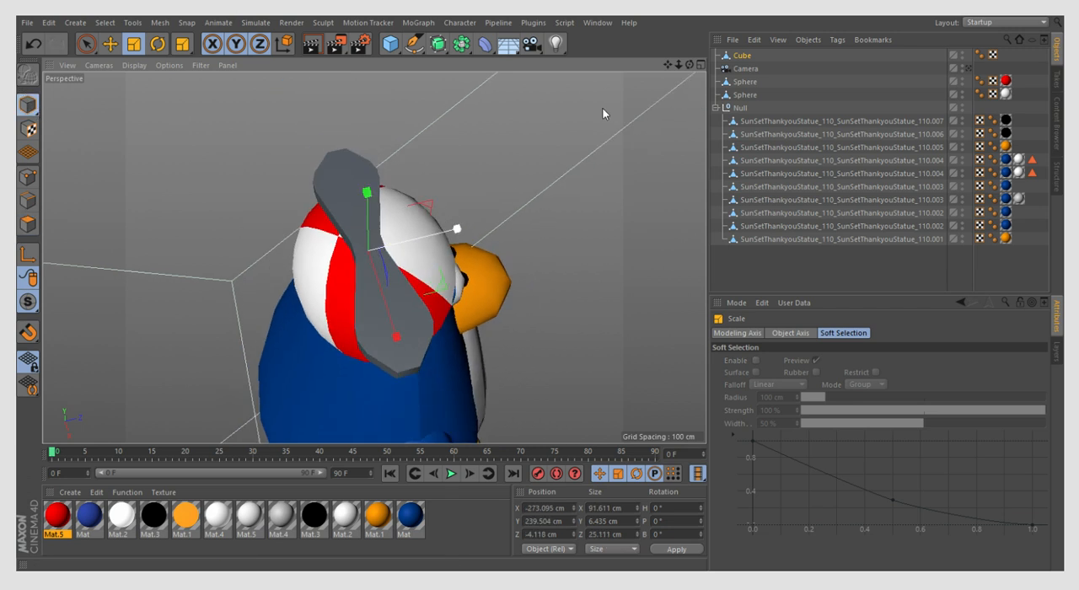
- Narrow the central band's faces to about 9.55 cm along Z
drag(690, 65, 885, 71)
click(28, 224)
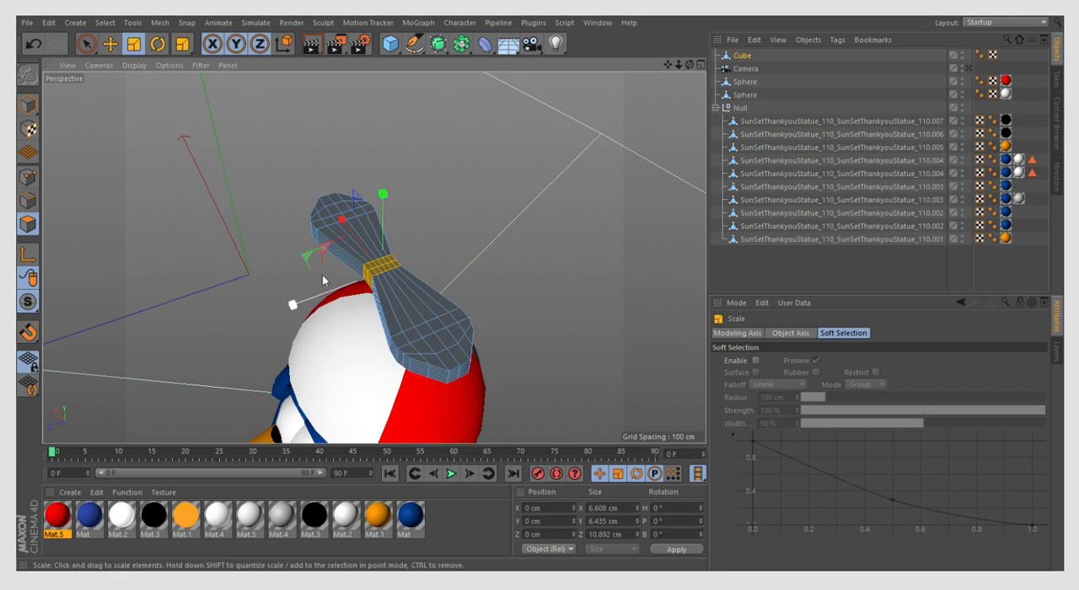
click(32, 110)
click(29, 224)
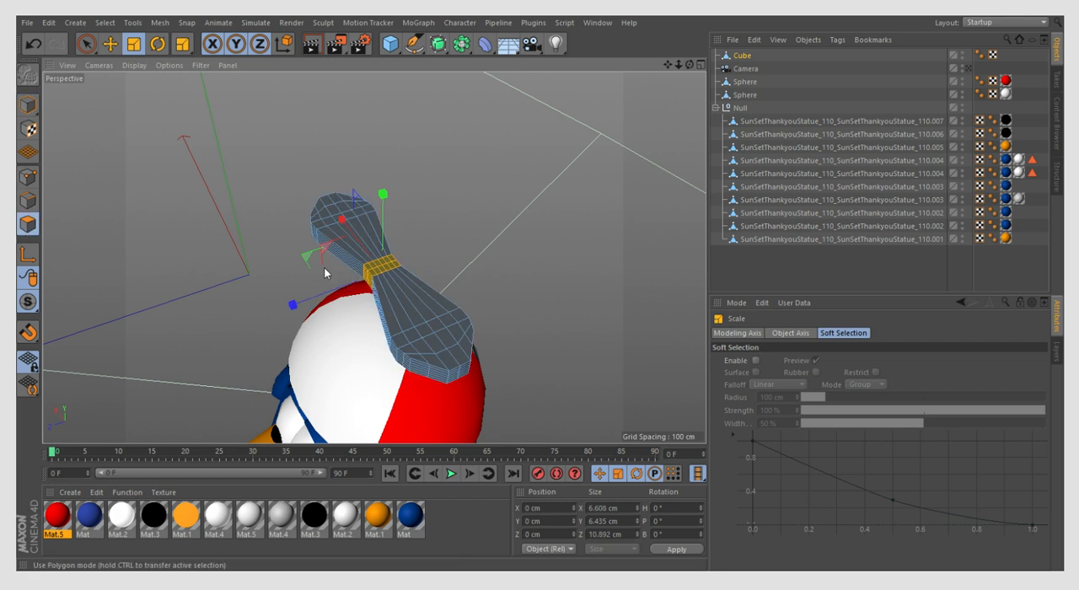
drag(335, 284, 349, 283)
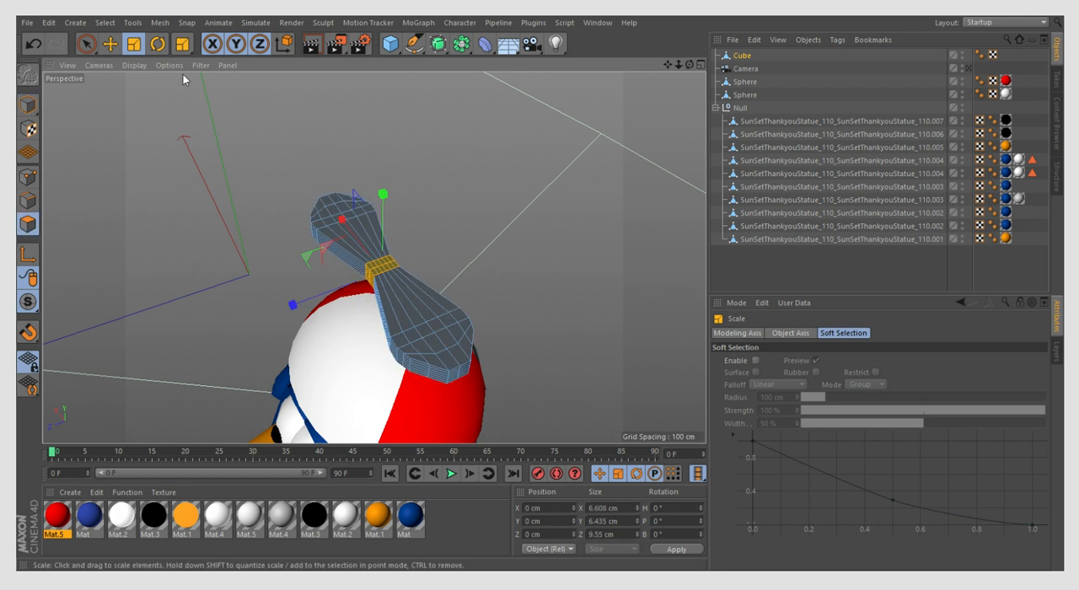
- Select the middle vertical column of points at the propeller's negative-X end with Live Selection
click(82, 48)
click(30, 177)
scroll(483, 411, up, 6)
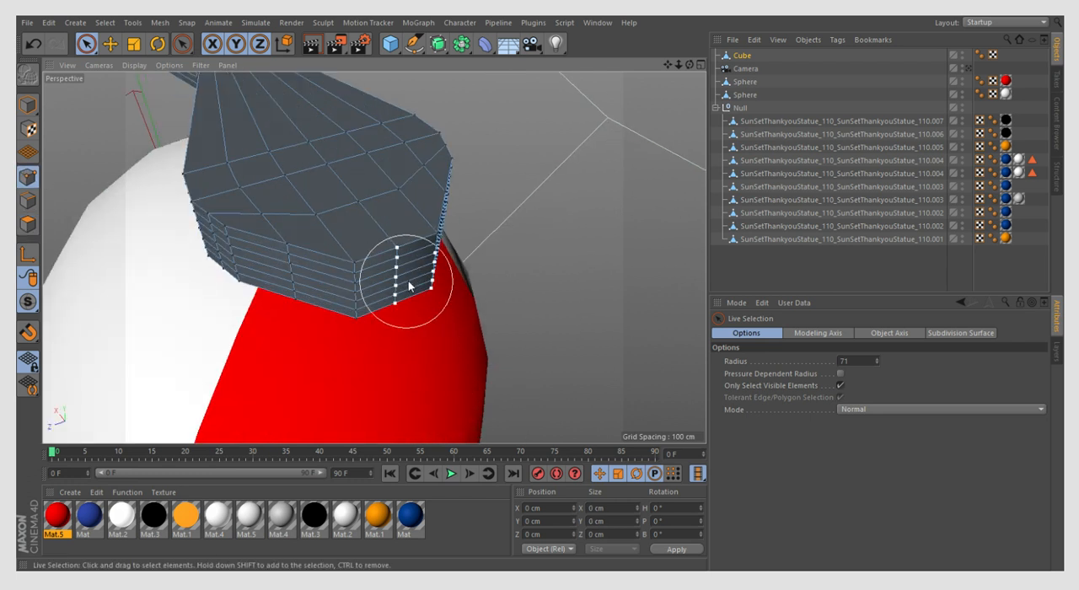
middle_drag(412, 281, 404, 281)
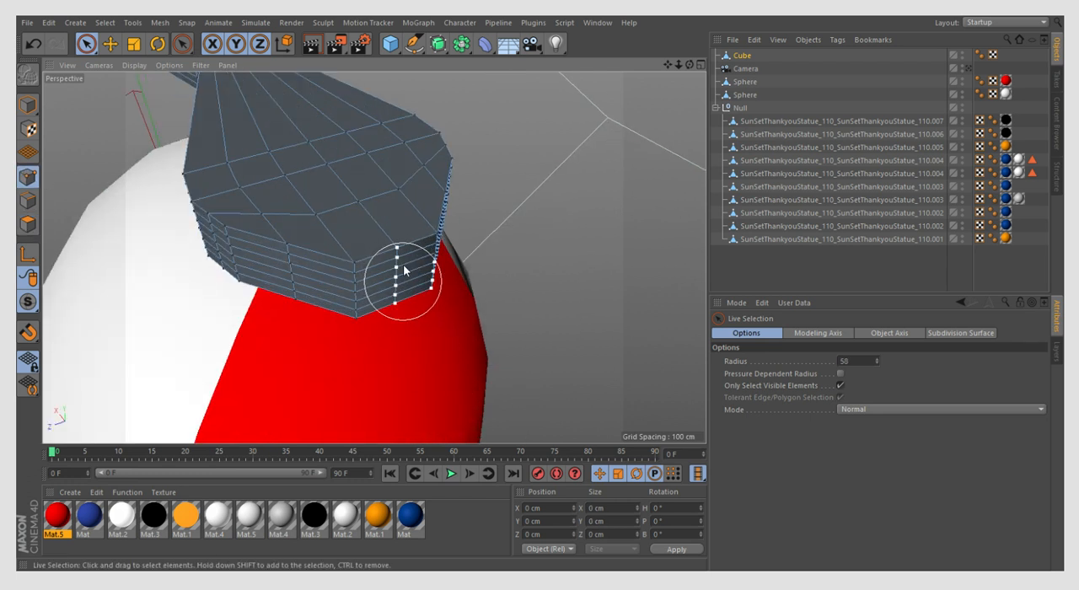
scroll(400, 257, up, 2)
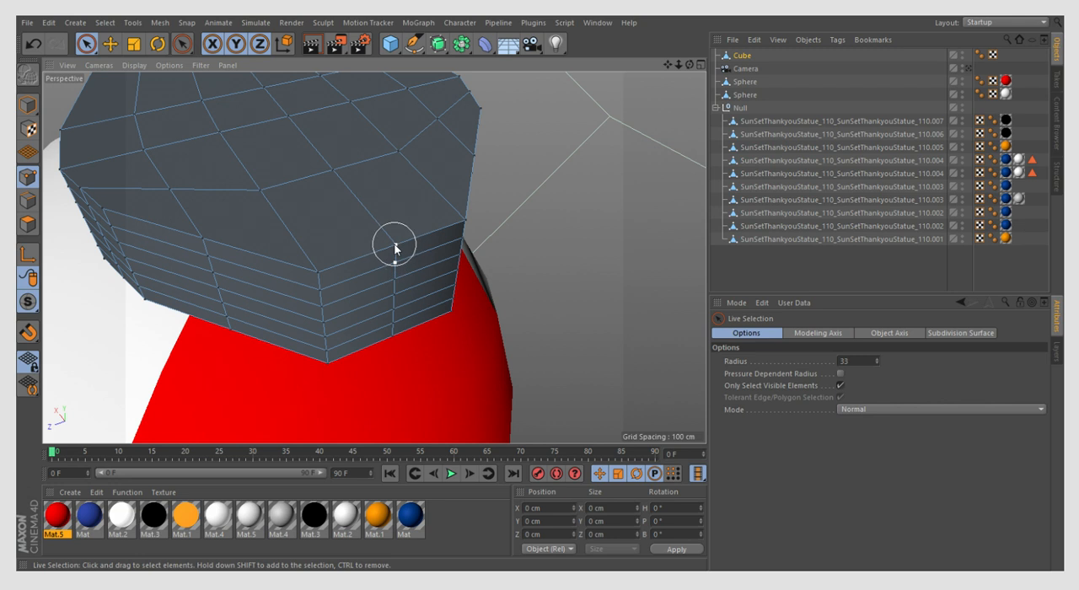
drag(390, 349, 398, 281)
drag(398, 282, 429, 261)
scroll(535, 309, down, 5)
click(32, 44)
- Add the middle column of points on the opposite blade's end to the selection
scroll(589, 305, down, 8)
drag(689, 65, 885, 59)
scroll(607, 220, down, 3)
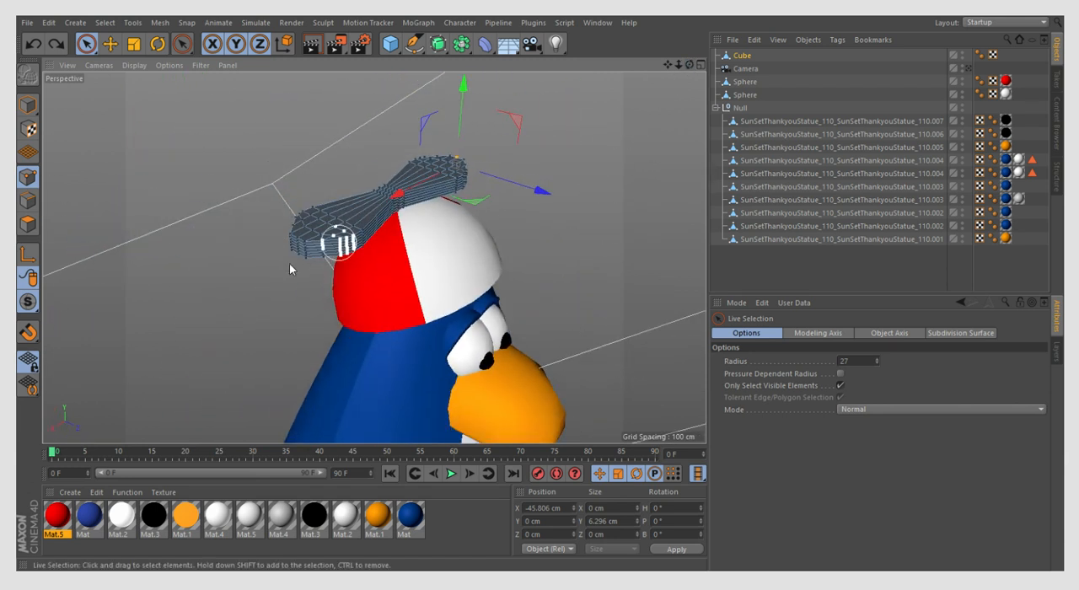
scroll(265, 261, up, 5)
scroll(360, 209, up, 2)
click(357, 203)
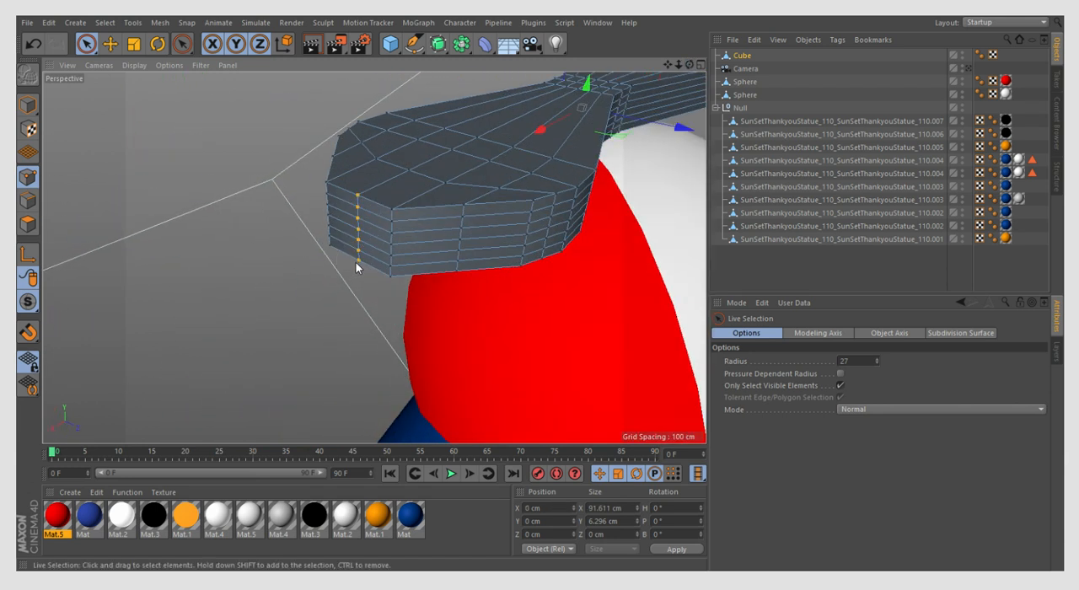
- Scale the two end columns of points outward to about 95.2 cm apart along X
key(t)
key(ctrl+z)
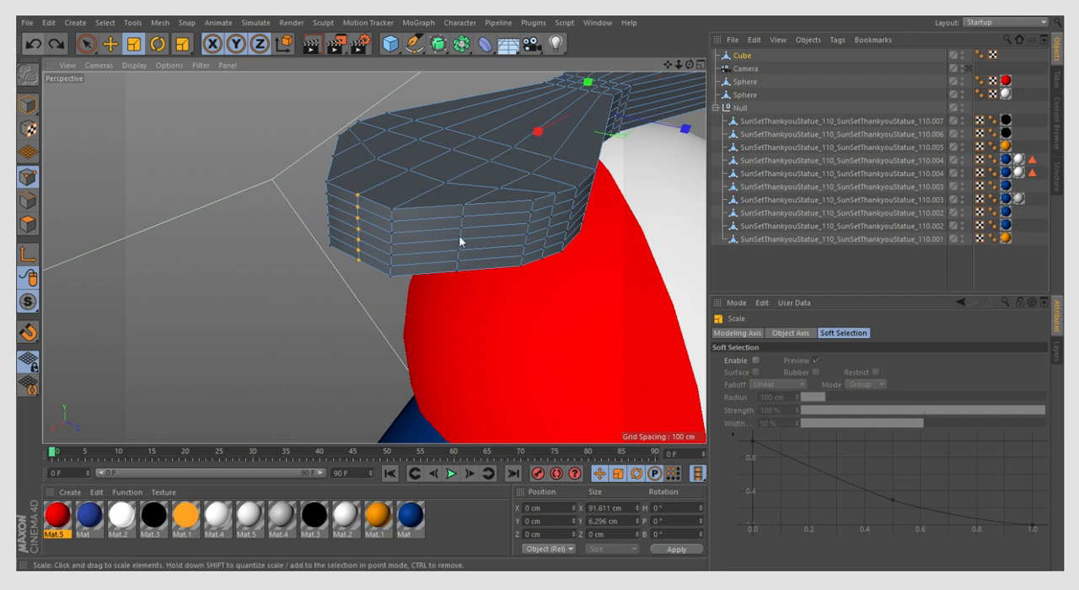
drag(550, 127, 586, 129)
click(39, 40)
click(40, 42)
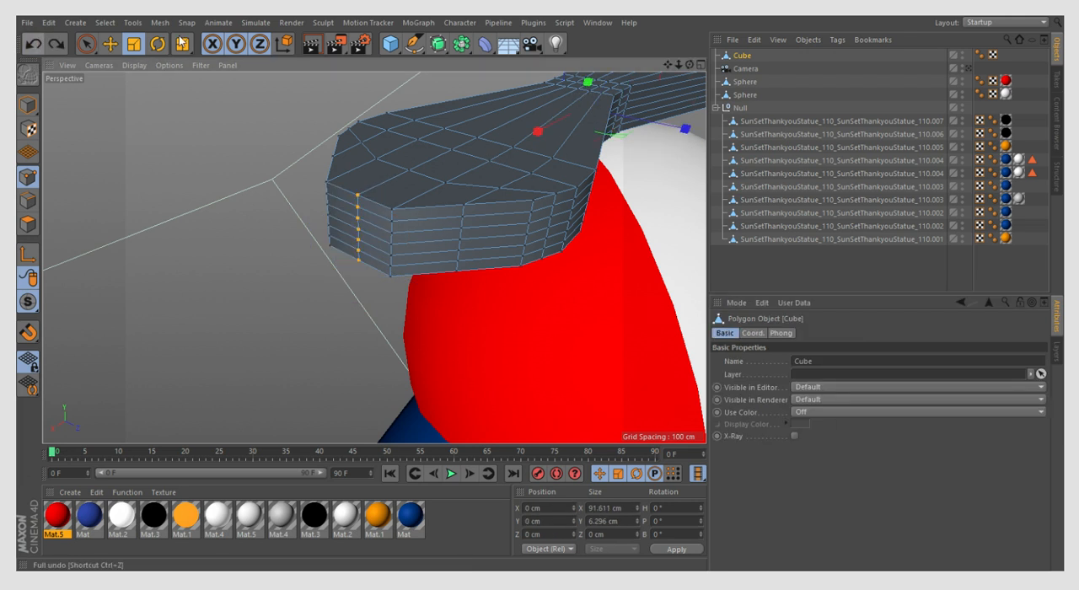
drag(690, 63, 505, 164)
drag(565, 115, 561, 111)
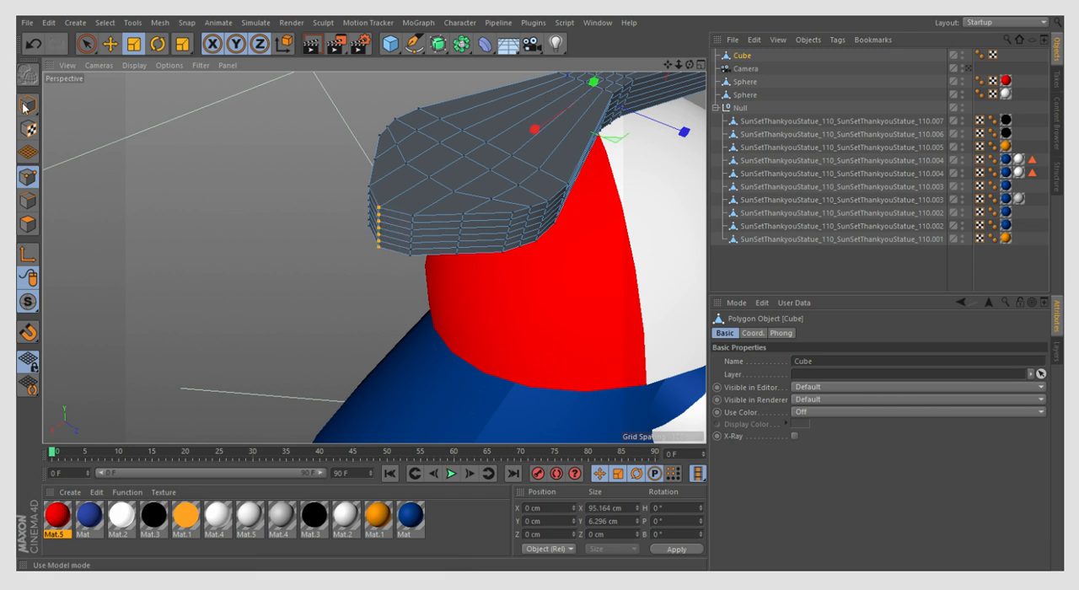
click(28, 106)
scroll(253, 291, down, 5)
- Select the two point columns flanking the middle one on the propeller's positive-X end
click(86, 44)
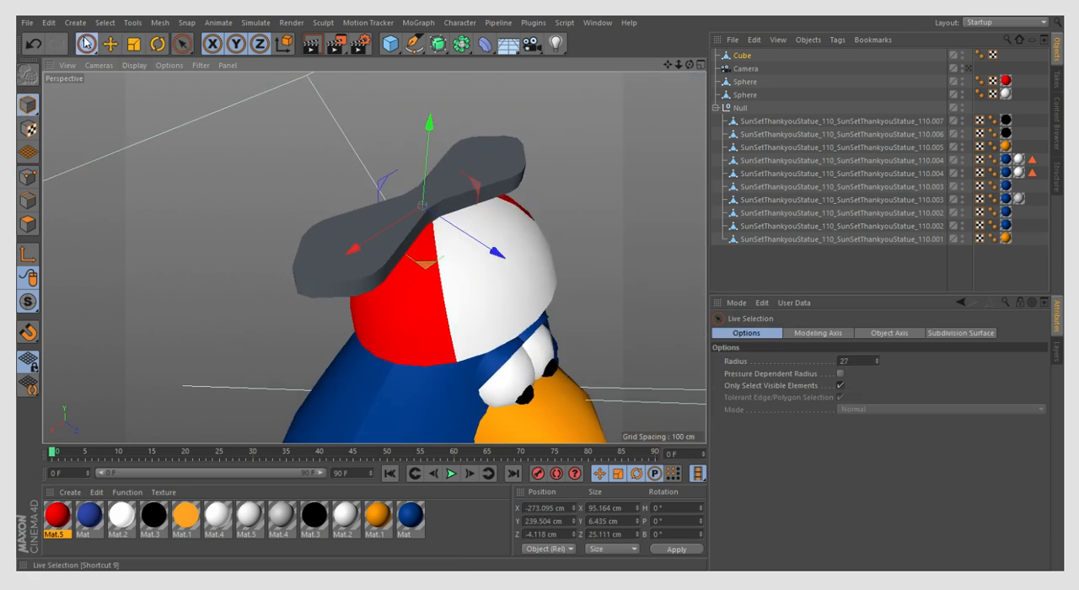
click(27, 177)
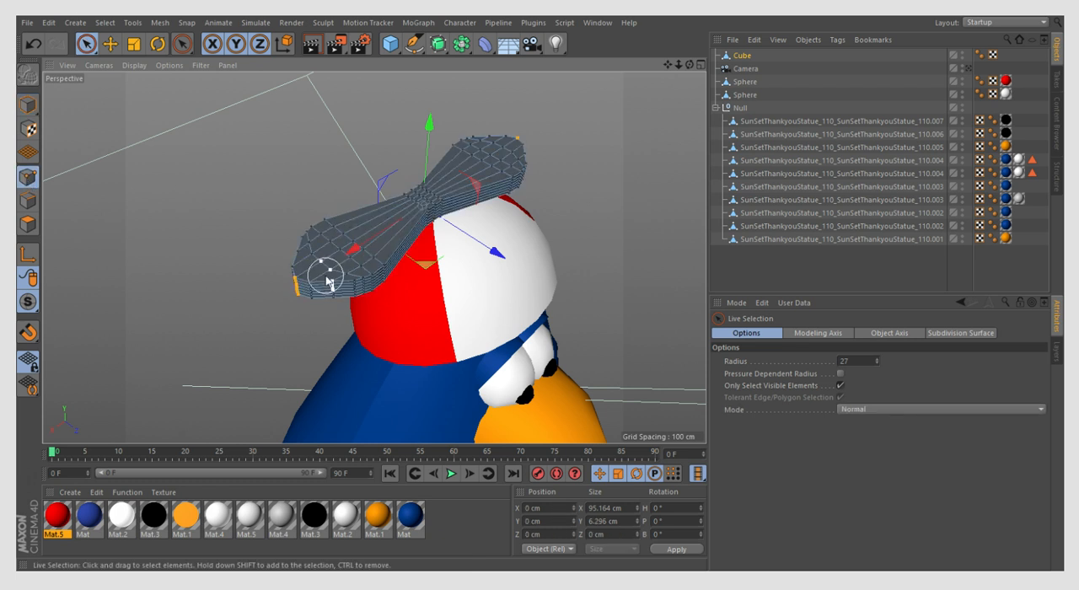
scroll(325, 273, up, 3)
click(343, 321)
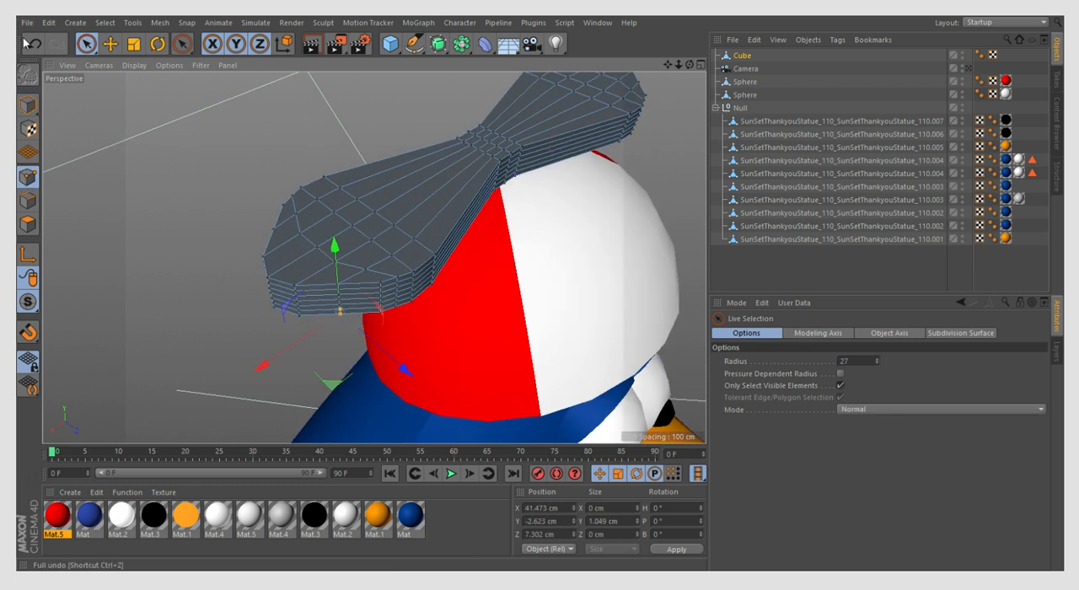
drag(692, 64, 693, 65)
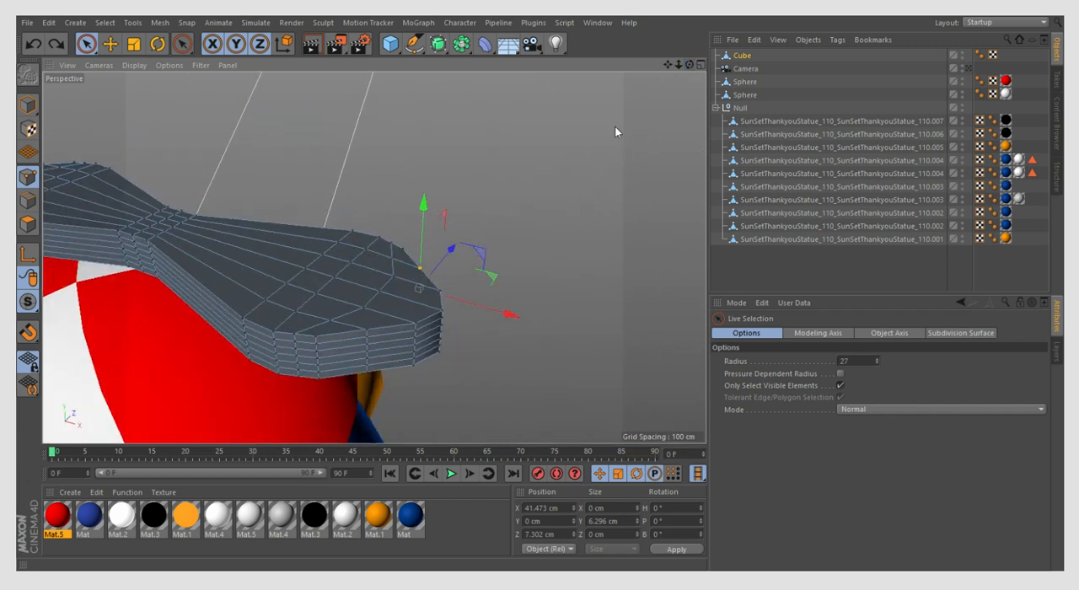
shift+drag(364, 365, 368, 333)
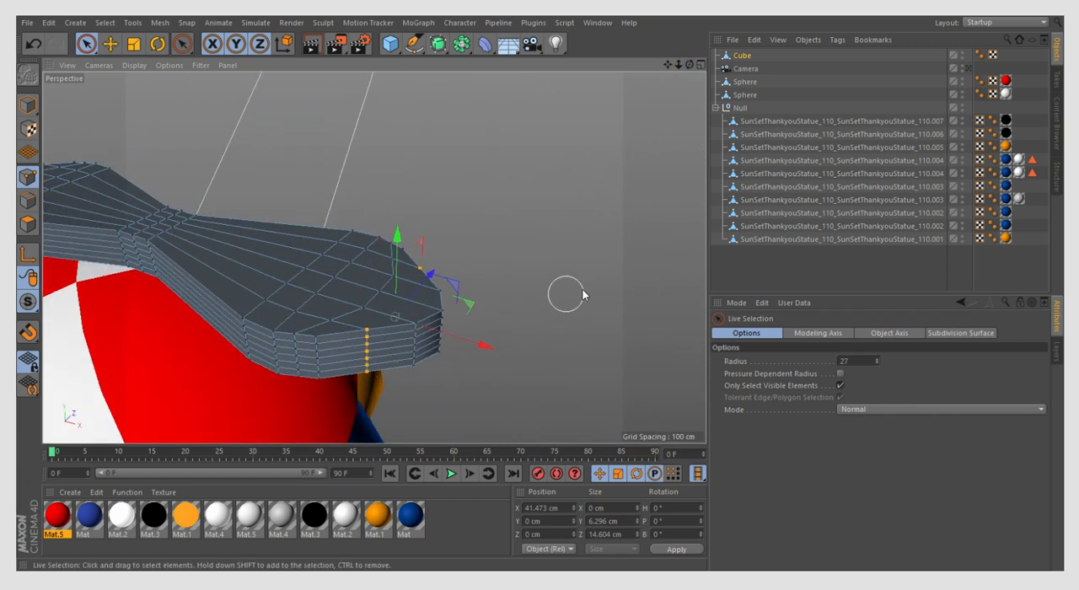
- Add the two flanking point columns on the opposite blade's end to the selection
scroll(578, 291, down, 4)
scroll(219, 238, up, 5)
drag(690, 67, 689, 69)
scroll(316, 284, up, 4)
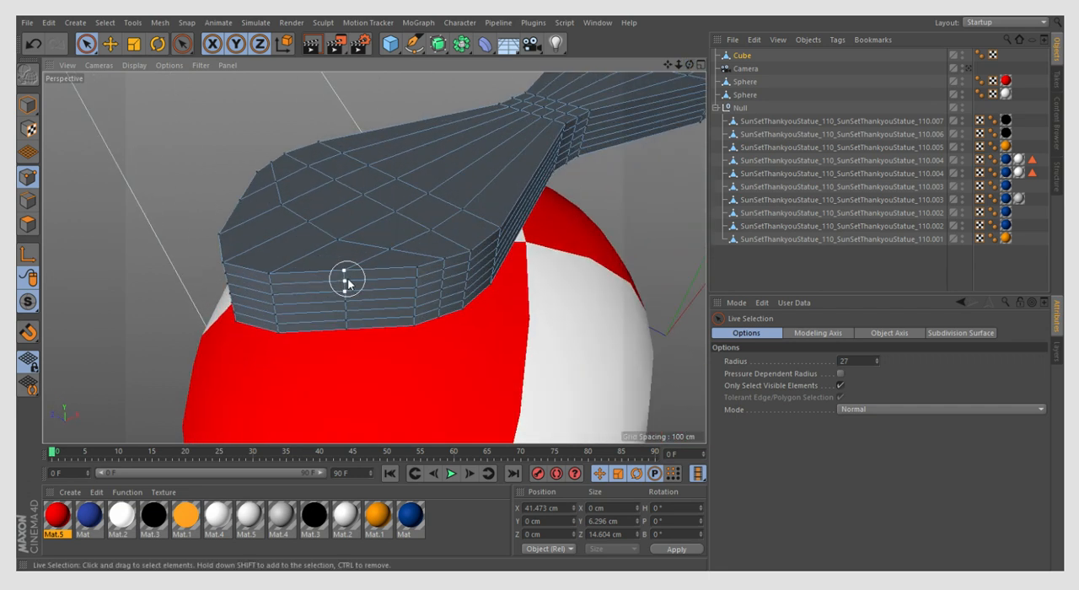
shift+click(346, 333)
drag(689, 65, 689, 67)
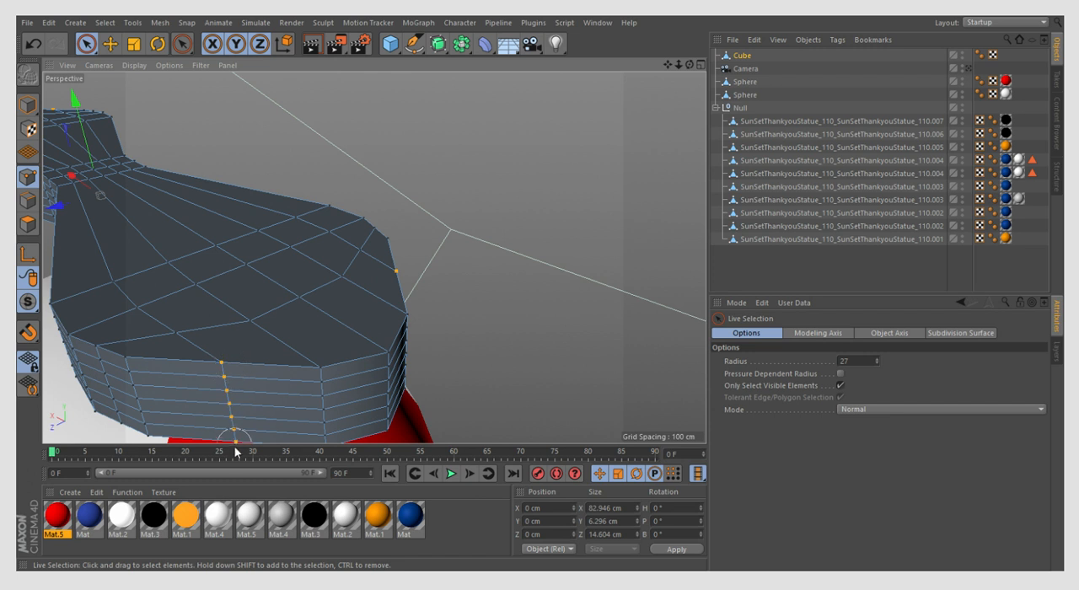
alt+drag(272, 337, 231, 362)
- Spread the four flanking point columns to about 85.7 cm along X and 15.6 cm along Z
key(t)
mouse_move(429, 195)
mouse_down()
mouse_move(470, 185)
mouse_move(445, 195)
mouse_up()
key(ctrl+z)
drag(87, 241, 84, 236)
key(e)
drag(689, 65, 735, 79)
click(134, 47)
scroll(500, 292, down, 5)
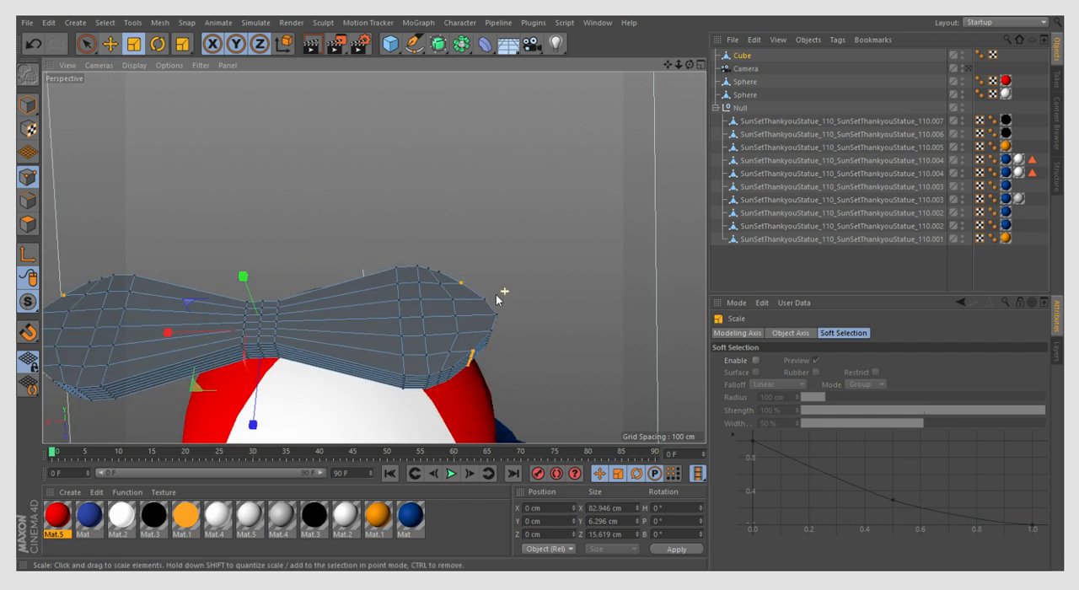
drag(186, 337, 185, 339)
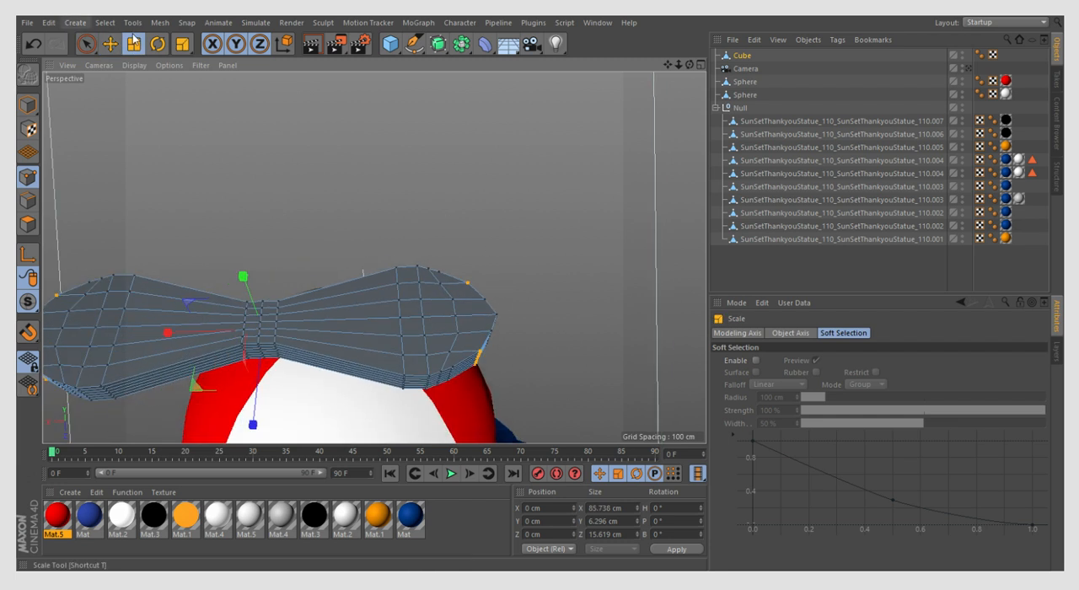
- Clear the point selection and inspect the propeller's outline in Model mode
click(87, 44)
click(469, 201)
click(30, 107)
scroll(511, 216, down, 4)
scroll(126, 324, up, 4)
- Select the middle column of points at the tip of the propeller's positive-X blade
click(28, 176)
drag(691, 65, 788, 118)
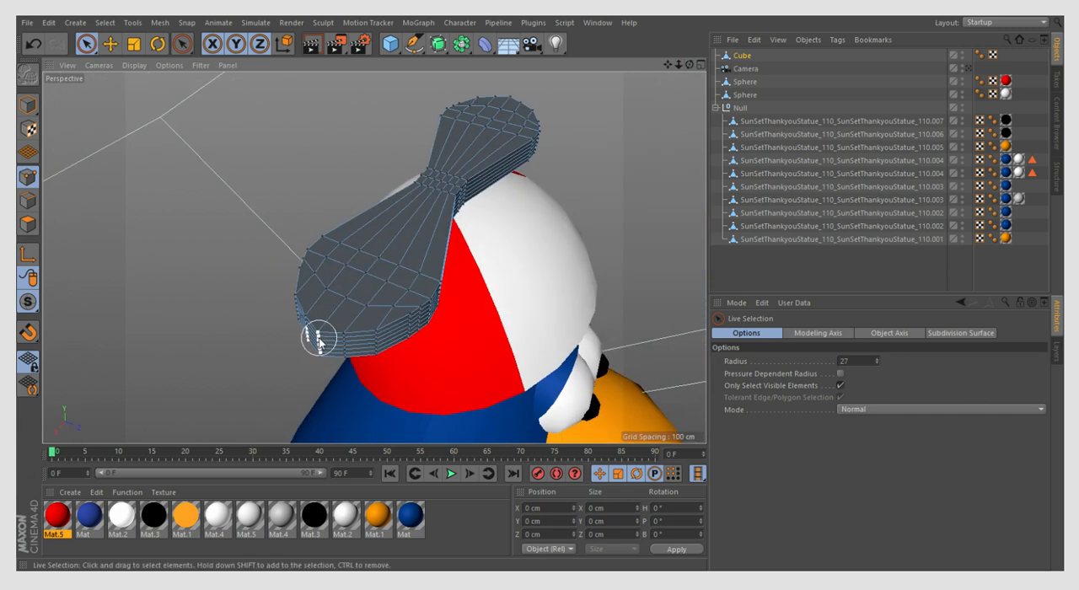
scroll(321, 337, up, 3)
drag(321, 337, 315, 380)
scroll(221, 368, down, 3)
scroll(221, 368, down, 1)
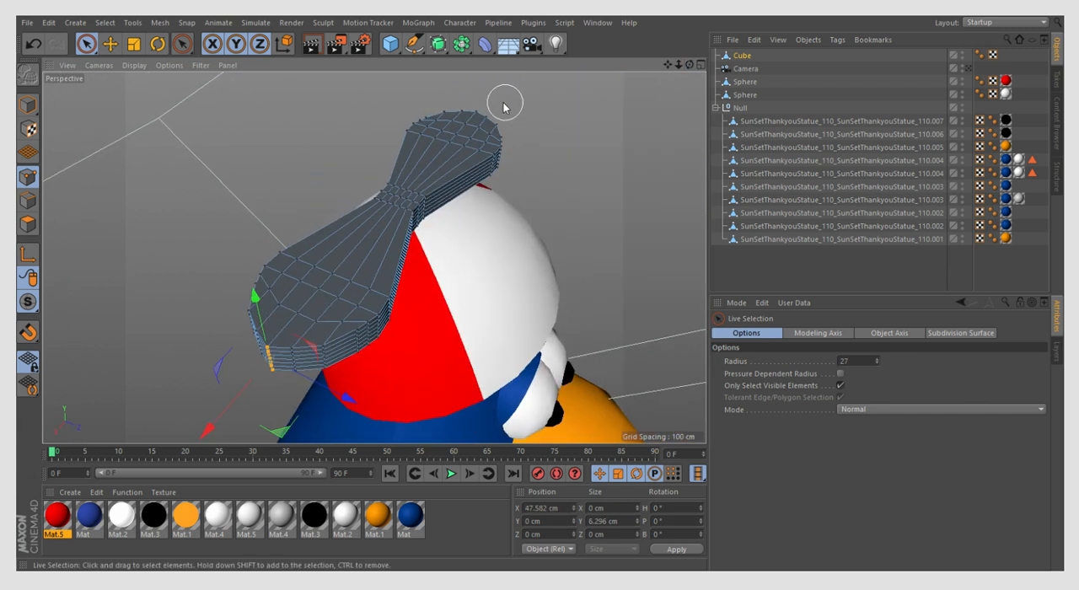
- Extend the selection with the middle column of points at the opposite blade's tip
scroll(504, 105, up, 4)
drag(692, 65, 611, 74)
alt+drag(95, 118, 194, 198)
scroll(194, 197, down, 3)
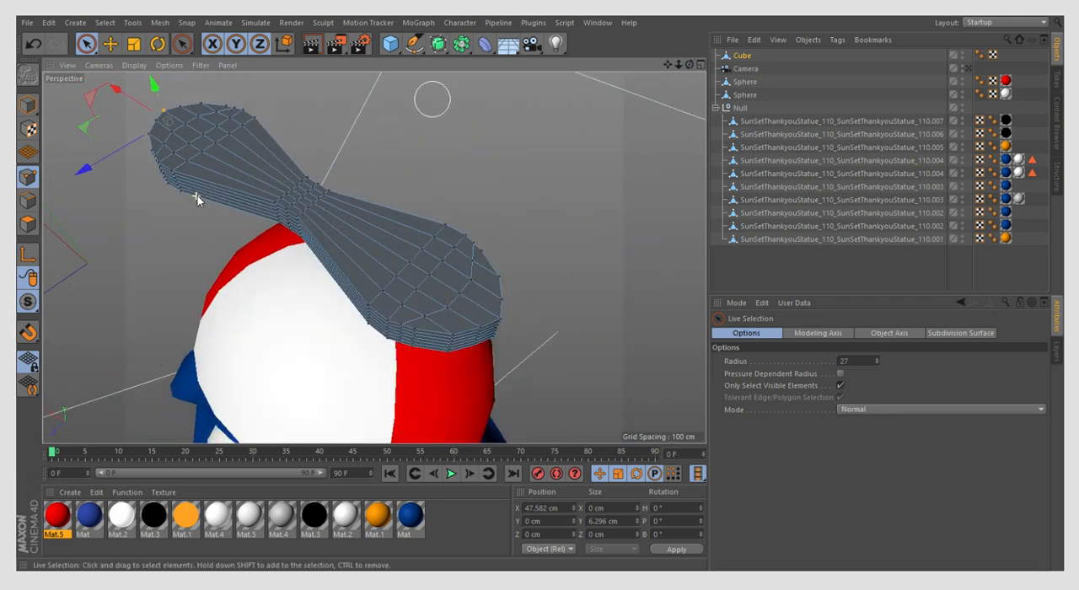
scroll(443, 317, up, 5)
drag(420, 253, 419, 309)
drag(692, 65, 636, 74)
ctrl+drag(456, 294, 461, 335)
drag(690, 65, 735, 67)
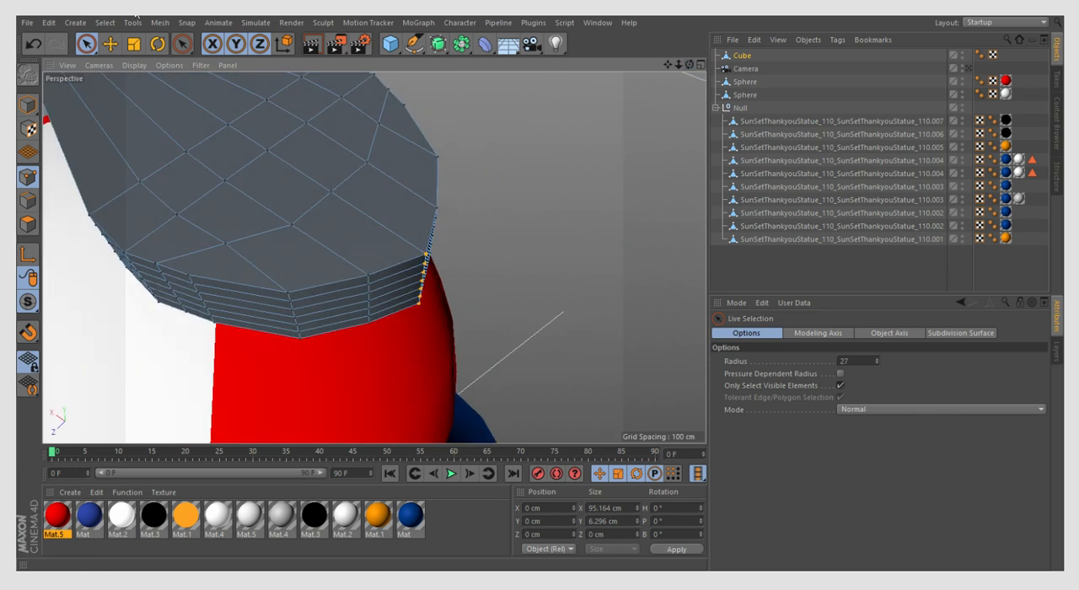
- Pull the two tip columns inward to about 93.7 cm apart along X, and clear the selection
click(134, 43)
scroll(473, 357, down, 5)
drag(193, 149, 196, 151)
click(354, 146)
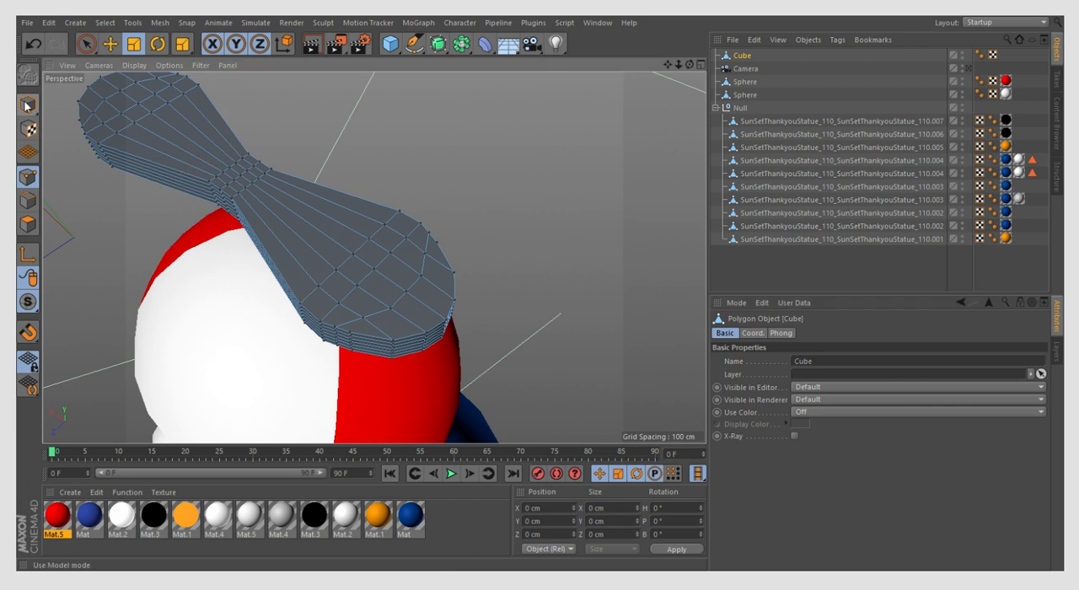
click(28, 105)
scroll(460, 230, down, 4)
- Select the propeller object and thin it to about 3.9 cm along Y
double_click(723, 69)
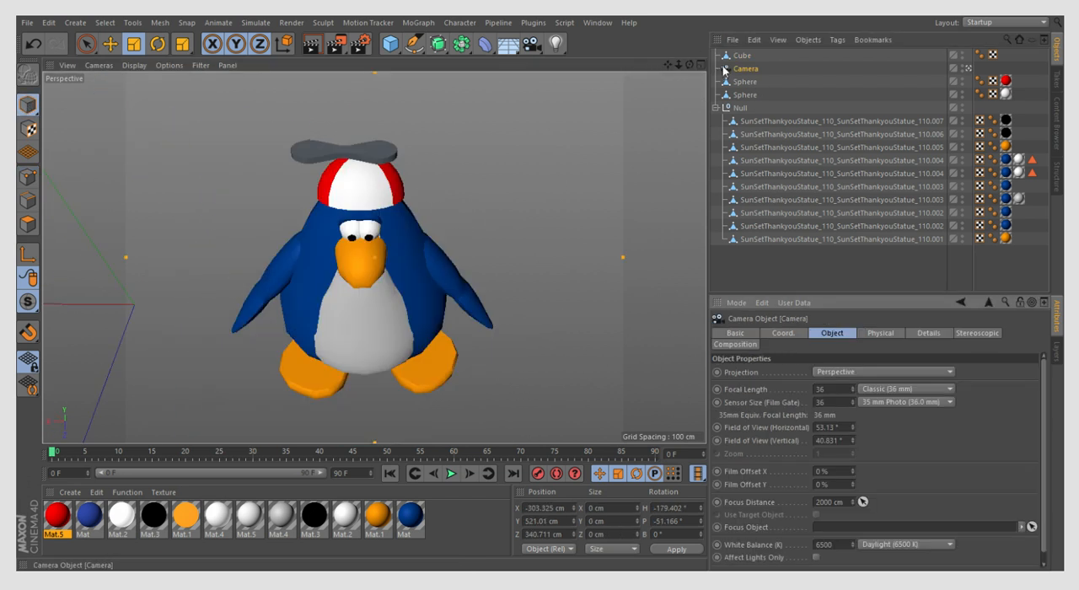
click(730, 58)
mouse_move(345, 108)
mouse_down()
mouse_move(348, 126)
mouse_move(357, 98)
mouse_up()
- Tilt the propeller to about 32° pitch and move it to about -289.2 cm along X, above the hat
click(158, 45)
key(e)
mouse_move(302, 153)
mouse_down()
mouse_move(293, 153)
mouse_move(306, 153)
mouse_up()
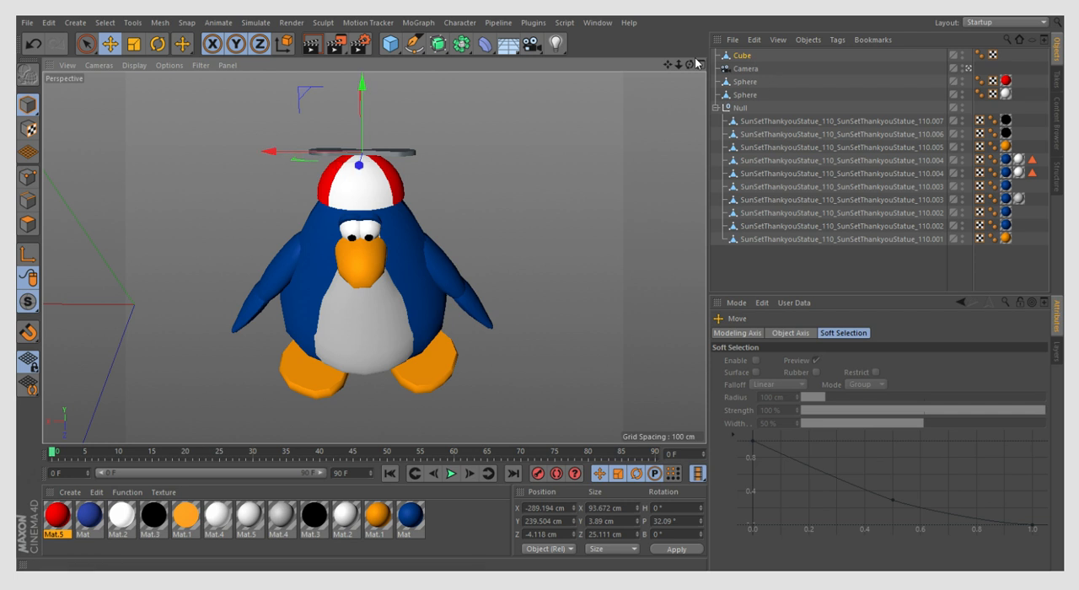
- Thin the propeller to about 3.7 cm along Y, and select the Camera object
click(133, 44)
drag(363, 122, 365, 123)
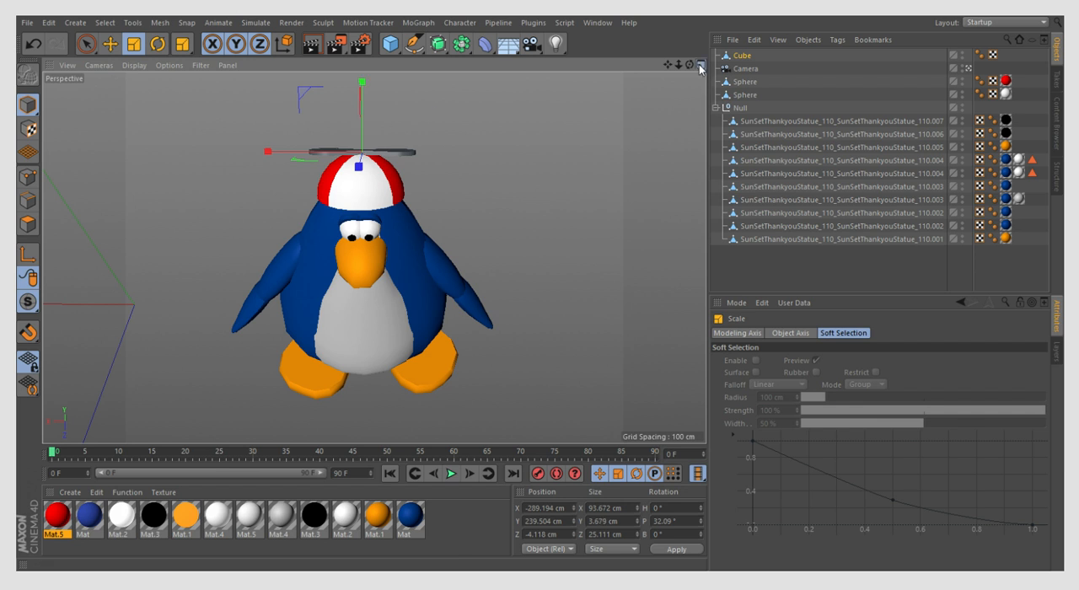
click(700, 65)
click(368, 65)
click(725, 71)
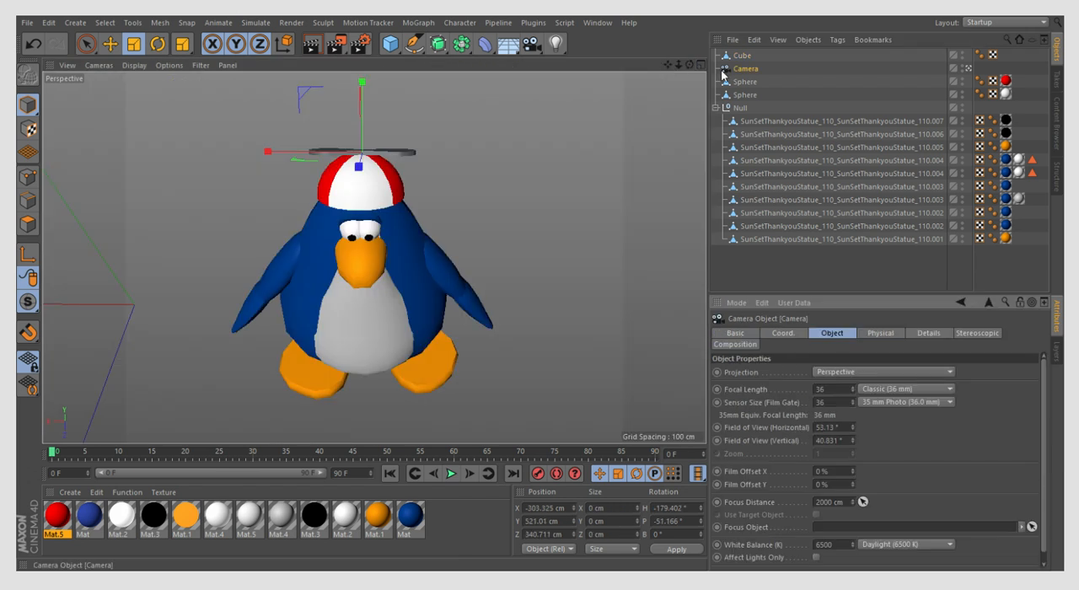
- Select the propeller outside the camera view and lower it onto the cap, to about 233.5 cm in Y and -13.7 cm in Z
click(968, 69)
drag(690, 65, 581, 55)
click(727, 58)
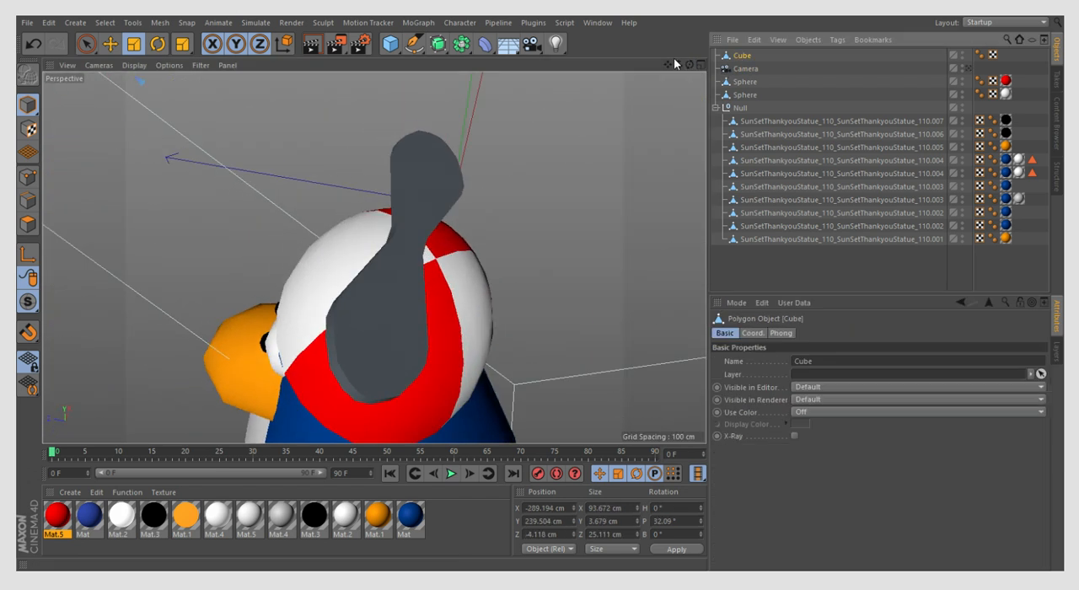
click(114, 44)
drag(379, 209, 398, 226)
scroll(346, 174, down, 4)
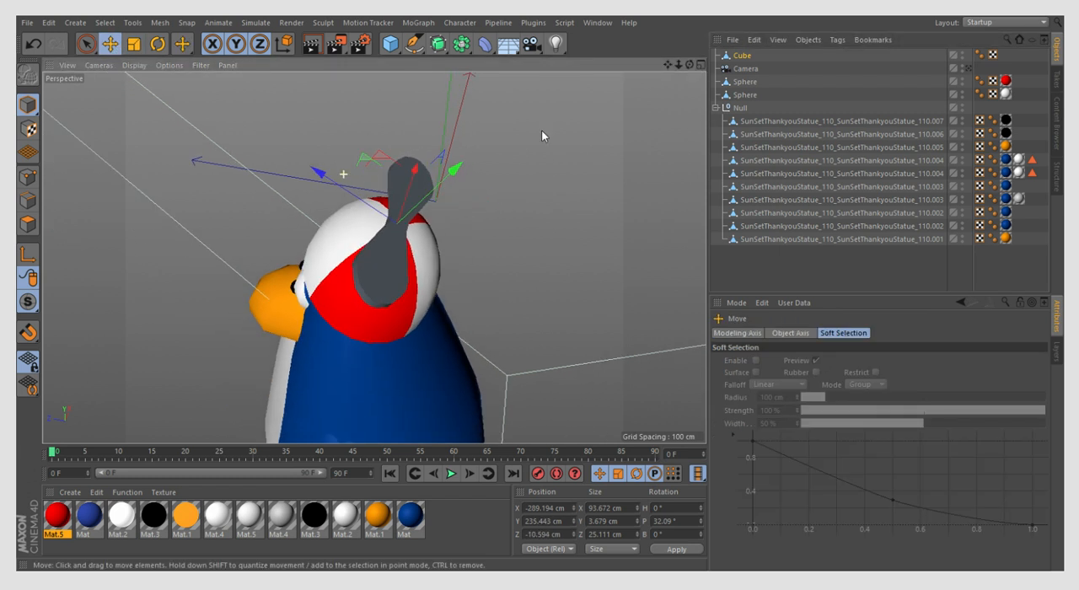
drag(690, 65, 777, 110)
drag(295, 225, 295, 224)
drag(690, 65, 621, 44)
scroll(431, 289, up, 3)
- Tilt the propeller to about 30.8° pitch and seat it at about 231.8 cm in Y and -13.1 cm in Z
click(154, 48)
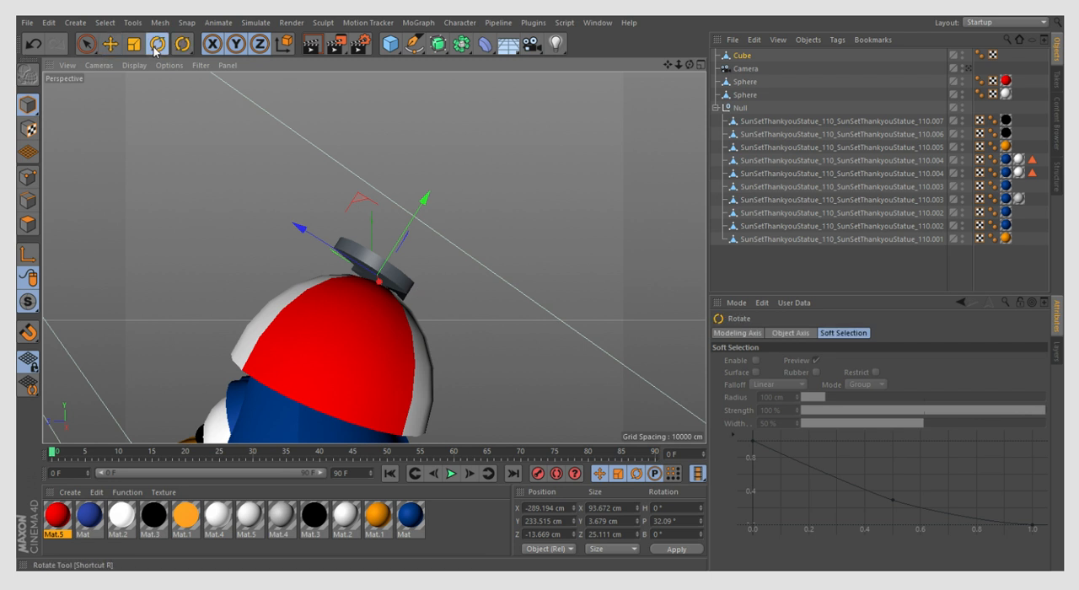
drag(380, 219, 327, 256)
click(110, 44)
scroll(392, 280, up, 3)
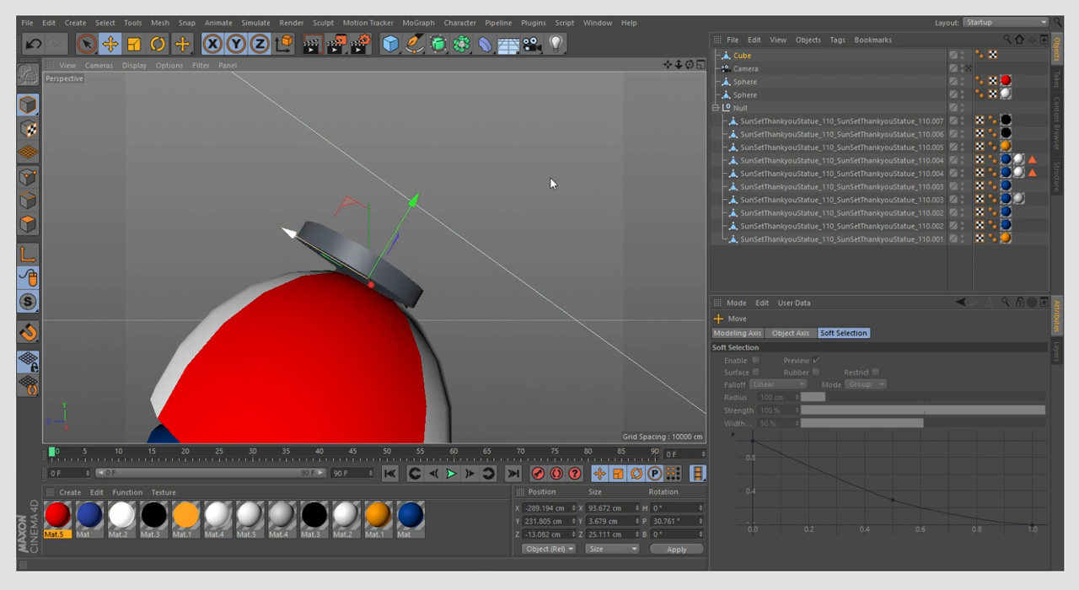
drag(690, 65, 797, 65)
key(s)
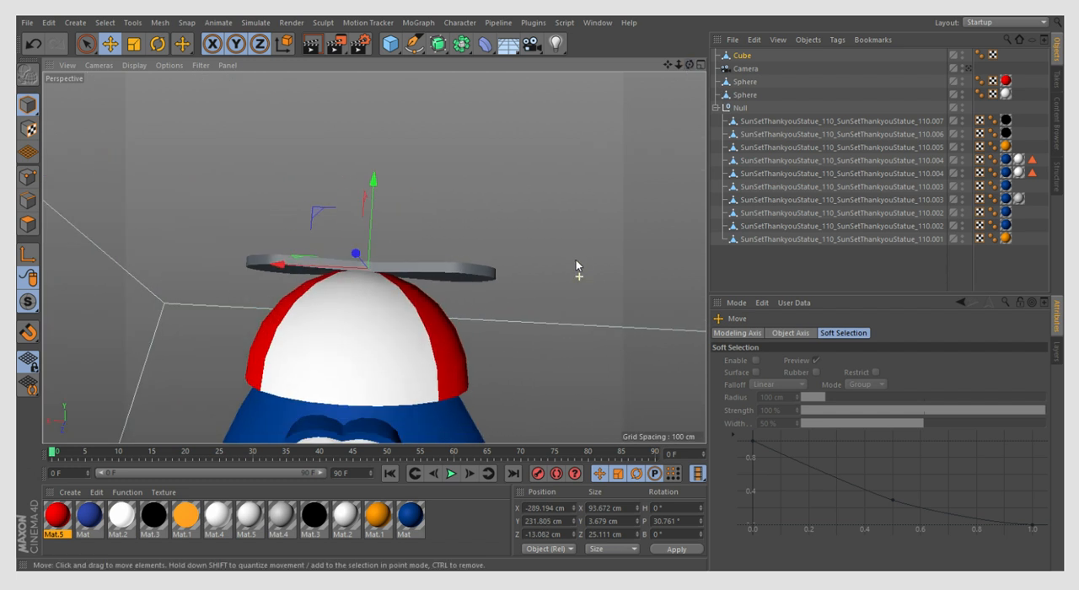
- Show the penguin full size from the Top view with shaded display instead of wireframe
click(701, 65)
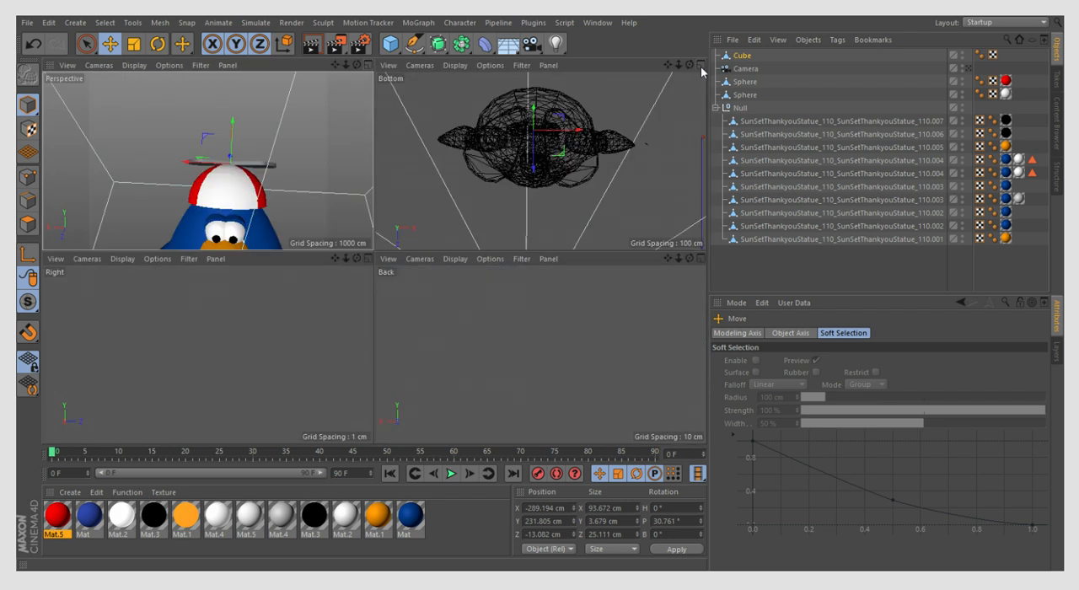
click(701, 66)
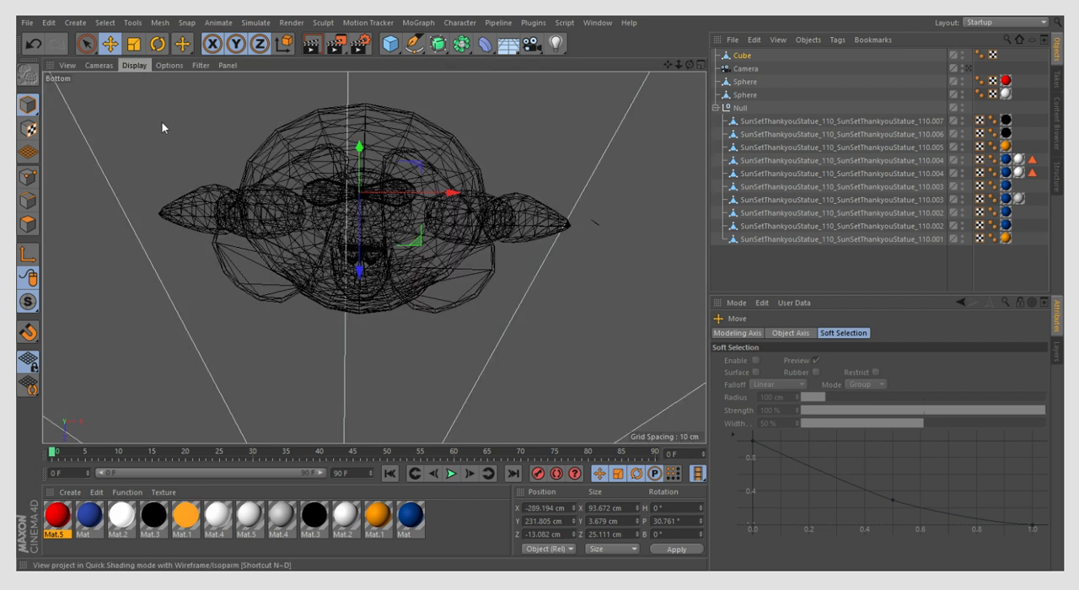
click(89, 65)
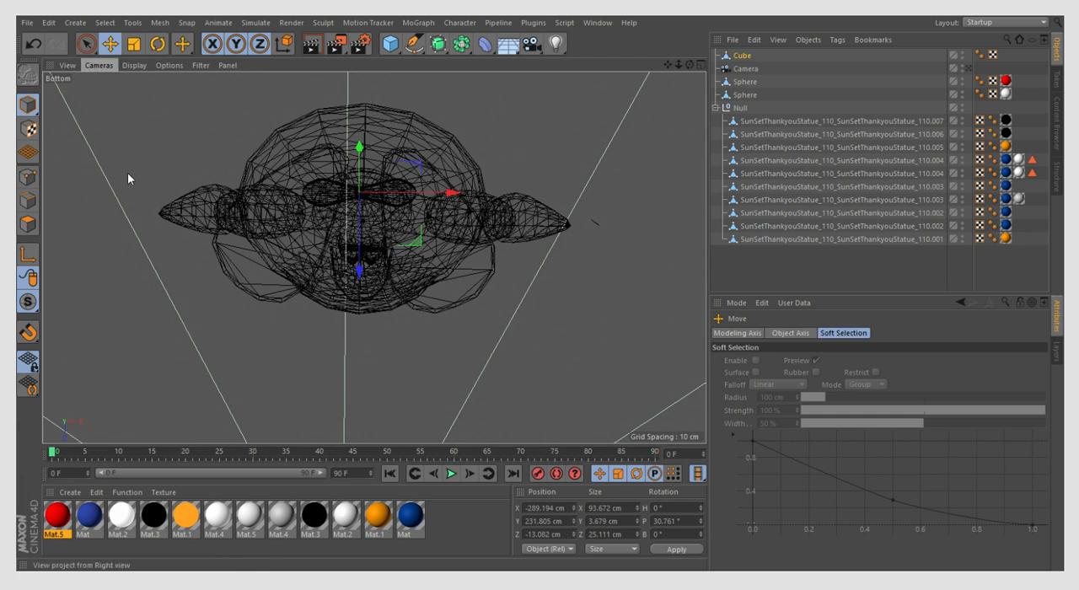
click(96, 218)
click(137, 66)
click(139, 83)
scroll(203, 249, up, 5)
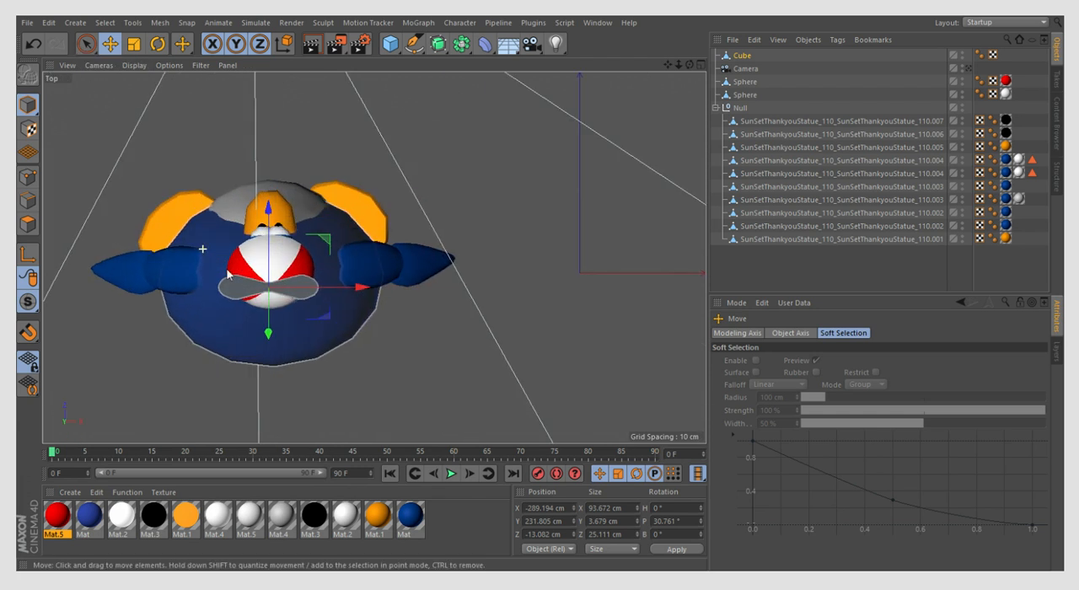
scroll(211, 264, up, 5)
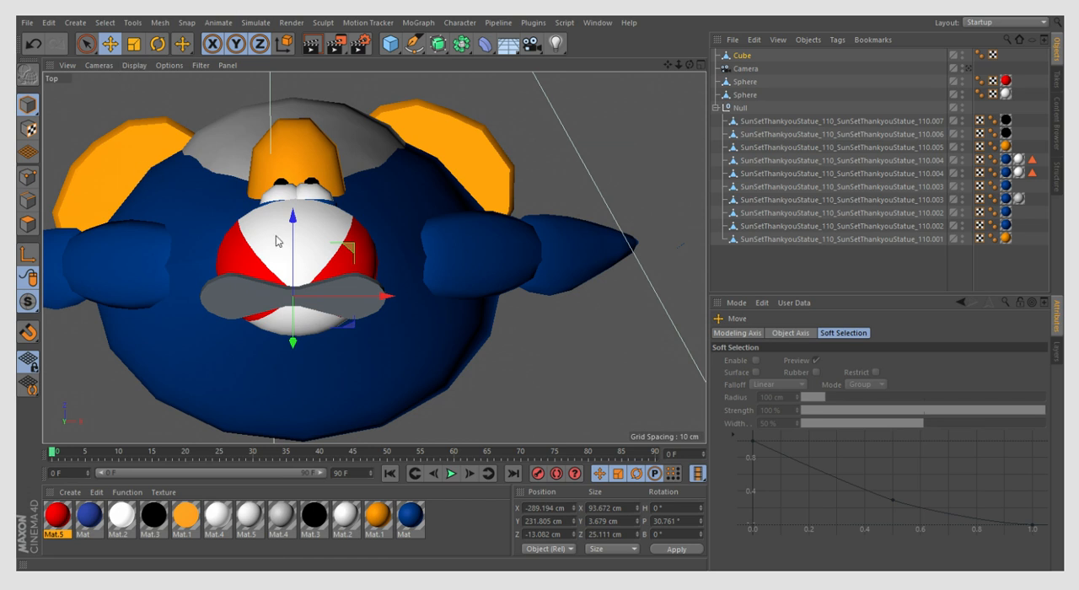
- Centre the propeller over the cap at about -287.1 cm along X, and return to the full-size Perspective view
scroll(292, 253, up, 3)
drag(320, 318, 328, 320)
click(325, 319)
click(699, 64)
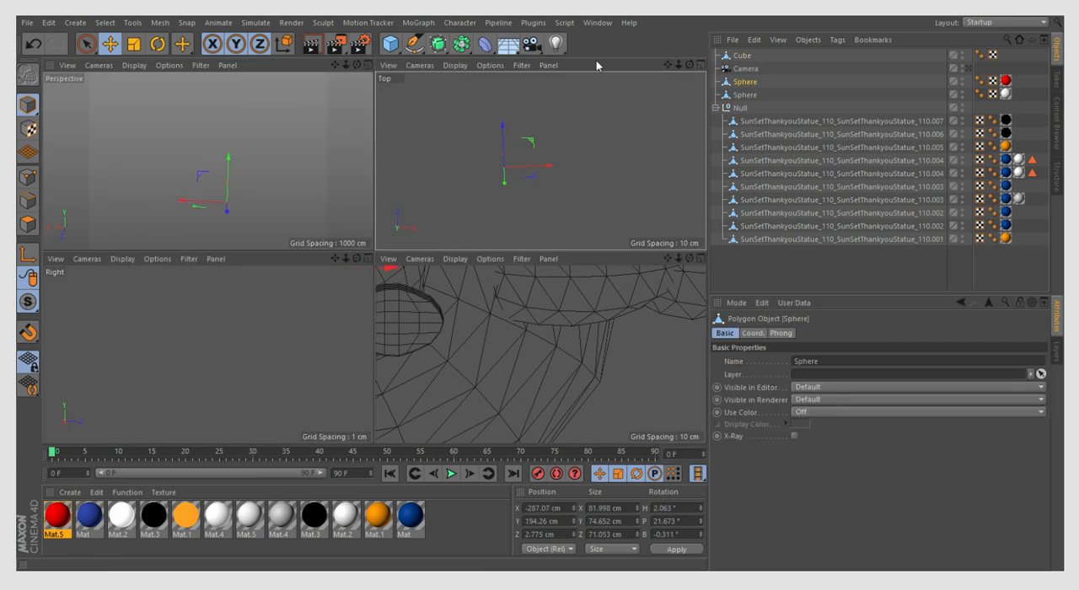
click(368, 65)
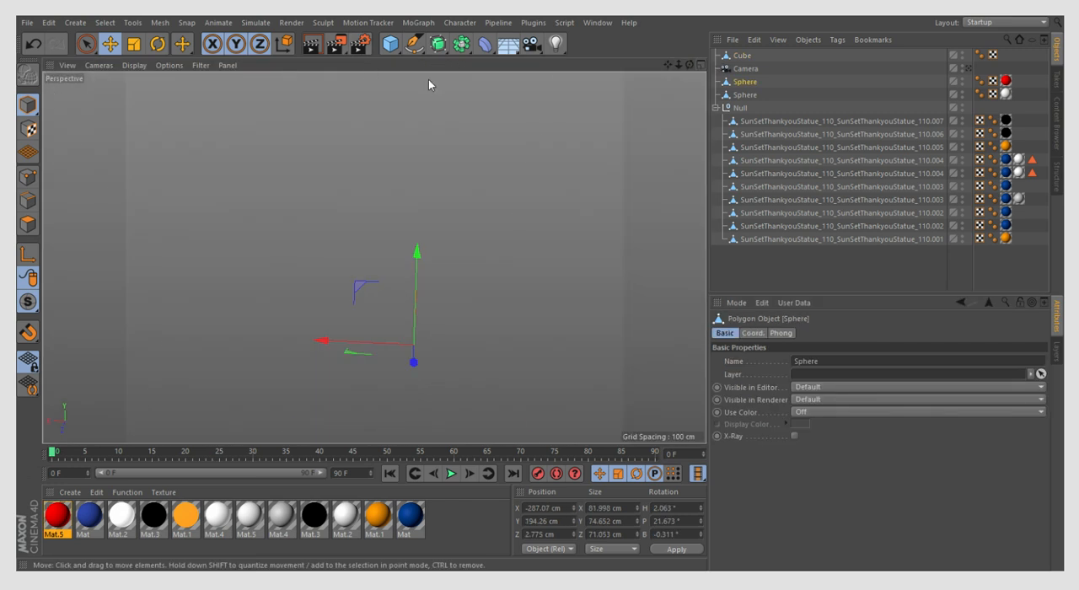
- Look through the Camera and lengthen the propeller to about 114.4 cm along X
click(727, 71)
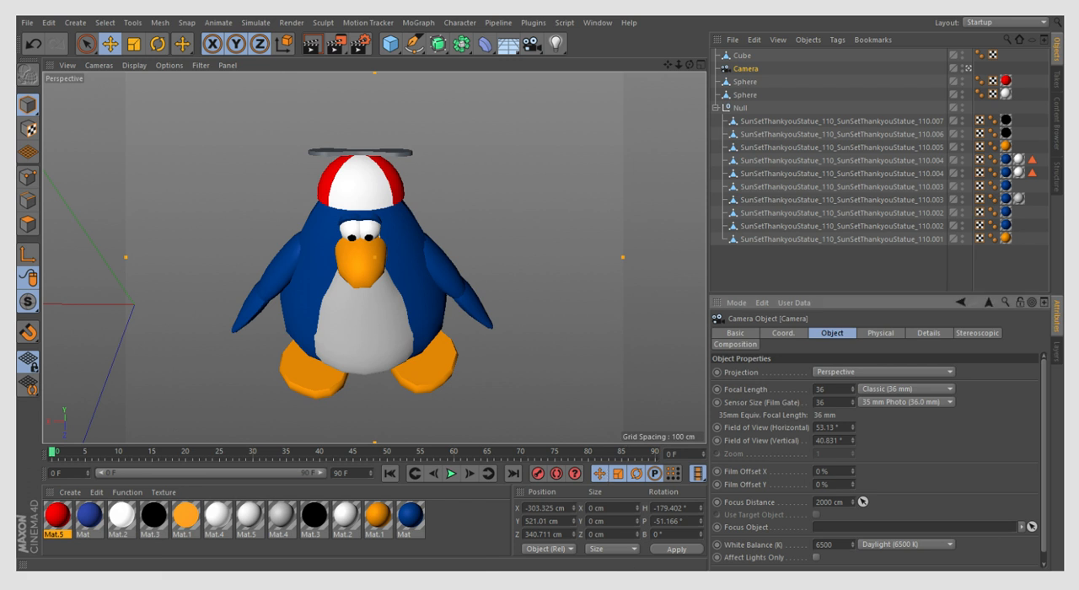
click(391, 156)
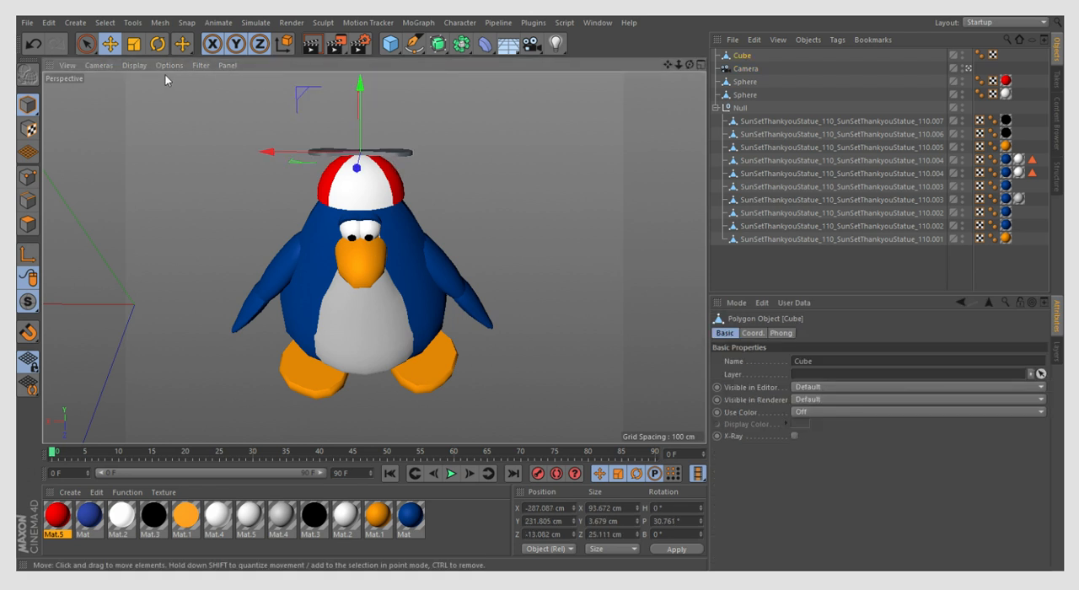
key(t)
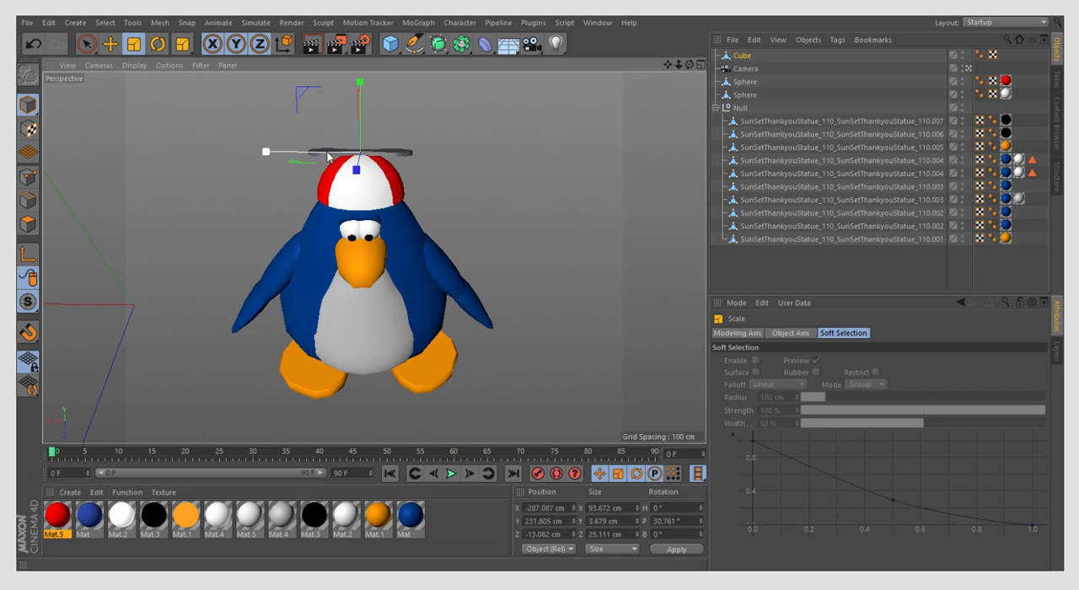
drag(329, 156, 321, 159)
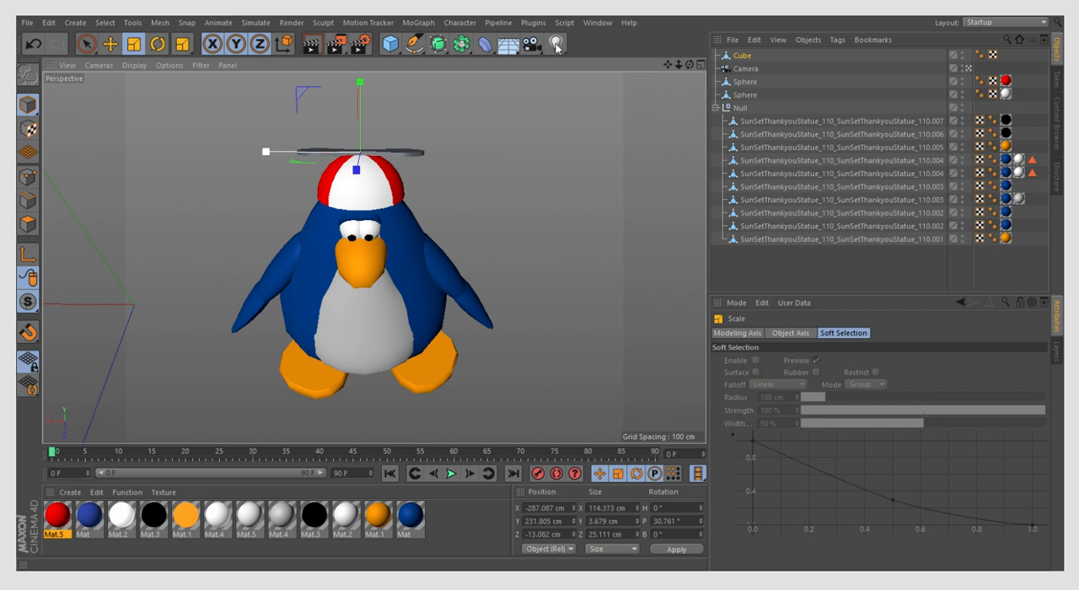
- Duplicate the red Mat.5 material
click(698, 66)
click(373, 66)
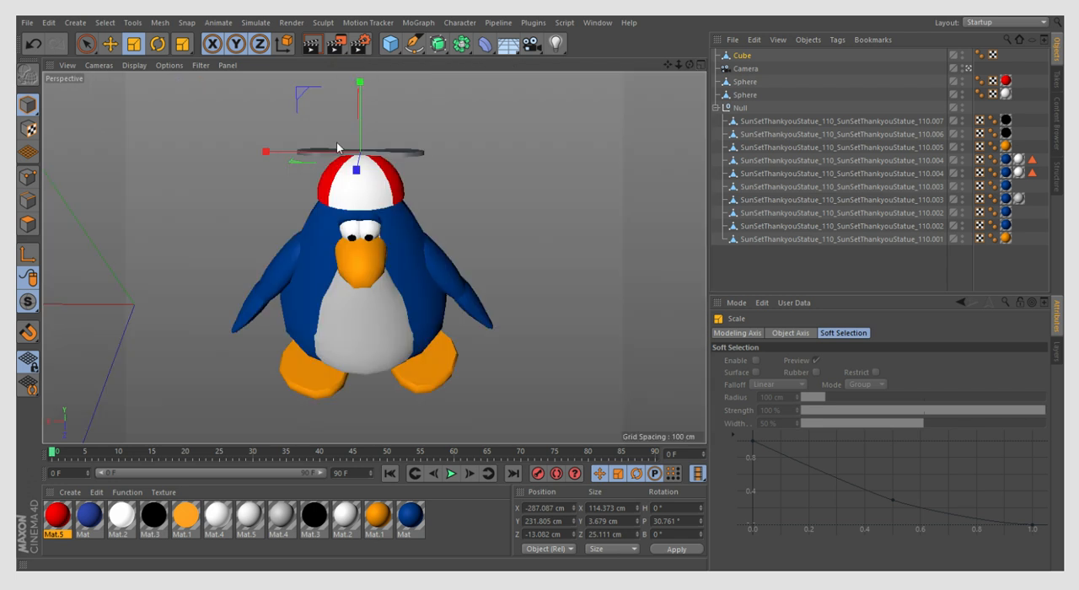
click(67, 521)
key(ctrl+c)
key(ctrl+v)
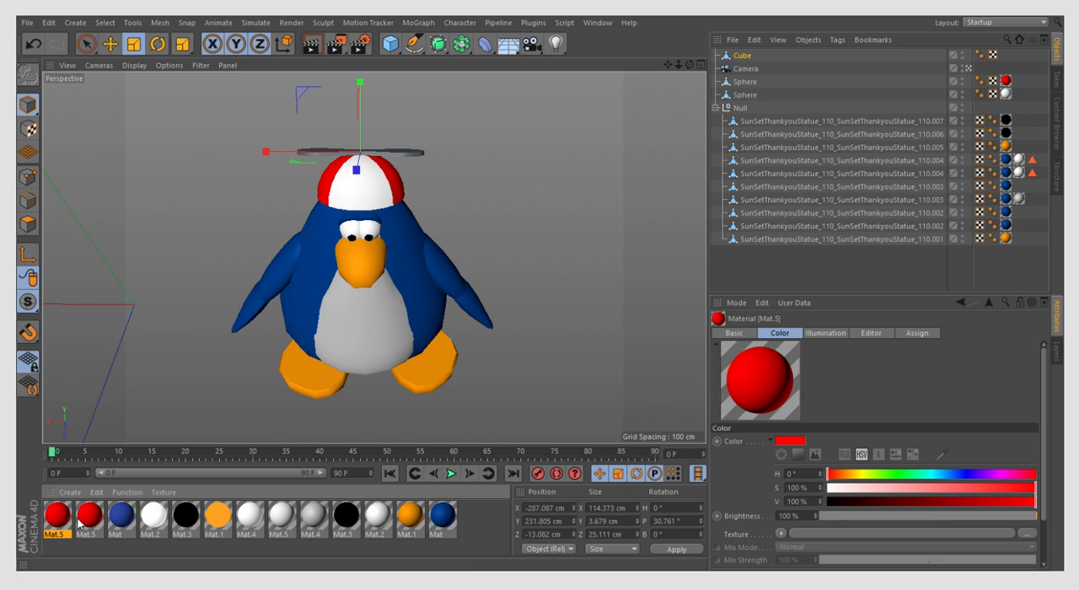
- Recolour the copied Mat.5 material with a khaki tone sampled from the screen, and apply it to the propeller
click(941, 455)
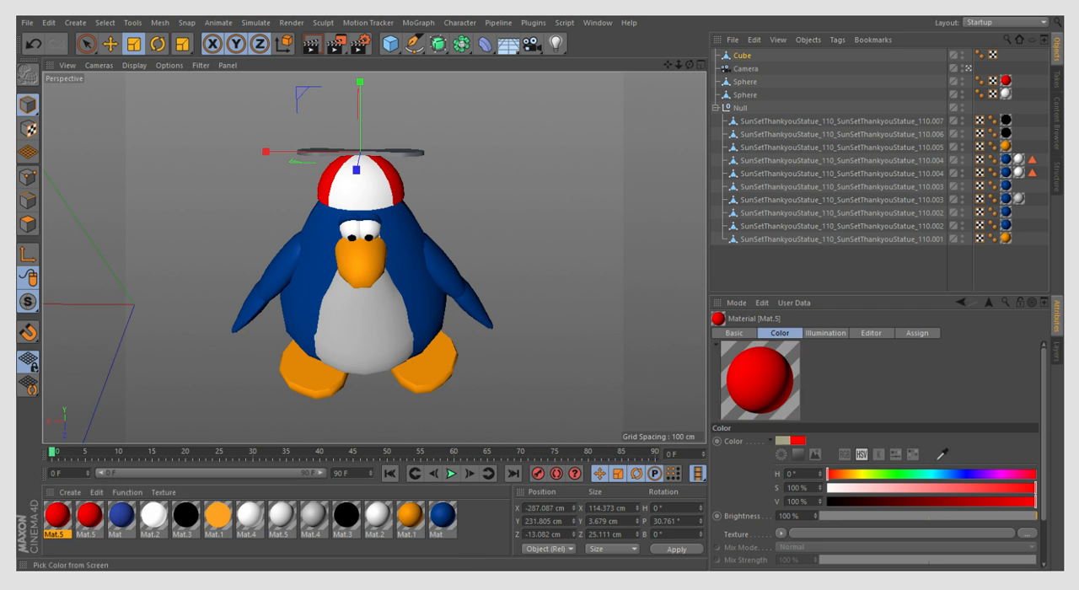
click(20, 513)
drag(57, 515, 421, 152)
click(507, 140)
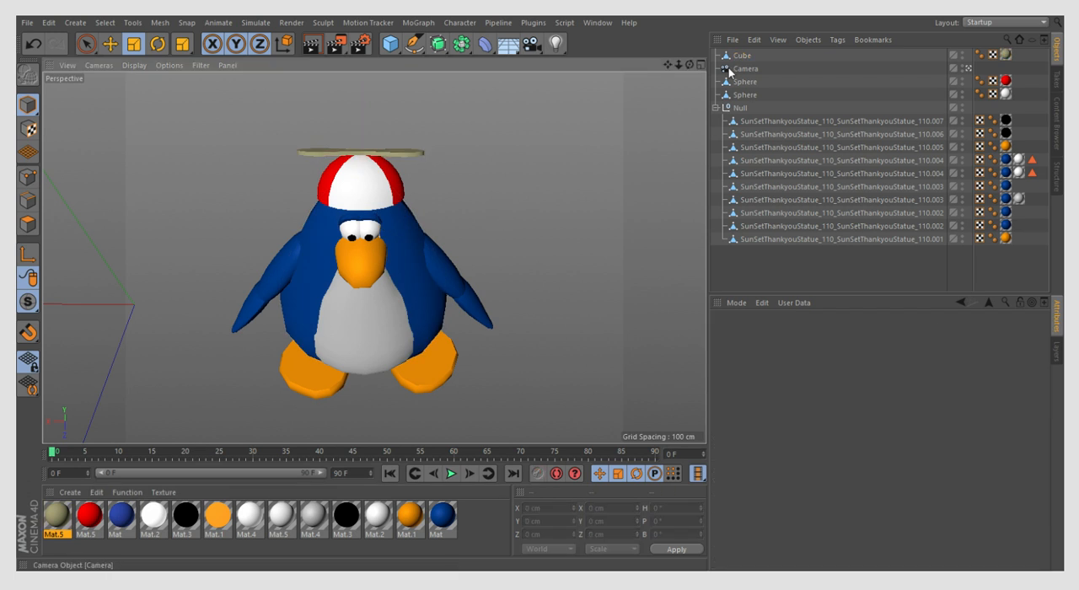
- Leave the camera view and shorten the propeller slightly to about 113.8 cm along X
click(726, 69)
drag(690, 65, 604, 117)
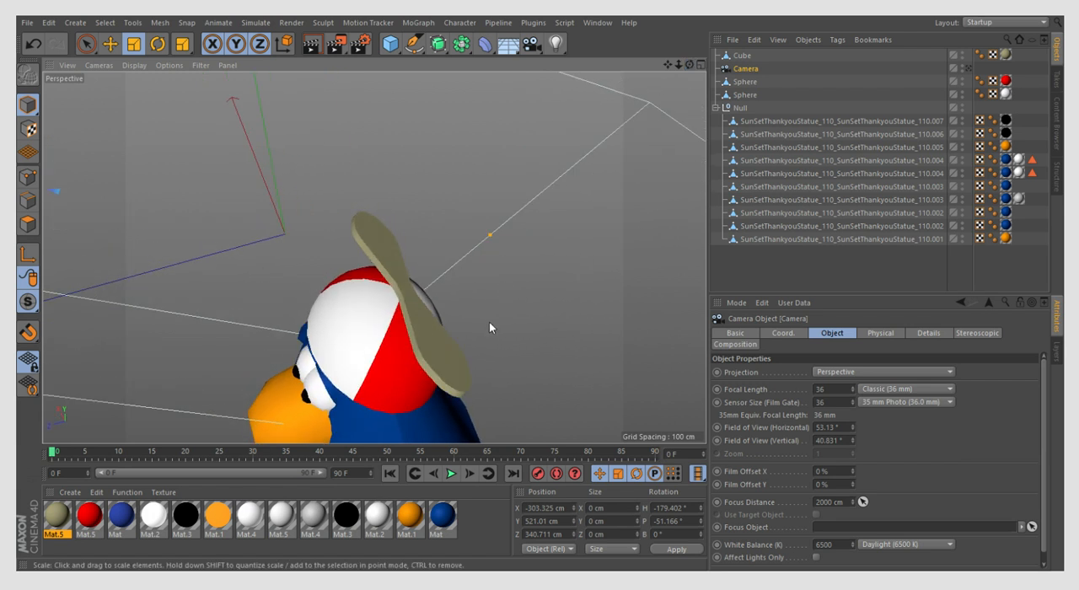
click(450, 361)
drag(371, 231, 370, 230)
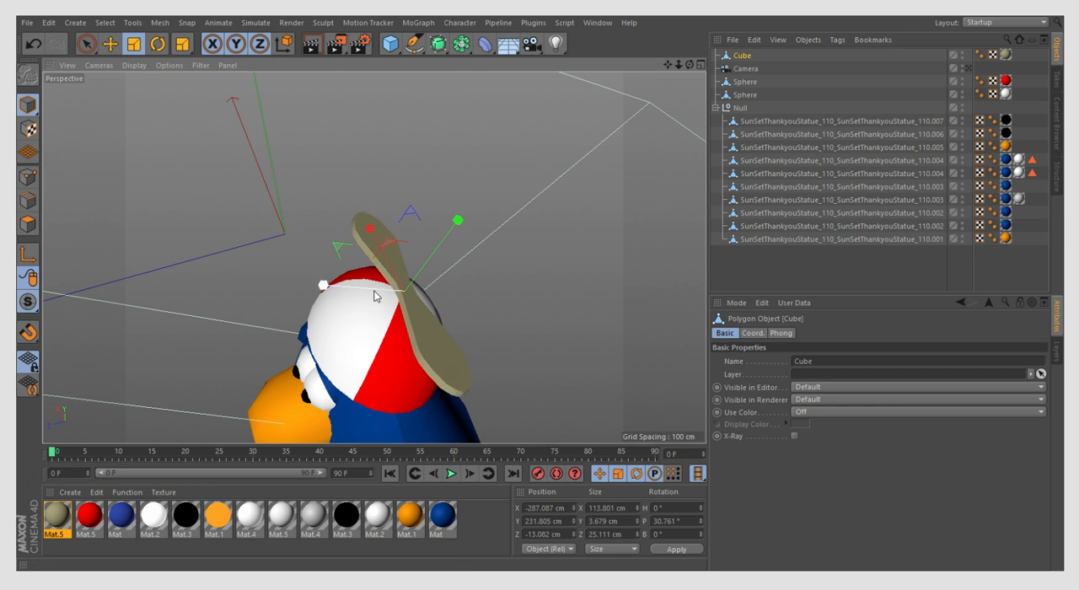
click(373, 297)
click(381, 268)
drag(364, 289, 358, 290)
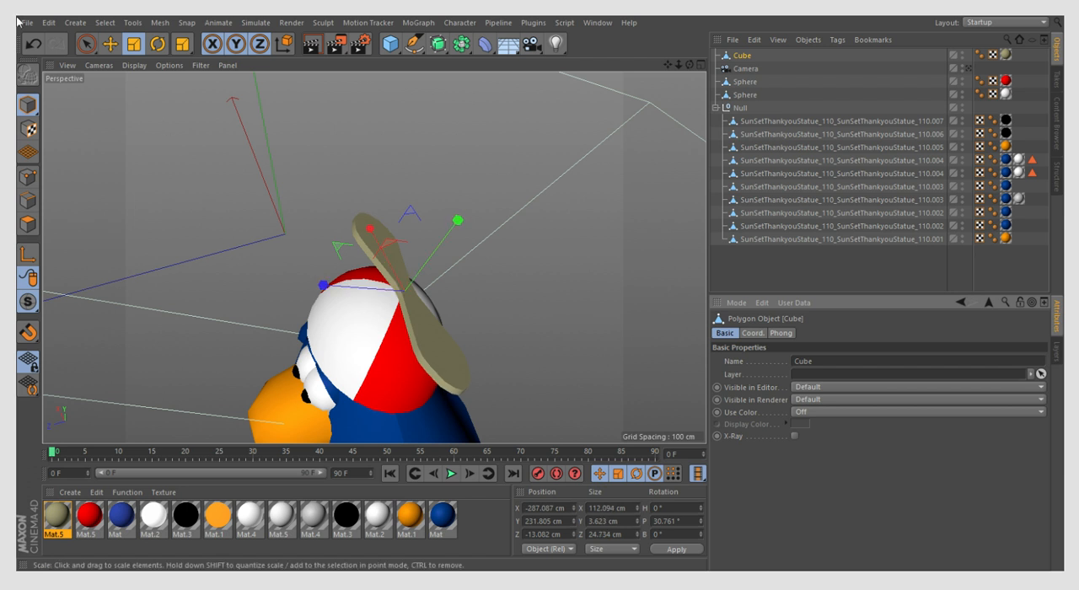
click(32, 43)
drag(328, 286, 321, 286)
click(33, 44)
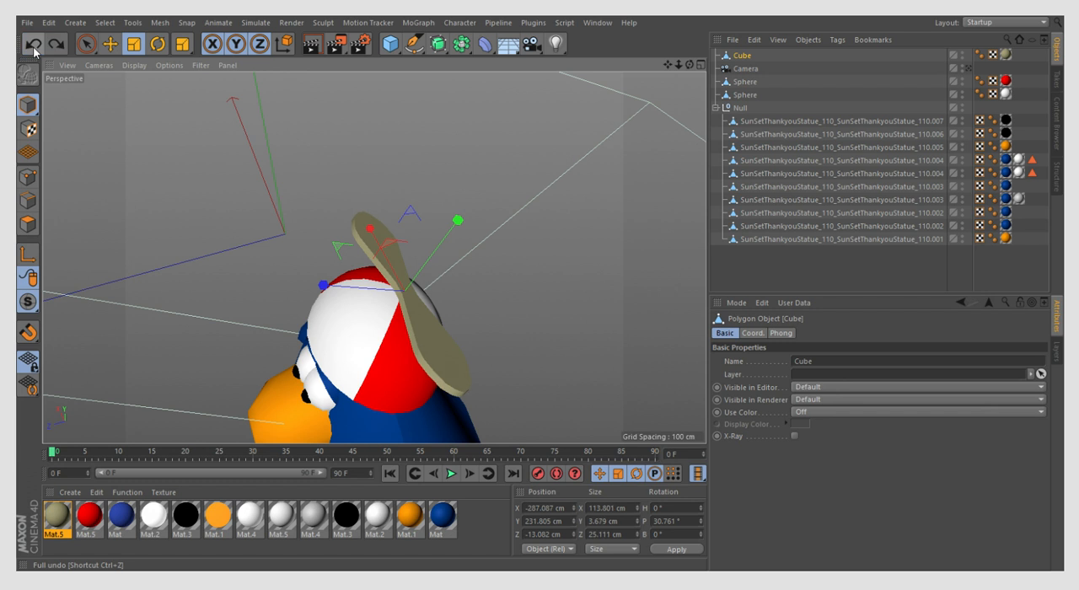
- Widen the propeller blades to about 30.7 cm along Z, and clear the selection
click(402, 125)
click(387, 235)
drag(324, 288, 305, 295)
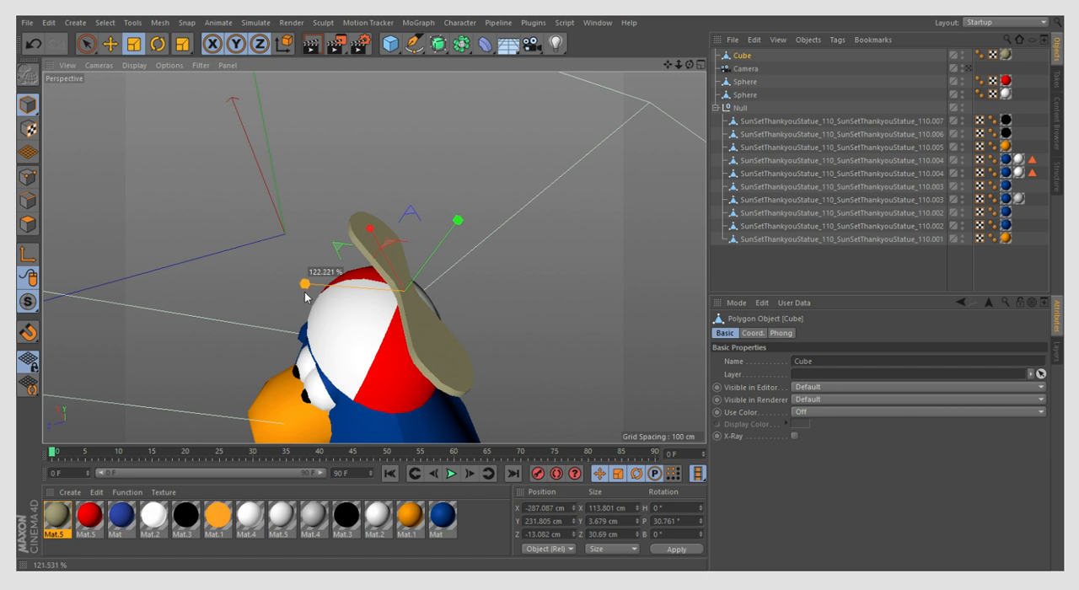
click(321, 273)
scroll(399, 187, down, 3)
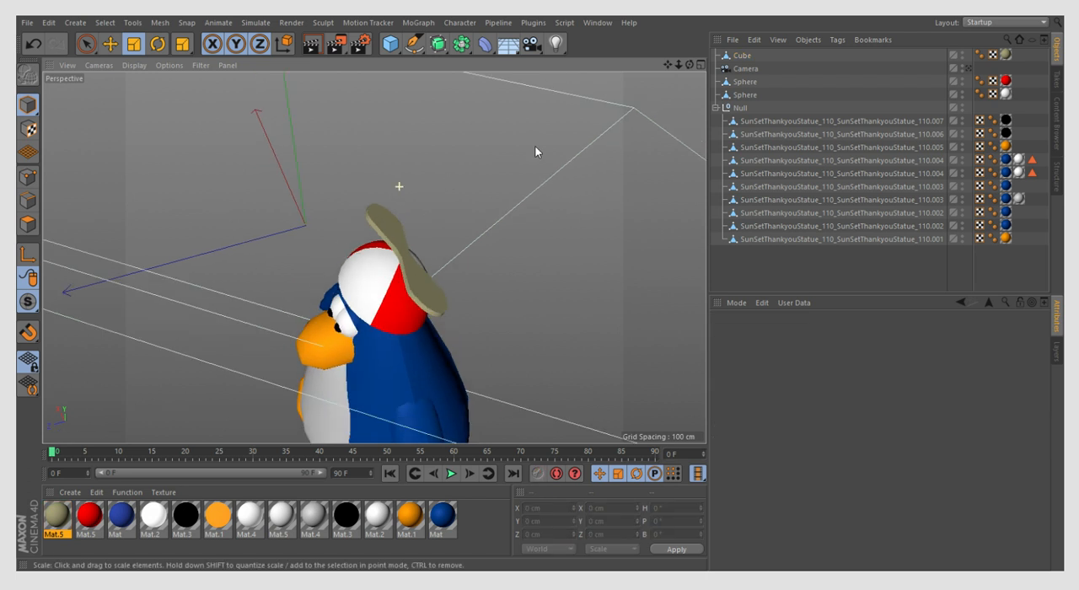
- Move both cap Sphere objects above the Camera in the hierarchy and group them with the Cube under a null
click(725, 81)
click(725, 70)
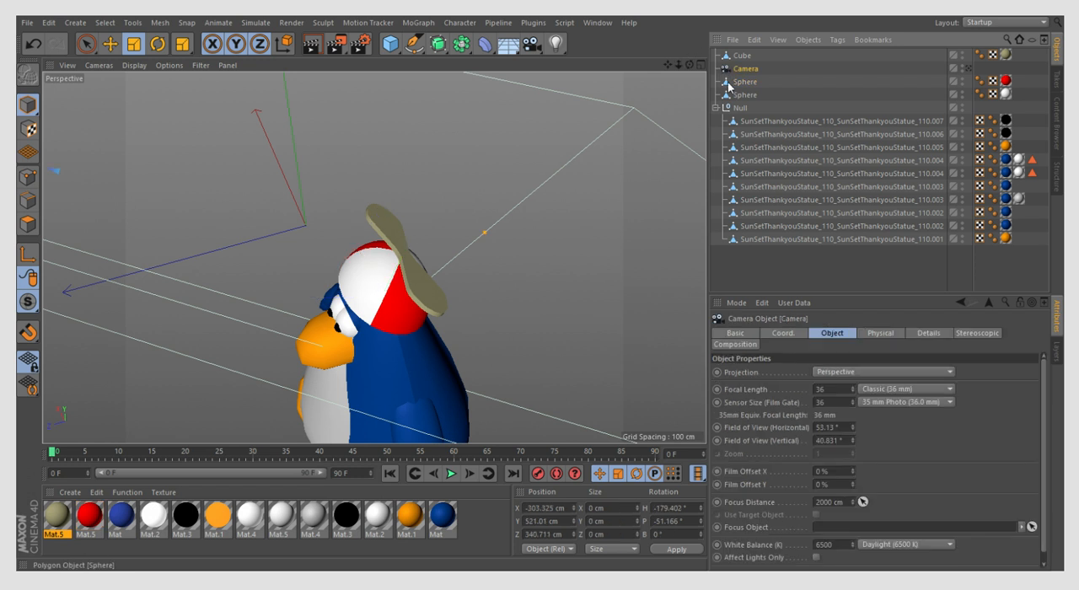
click(737, 95)
ctrl+click(733, 84)
drag(733, 84, 742, 63)
ctrl+click(743, 57)
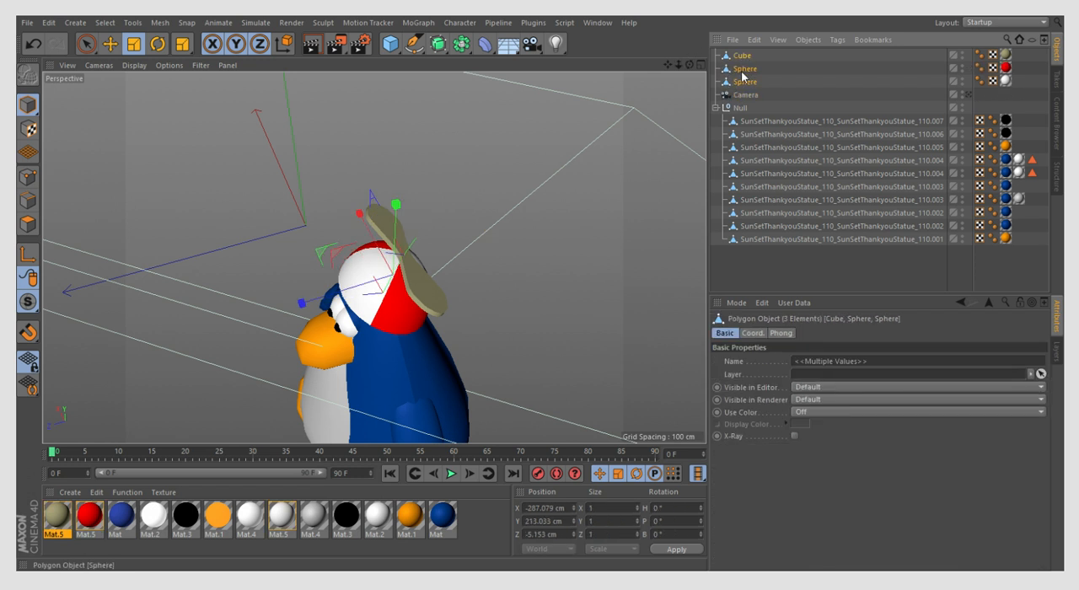
key(alt+g)
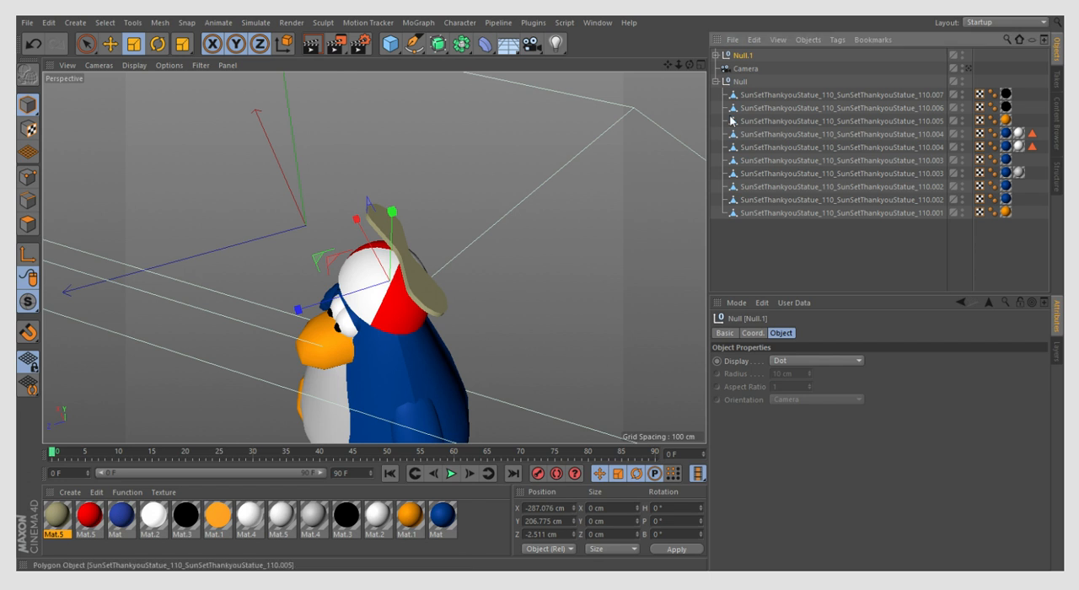
- Delete the penguin's Null group and the Camera, and select the hat's Null.1 group
click(733, 81)
key(Delete)
click(728, 70)
key(Delete)
click(742, 55)
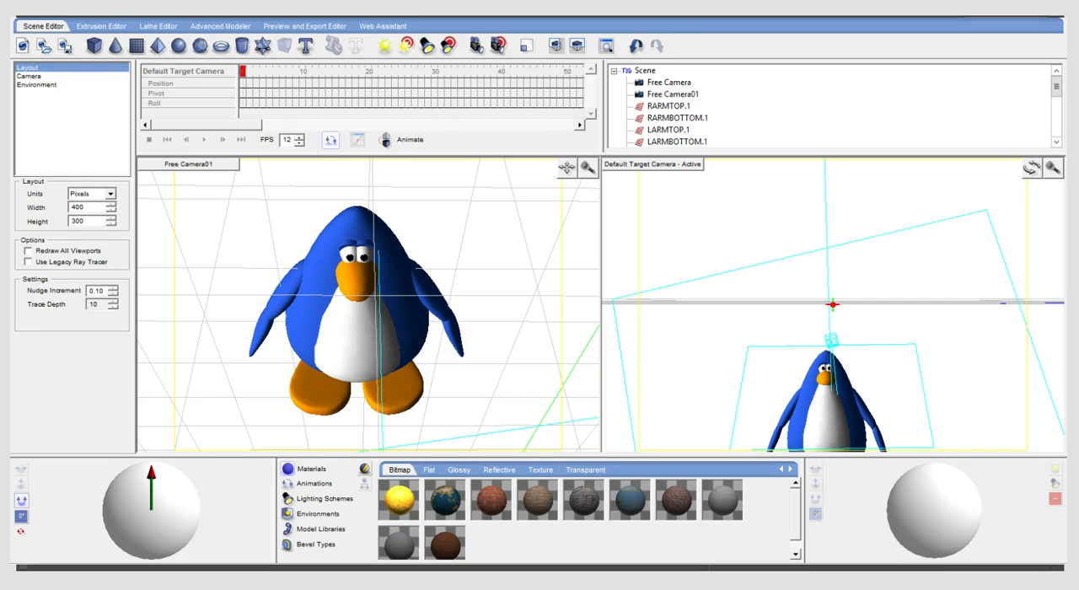
- In the Swift 3D penguin scene, group the imported cap spheres with the propeller and lower the hat onto the penguin's head
scroll(831, 105, down, 5)
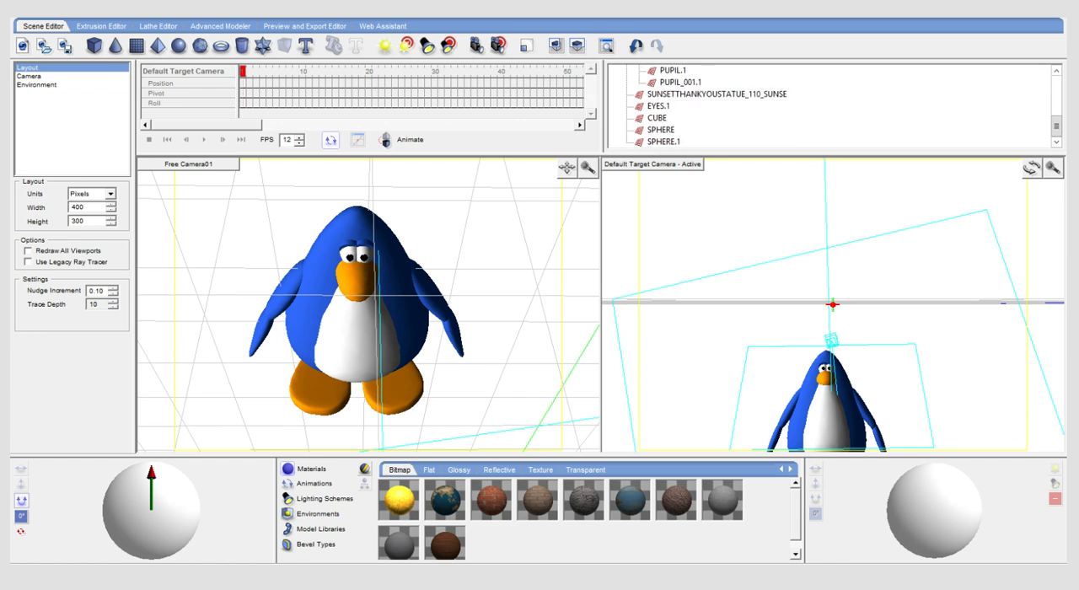
click(1032, 168)
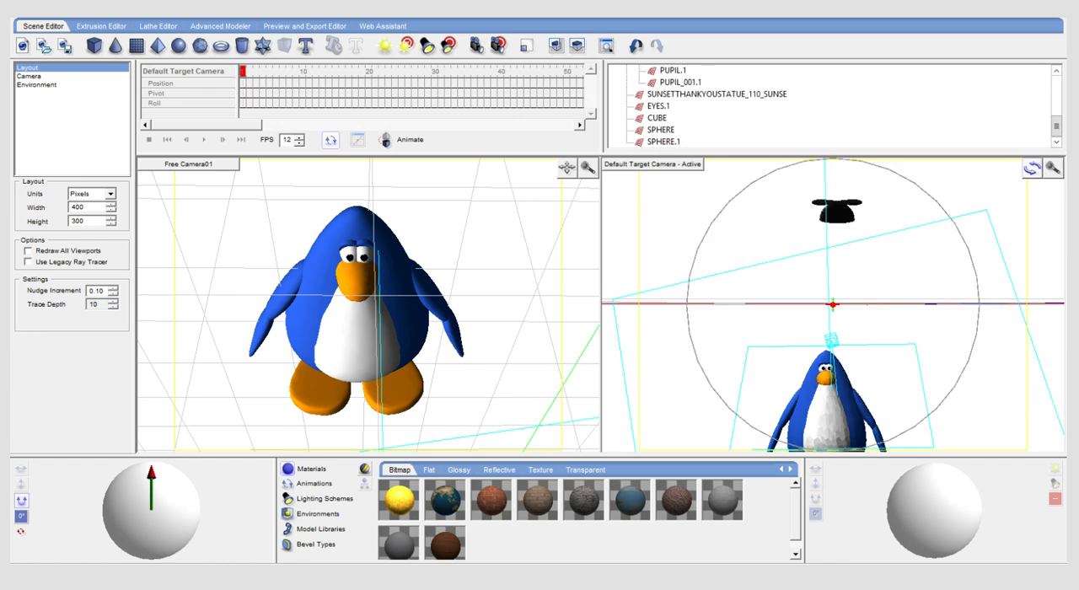
click(1032, 168)
click(859, 203)
click(846, 211)
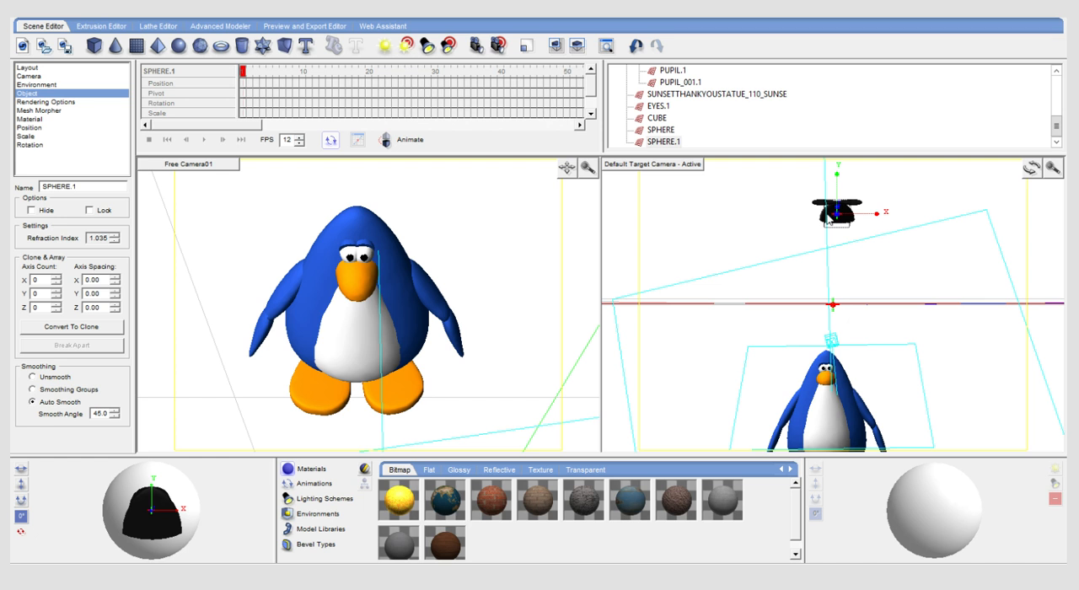
key(Delete)
click(827, 217)
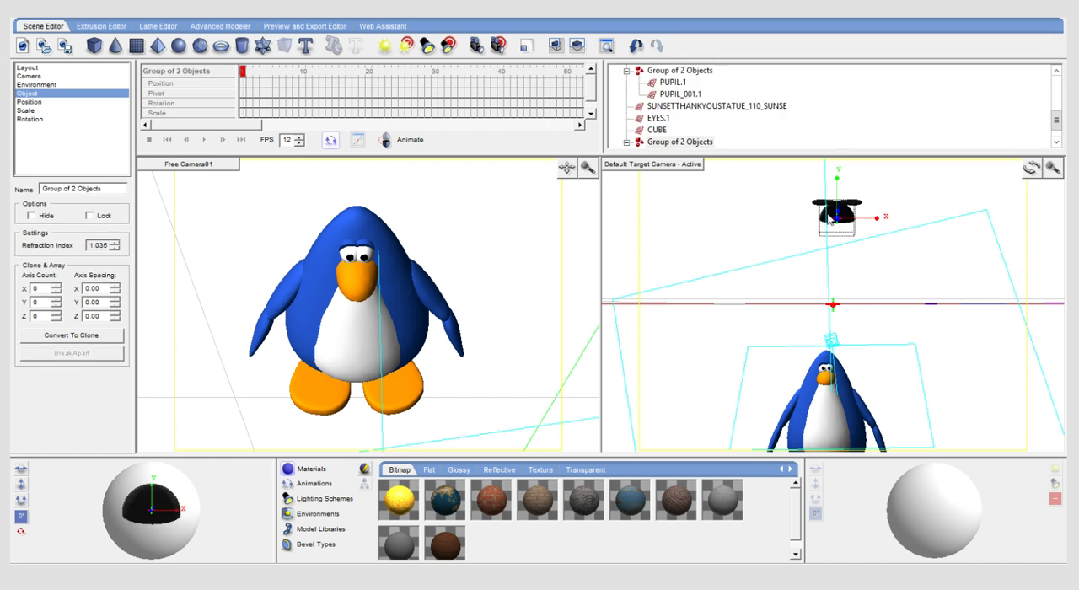
click(853, 205)
drag(839, 179, 829, 319)
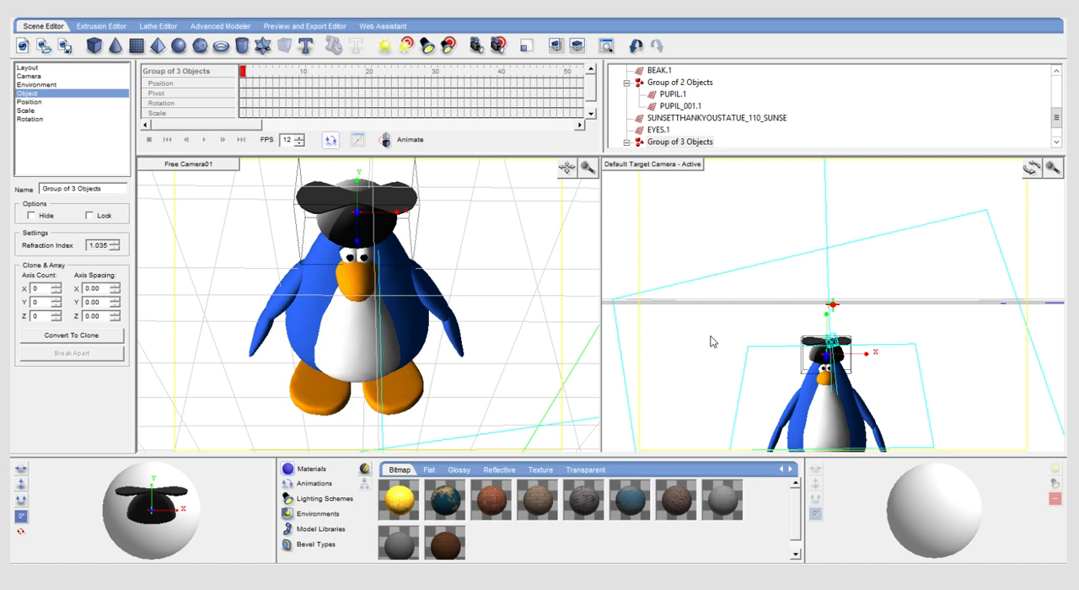
- Replace the old hat with a fresh copy, group its two cap spheres with the propeller, and lower it onto the penguin's head
key(Delete)
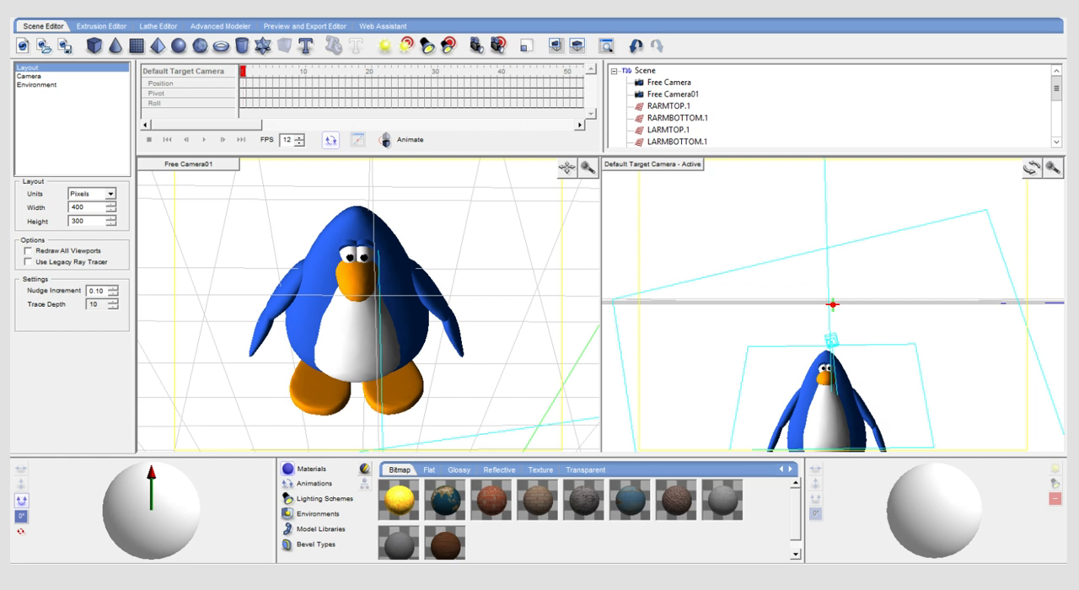
key(ctrl+v)
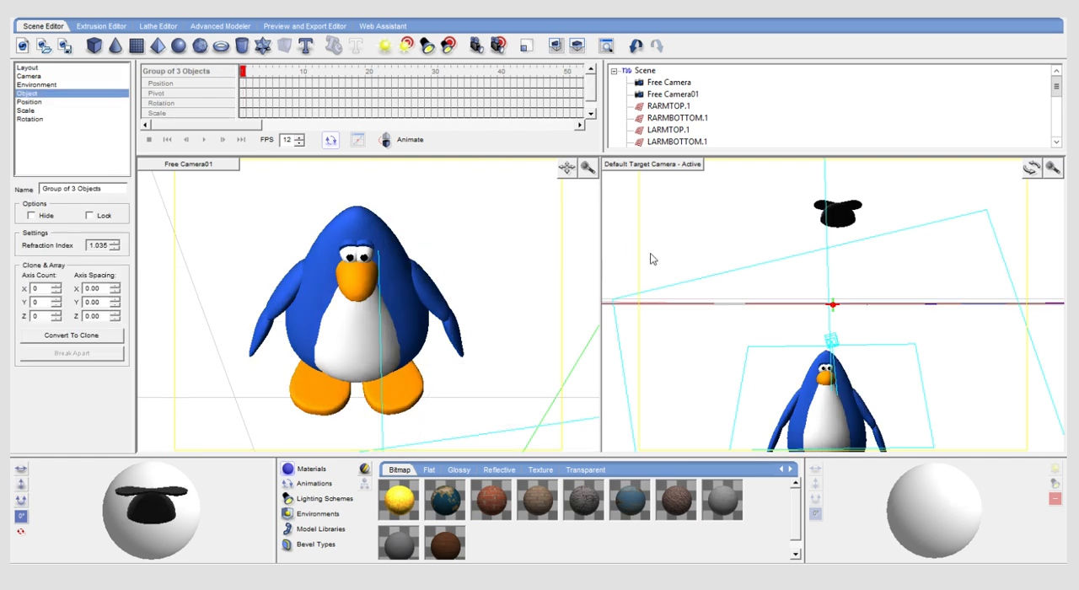
click(853, 213)
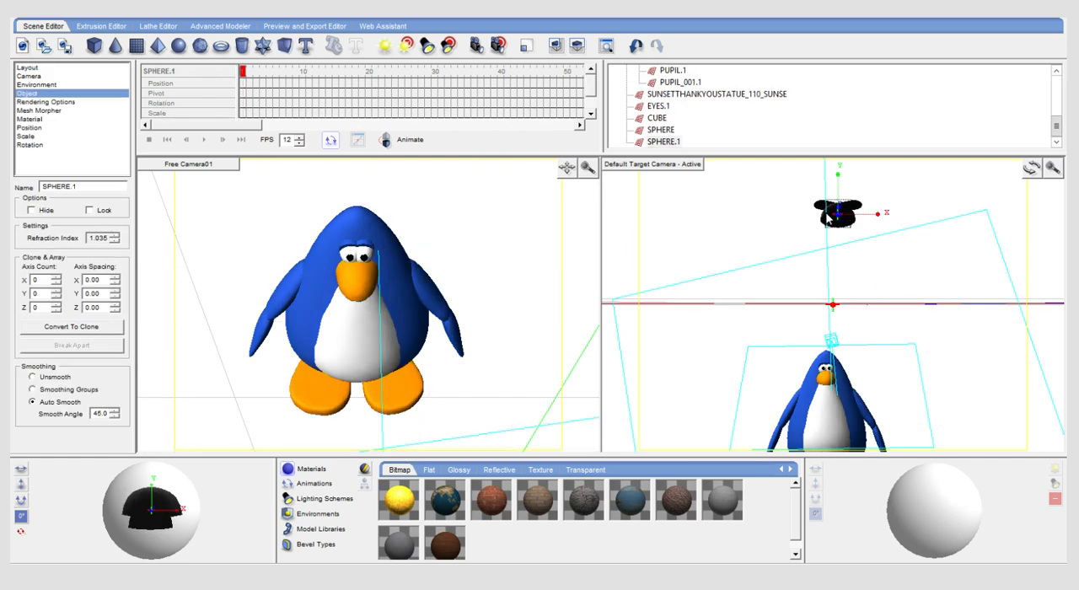
key(Delete)
click(822, 211)
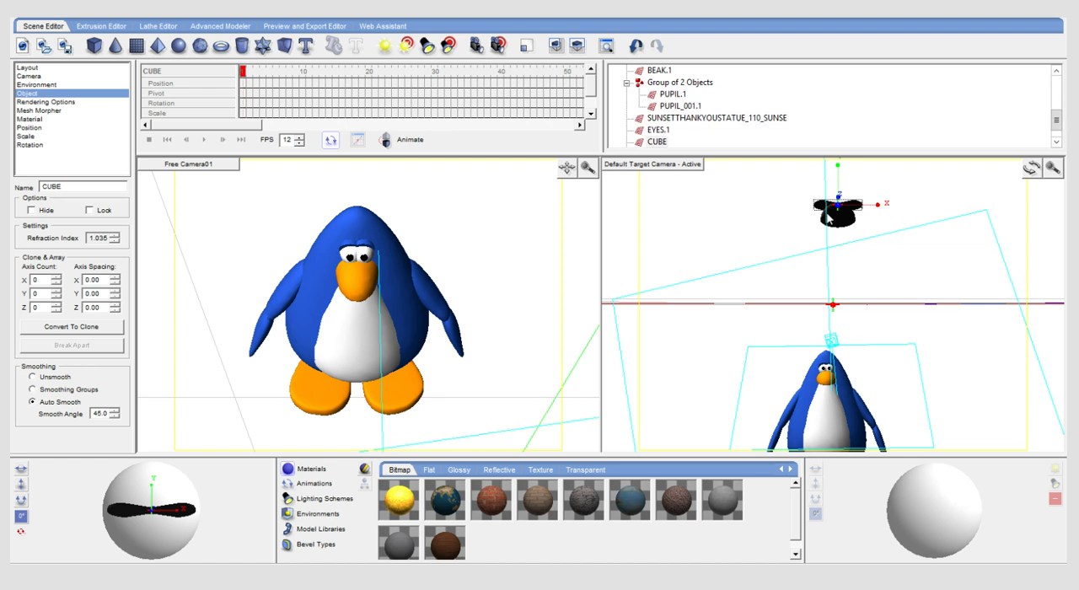
click(830, 218)
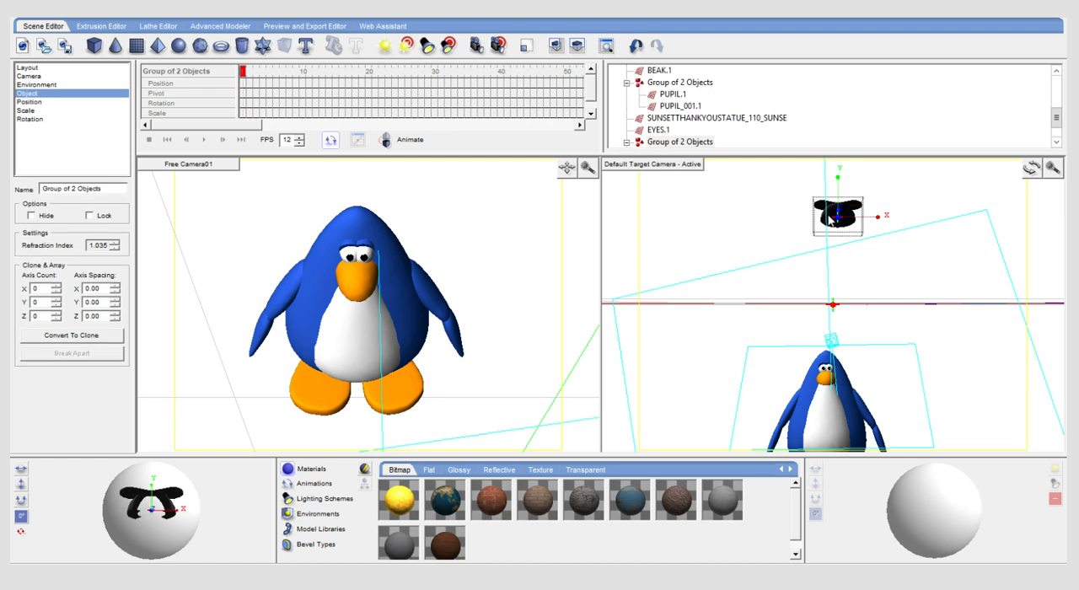
drag(837, 179, 826, 323)
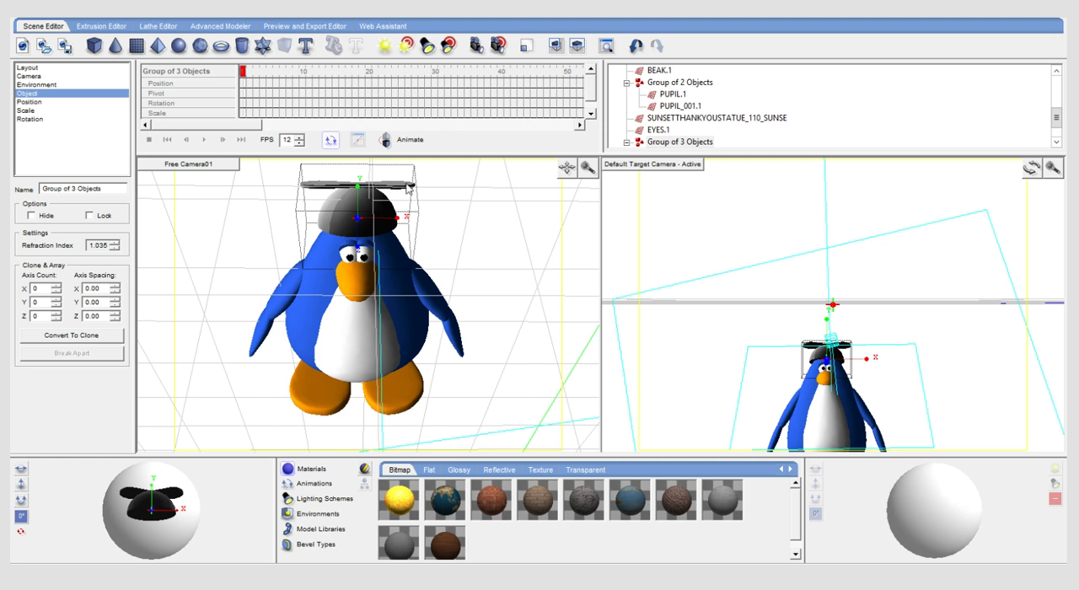
- Show the penguin's head in the Right view, regroup the cap spheres with the propeller, and adjust the hat along Z
click(649, 241)
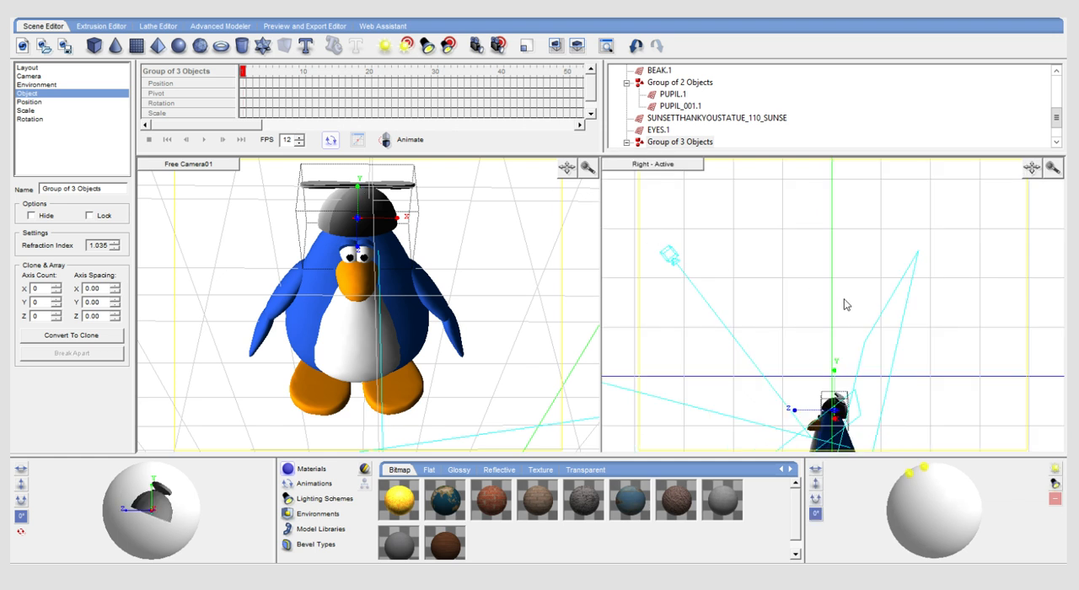
drag(1031, 173, 1009, 118)
drag(1053, 170, 1046, 248)
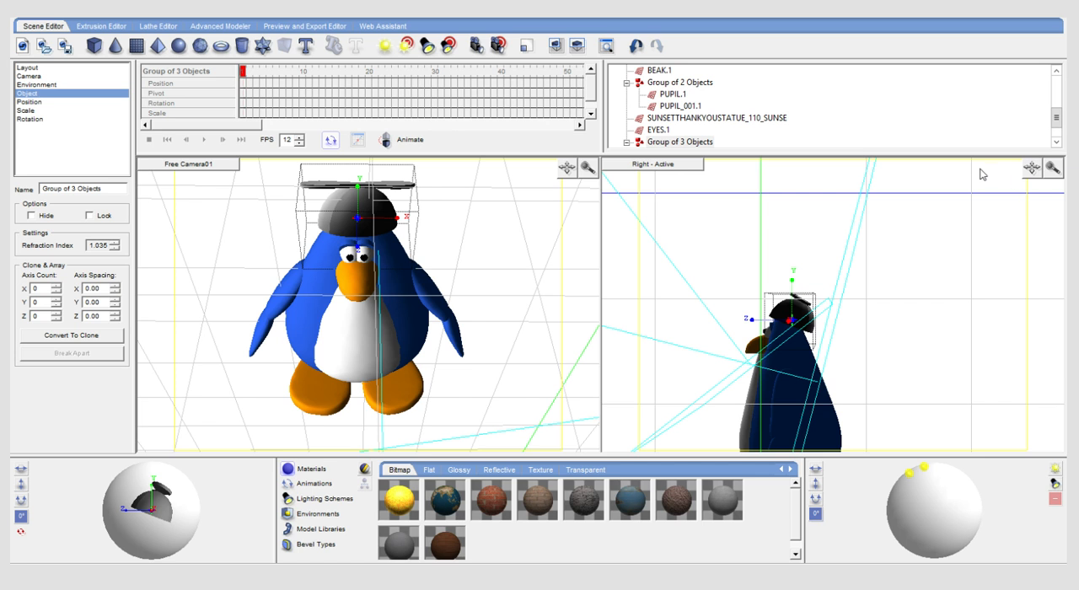
drag(1054, 168, 1050, 218)
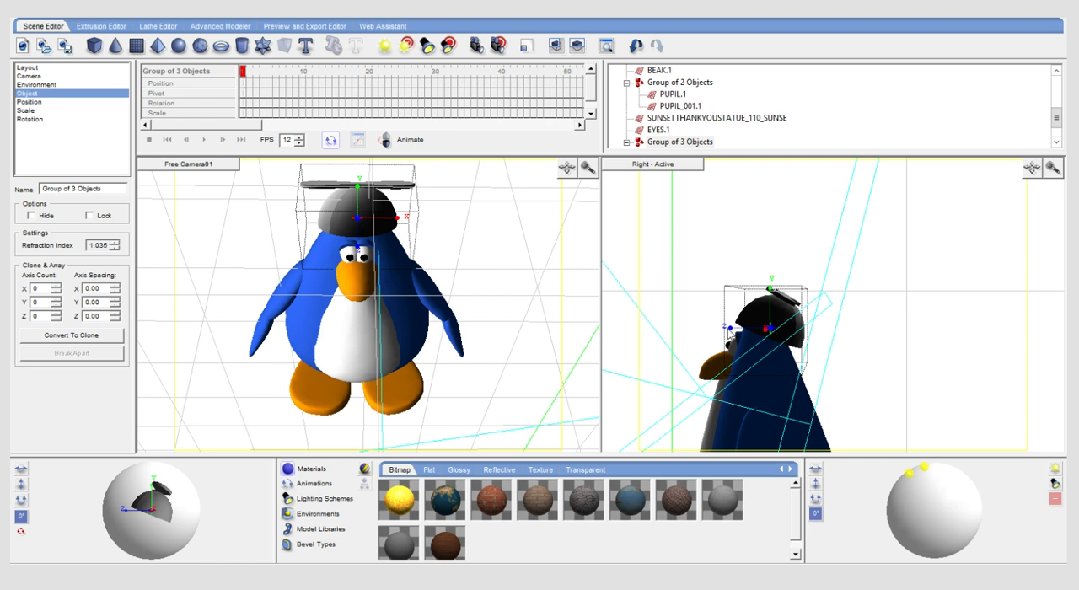
click(730, 334)
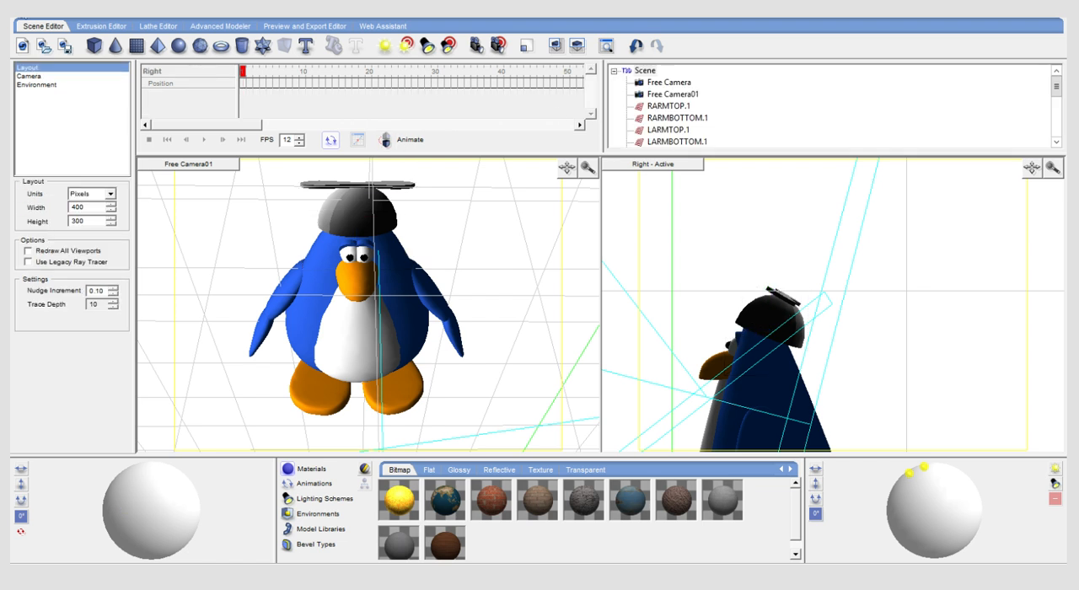
click(387, 218)
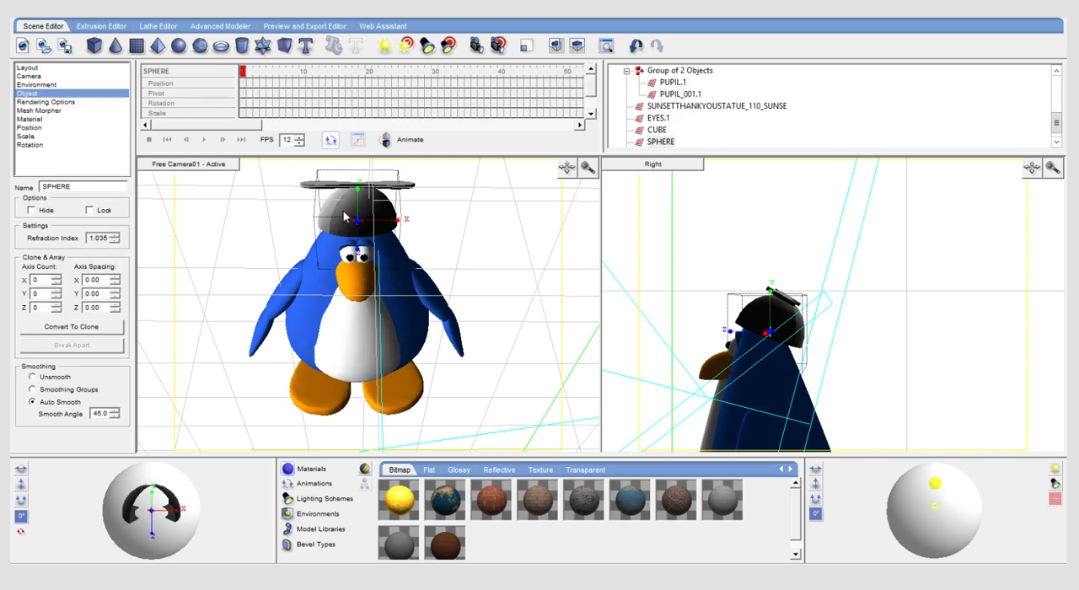
key(ctrl+g)
shift+click(400, 186)
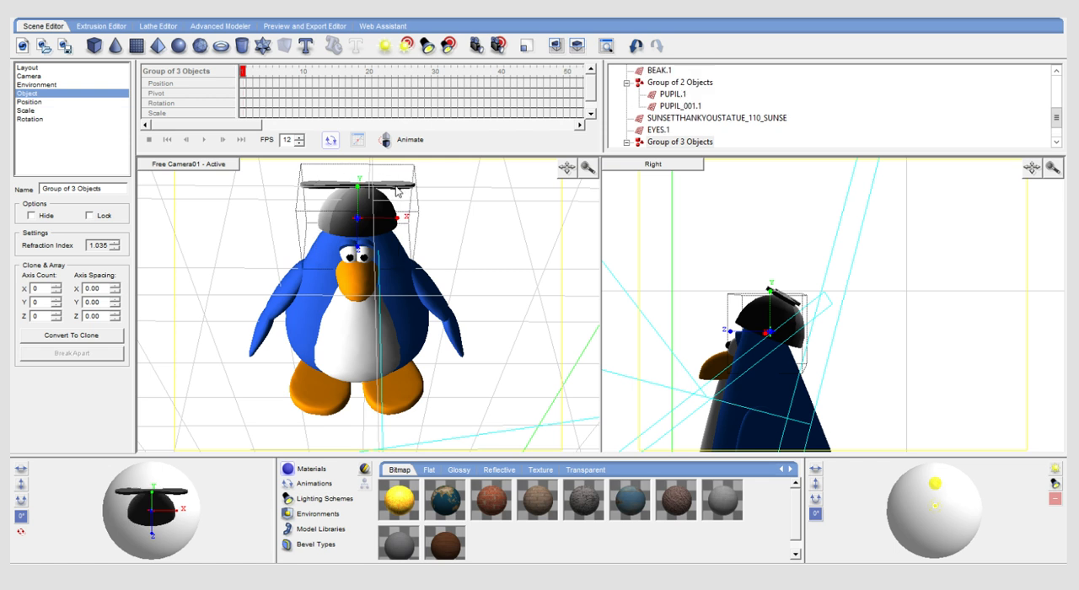
click(732, 332)
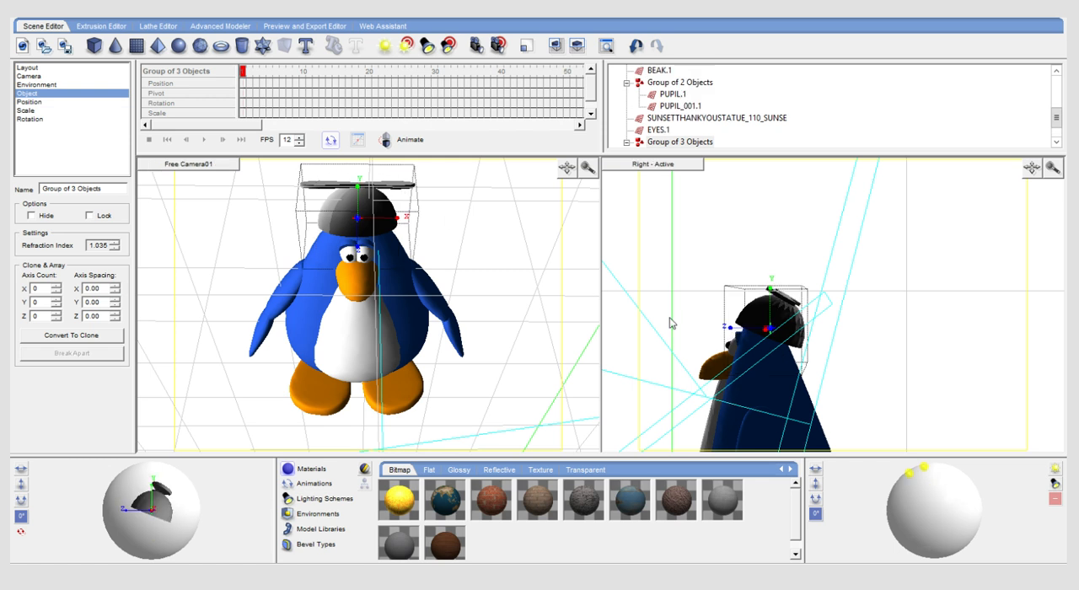
- Fine-tune the grouped hat's height and shift it slightly along X to centre it on the penguin's head
click(358, 195)
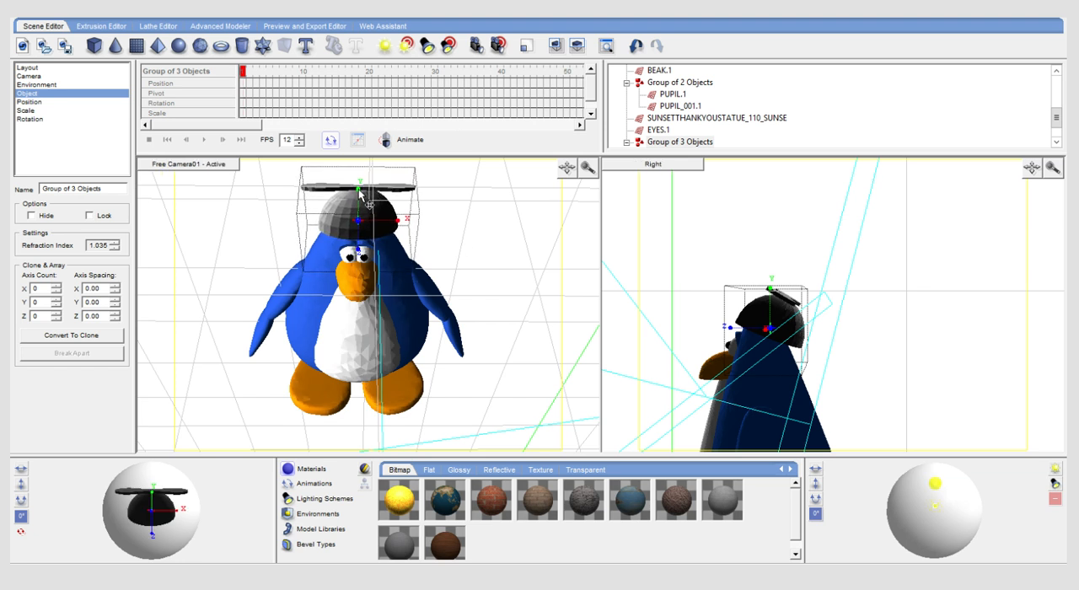
click(359, 193)
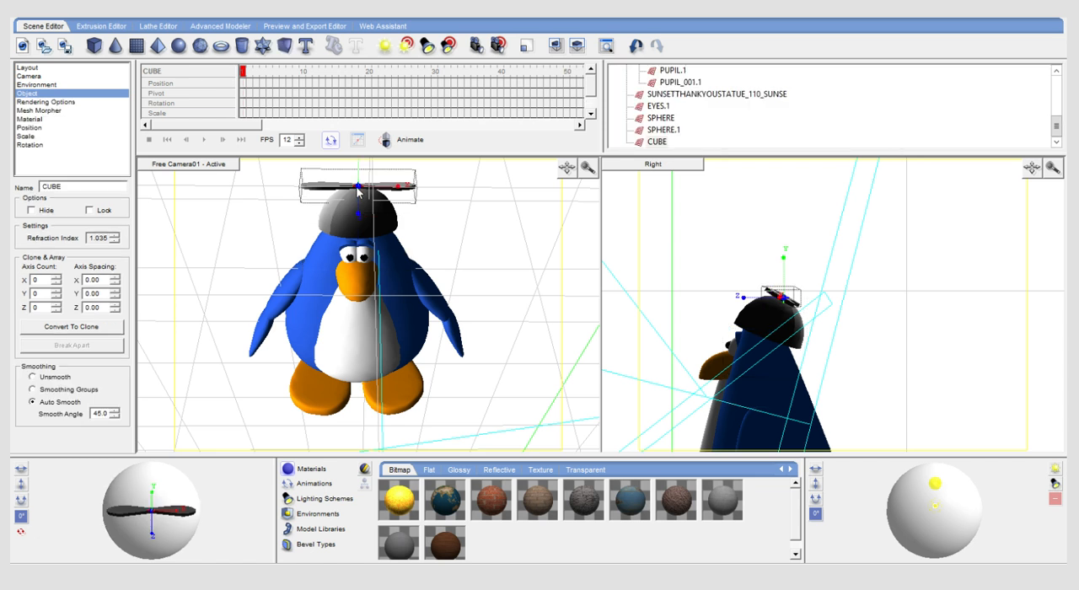
click(49, 21)
click(397, 220)
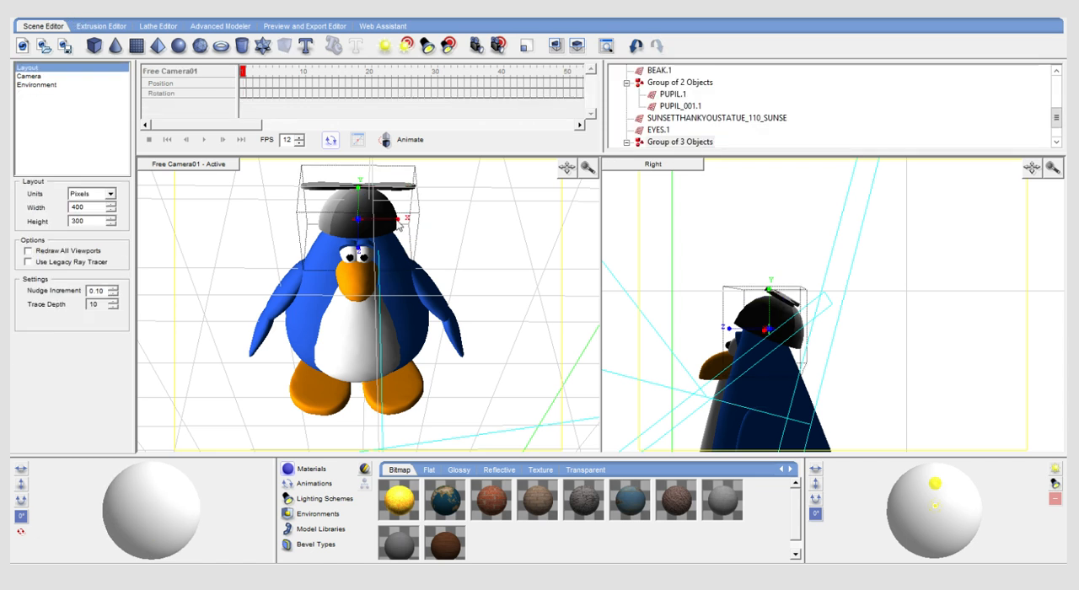
drag(397, 221, 396, 220)
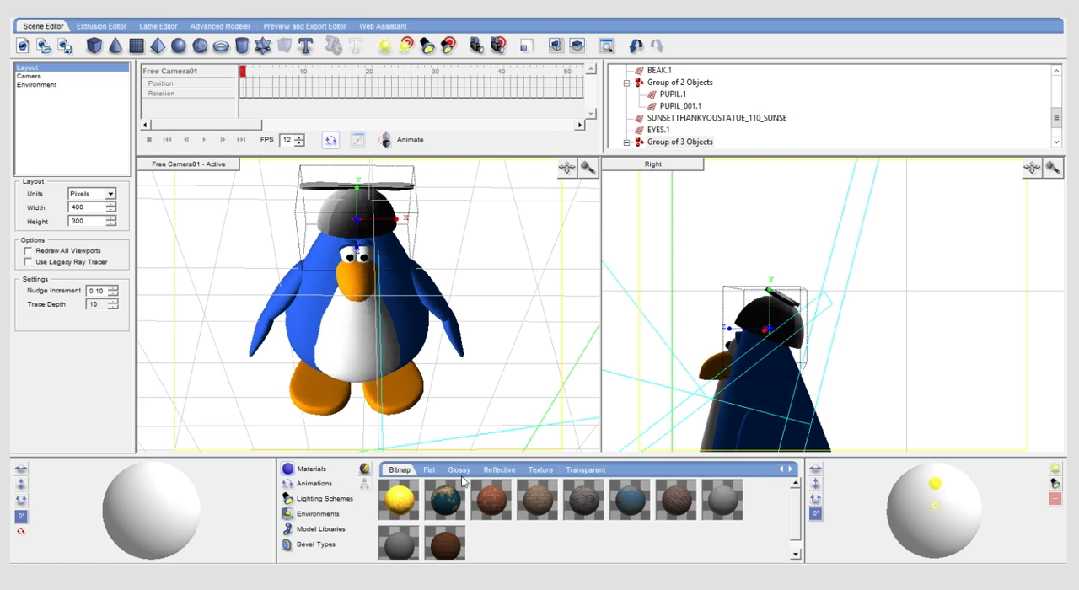
- Apply a flat white material to the cap's middle panel and a flat red material to its side panels
click(429, 470)
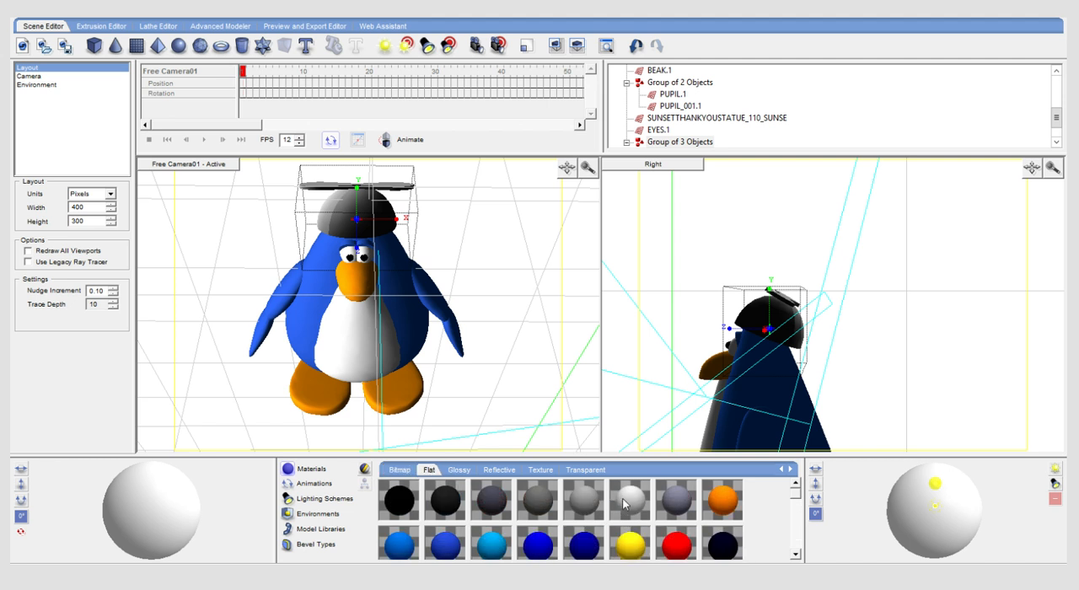
click(798, 506)
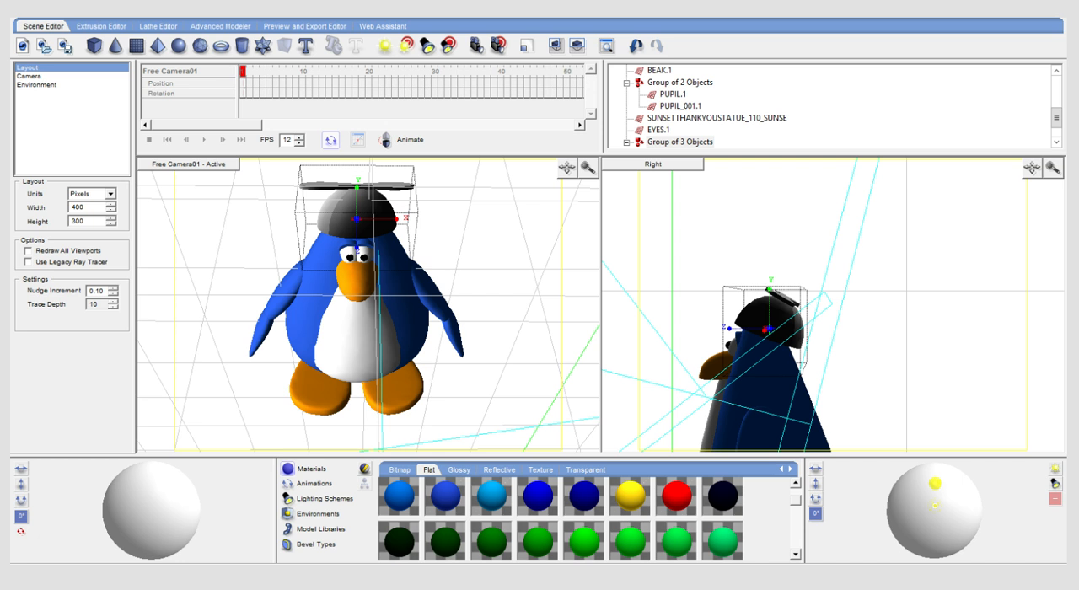
click(735, 411)
drag(795, 497, 795, 505)
drag(492, 531, 343, 220)
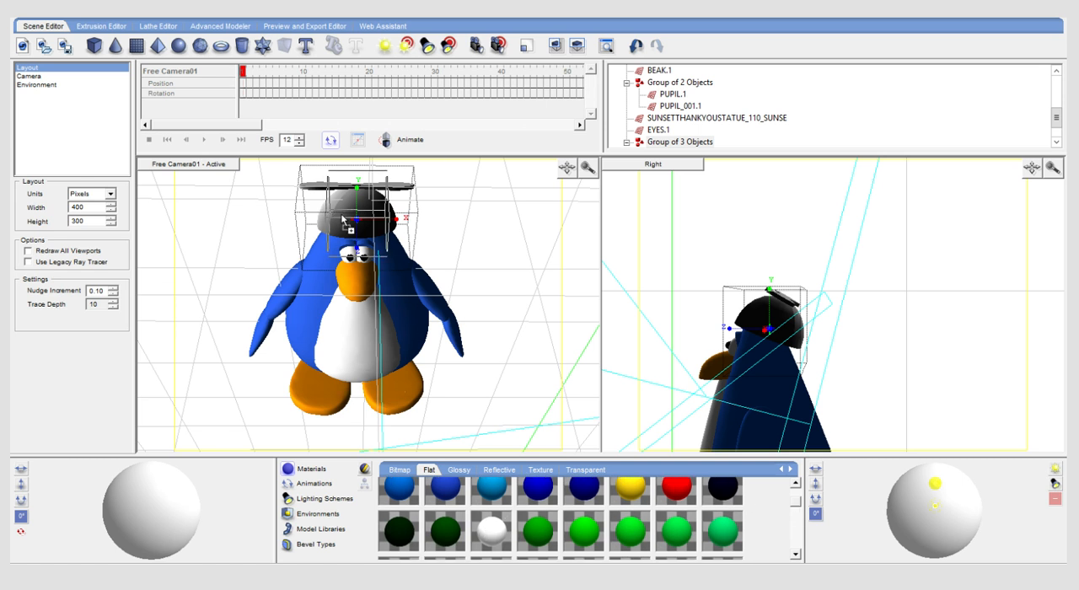
drag(678, 490, 398, 223)
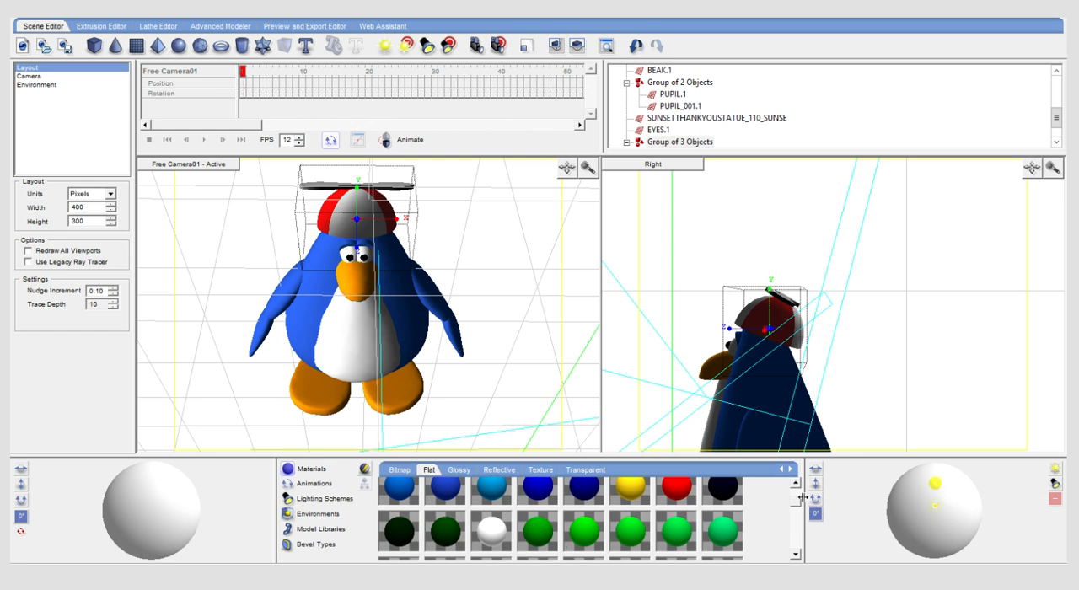
- Apply a flat pale yellow material to the hat's propeller
drag(797, 506, 801, 501)
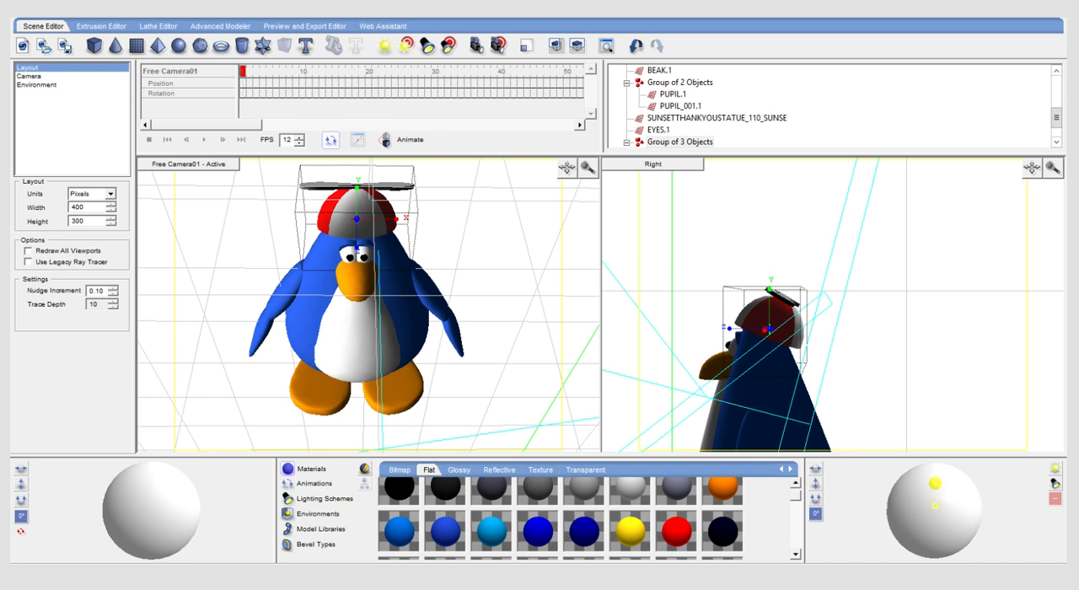
drag(797, 497, 802, 532)
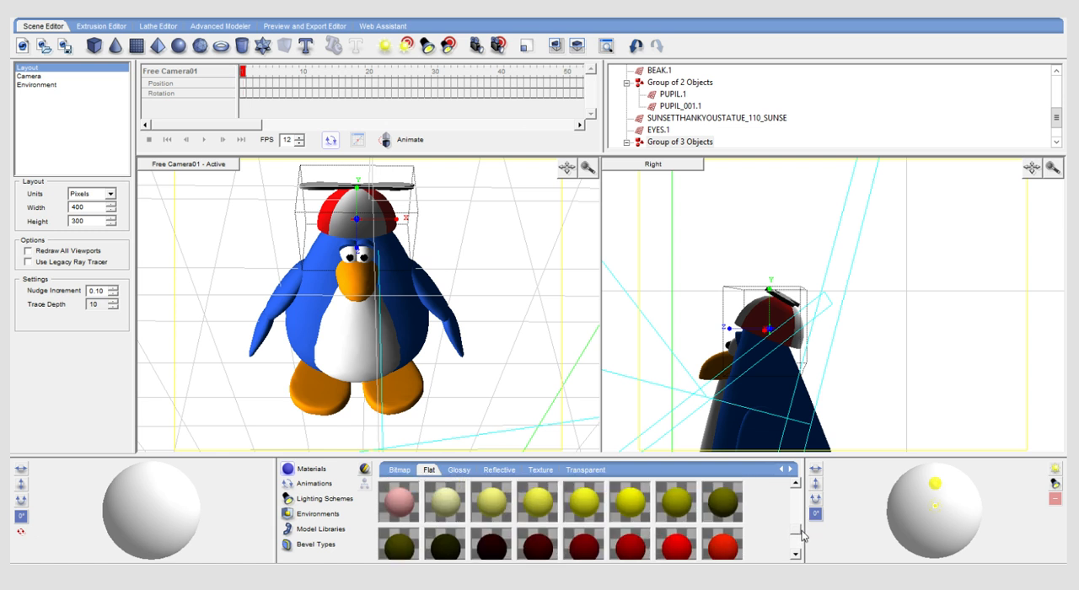
drag(443, 500, 393, 193)
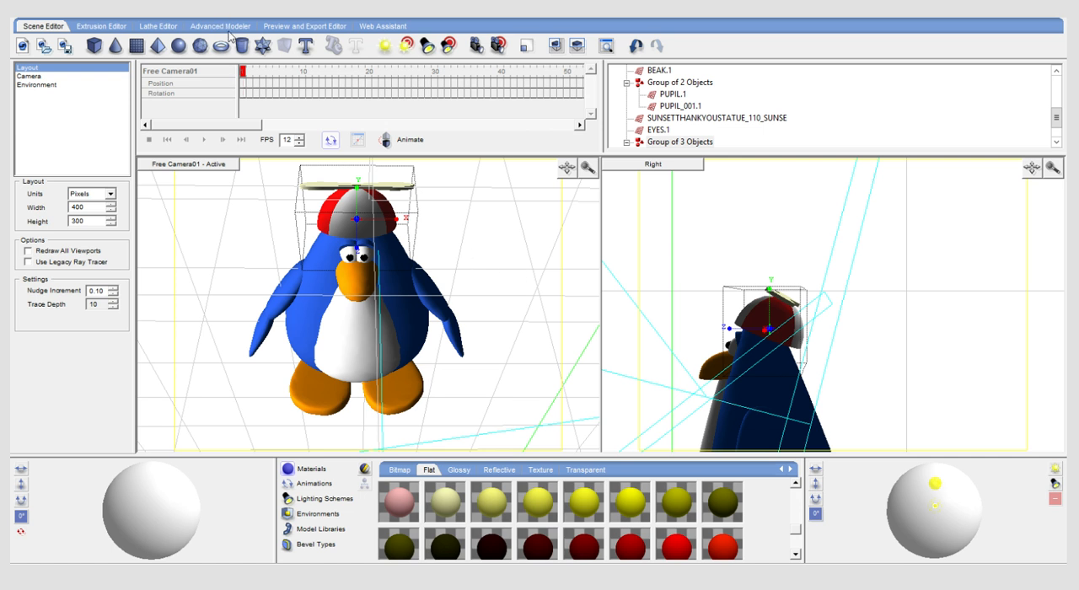
- Generate a vector render preview of frame 1 with Cartoon Single Color Fill, and return to the scene
click(276, 26)
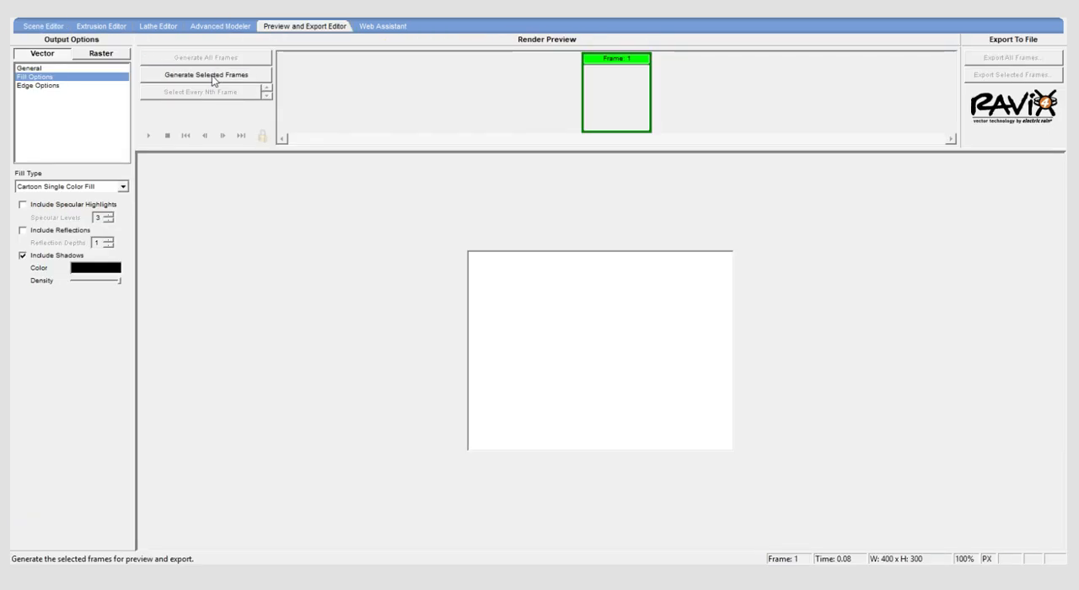
click(212, 75)
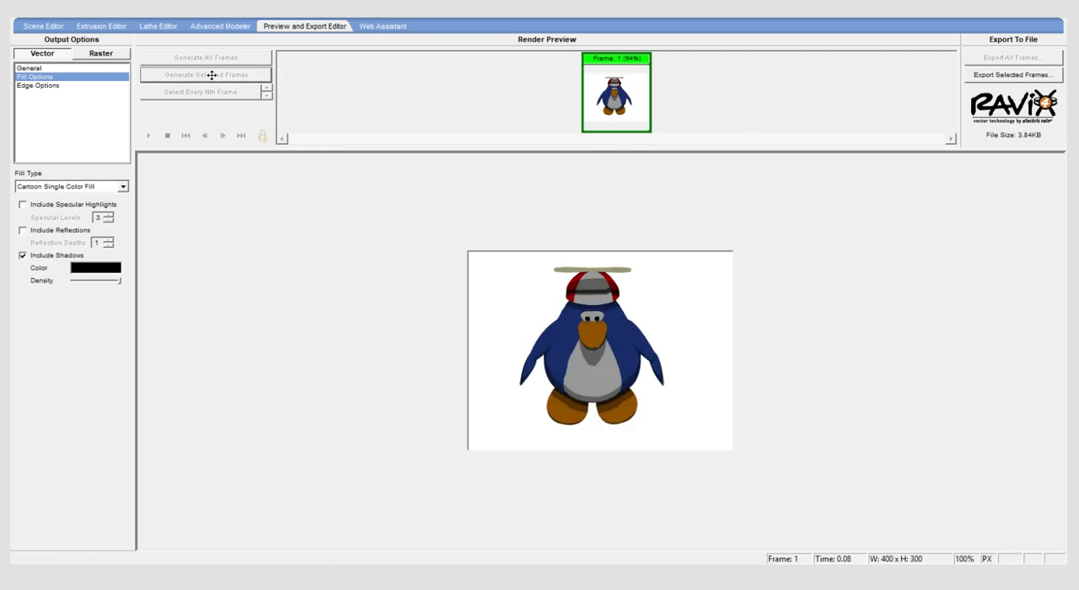
click(25, 24)
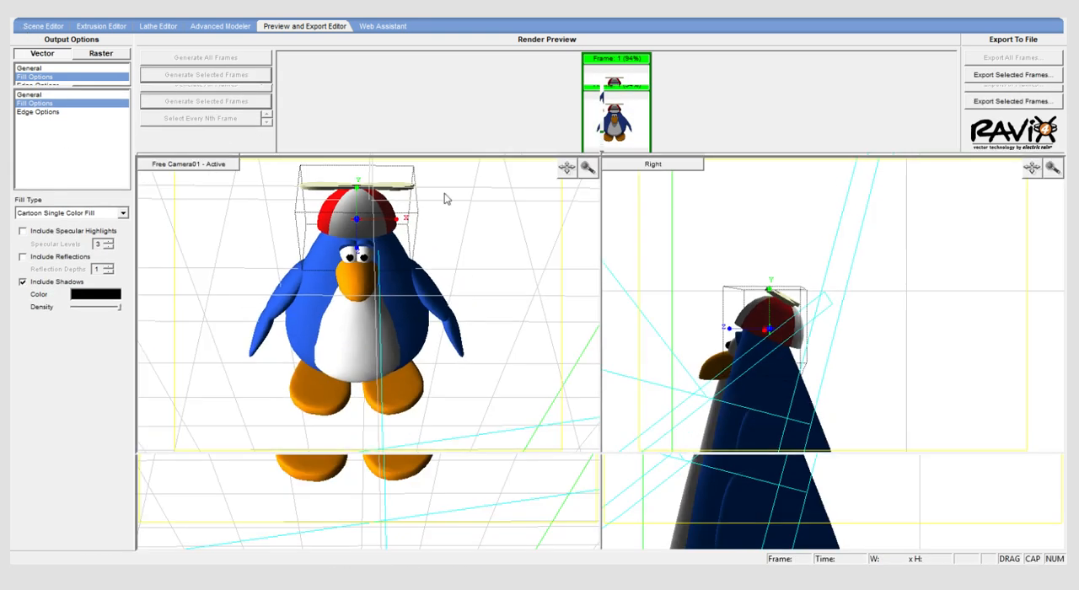
- Set the smoothing of both cap spheres and the propeller cube to Unsmooth
click(336, 216)
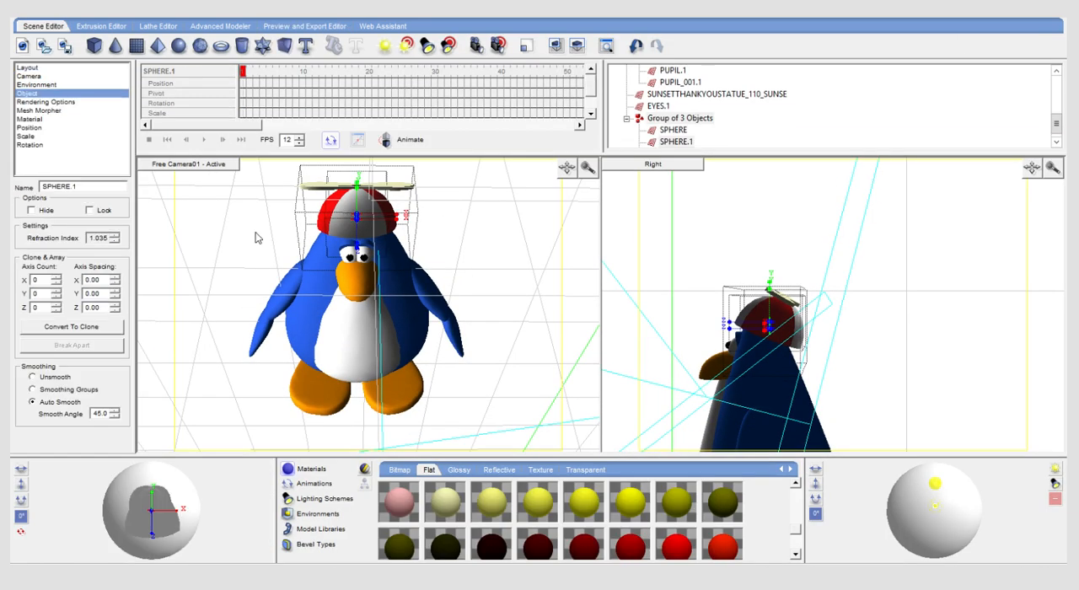
click(33, 389)
click(32, 379)
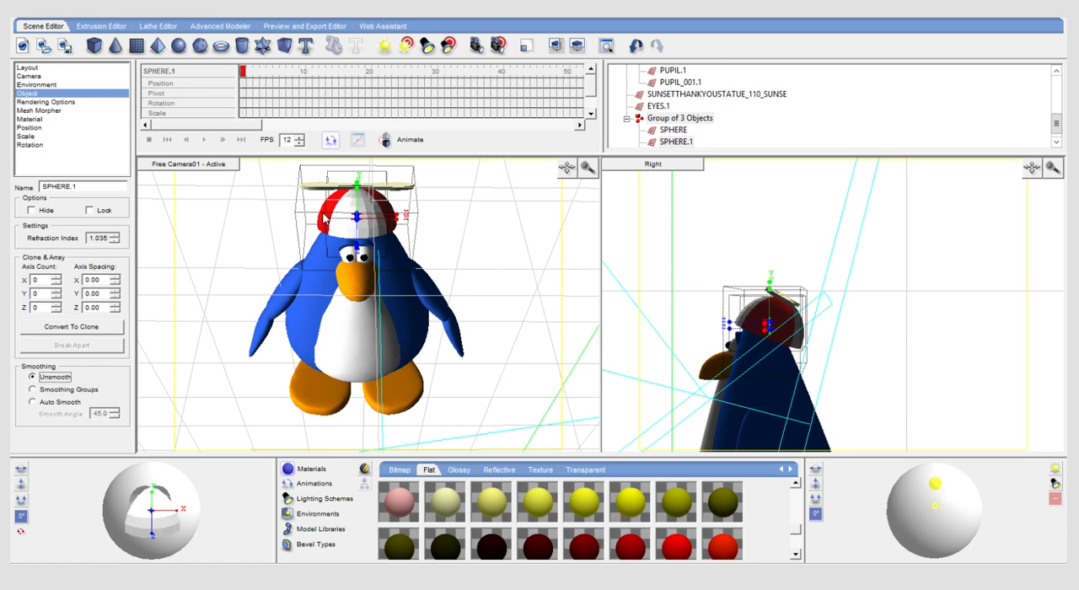
click(328, 211)
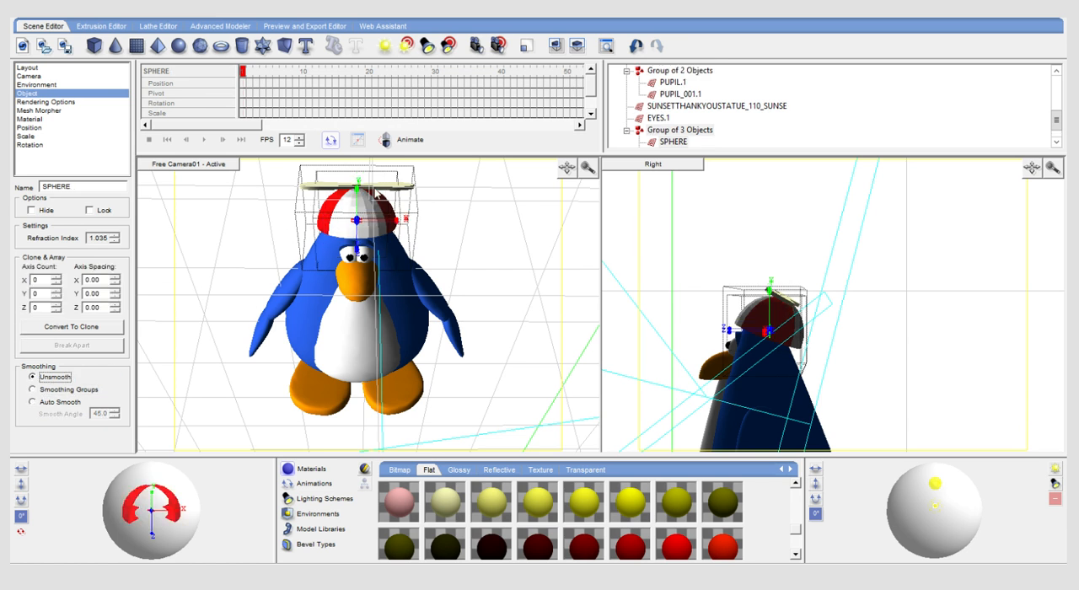
click(379, 191)
click(32, 378)
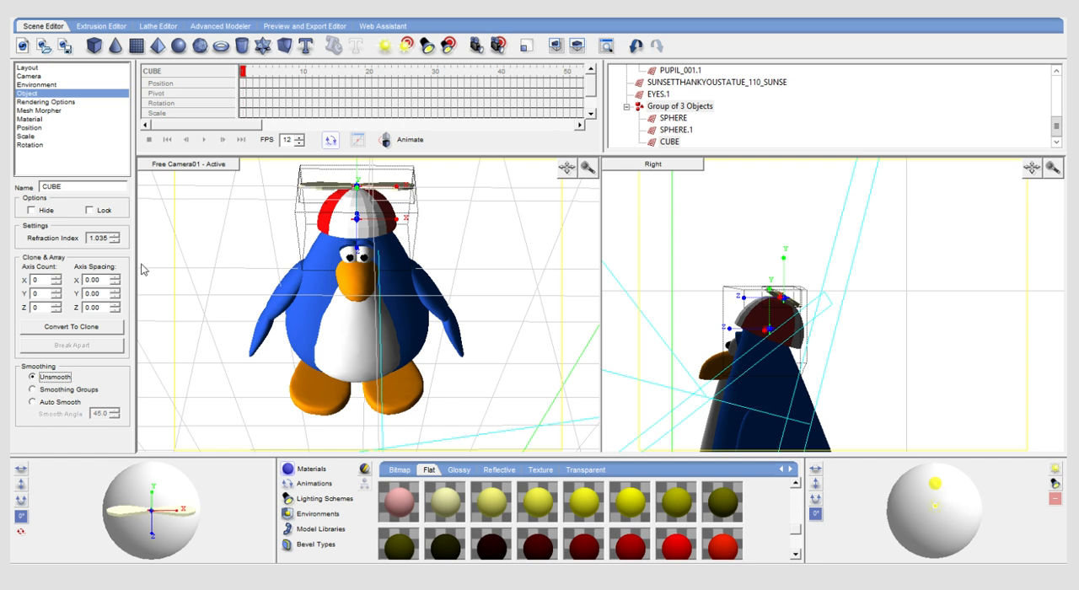
- Render frame 1 again to check the unsmoothed hat, and return to the scene
click(294, 27)
click(248, 77)
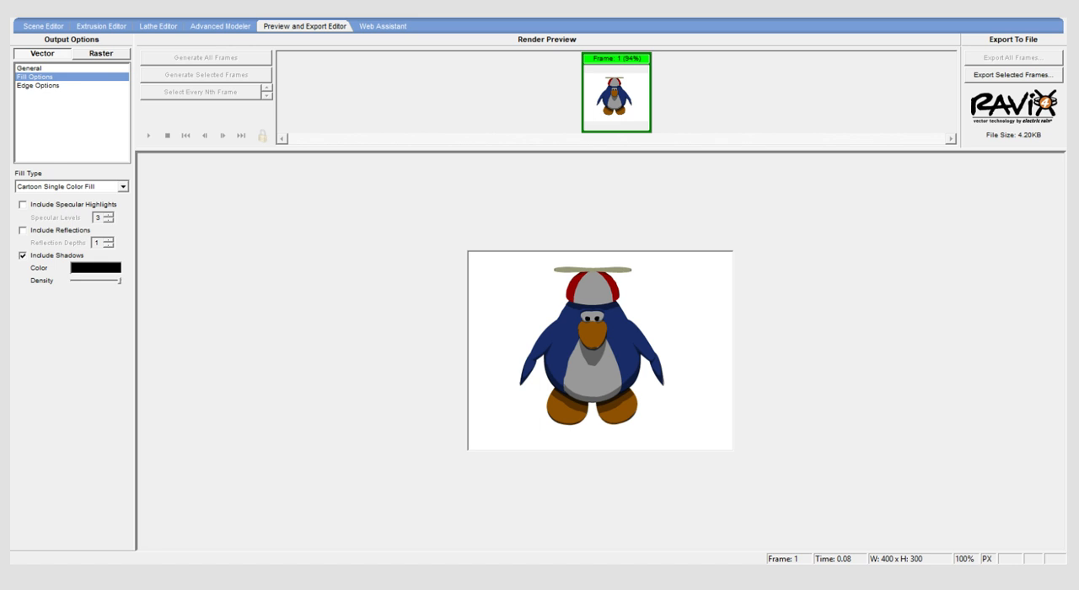
click(42, 26)
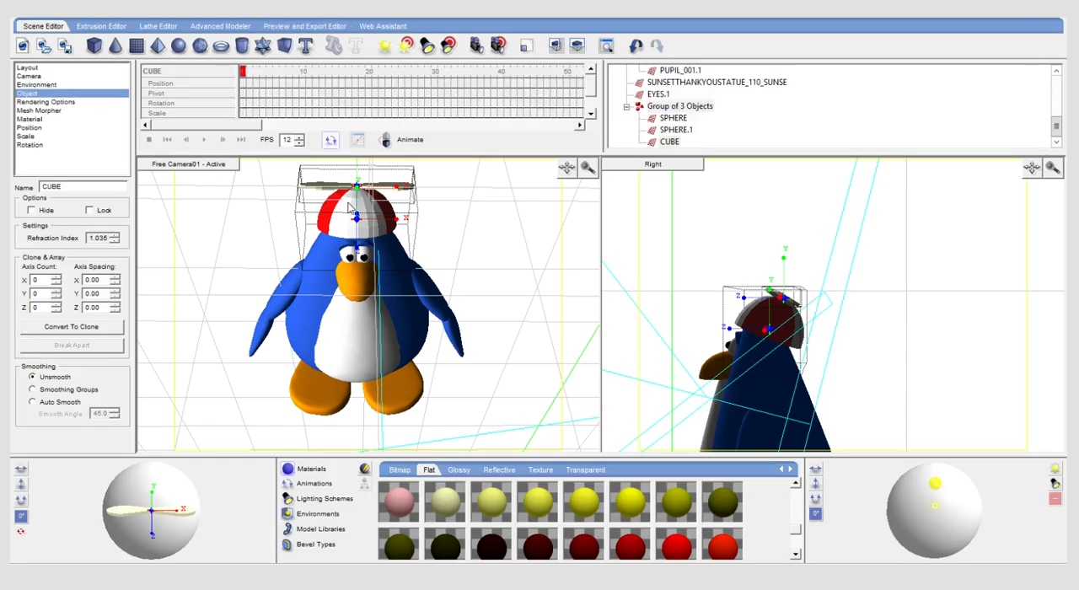
- Try lowering the hat group slightly on the penguin's head, and undo the move
click(358, 191)
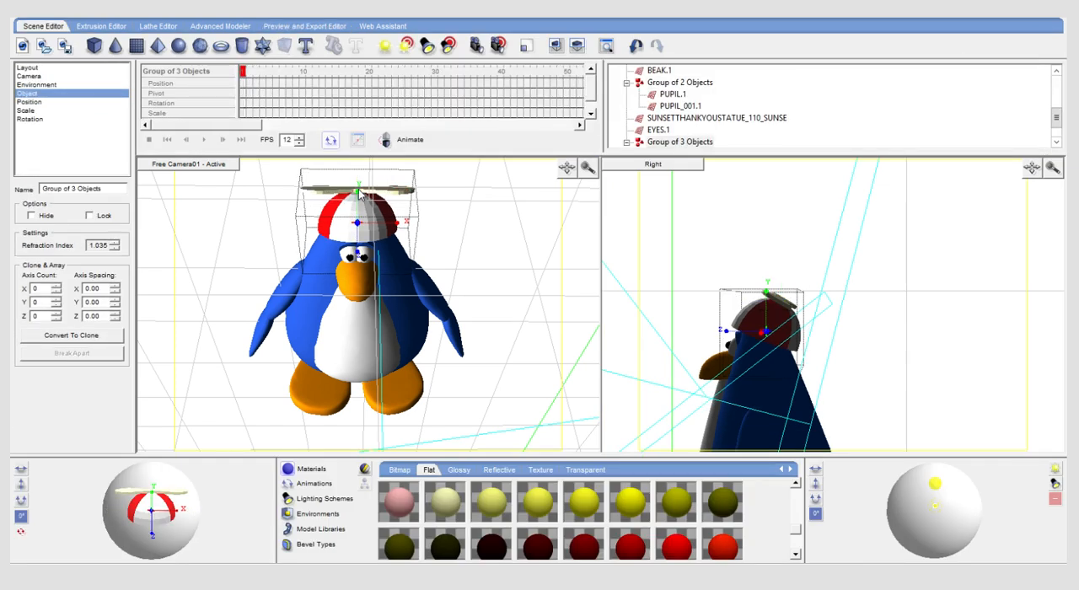
click(44, 15)
click(49, 26)
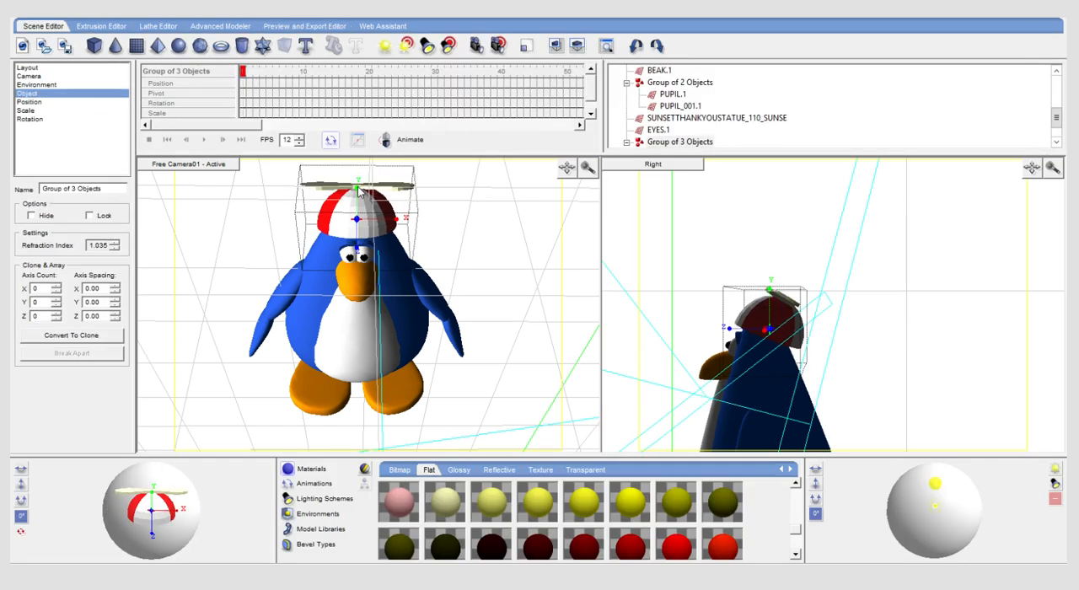
- Reapply the small downward move of the hat group and set its X scale factor to 0.97
key(ctrl+y)
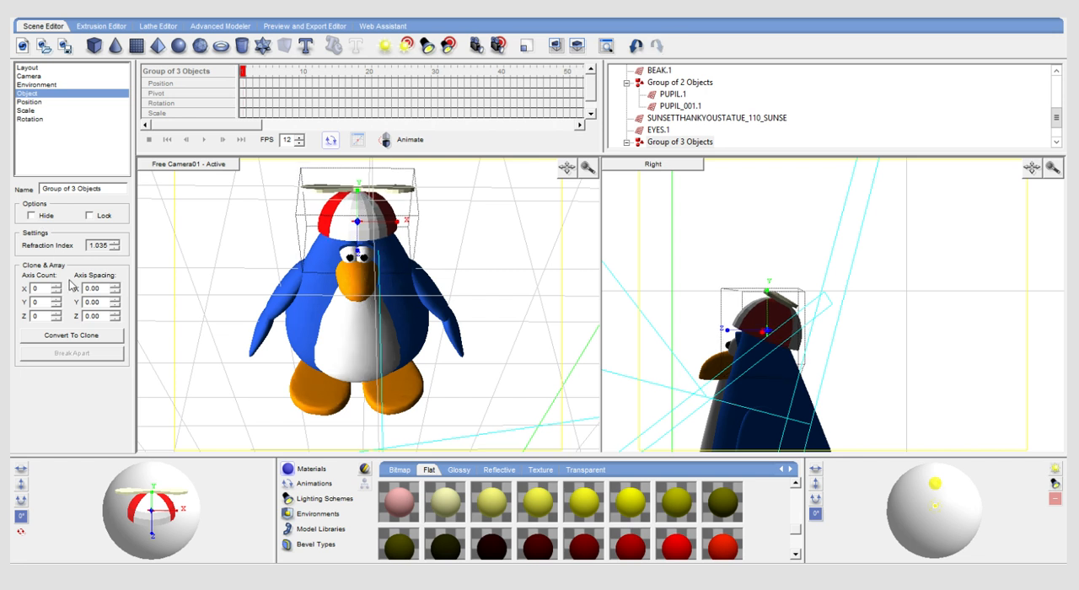
click(32, 112)
click(116, 194)
click(116, 194)
click(115, 200)
click(116, 199)
click(115, 200)
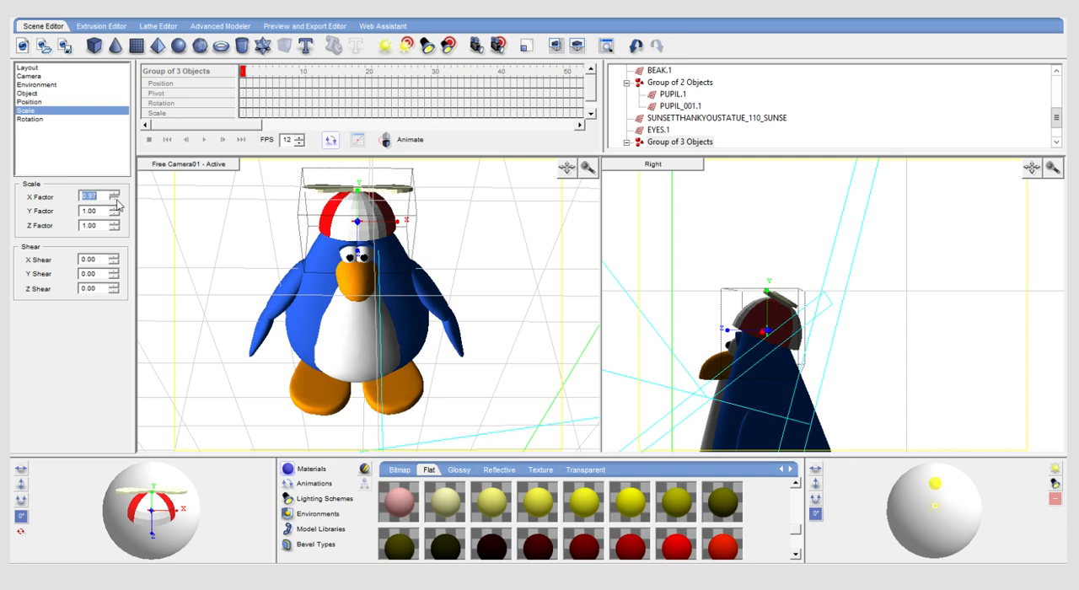
key(Delete)
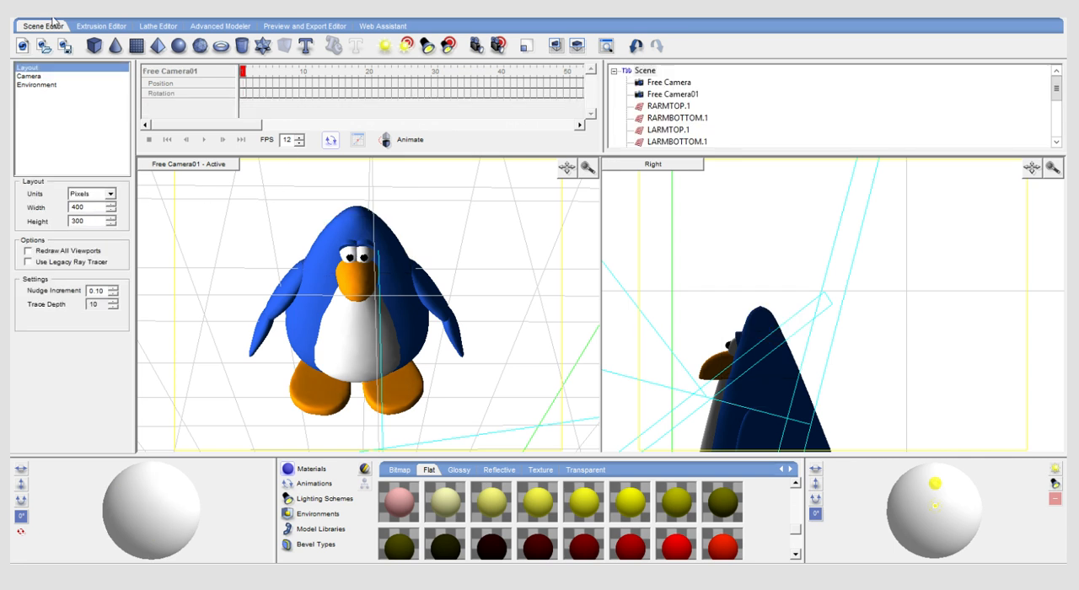
key(ctrl+z)
click(51, 84)
click(72, 76)
click(73, 84)
key(Delete)
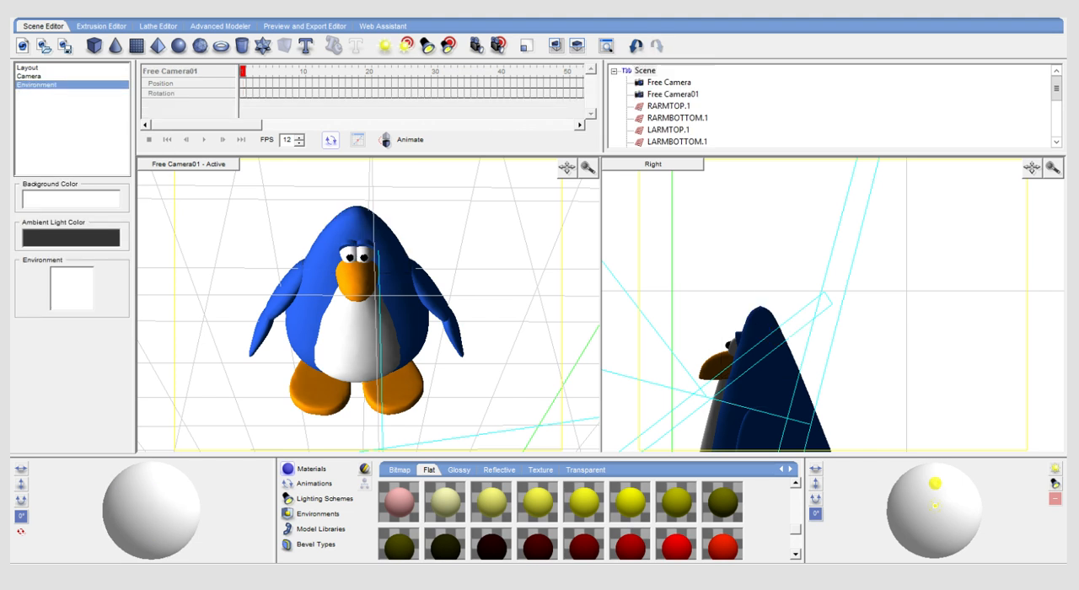
key(ctrl+z)
- Render frame 1 to check the narrowed hat, and return to the scene
click(313, 24)
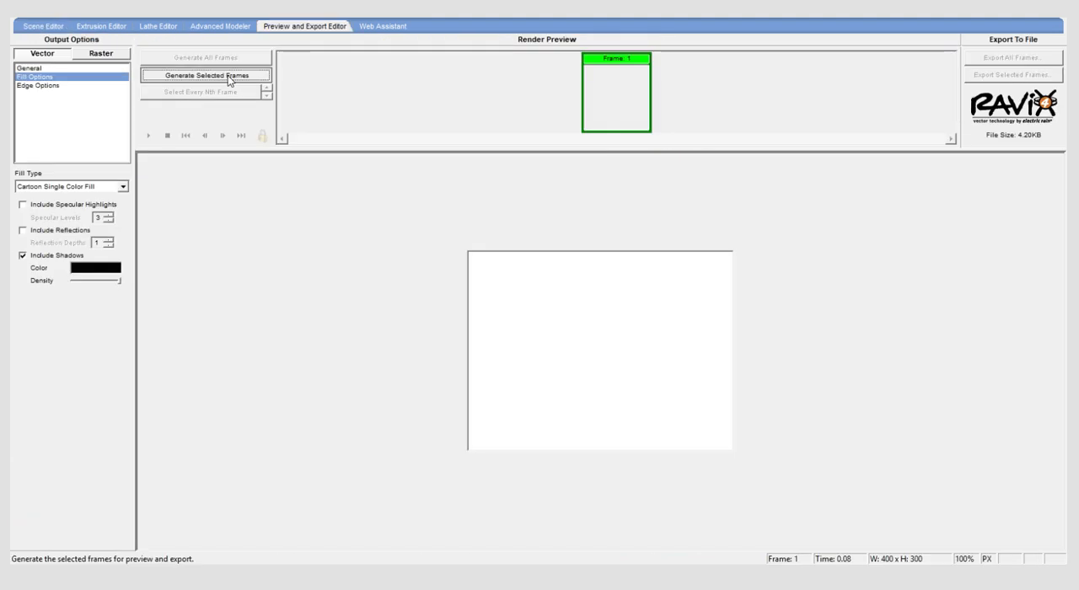
click(228, 75)
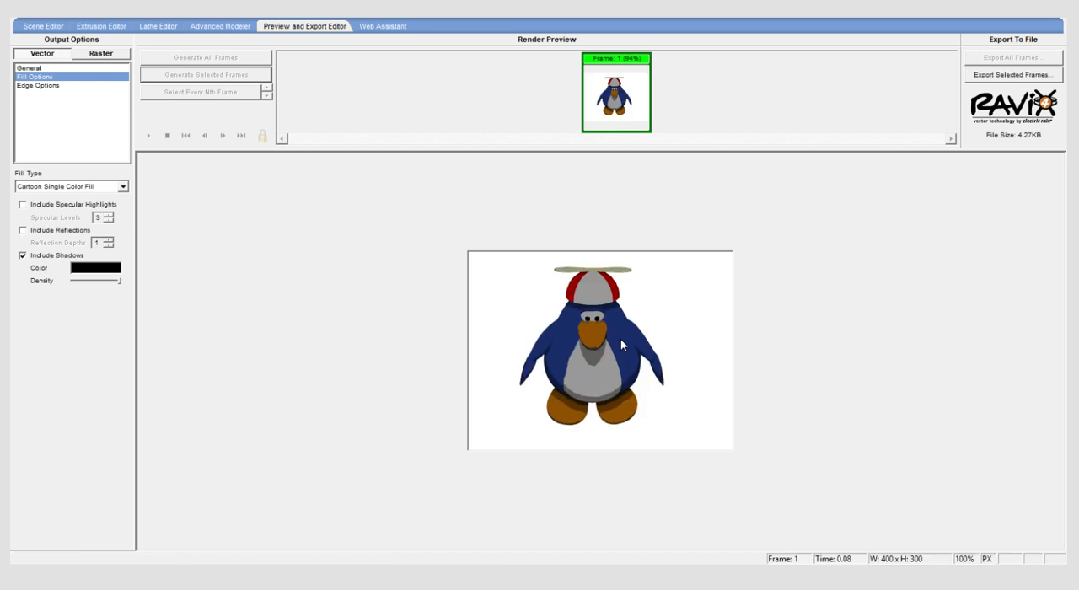
click(30, 28)
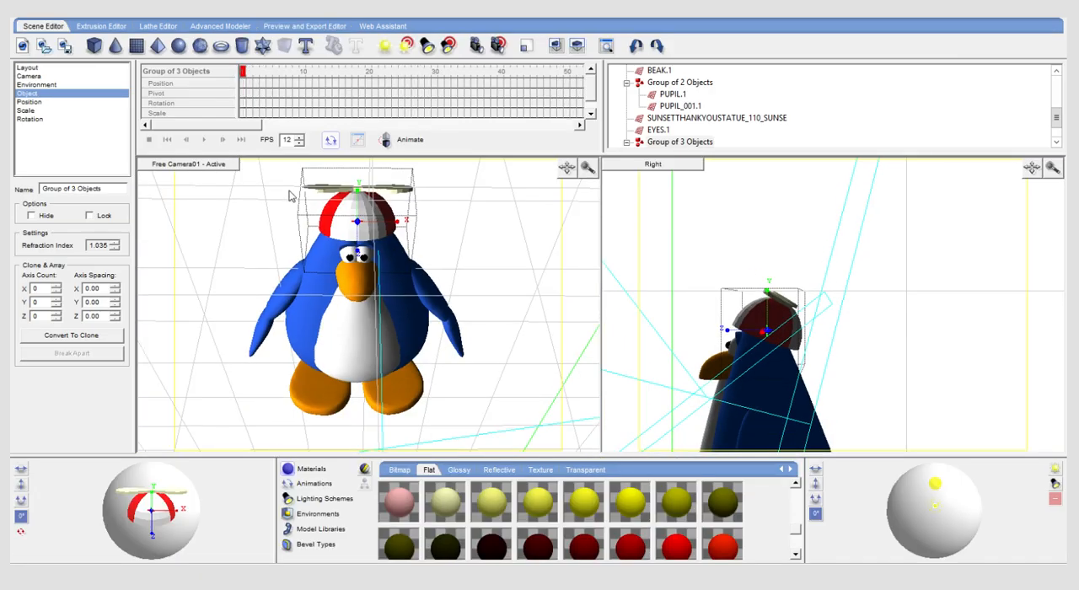
- Try rotating the hat group slightly, and undo the rotation
mouse_move(158, 544)
mouse_down()
mouse_move(154, 520)
mouse_move(154, 538)
mouse_up()
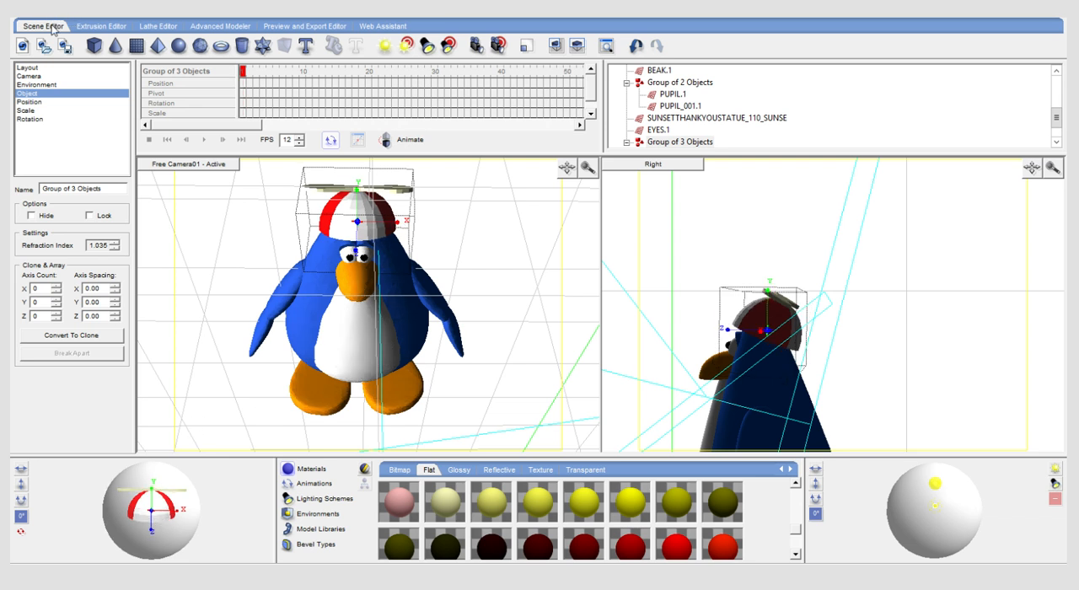
key(ctrl+z)
key(ctrl+z)
key(ctrl+z)
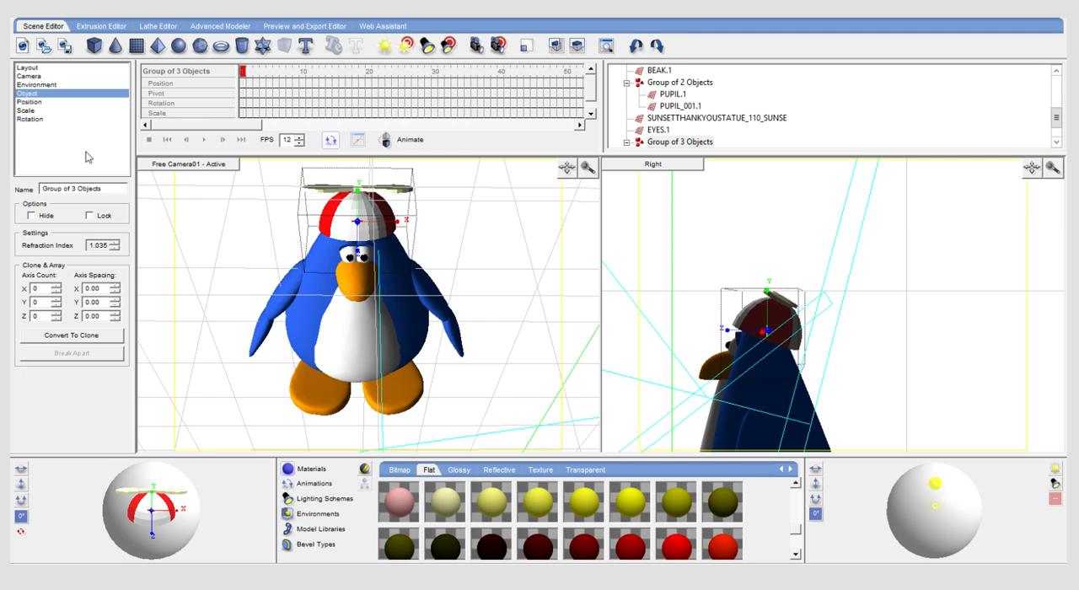
- Set the hat group's scale factors to X 0.91, Y 0.99 and Z 0.82
click(35, 111)
click(116, 199)
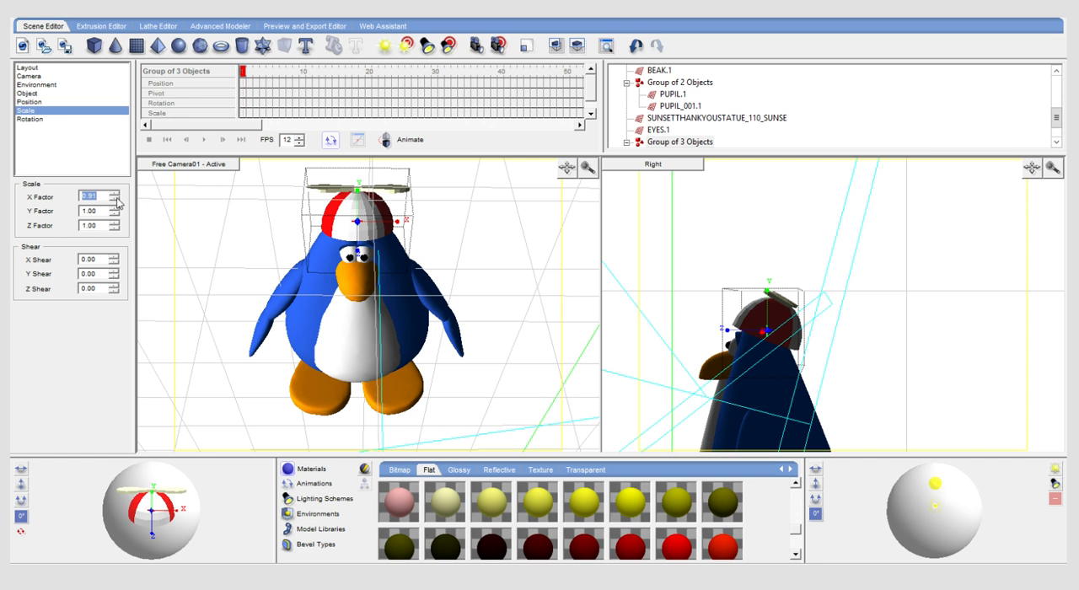
click(115, 214)
click(115, 229)
click(114, 229)
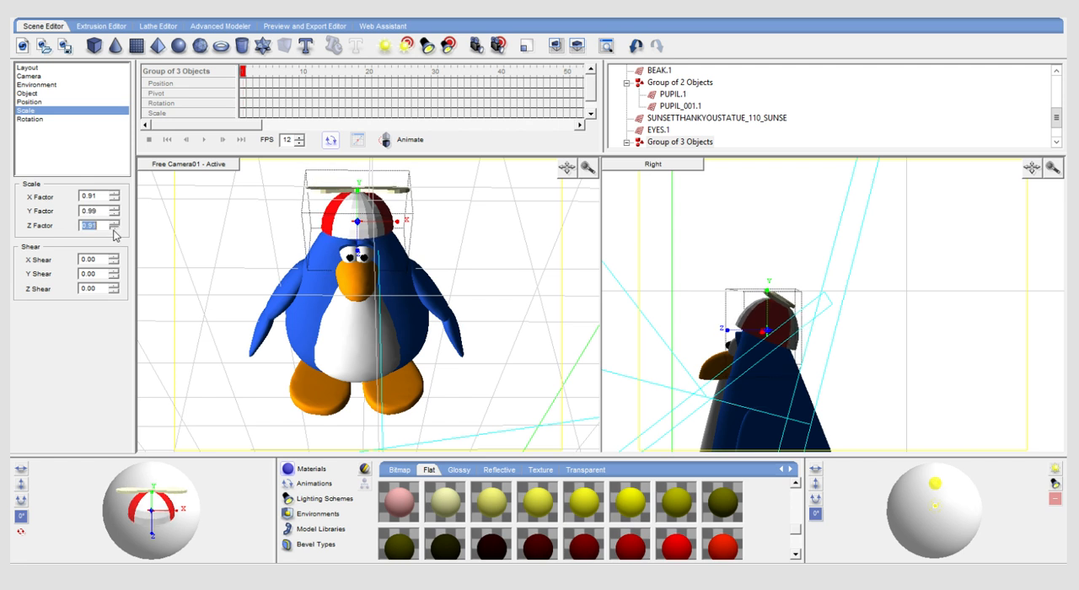
click(115, 222)
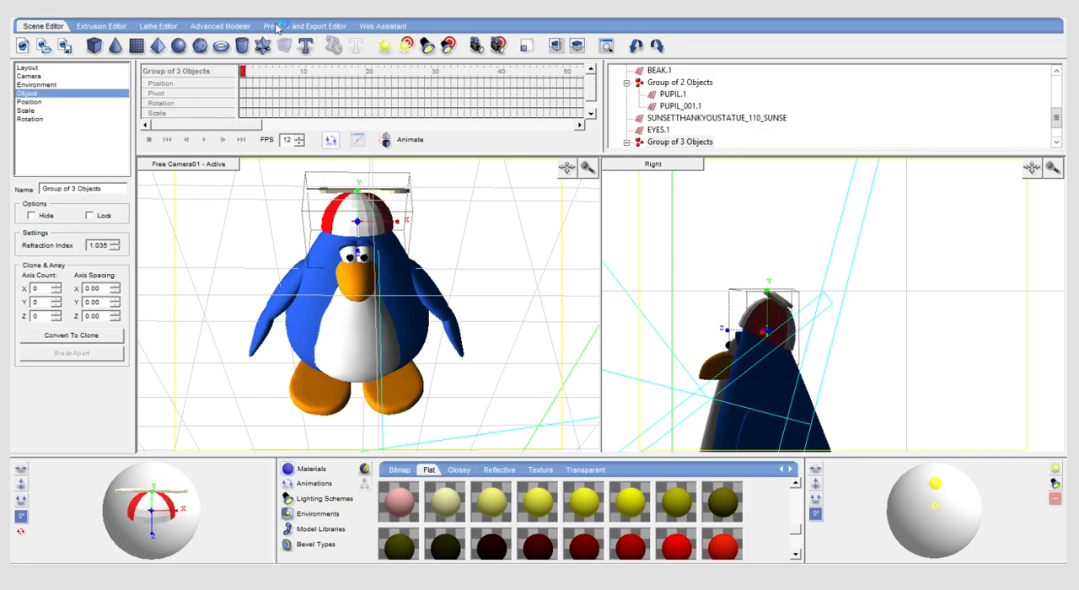
- Render frame 1 to check the rescaled hat, and return to the scene
click(300, 26)
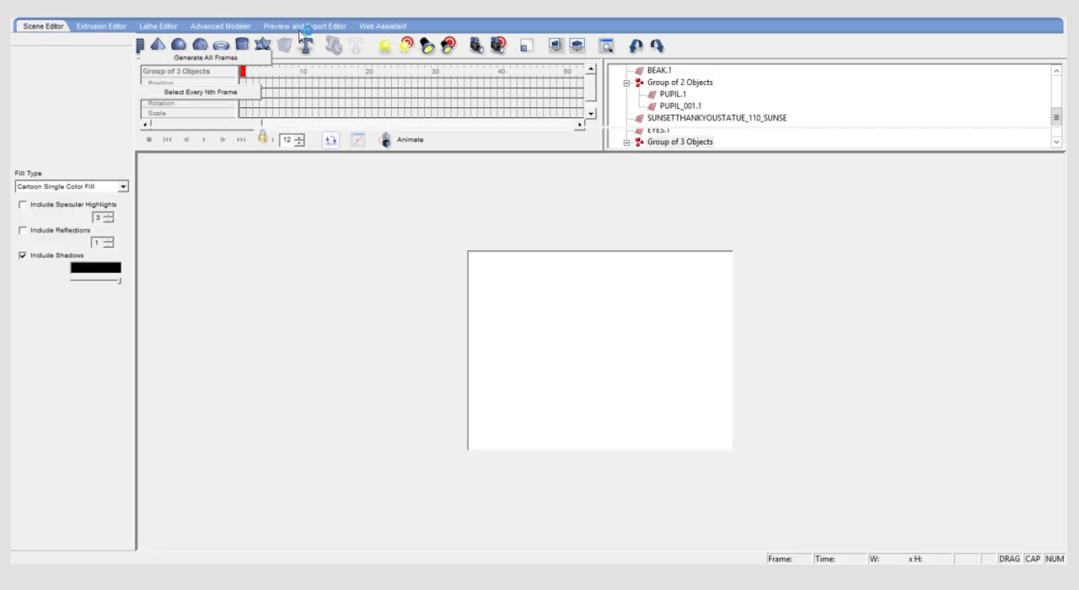
click(208, 75)
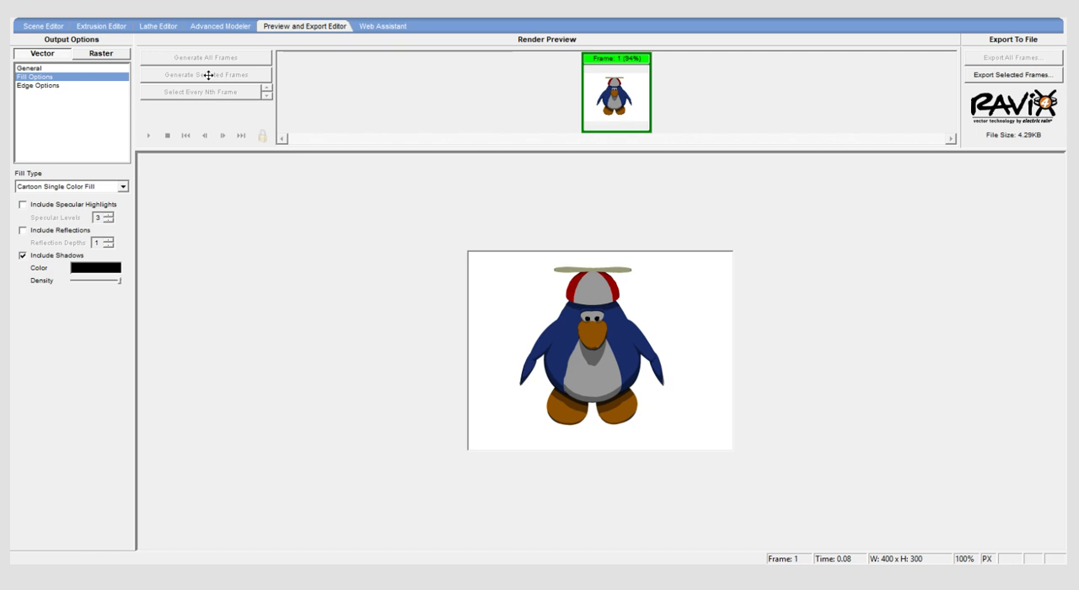
click(27, 26)
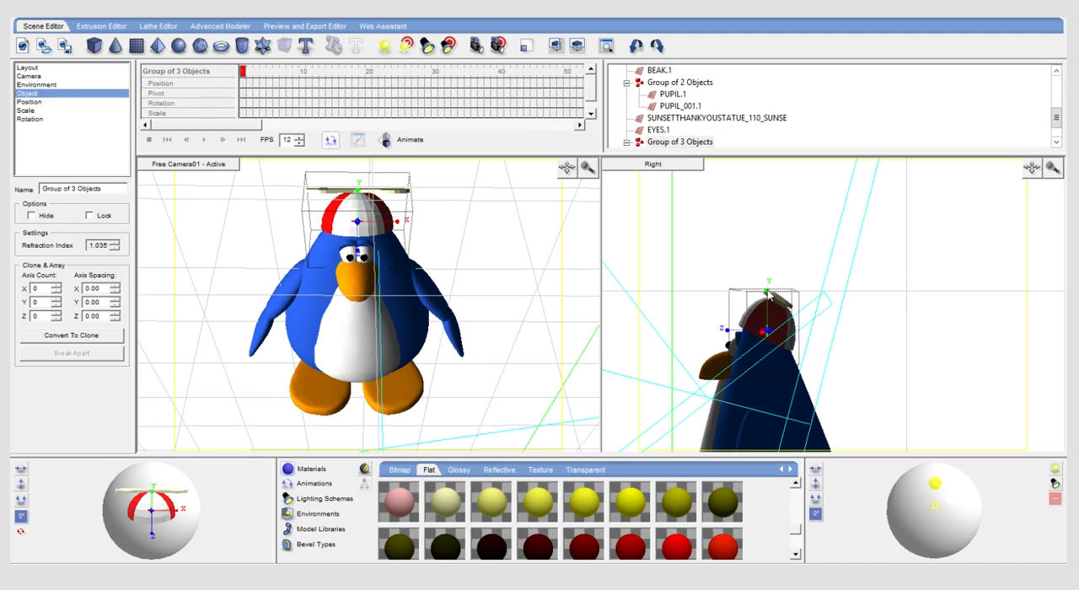
- Move the hat group slightly down in the Right view so it sits lower on the penguin's head
click(769, 292)
mouse_move(767, 293)
mouse_down()
mouse_move(776, 309)
mouse_move(769, 296)
mouse_up()
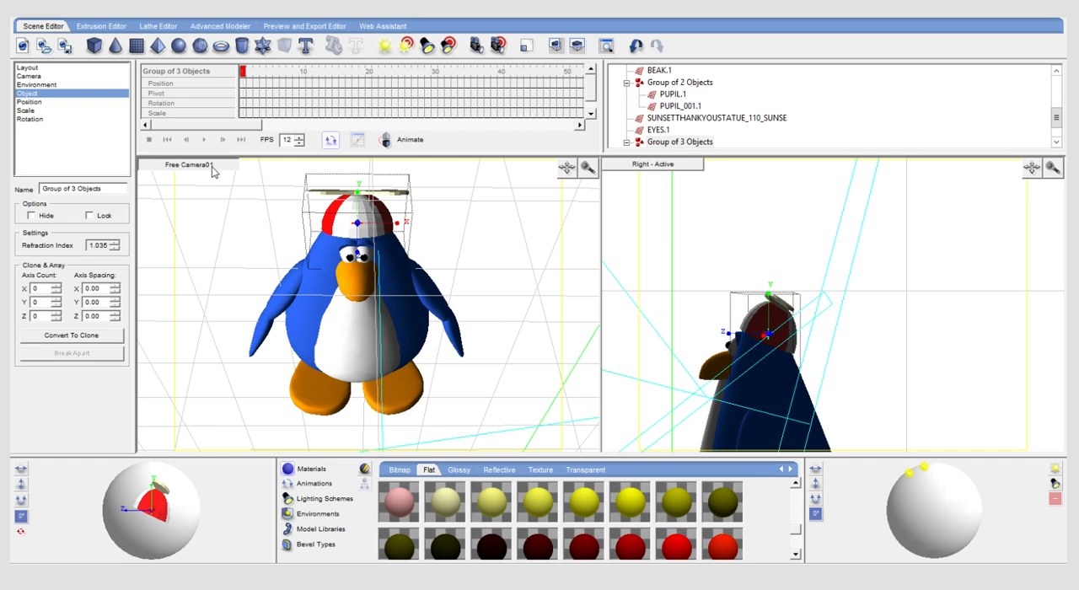
click(385, 189)
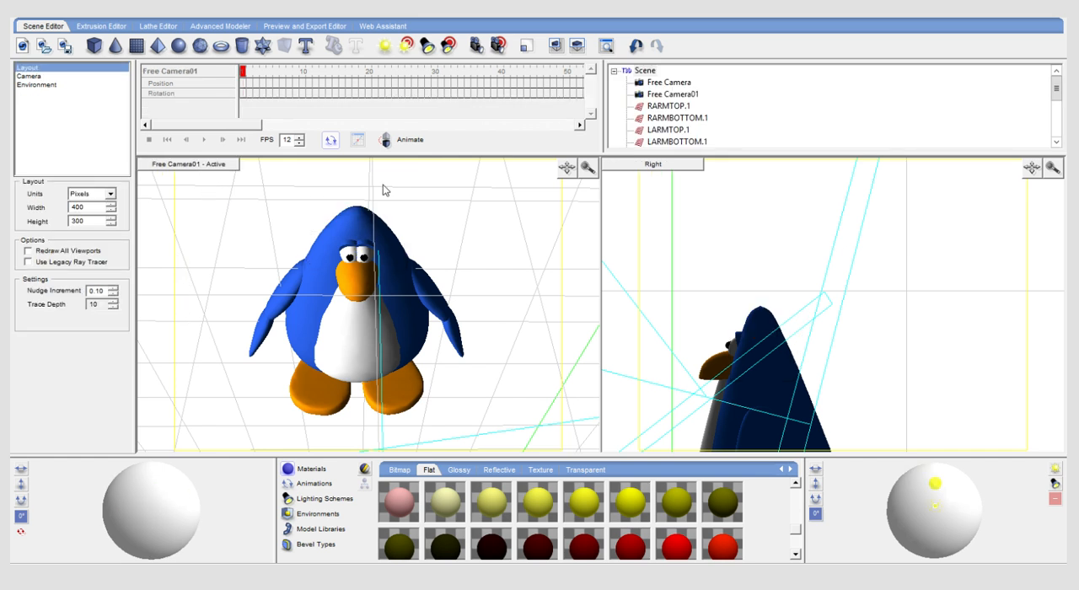
click(50, 15)
click(50, 26)
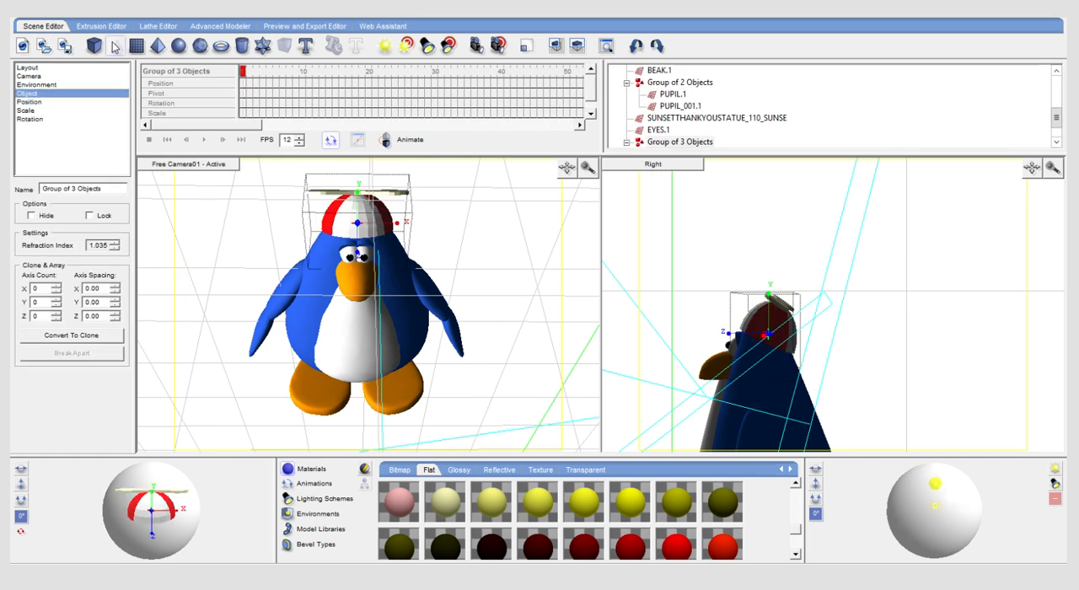
- Render frame 1 to check the lowered hat, and return to the scene
click(272, 29)
click(194, 73)
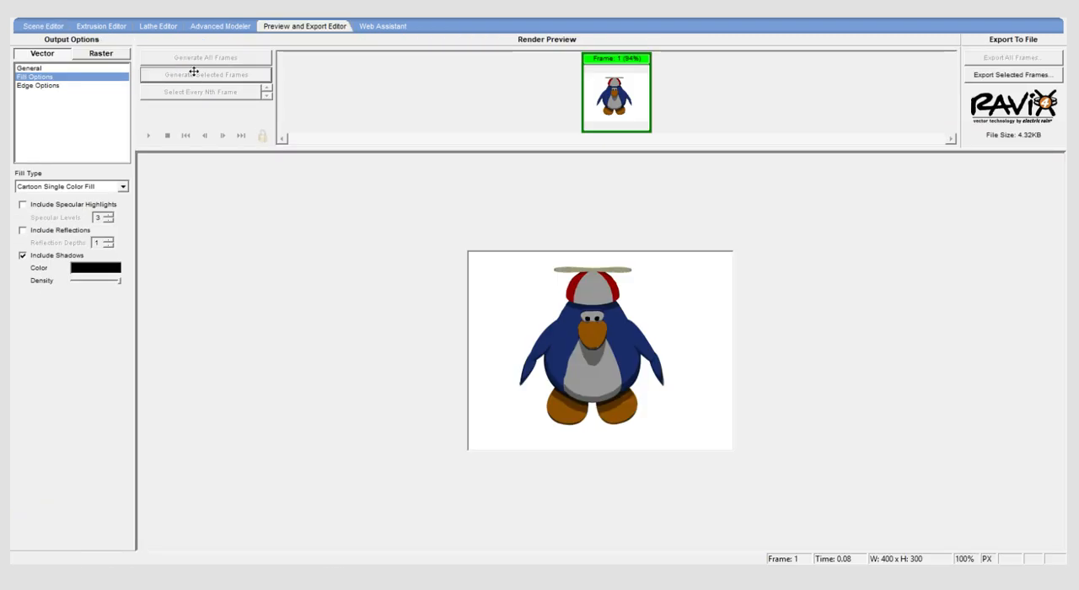
click(32, 27)
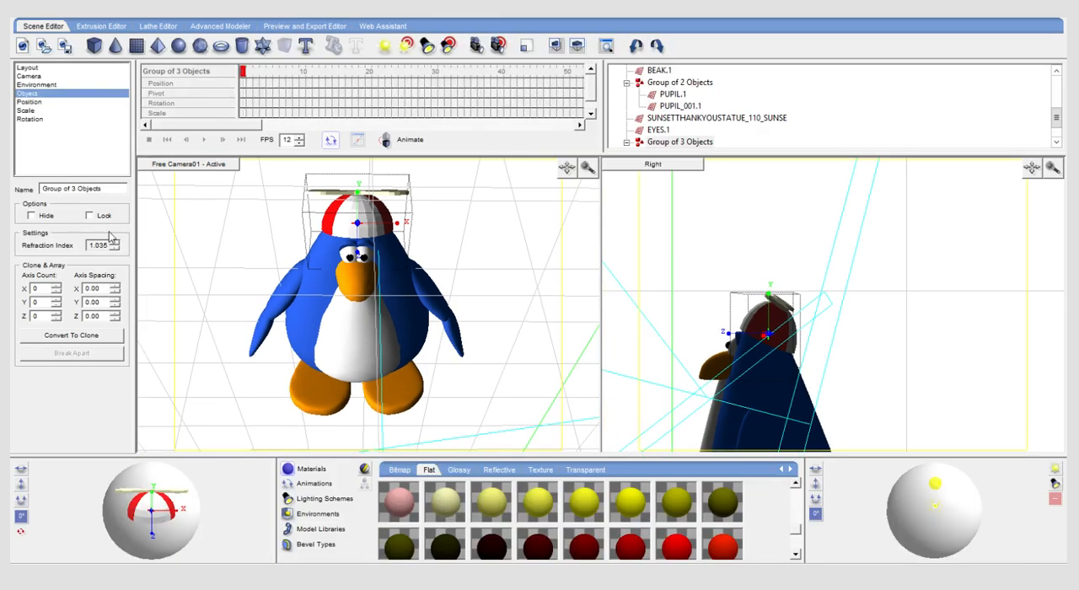
- Try an X scale factor of 0.85 on the hat group, render frame 1, and return to the scene
click(38, 110)
click(115, 199)
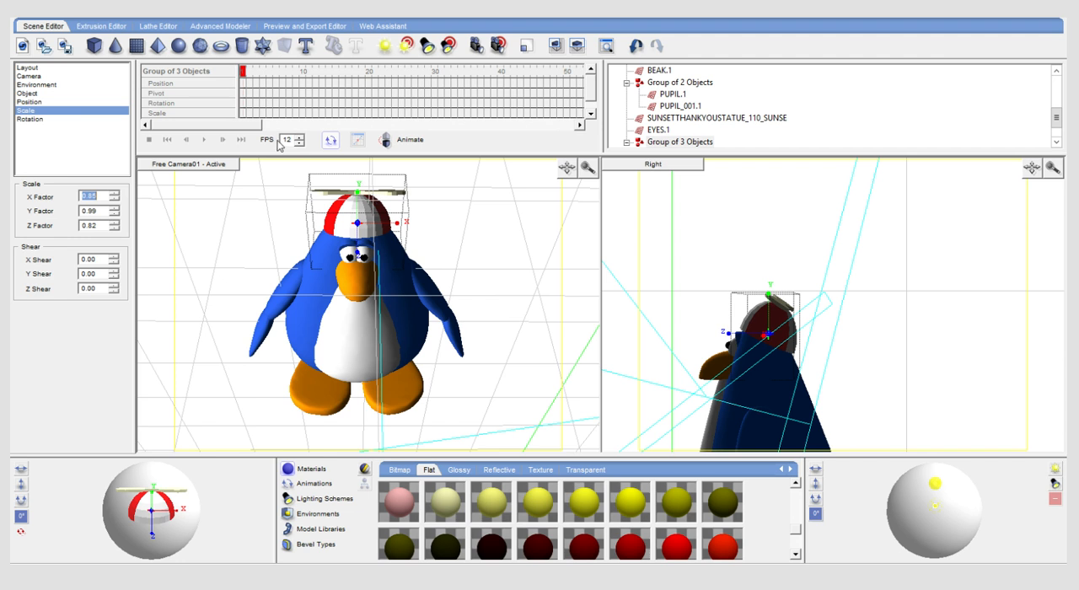
click(287, 27)
click(228, 76)
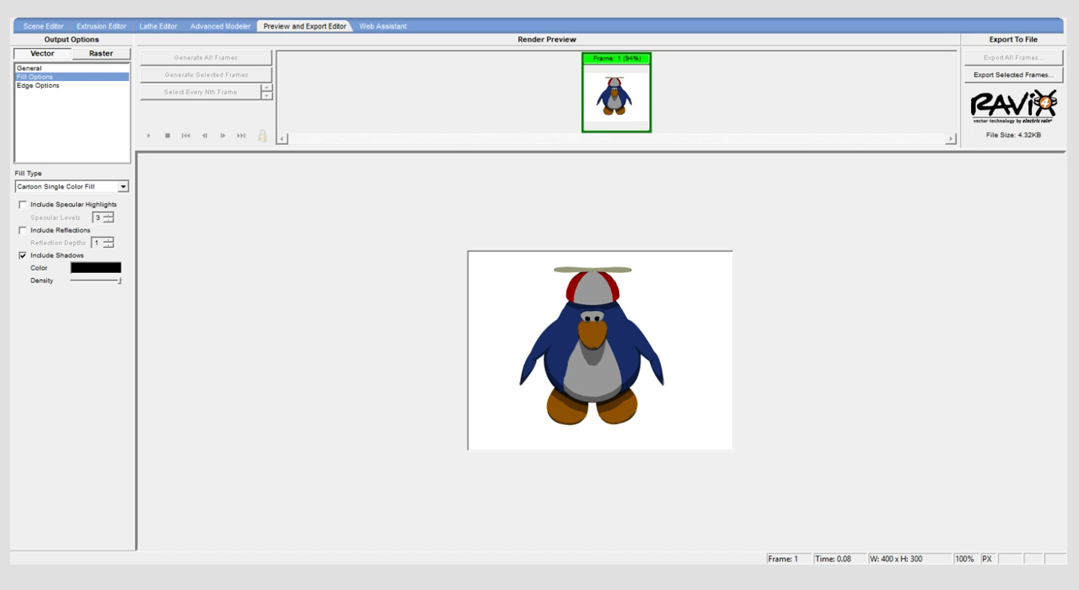
click(43, 27)
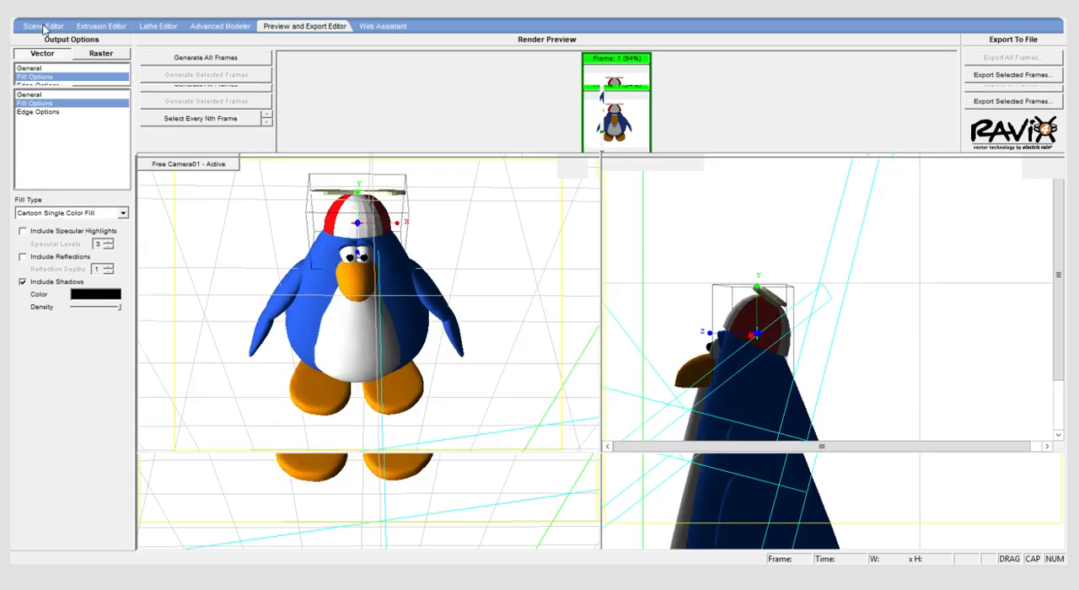
- Try an X scale factor of 0.86 on the hat group, inspect its SPHERE part, and undo the latest X scale changes
click(115, 213)
click(116, 194)
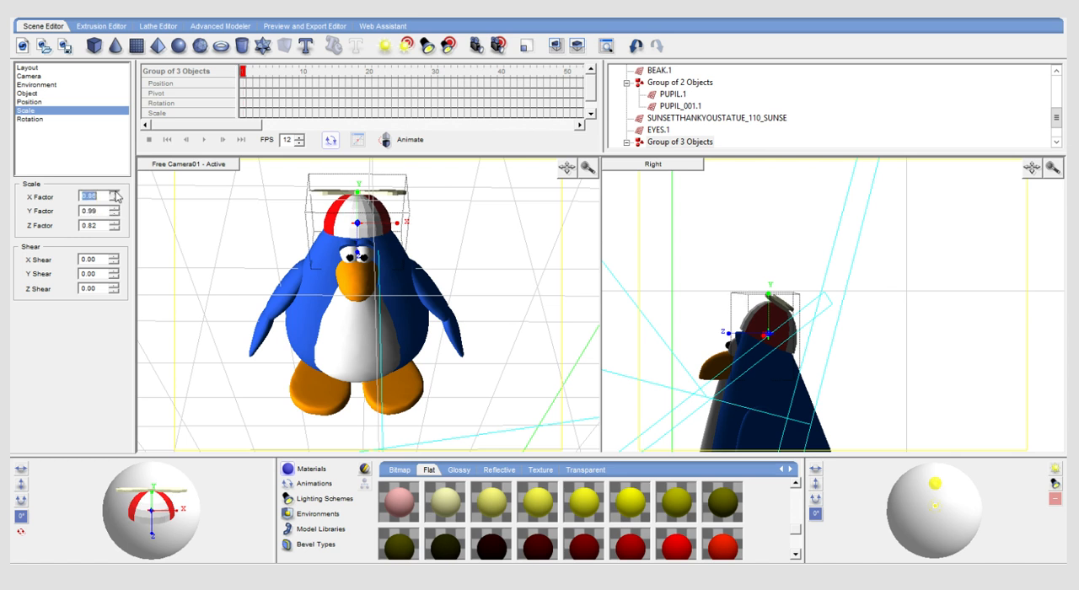
click(627, 142)
click(677, 120)
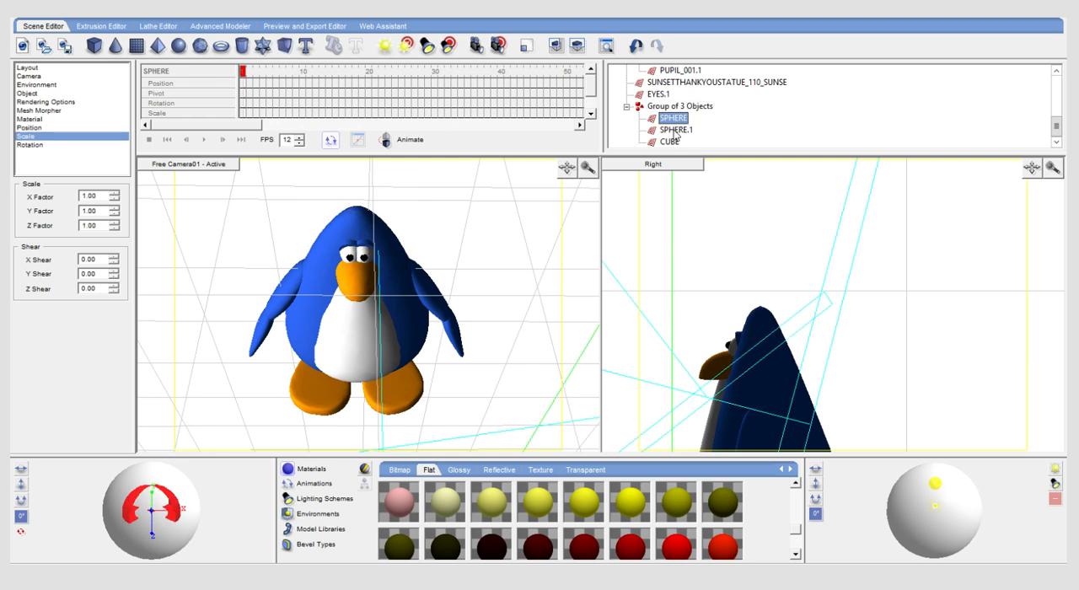
click(38, 15)
click(42, 21)
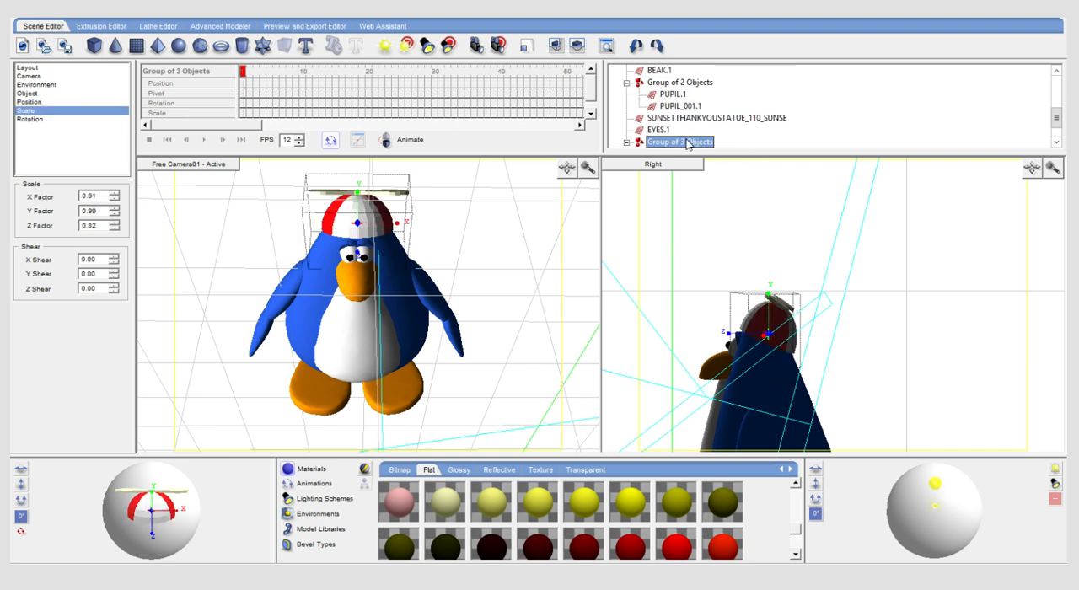
- Ungroup the hat into its separate spheres and cube, render frame 1, and return to the scene
key(ctrl+x)
key(ctrl+v)
click(487, 203)
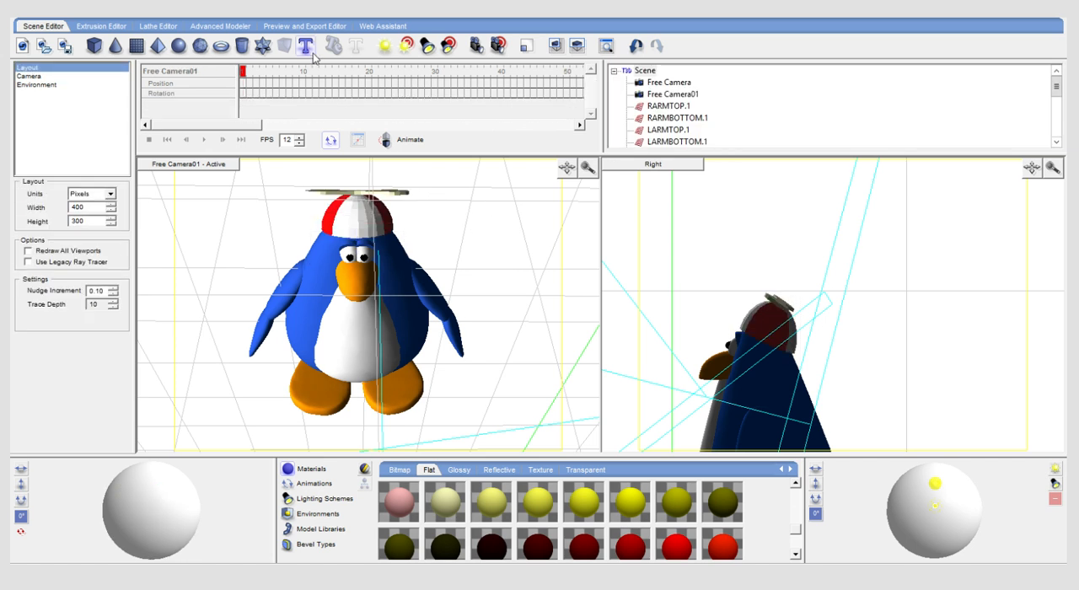
click(304, 26)
click(248, 78)
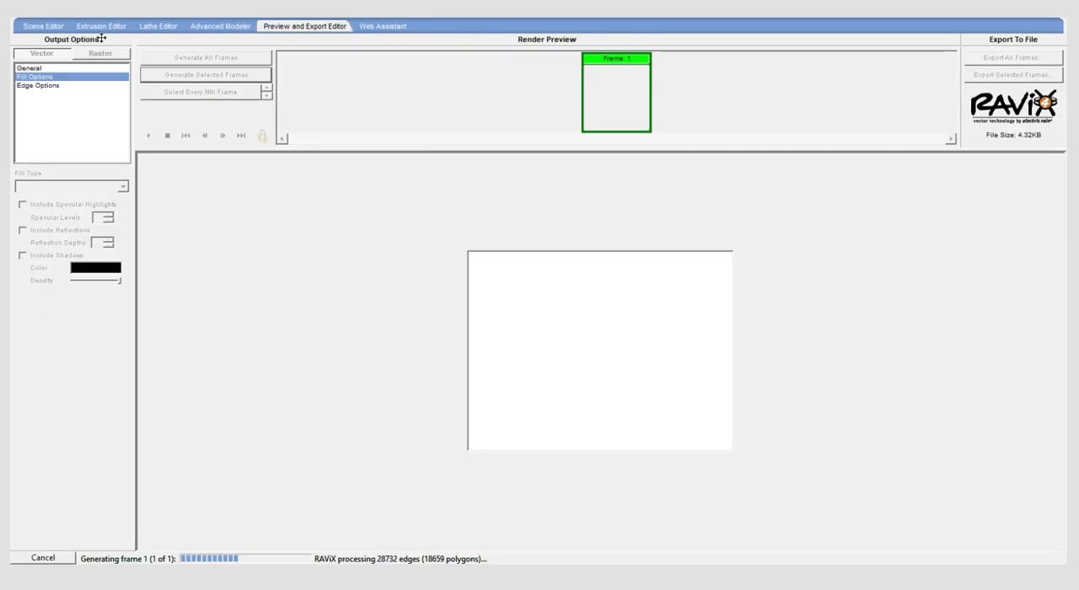
click(44, 26)
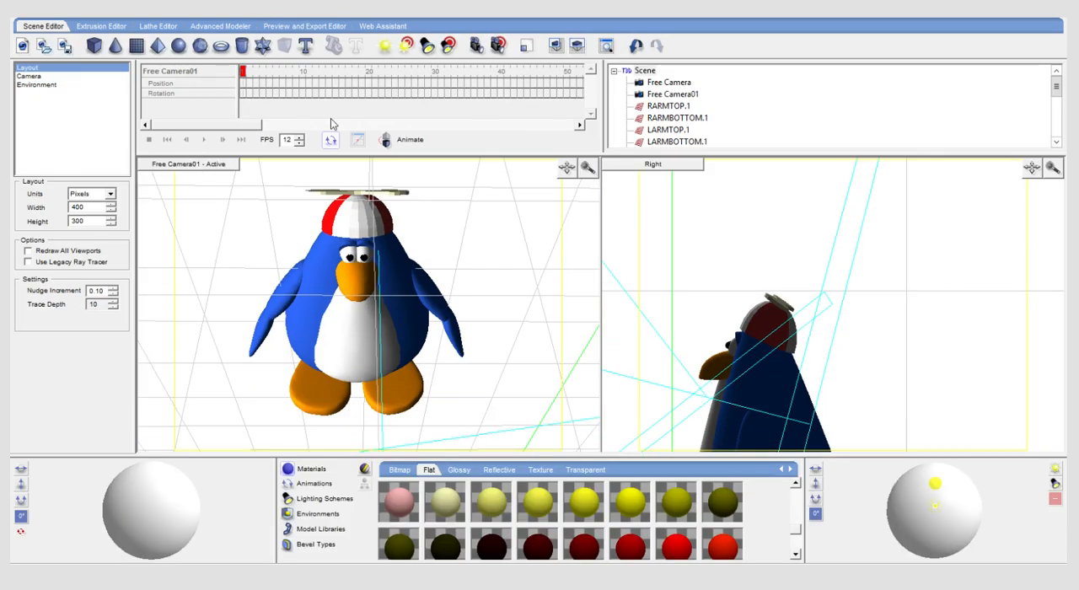
- Check the hat's SPHERE.1 and CUBE parts in the scene hierarchy, and review the existing render preview
click(346, 209)
click(649, 133)
click(649, 143)
click(439, 202)
click(278, 27)
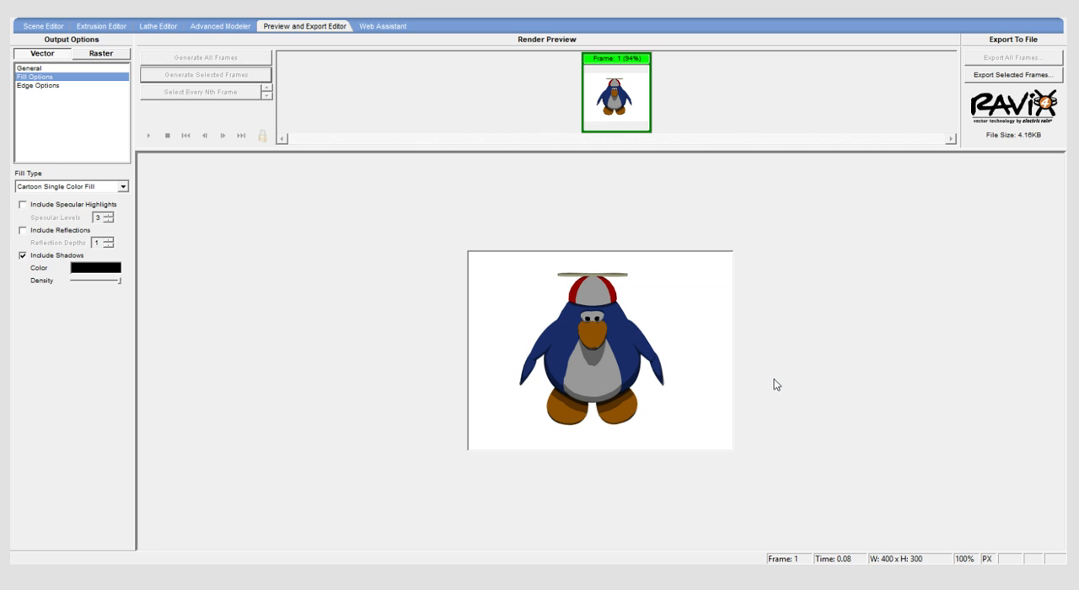
click(28, 26)
- Tilt the propeller cube slightly so more of its blades faces the camera, and render frame 1
click(341, 195)
mouse_move(153, 518)
mouse_down()
mouse_move(155, 534)
mouse_move(159, 522)
mouse_up()
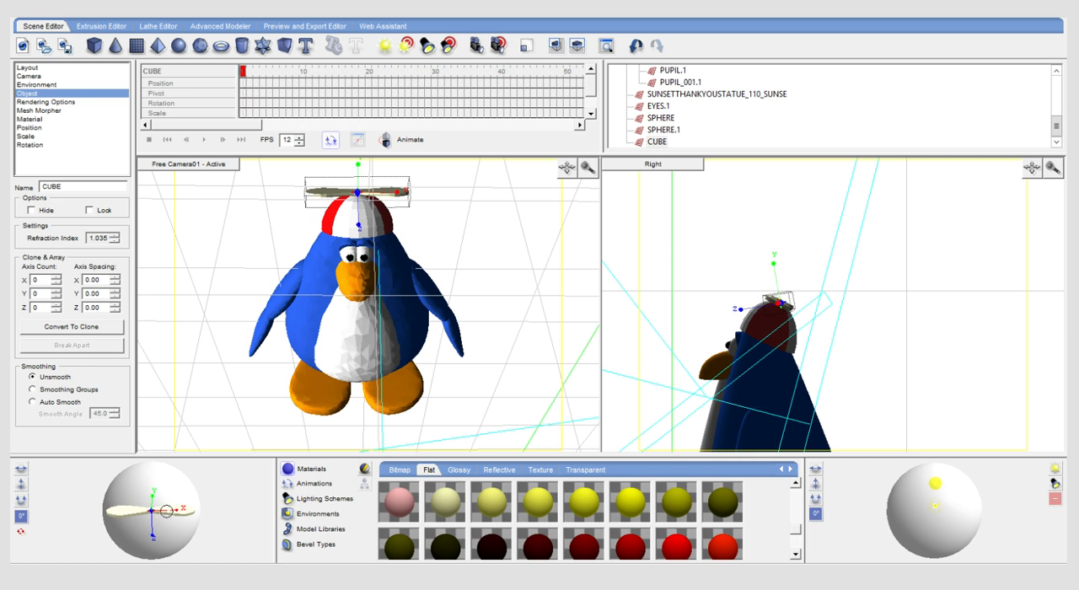
click(226, 287)
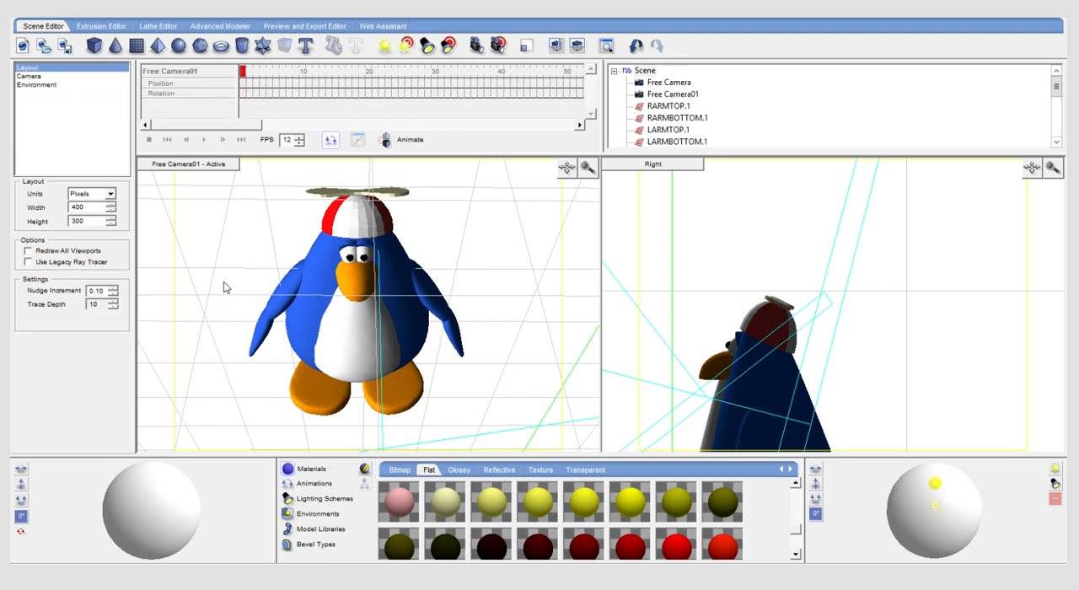
click(297, 26)
click(222, 74)
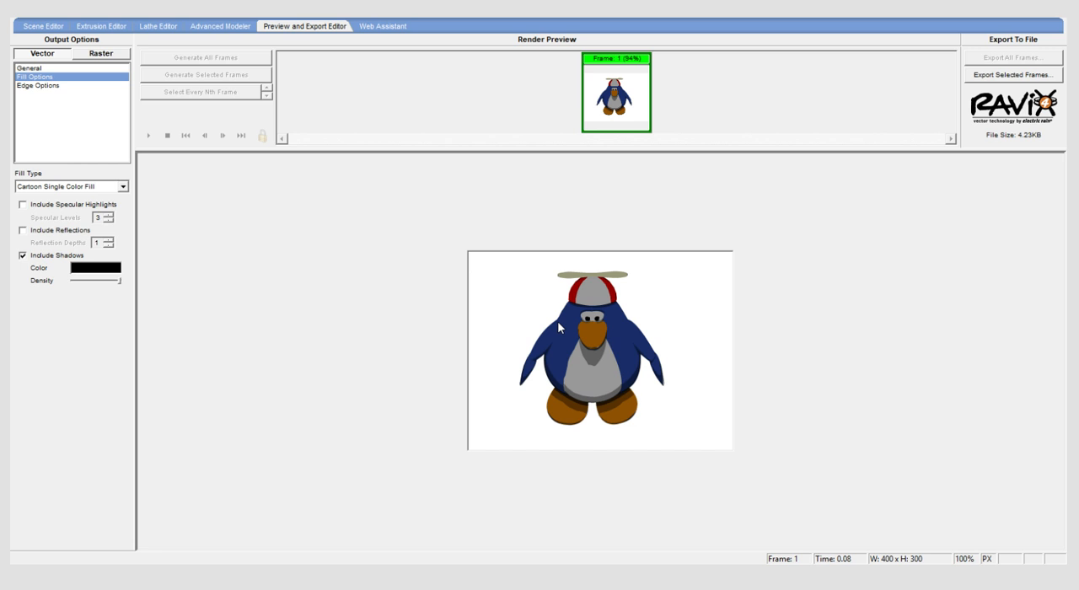
- Return to the scene, finely readjust the propeller cube's tilt, and deselect it
click(27, 26)
click(387, 199)
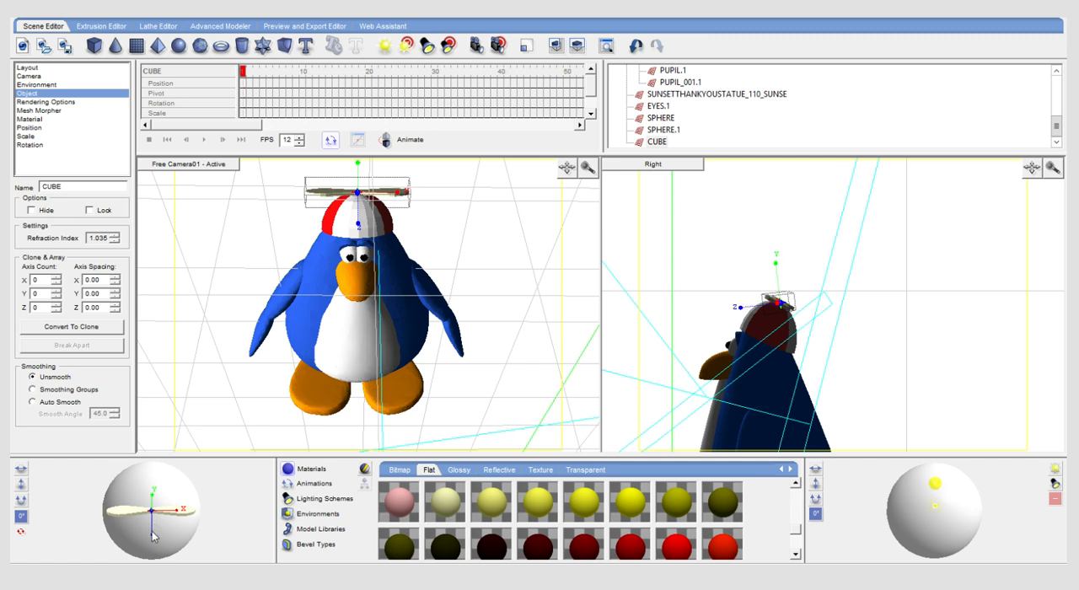
click(233, 267)
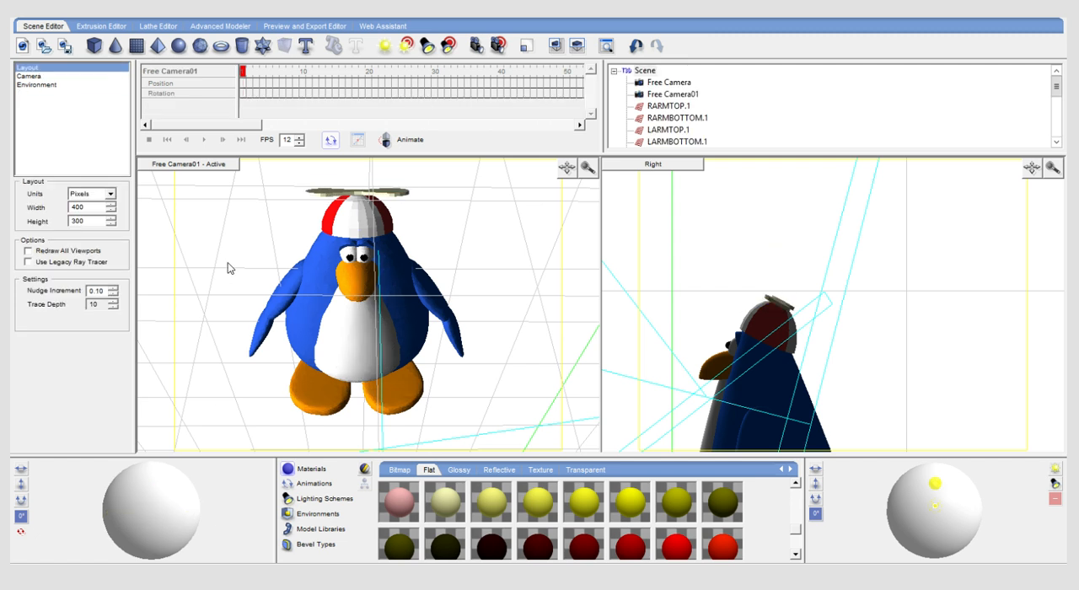
- Deselect the propeller, render frame 1 as a cartoon single-colour vector preview, and export the selected frame
click(395, 199)
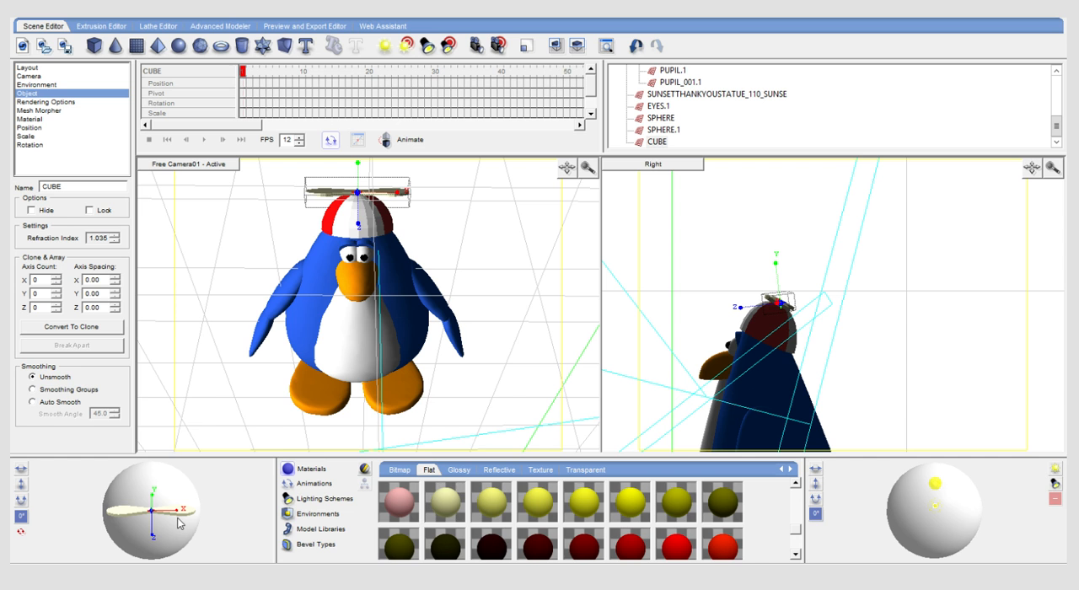
click(255, 199)
click(320, 26)
click(238, 75)
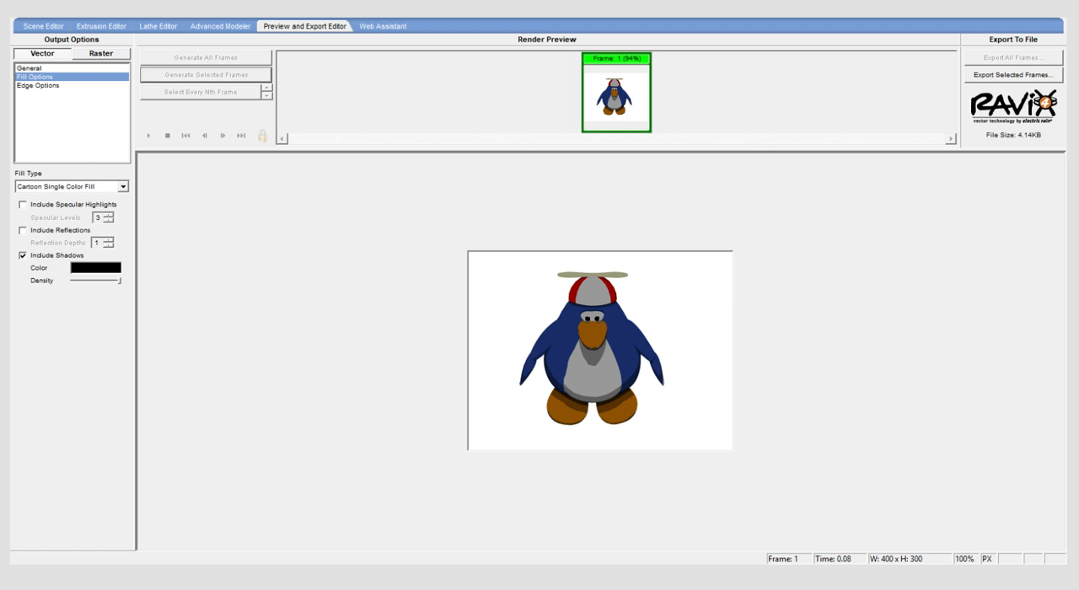
click(978, 76)
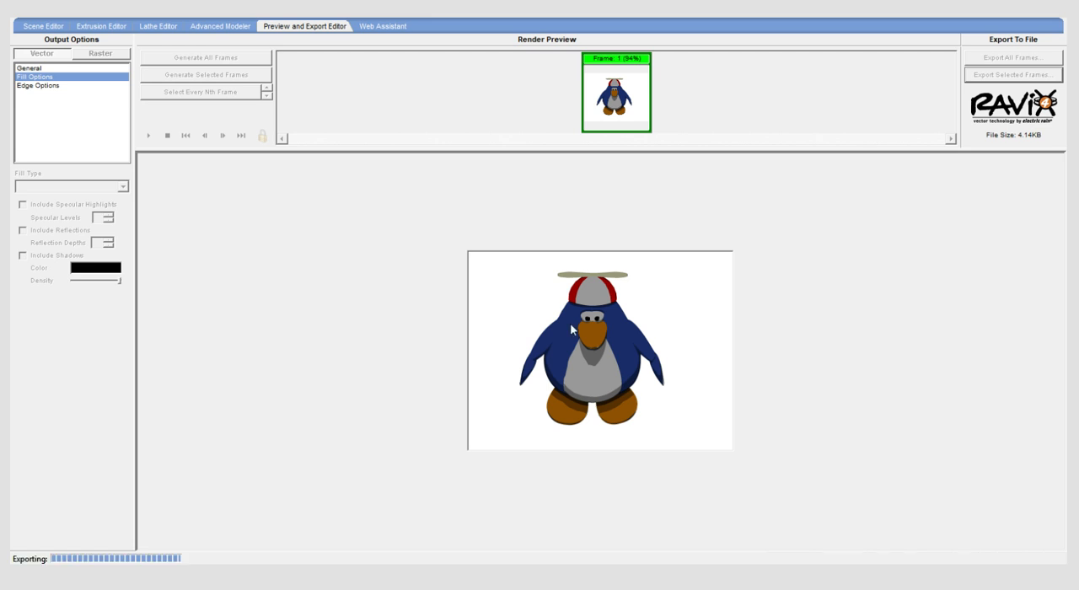
click(25, 22)
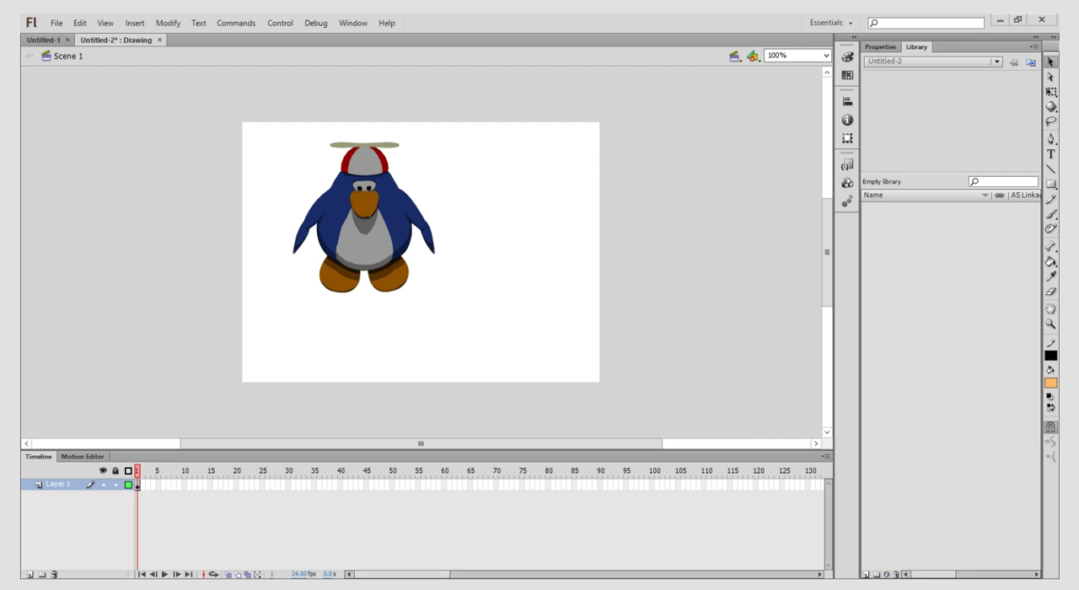
- In Flash, paste the bitmap of blue, orange, red and cream swatches, then shrink it and place it beside the penguin's head
click(1051, 91)
key(ctrl+v)
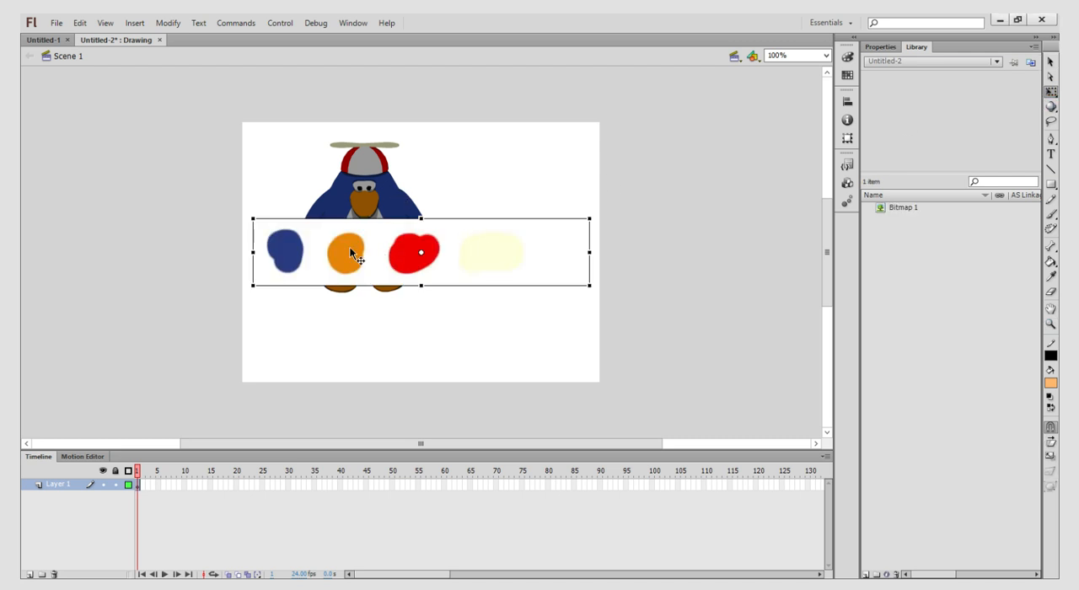
drag(350, 247, 382, 235)
alt+drag(285, 205, 459, 183)
click(460, 142)
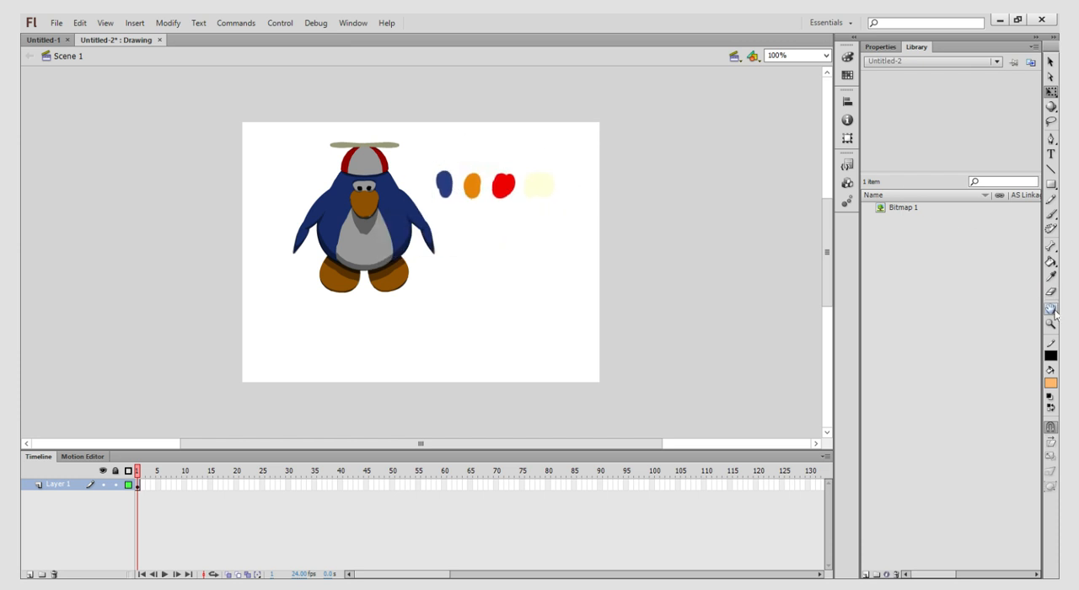
- Sample the blue swatch and fill the penguin's body and wings with it inside the base colour group
click(1051, 323)
click(525, 179)
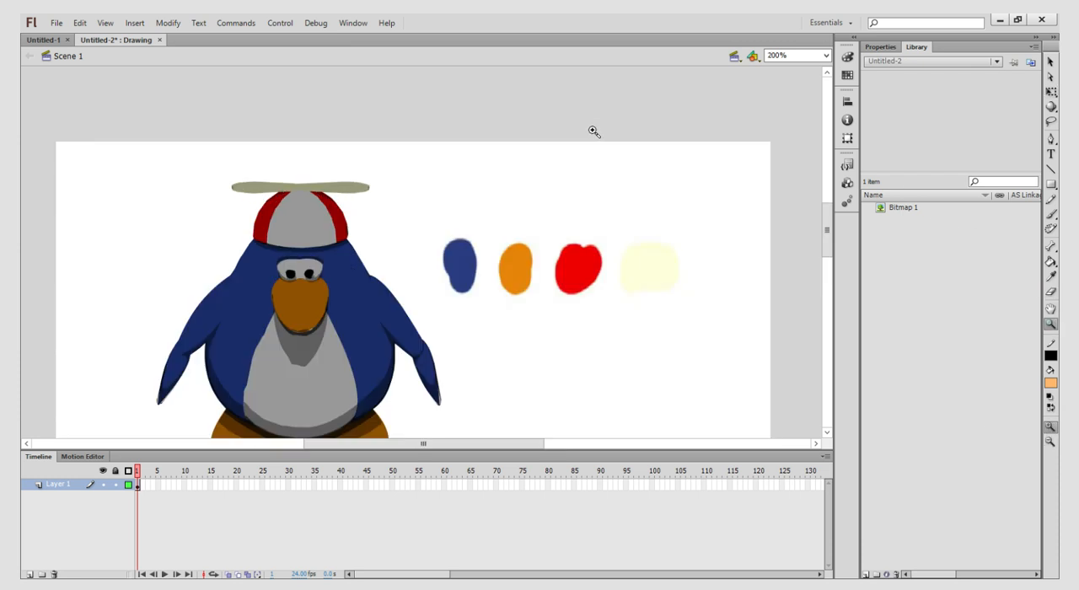
scroll(592, 128, down, 1)
click(1051, 275)
click(463, 202)
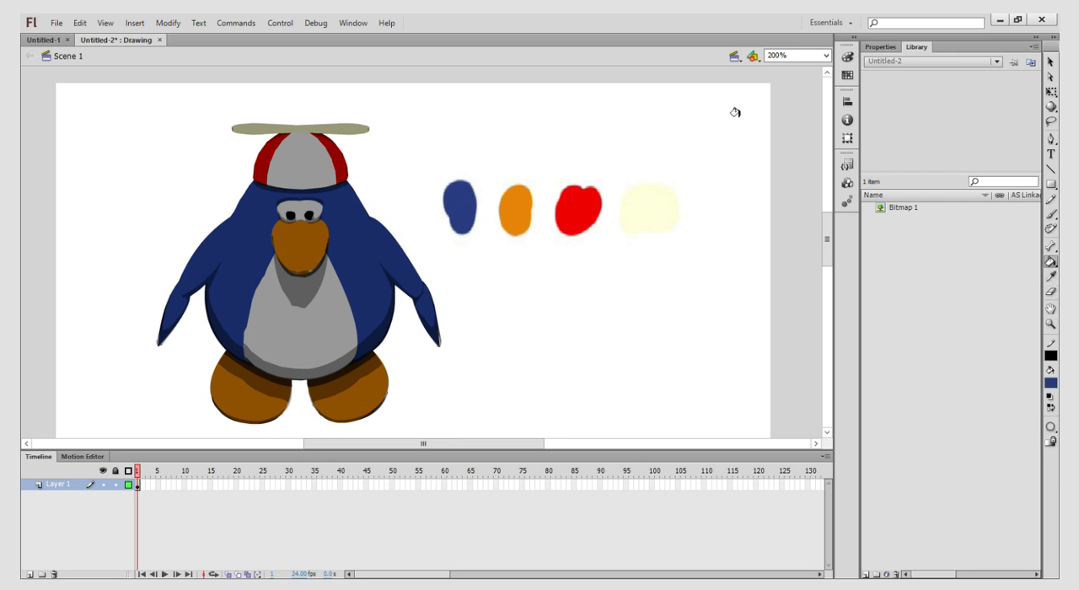
click(1050, 61)
double_click(343, 249)
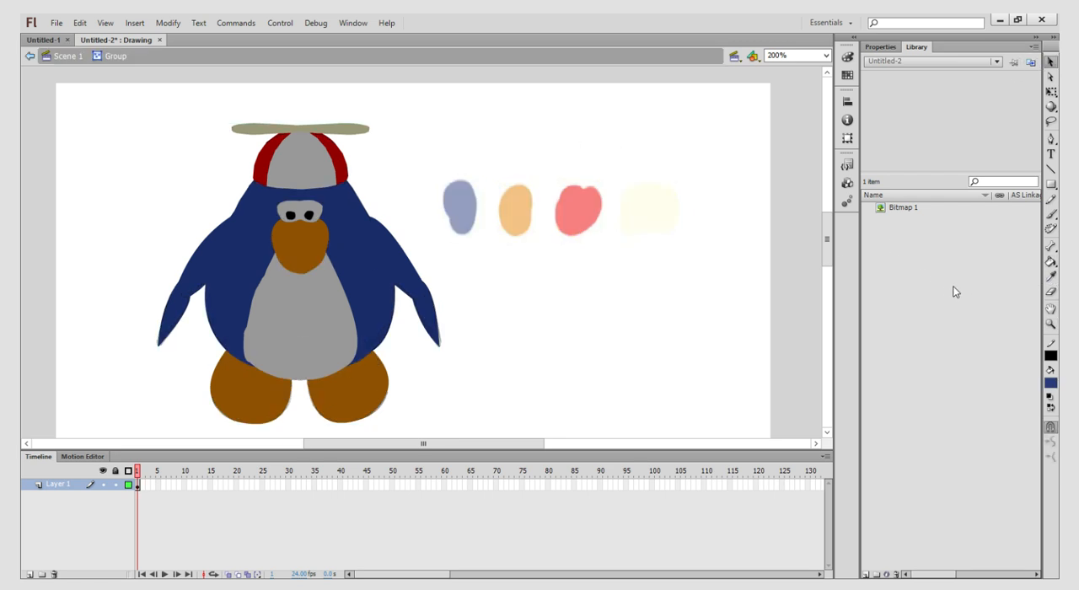
key(k)
click(411, 275)
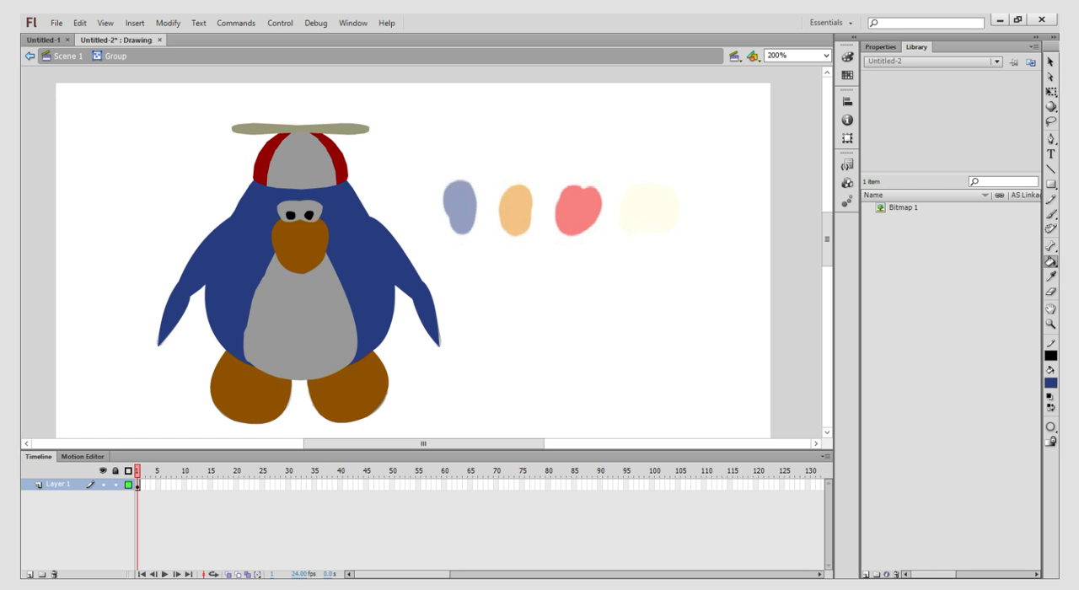
- Fill the penguin's belly and eyes with white, and leave the base colour group
click(870, 463)
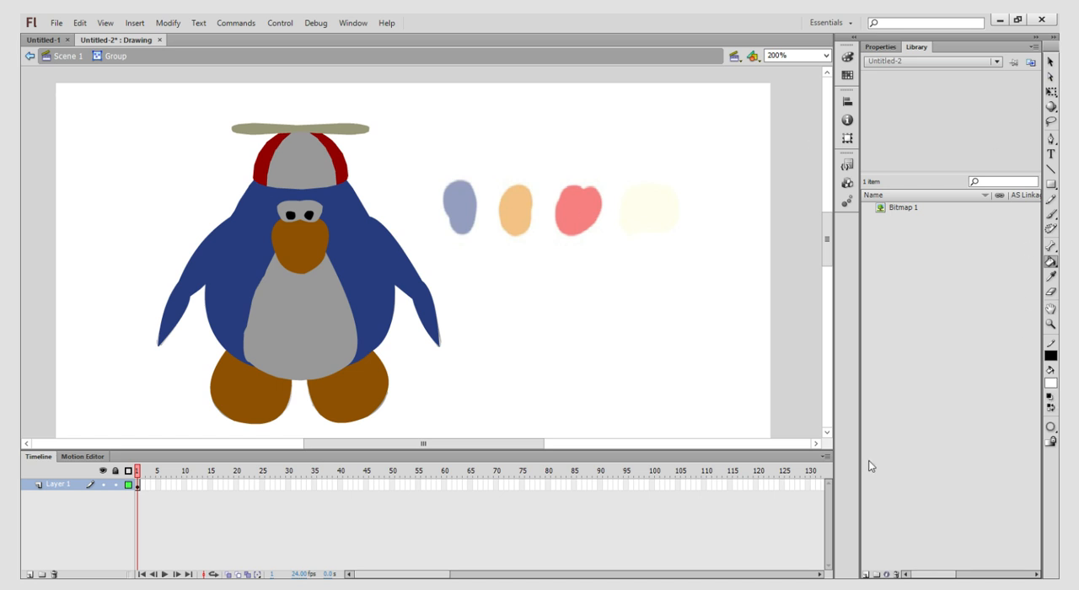
click(291, 303)
click(297, 203)
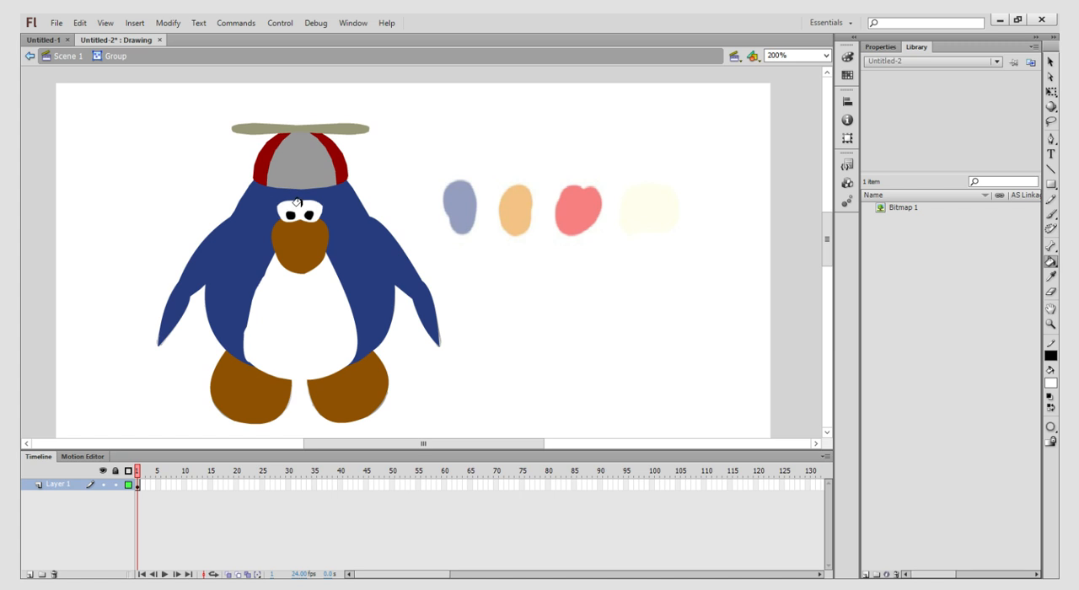
click(1050, 62)
double_click(514, 200)
click(514, 200)
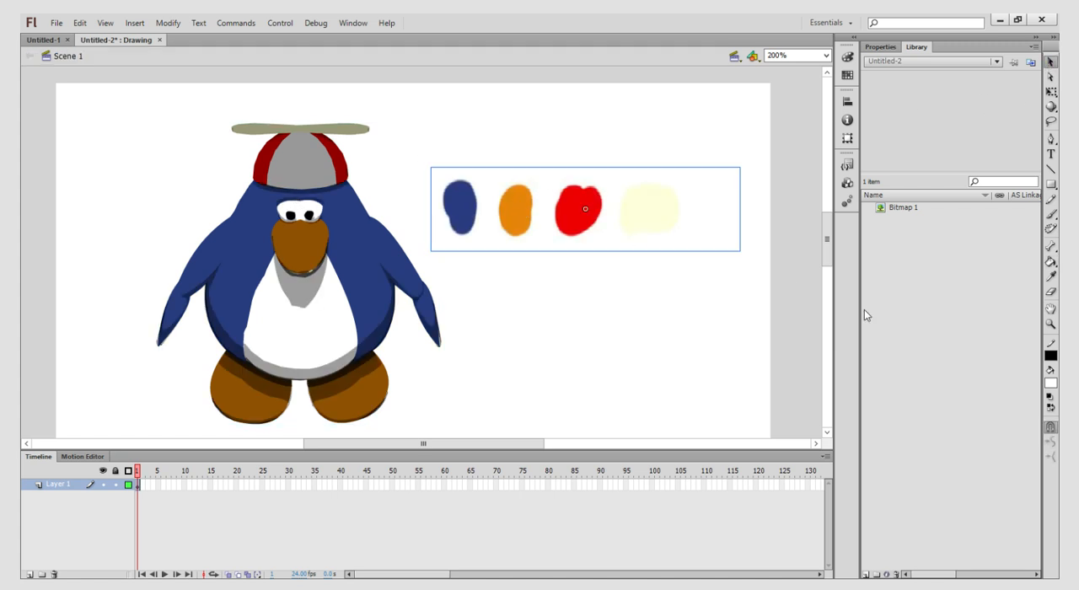
- Sample the orange swatch, fill the penguin's beak and both feet with it, and leave the group
click(1050, 276)
click(519, 214)
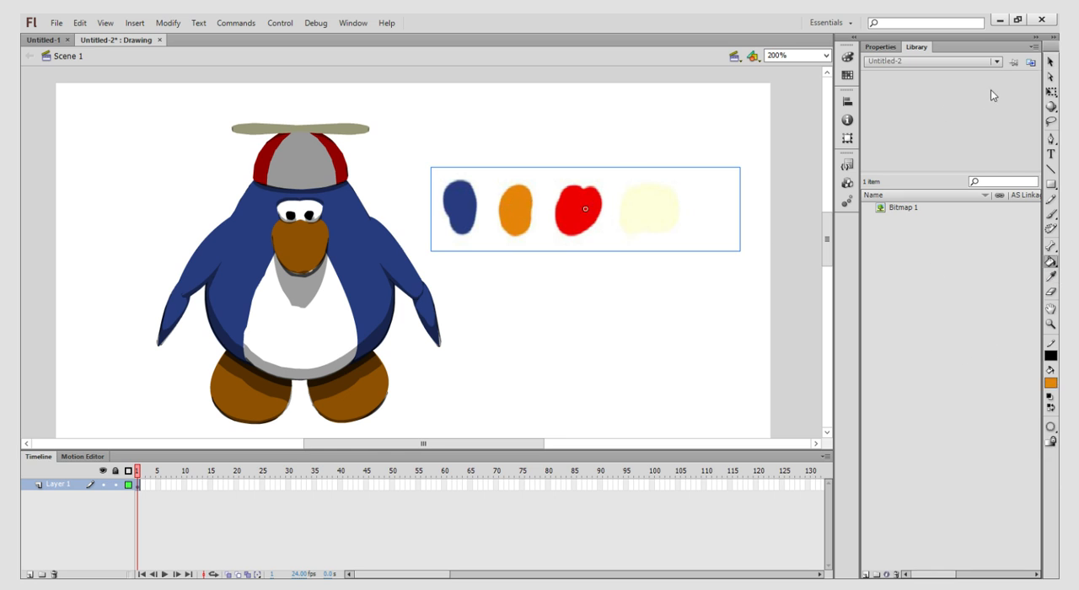
double_click(369, 289)
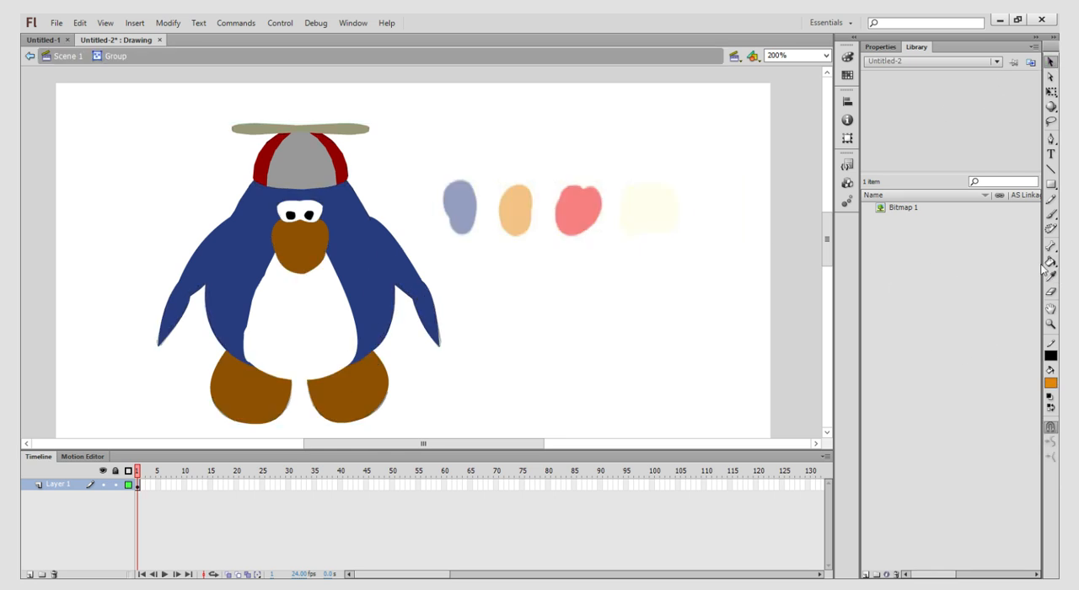
click(310, 245)
click(356, 386)
click(260, 386)
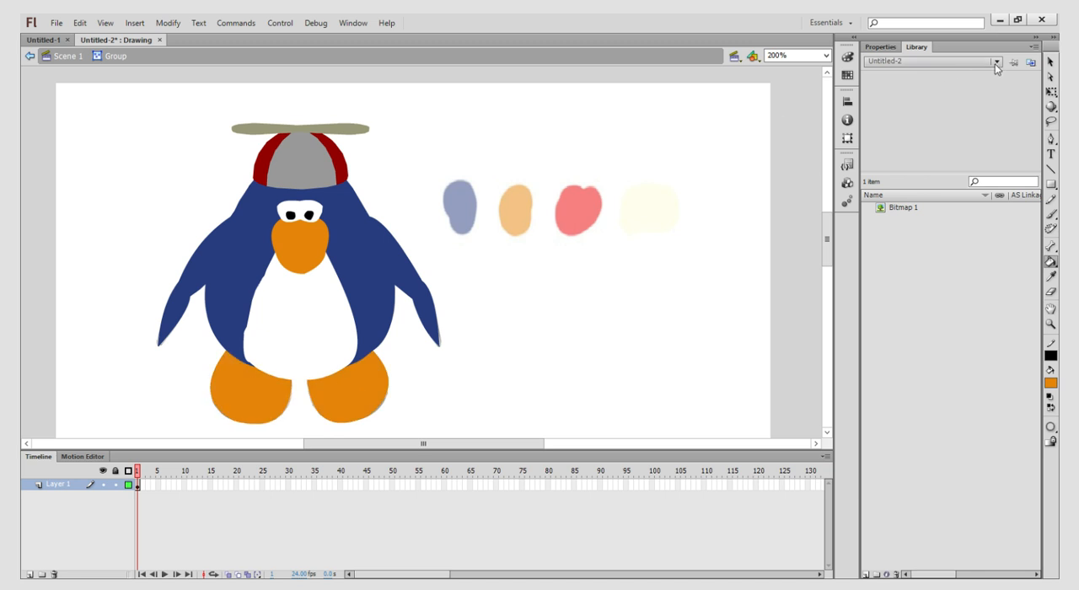
click(1051, 63)
double_click(477, 147)
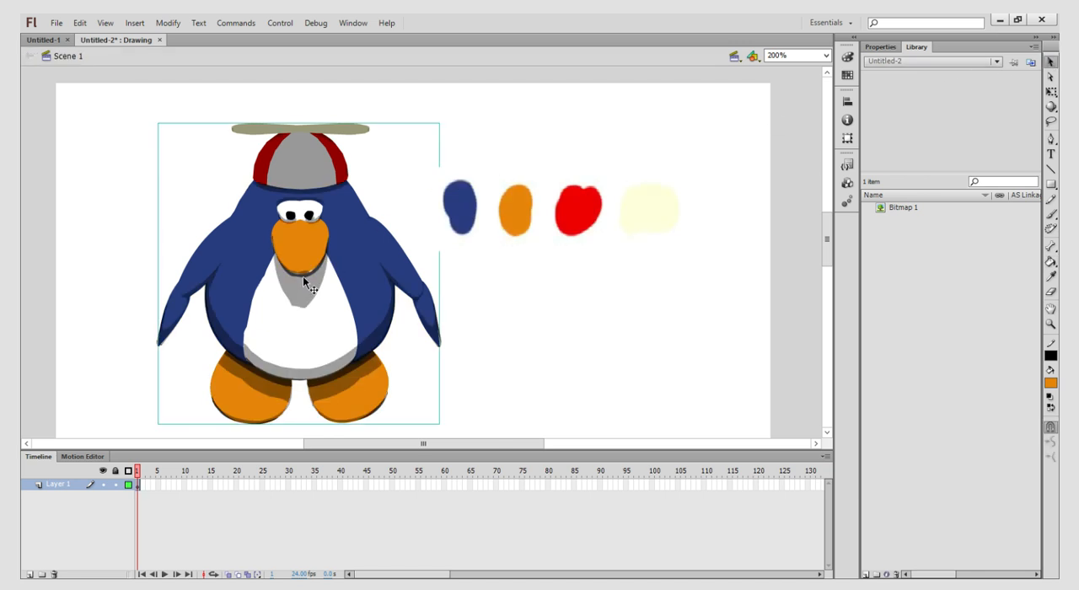
- Delete the dark shadow shapes around the eyes, under the hat and along the hat's edge in the shading group, and leave it
double_click(285, 219)
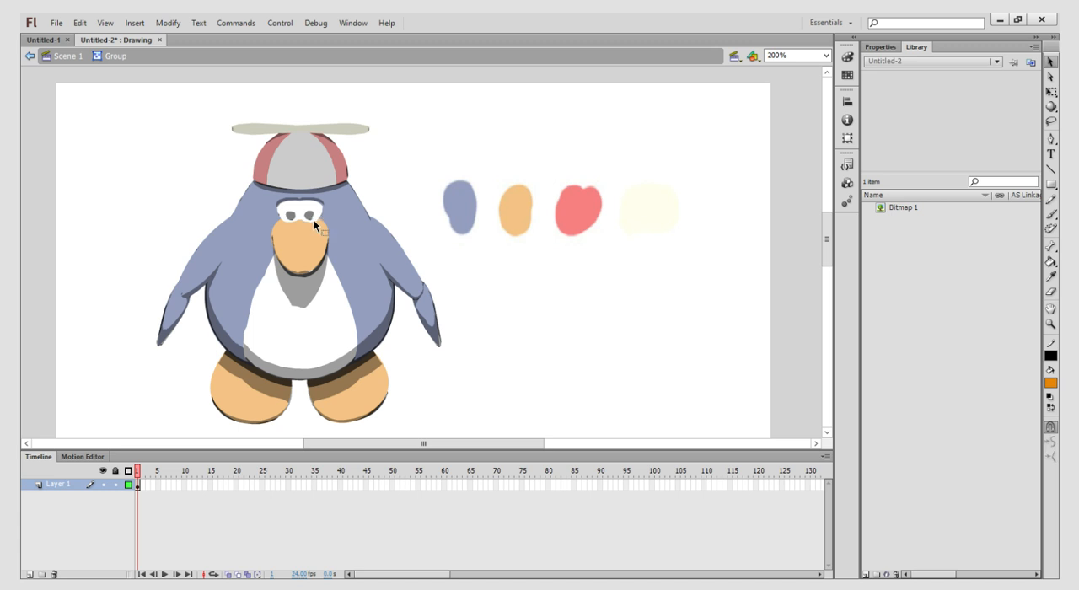
click(312, 204)
key(Delete)
click(324, 189)
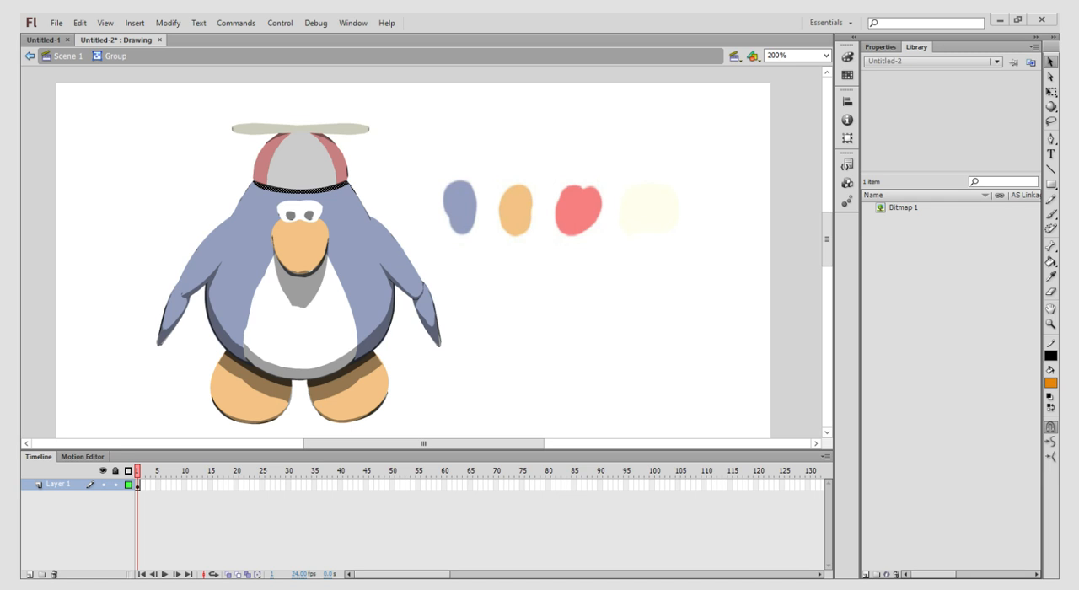
key(Delete)
click(346, 183)
key(Delete)
click(347, 175)
key(Delete)
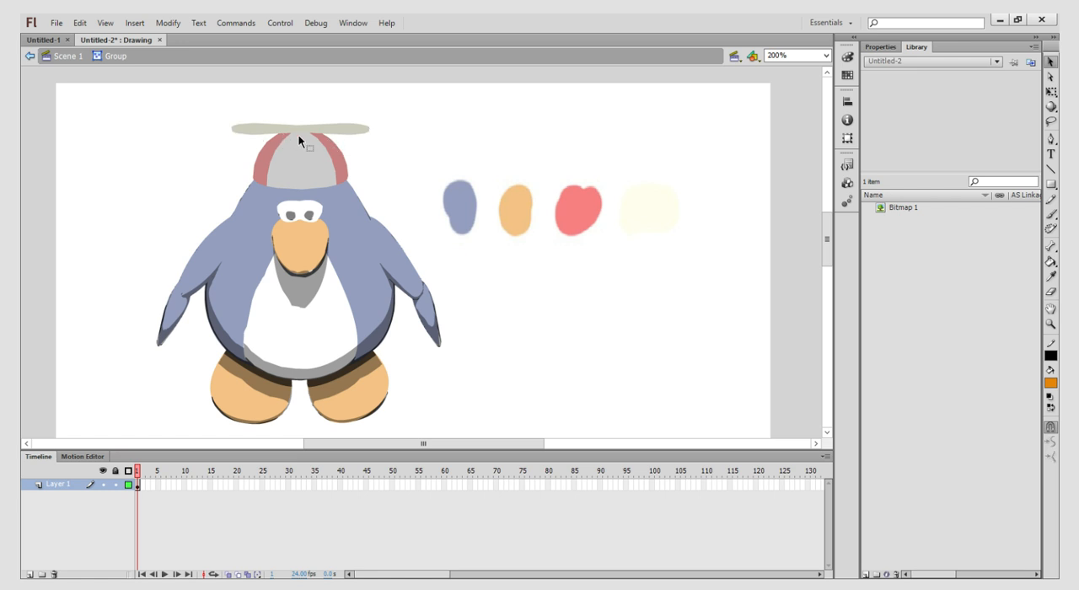
double_click(412, 106)
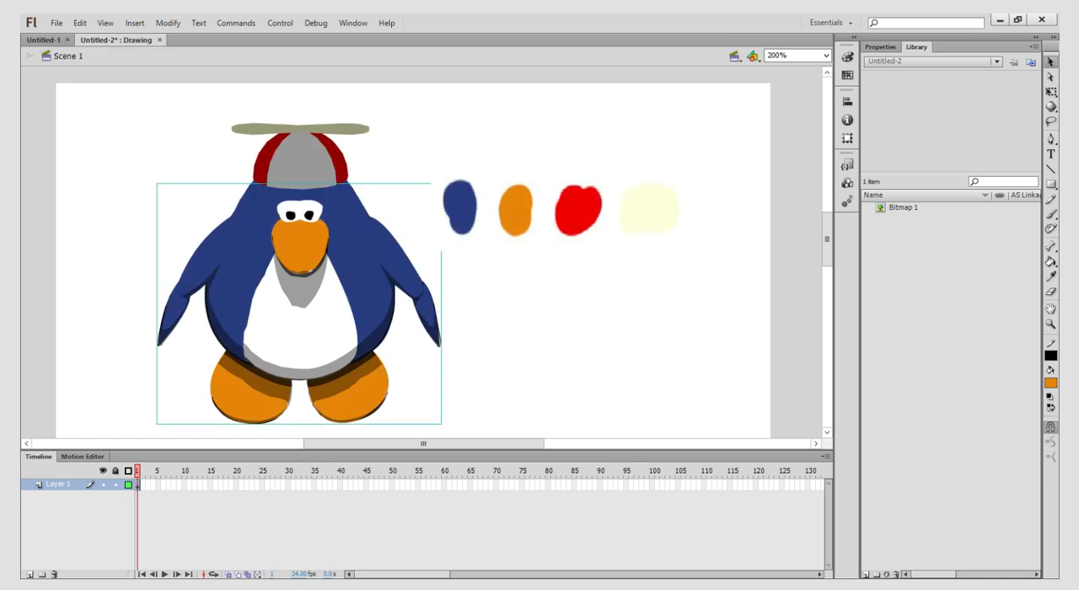
- Sample the red swatch, fill both outer panels of the hat with it, and leave the group
click(1050, 276)
click(577, 185)
click(1051, 61)
double_click(352, 165)
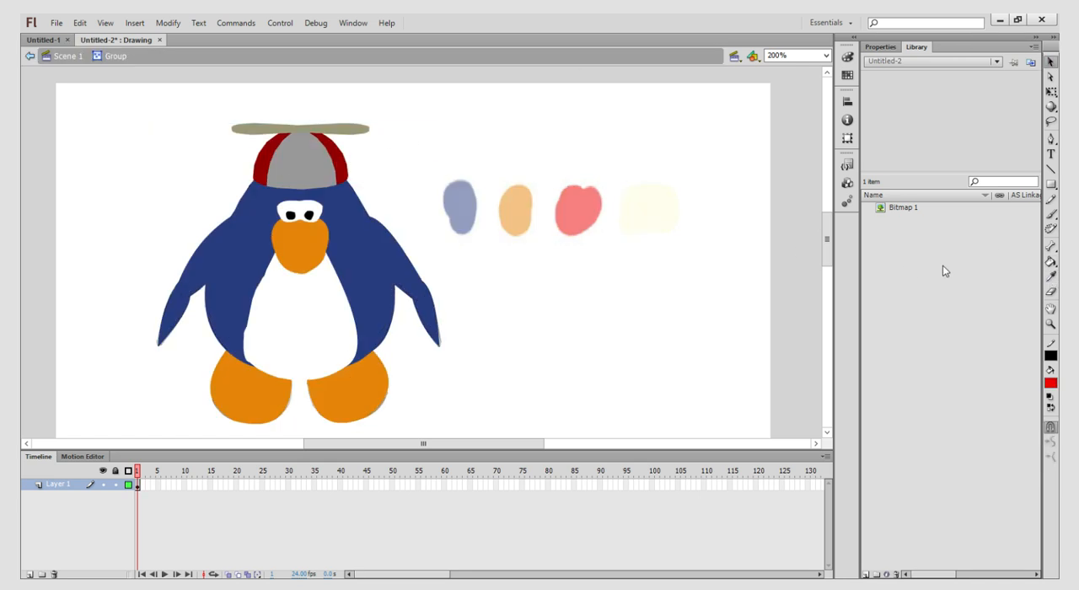
click(1051, 262)
click(339, 165)
click(261, 150)
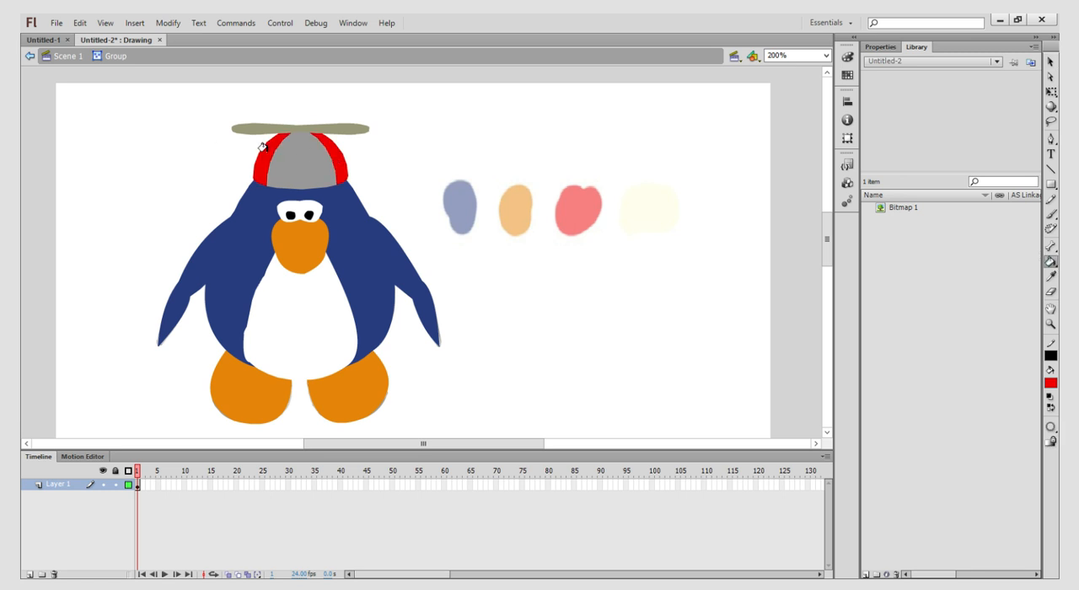
click(1050, 62)
double_click(604, 165)
- Sample the cream swatch and fill the hat's middle panel with it inside the base colour group
key(i)
click(653, 204)
click(1051, 62)
double_click(301, 172)
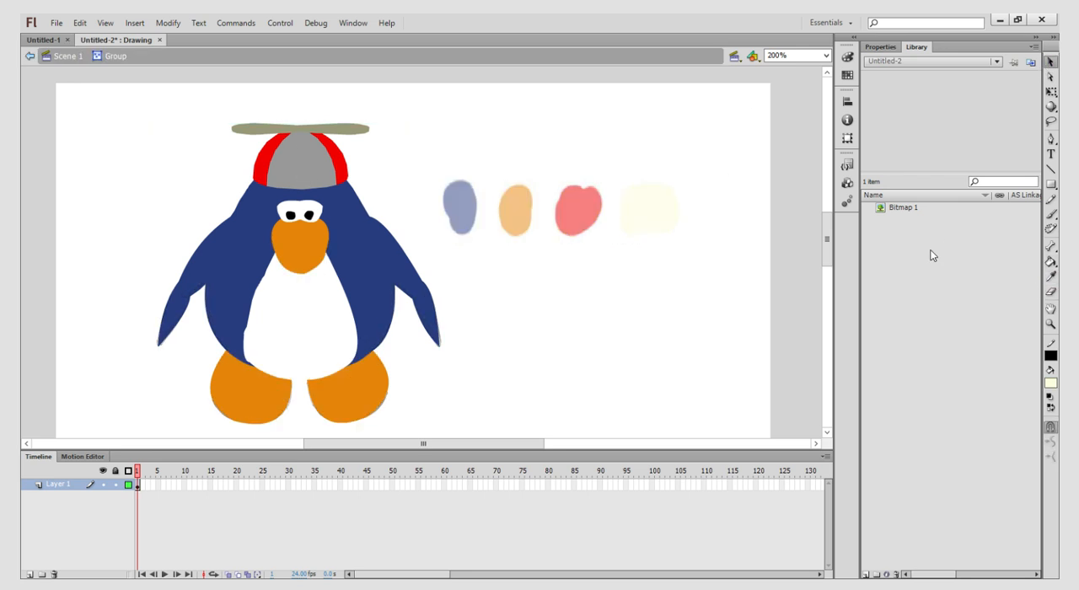
click(1050, 263)
click(312, 169)
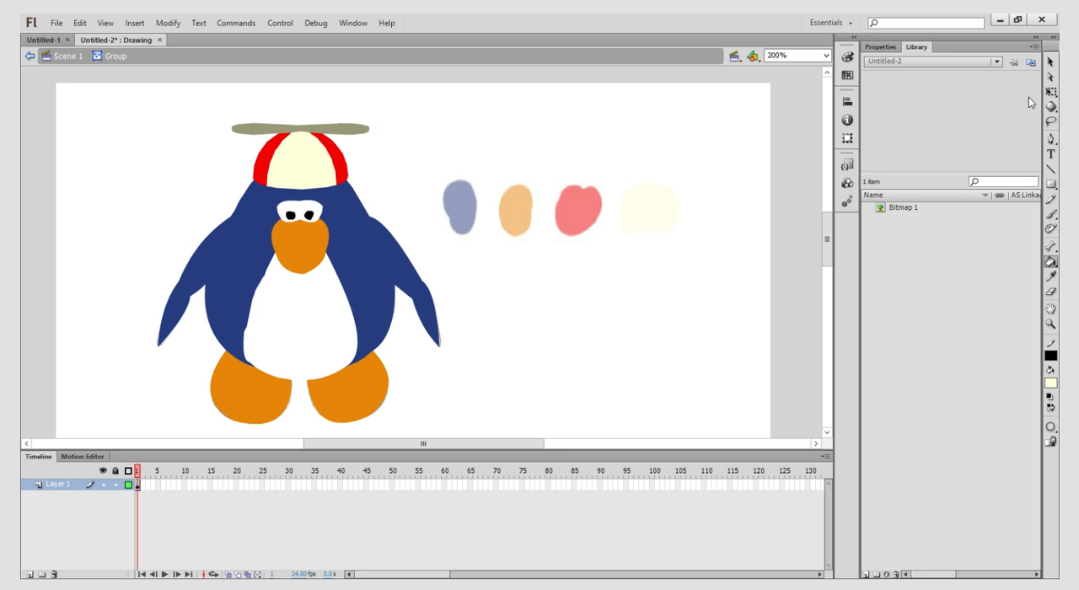
- Leave the group, paste the olive-grey swatch, and shrink and place it below the red swatch
click(1051, 62)
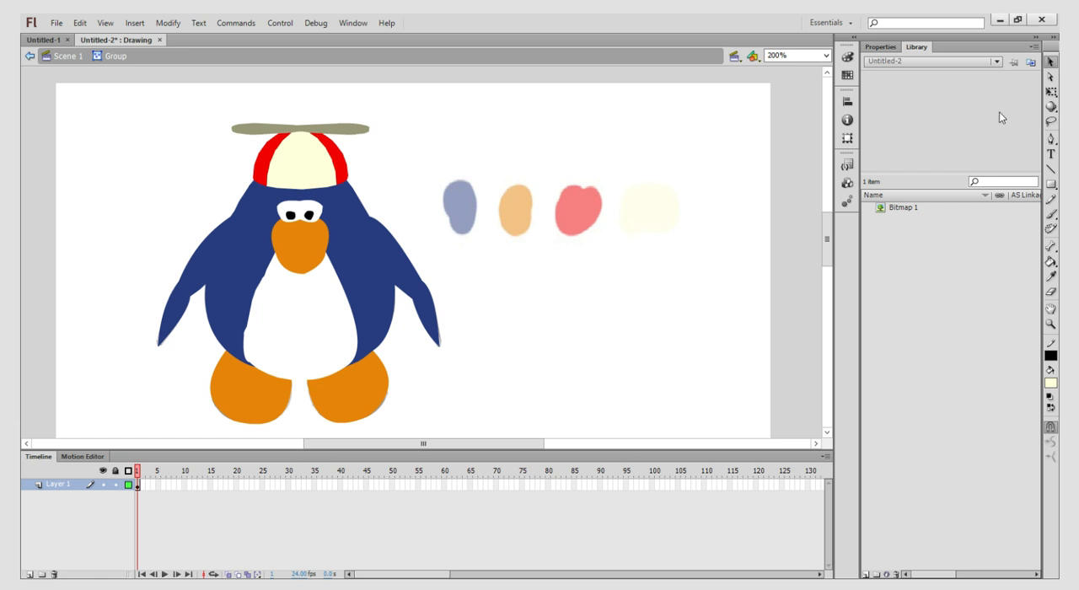
key(q)
double_click(677, 125)
key(ctrl+v)
drag(419, 253, 576, 315)
drag(514, 264, 544, 294)
click(693, 297)
- Sample the olive-grey swatch, fill the hat's propeller with it, and leave the base colour group
click(1051, 278)
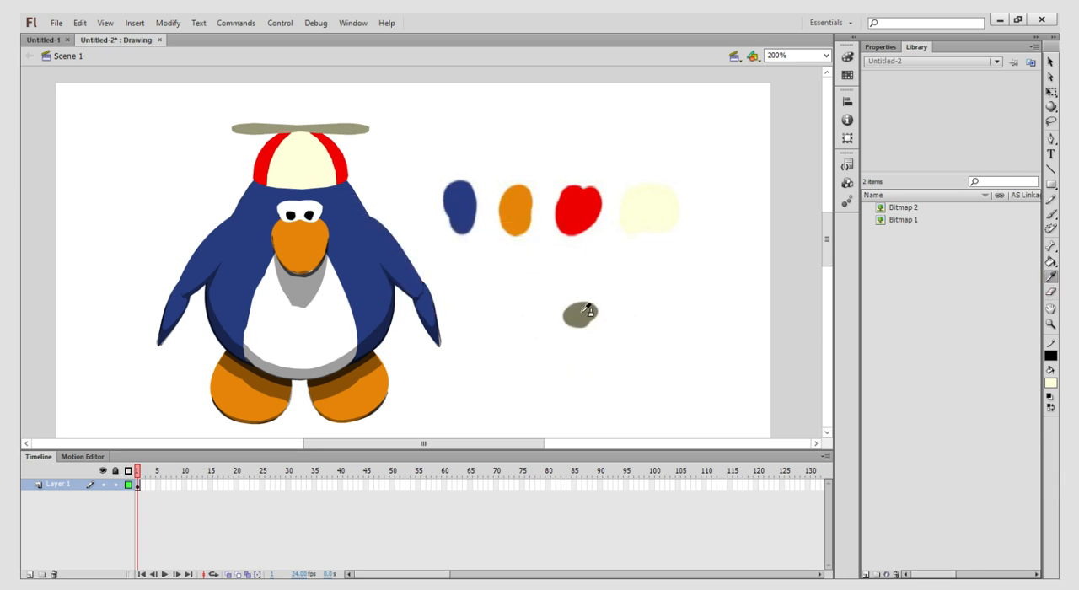
click(584, 313)
click(1051, 62)
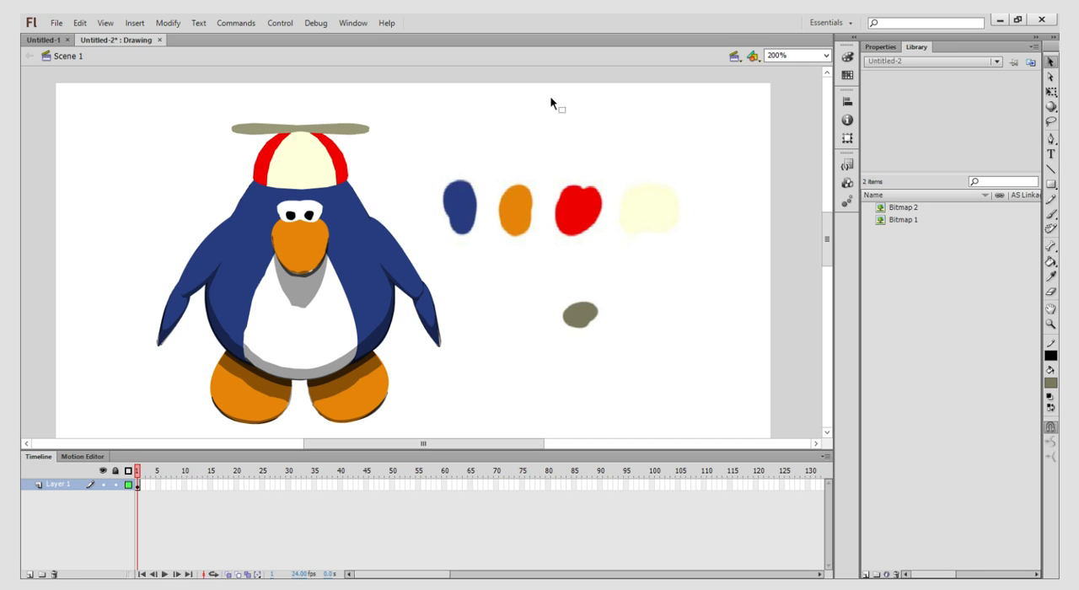
double_click(313, 132)
click(1051, 262)
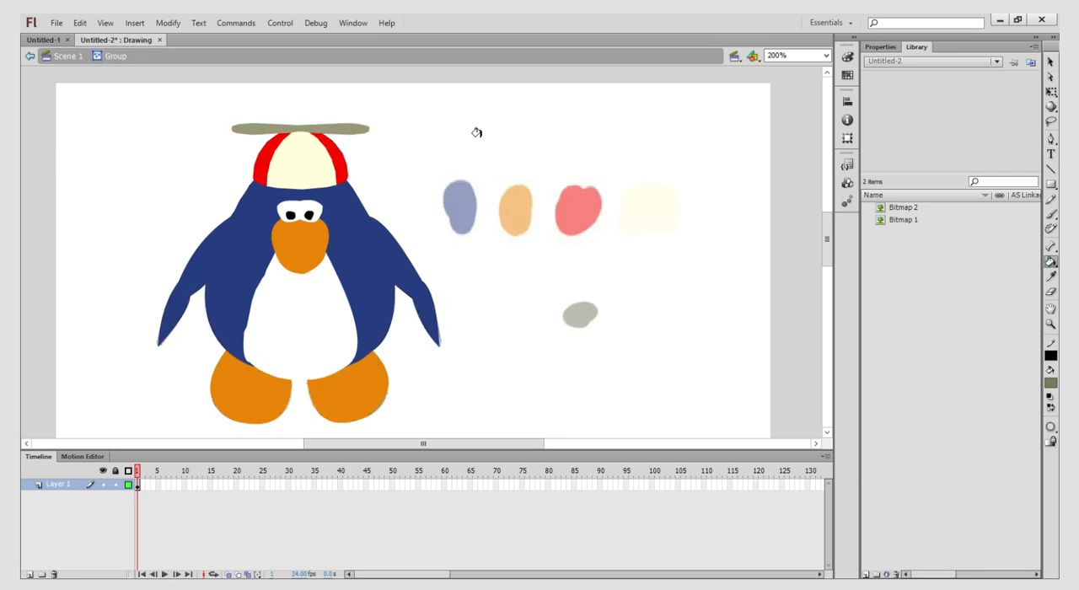
click(331, 123)
click(1051, 63)
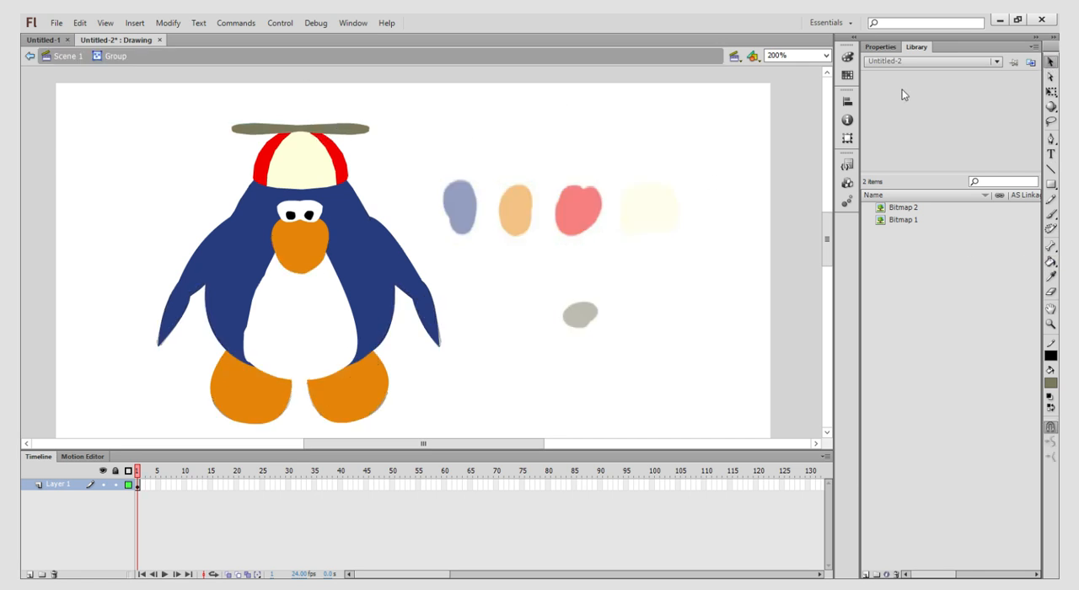
double_click(654, 314)
- Move the olive-grey swatch to just below the cream swatch and deselect it
click(586, 318)
drag(586, 319, 653, 277)
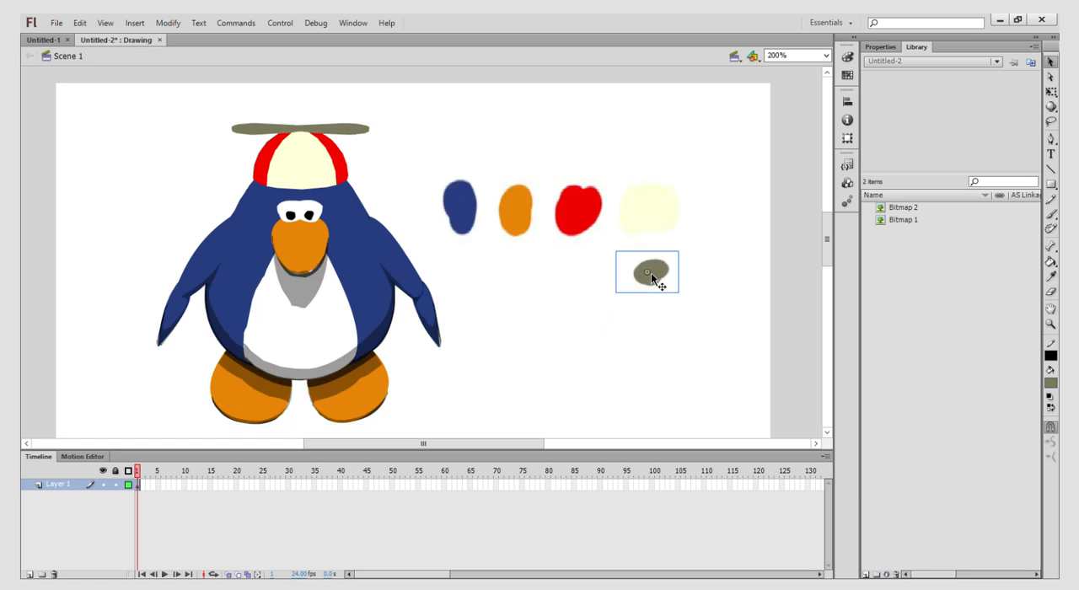
click(493, 372)
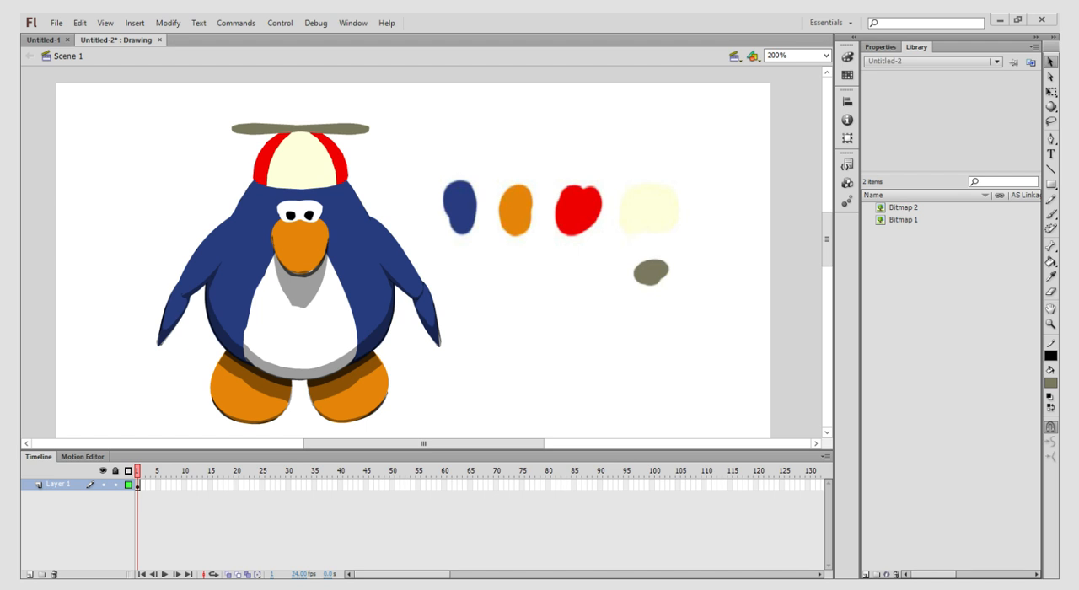
drag(120, 105, 124, 221)
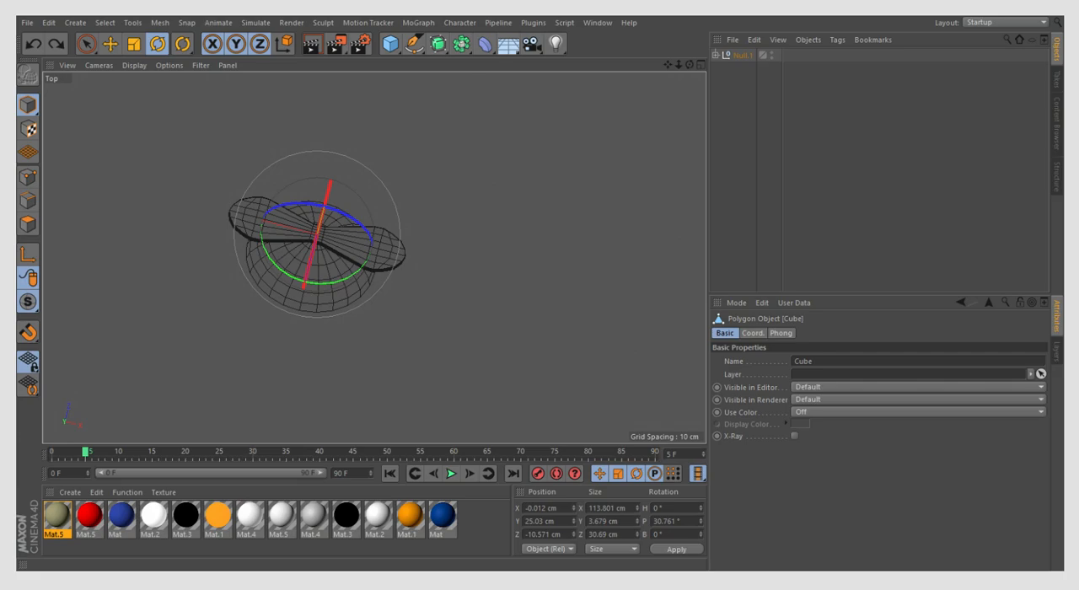
- Switch to Cinema 4D and rotate the propeller to a heading of about -98° at frame 5, undoing the first attempt
scroll(296, 239, up, 1)
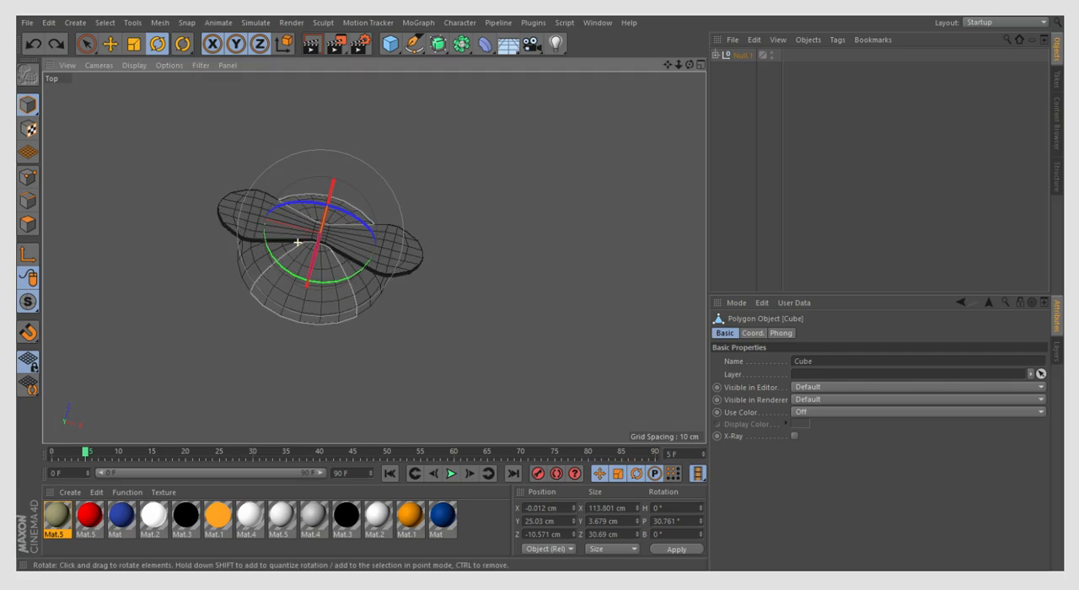
drag(323, 284, 161, 209)
click(33, 45)
drag(247, 202, 188, 229)
- Rotate the propeller to a heading of about -198° at frame 10 and about -280° at frame 15
click(118, 455)
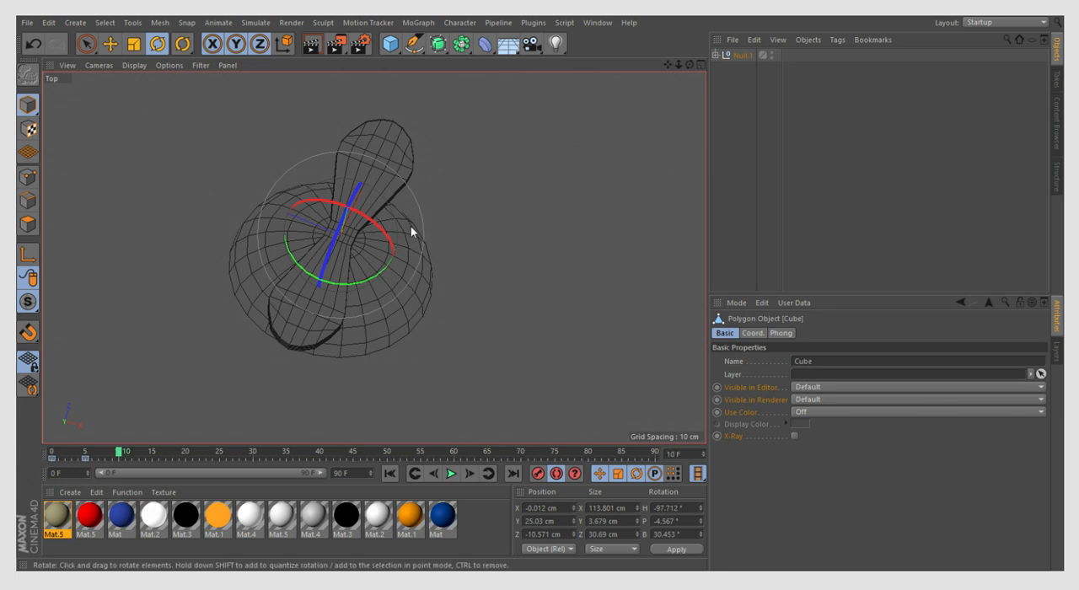
drag(366, 282, 258, 257)
drag(123, 455, 153, 453)
drag(359, 283, 236, 271)
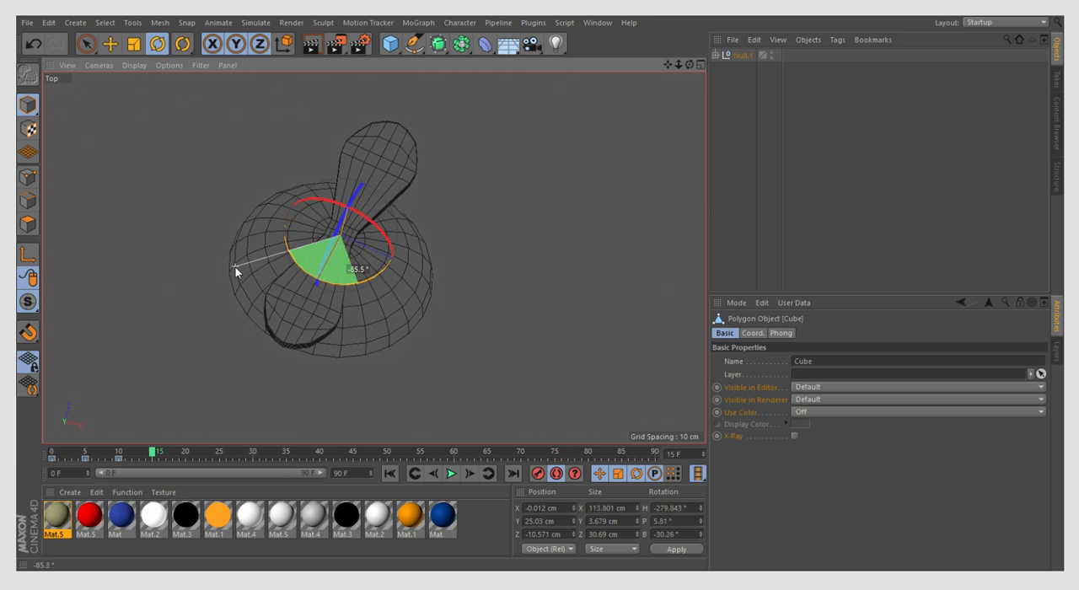
- Review the rotation from the early frames to frame 15, and turn the propeller to a heading of about -377° at frame 20
drag(71, 455, 119, 456)
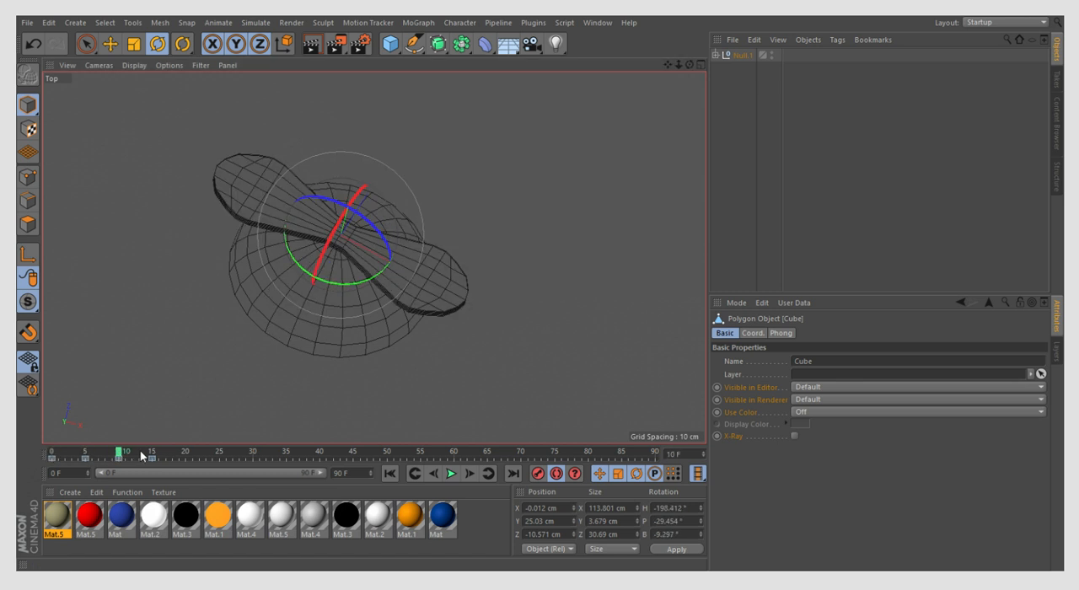
click(152, 456)
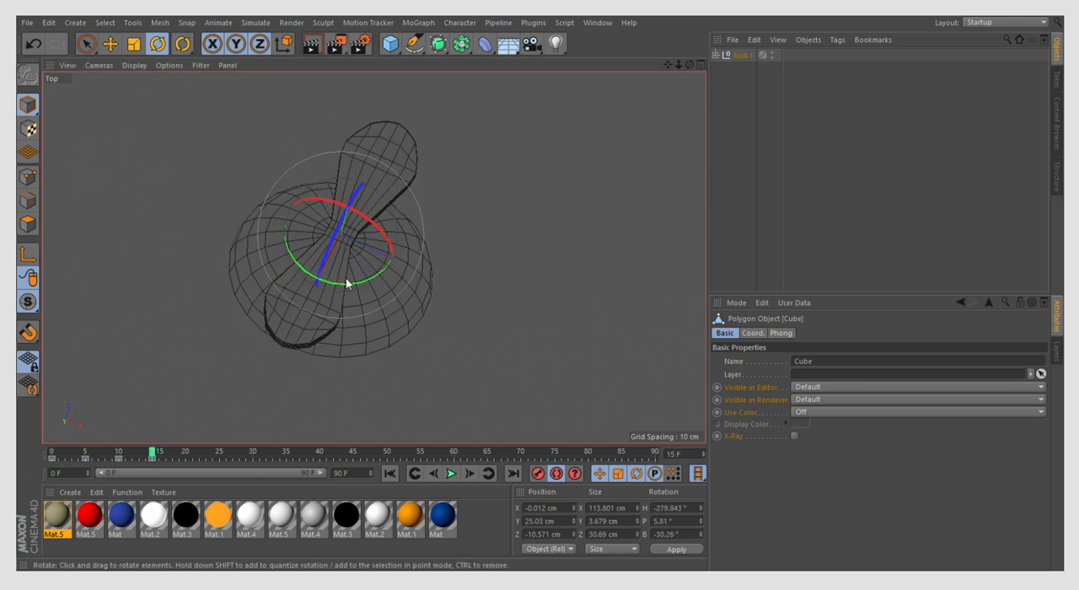
click(185, 455)
drag(349, 285, 246, 237)
- Copy the propeller's rotation keyframe from frame 5 to frame 25
click(220, 455)
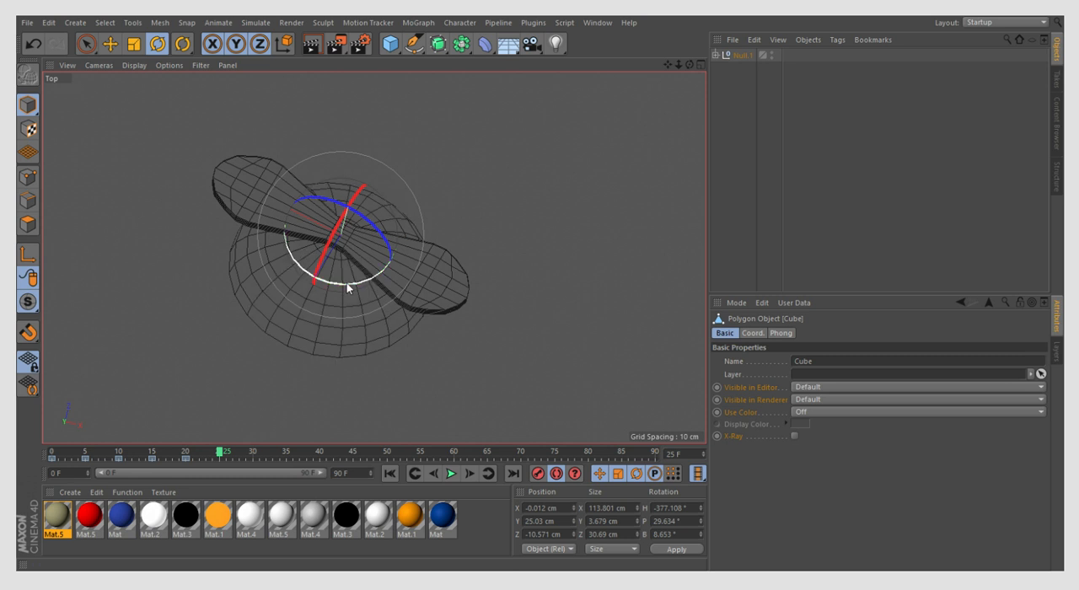
click(85, 460)
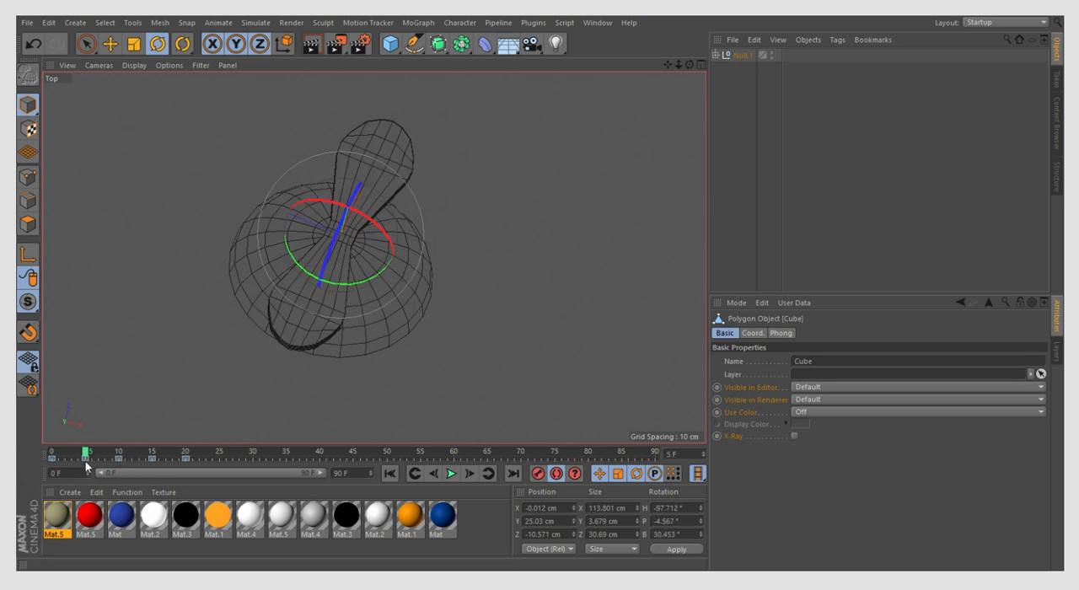
click(86, 461)
key(ctrl+c)
click(220, 455)
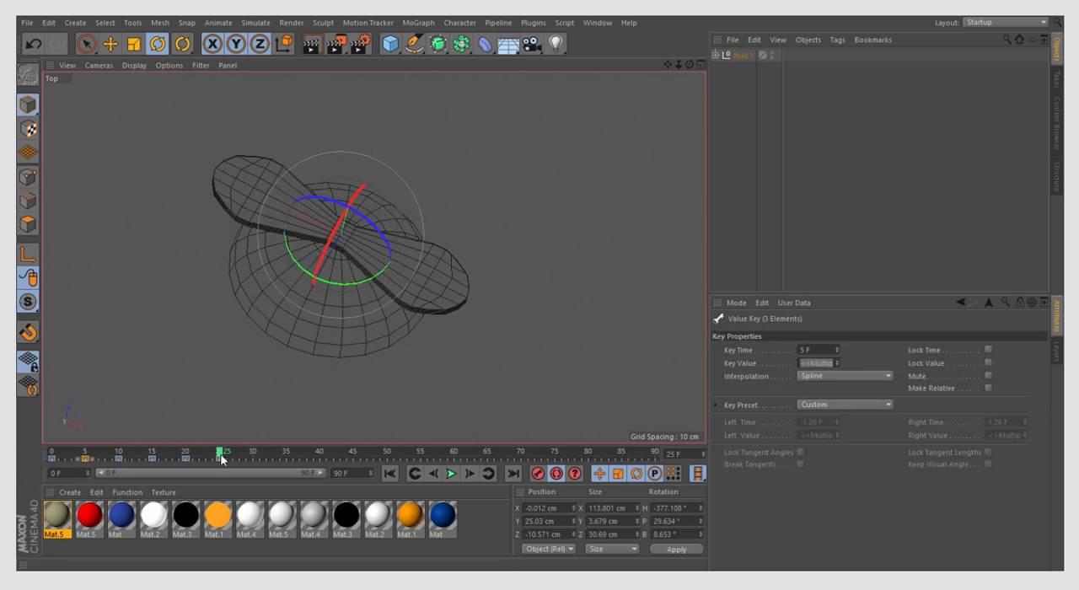
key(ctrl+v)
- Copy the propeller's frame 10 keyframe to frame 30 and its frame 15 keyframe to frame 35
click(121, 454)
click(120, 459)
click(252, 454)
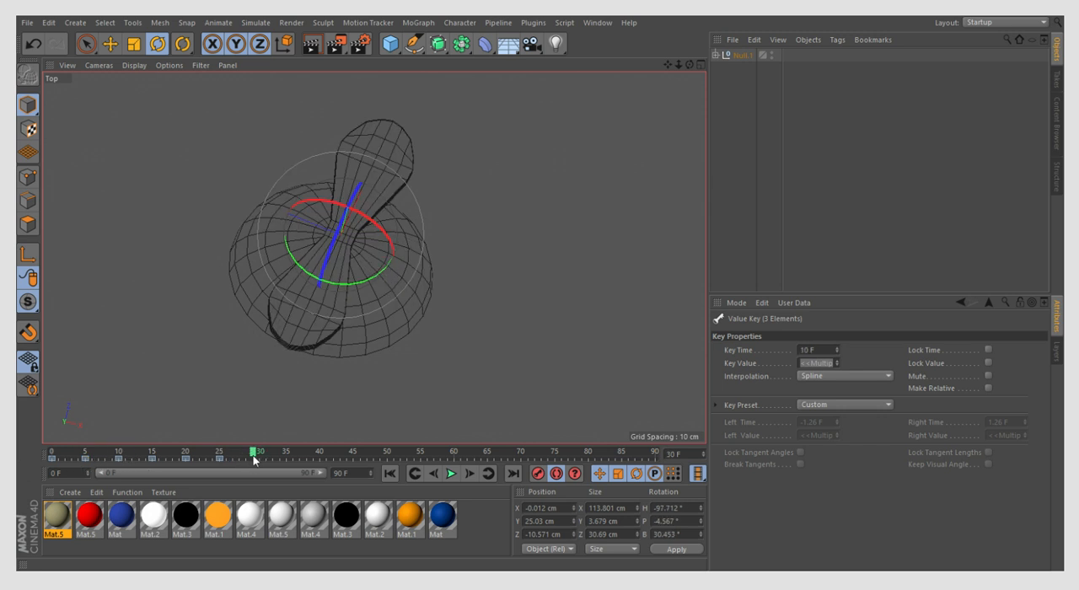
click(122, 454)
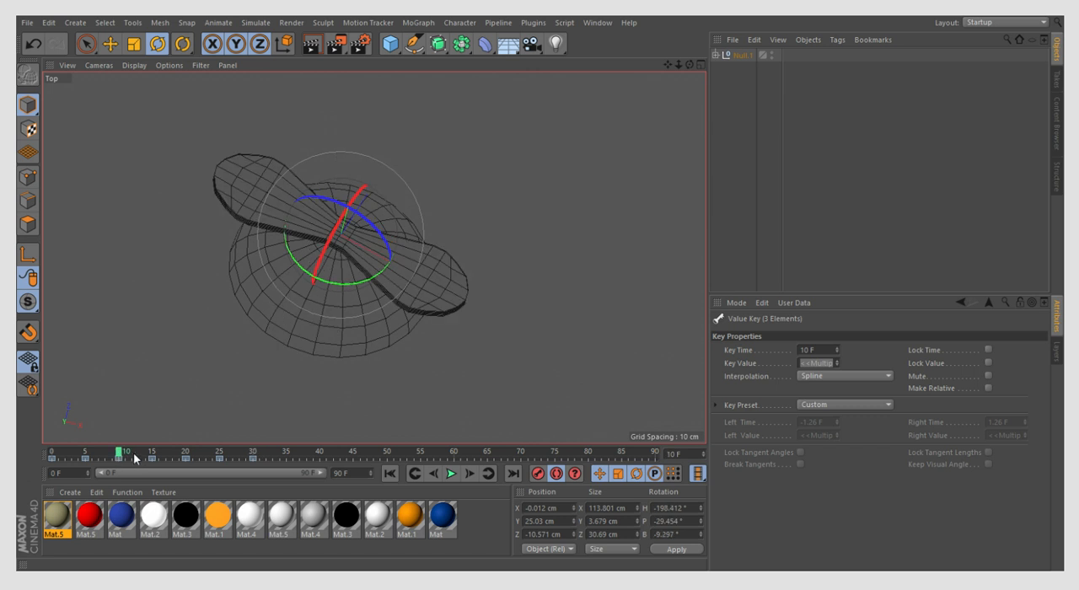
click(154, 458)
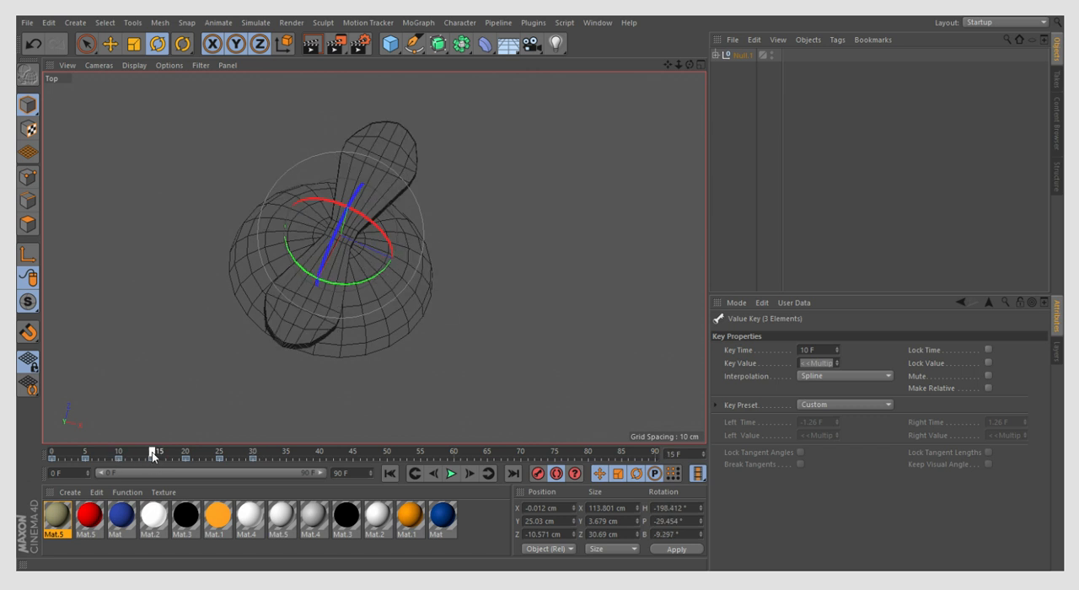
click(267, 455)
- Preview the propeller animation from frame 0 and shorten the timeline to end at frame 83
drag(287, 455, 53, 455)
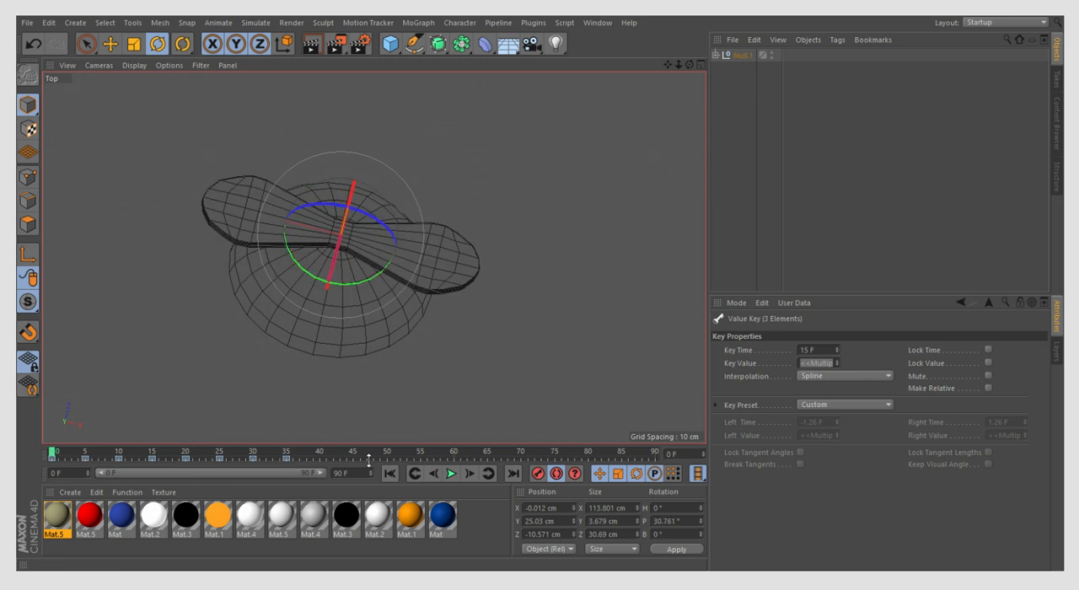
click(451, 474)
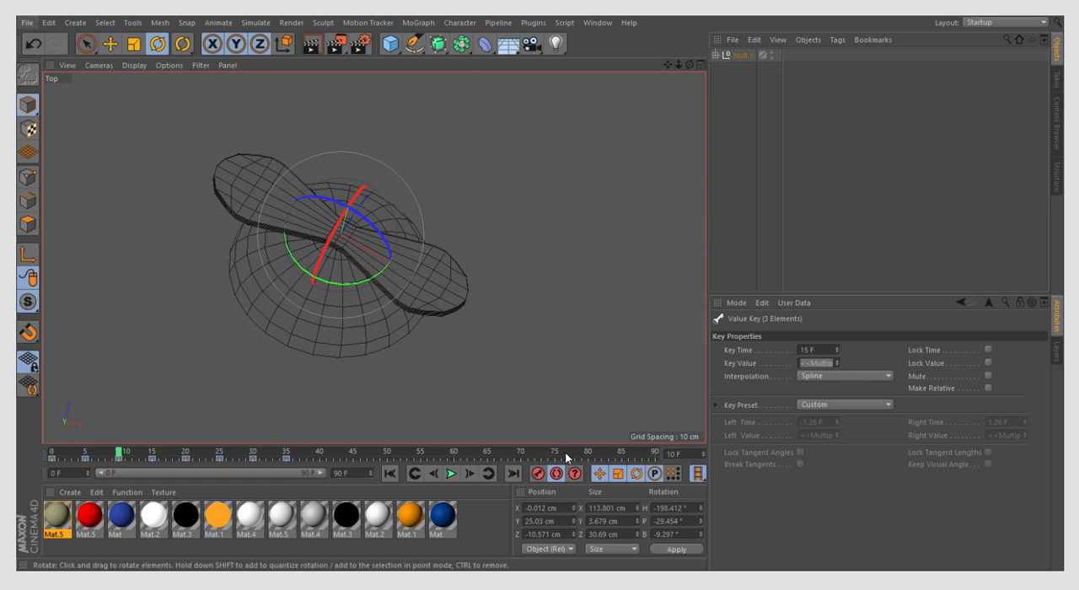
drag(370, 474, 370, 479)
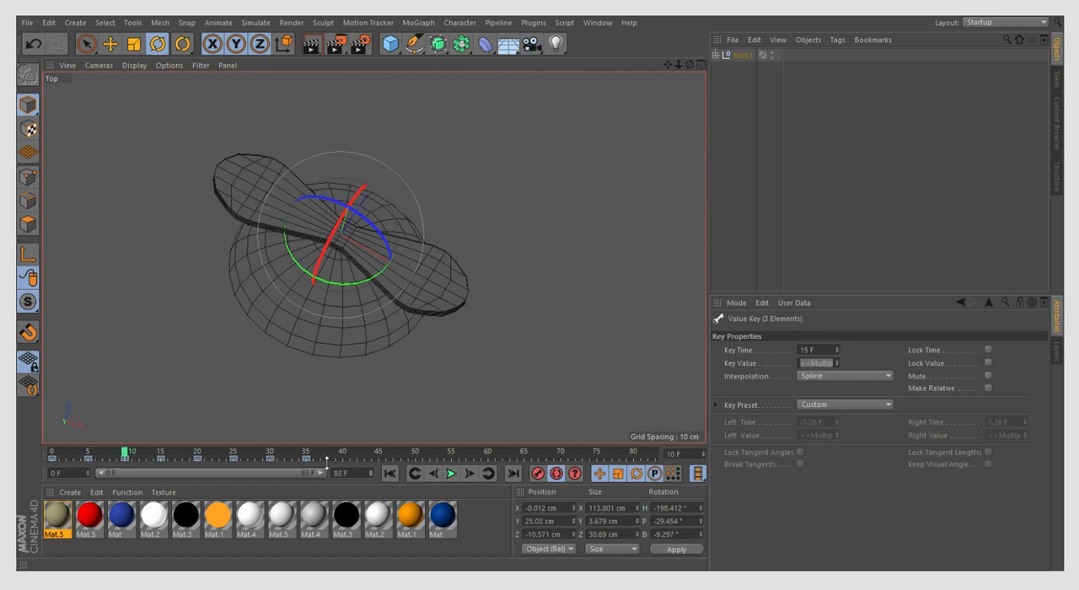
click(457, 474)
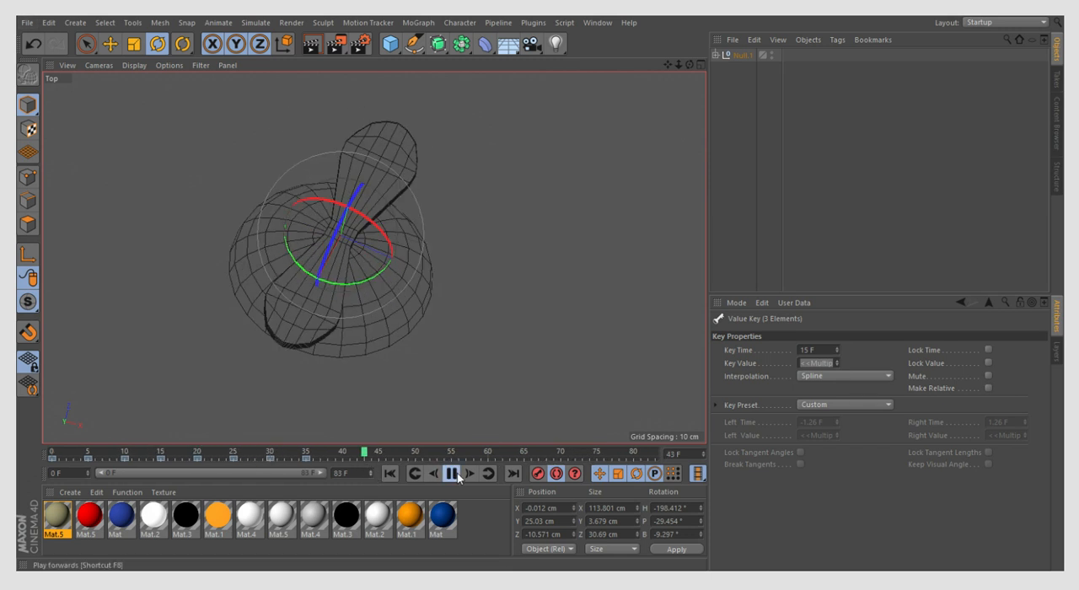
click(451, 474)
- Go to frame 40, select the Null.1 group that holds the hat, and start exporting the scene
click(337, 454)
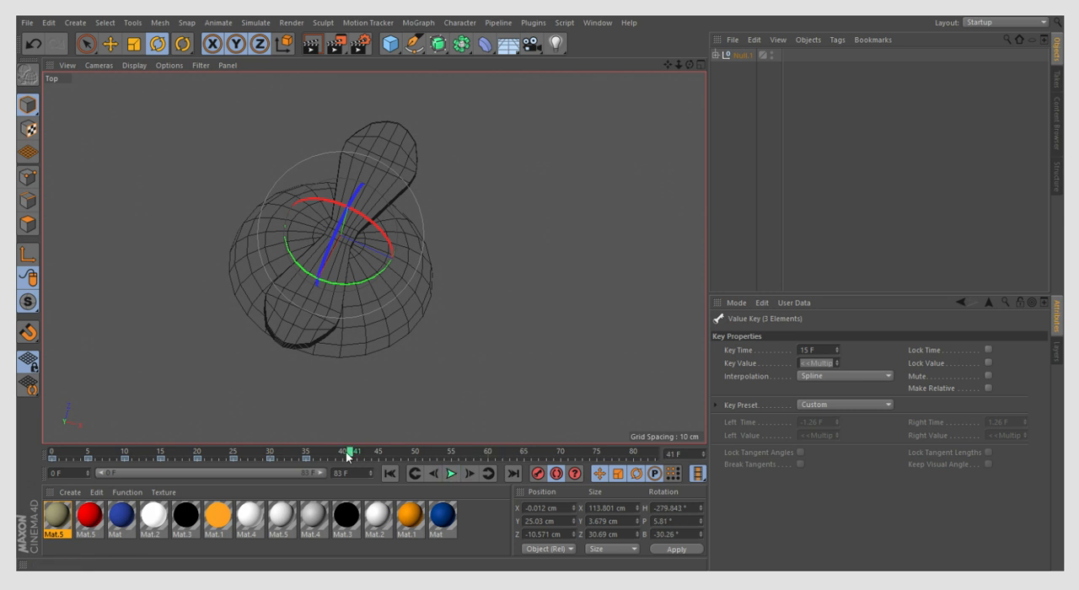
click(25, 21)
click(743, 55)
click(27, 24)
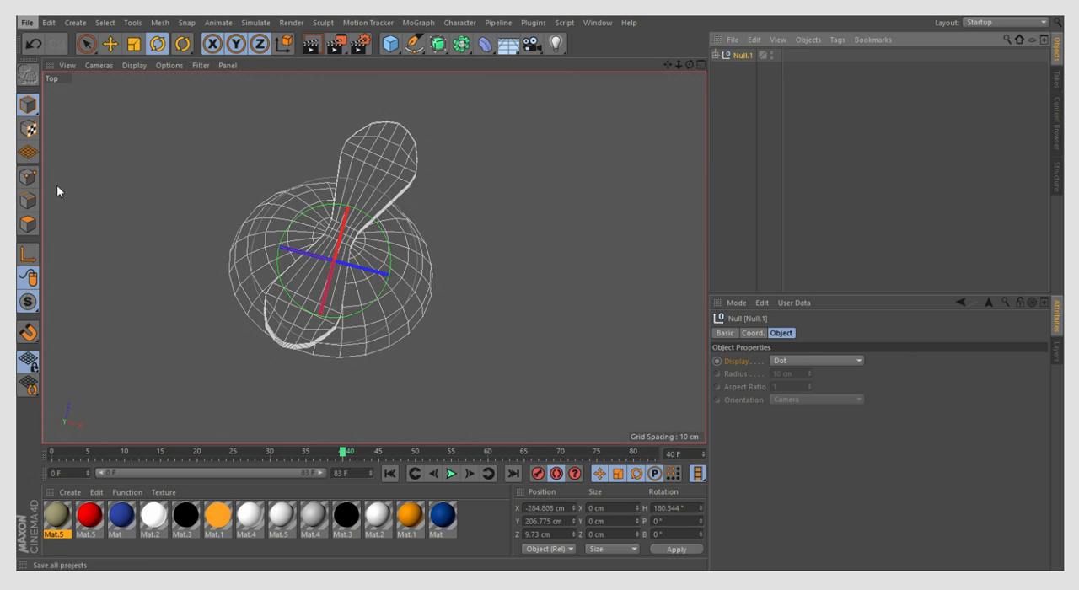
click(255, 354)
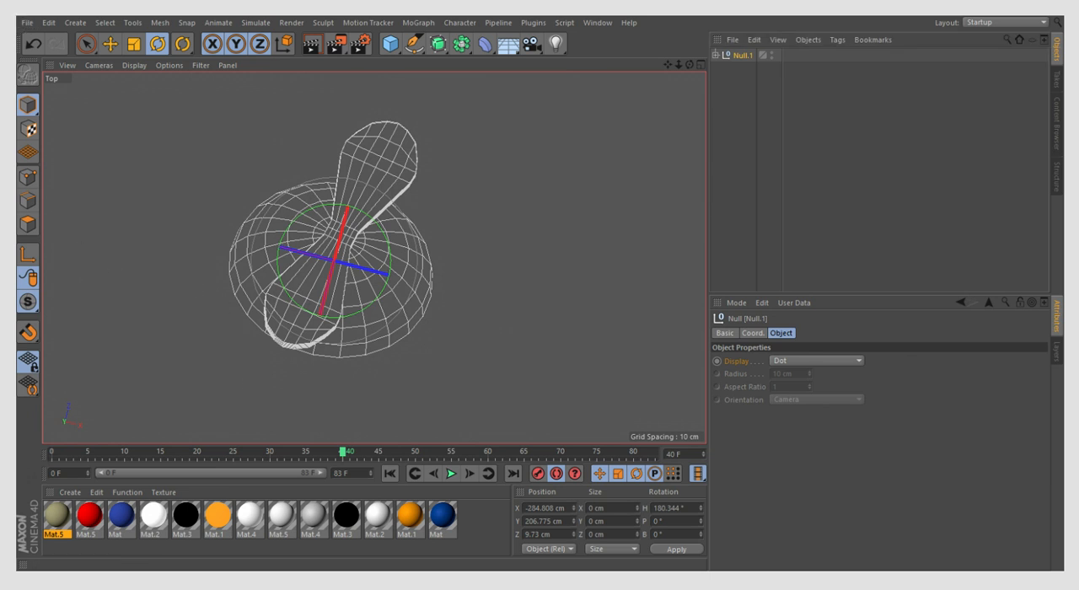